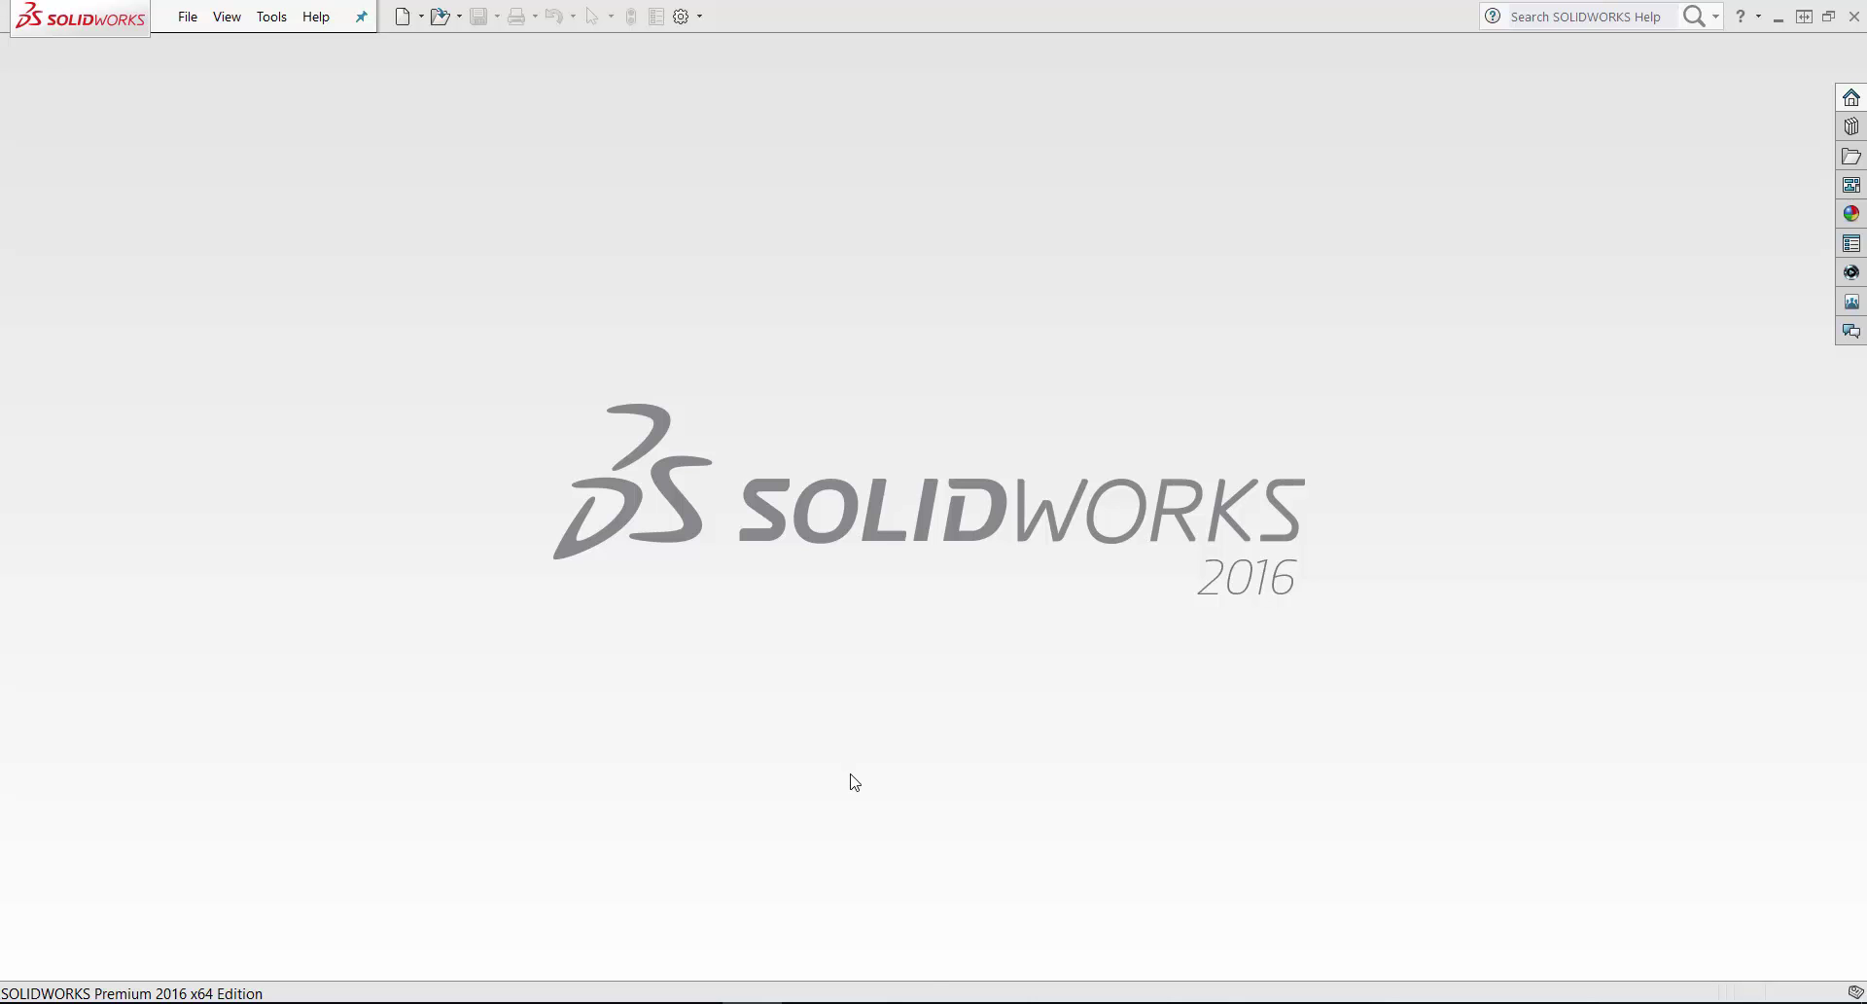
- Bring the Autodesk Inventor View 2017 download page in Firefox to the front
mouse_move(931, 999)
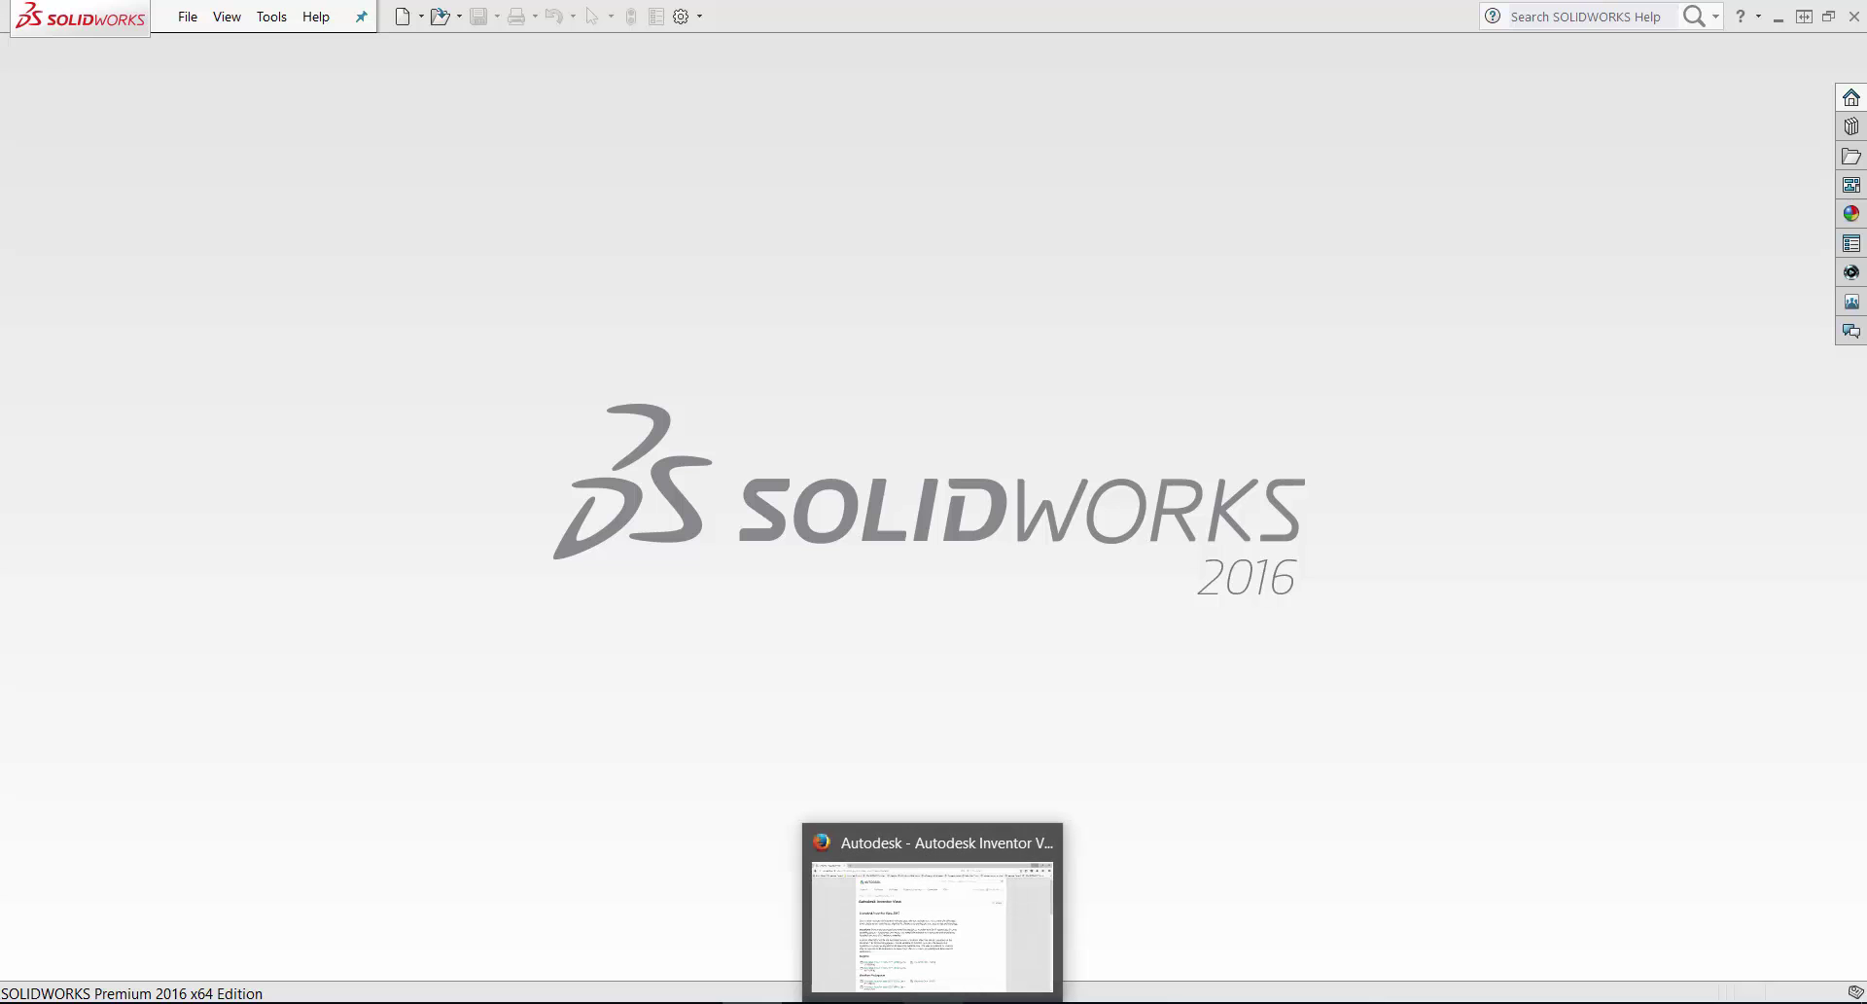
left_click(931, 1000)
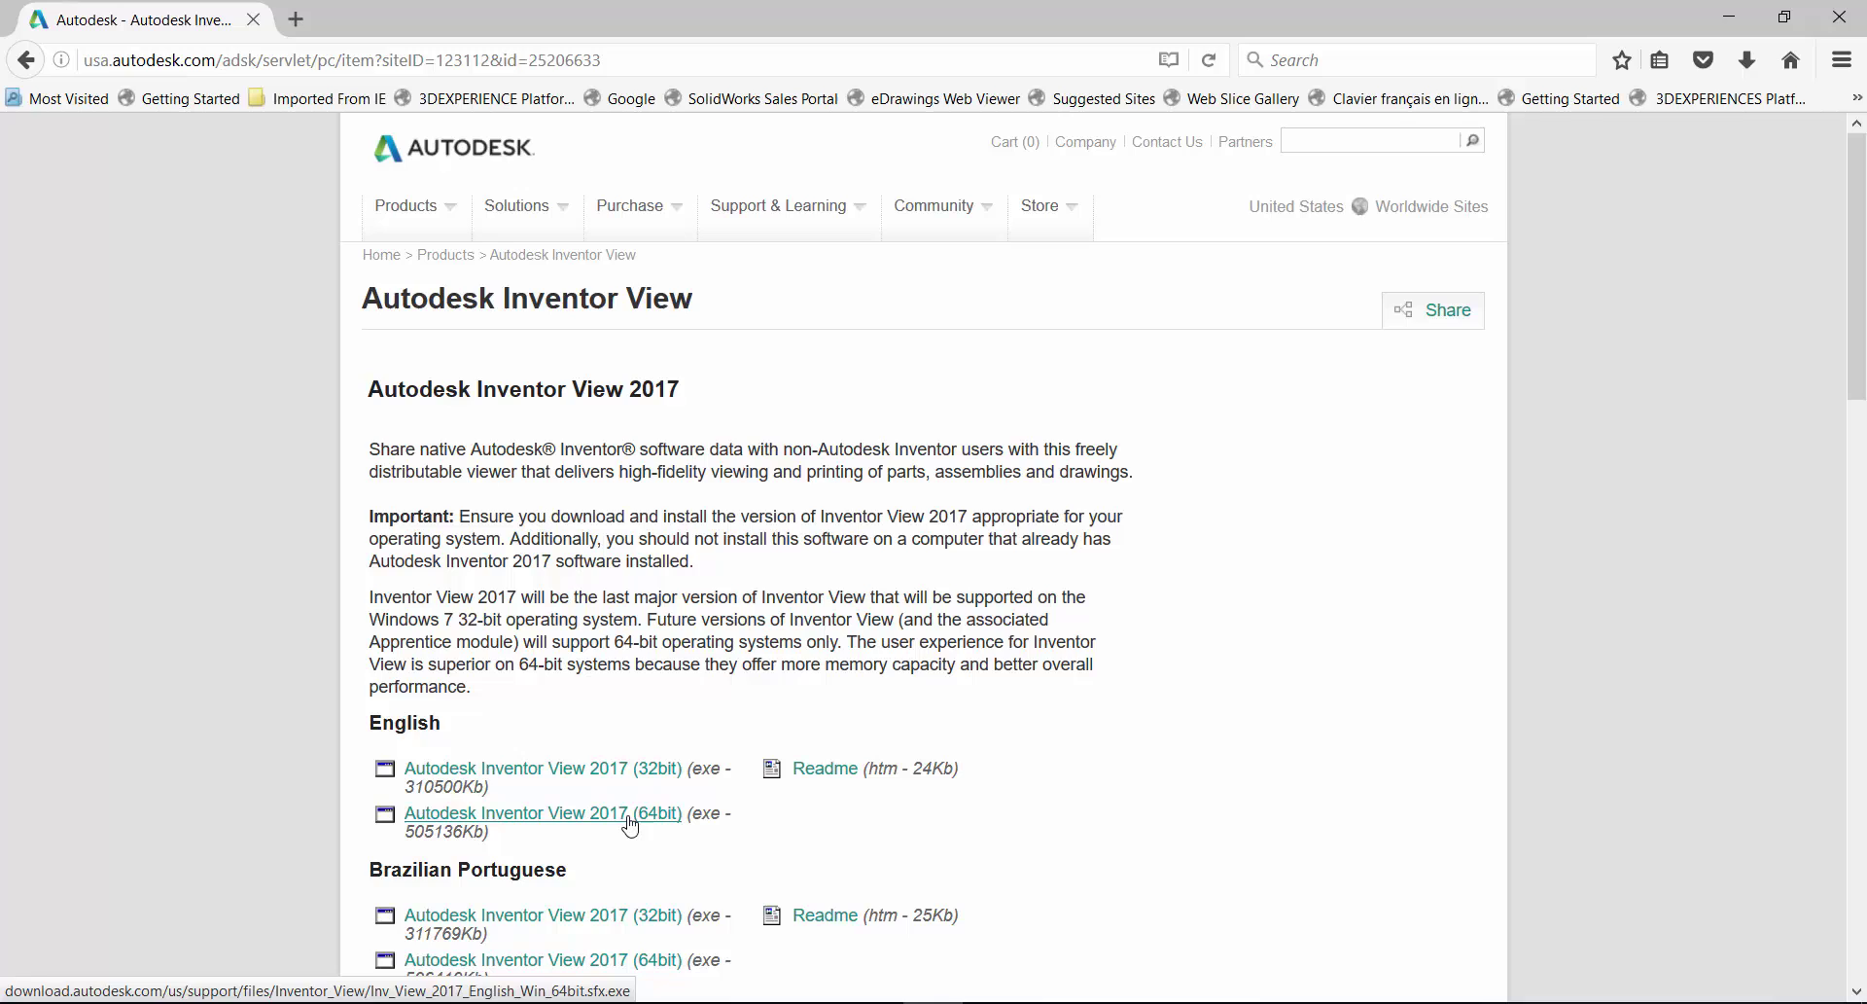
- Minimize Firefox and open the Inventor assembly Crochet de grue.iam in SOLIDWORKS
left_click(1731, 24)
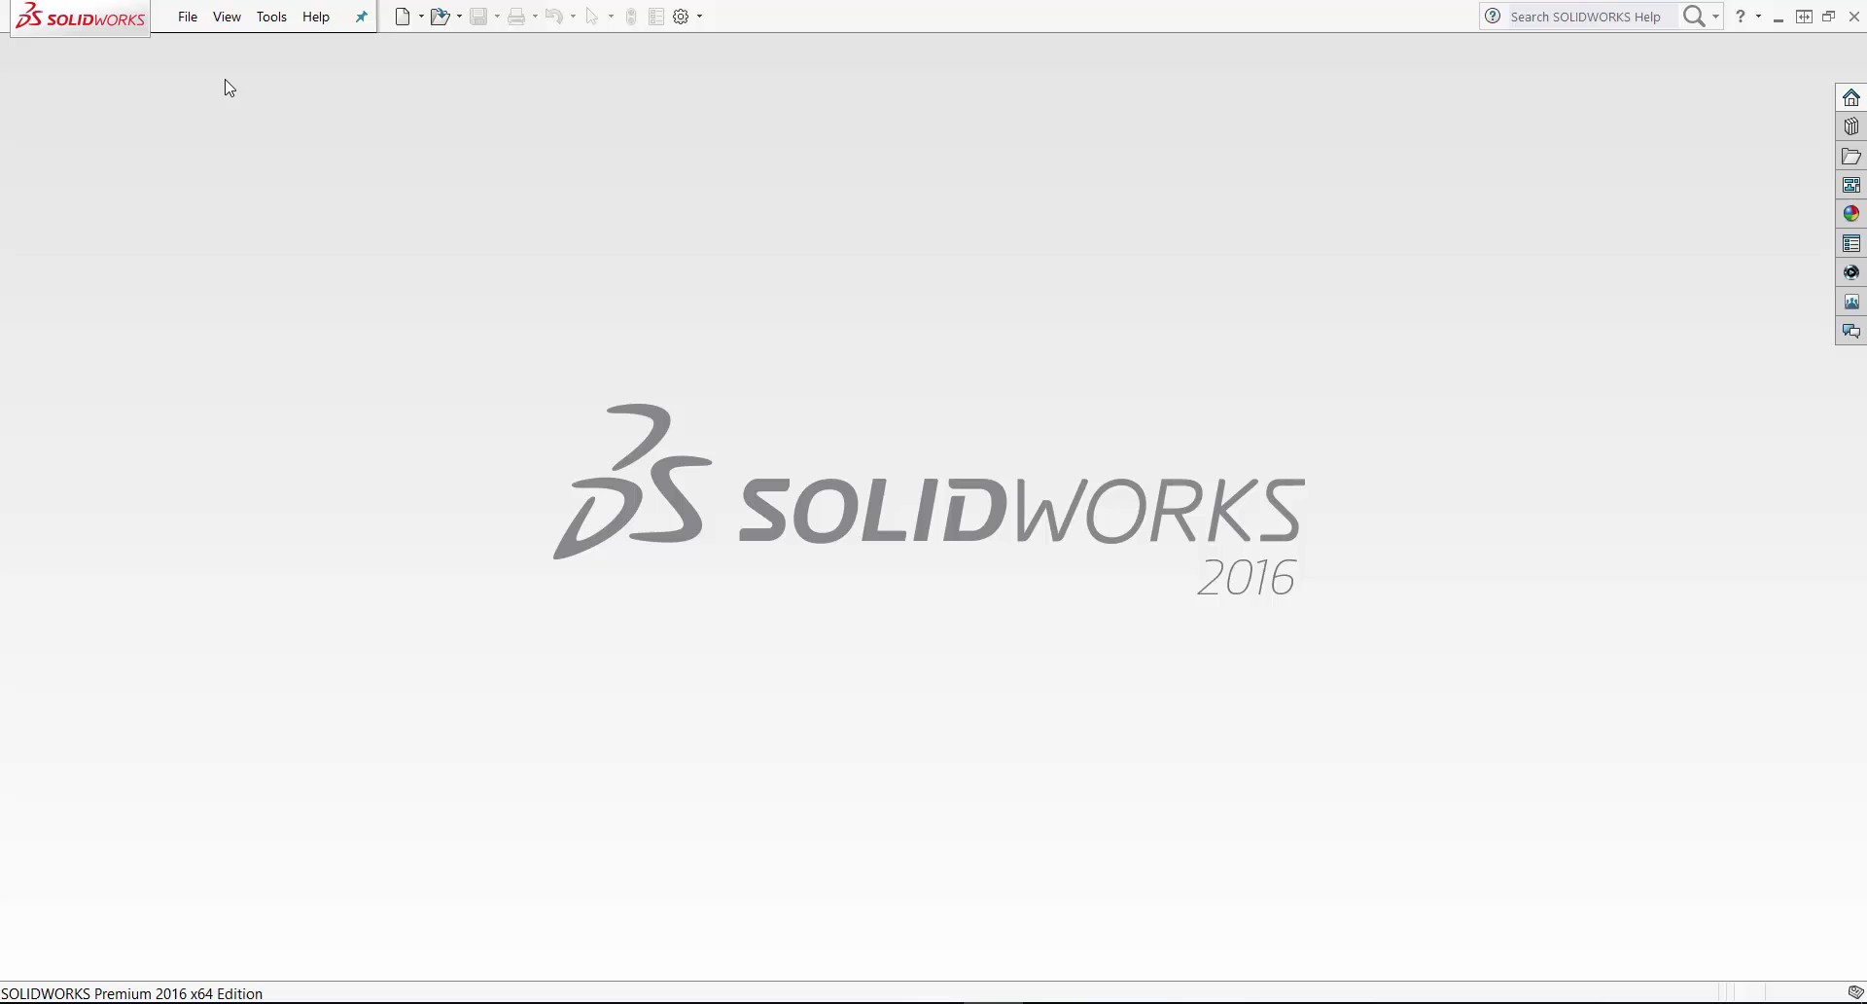
left_click(187, 20)
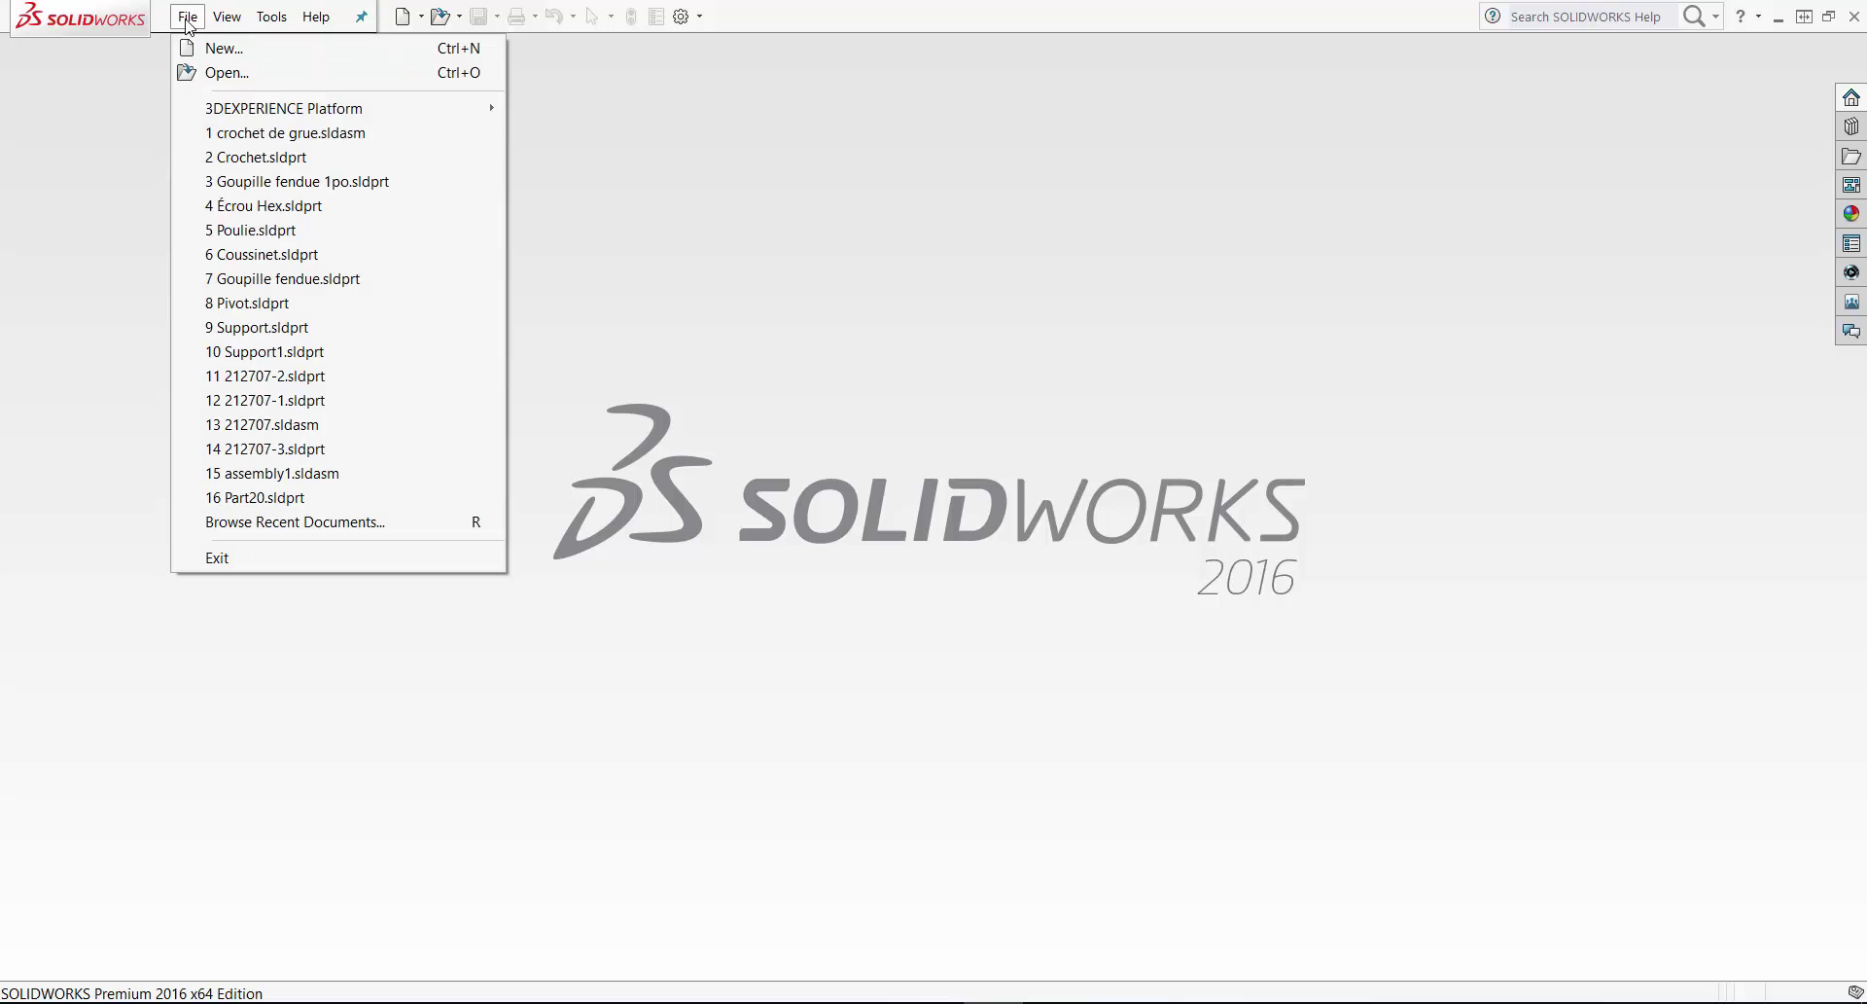
left_click(221, 74)
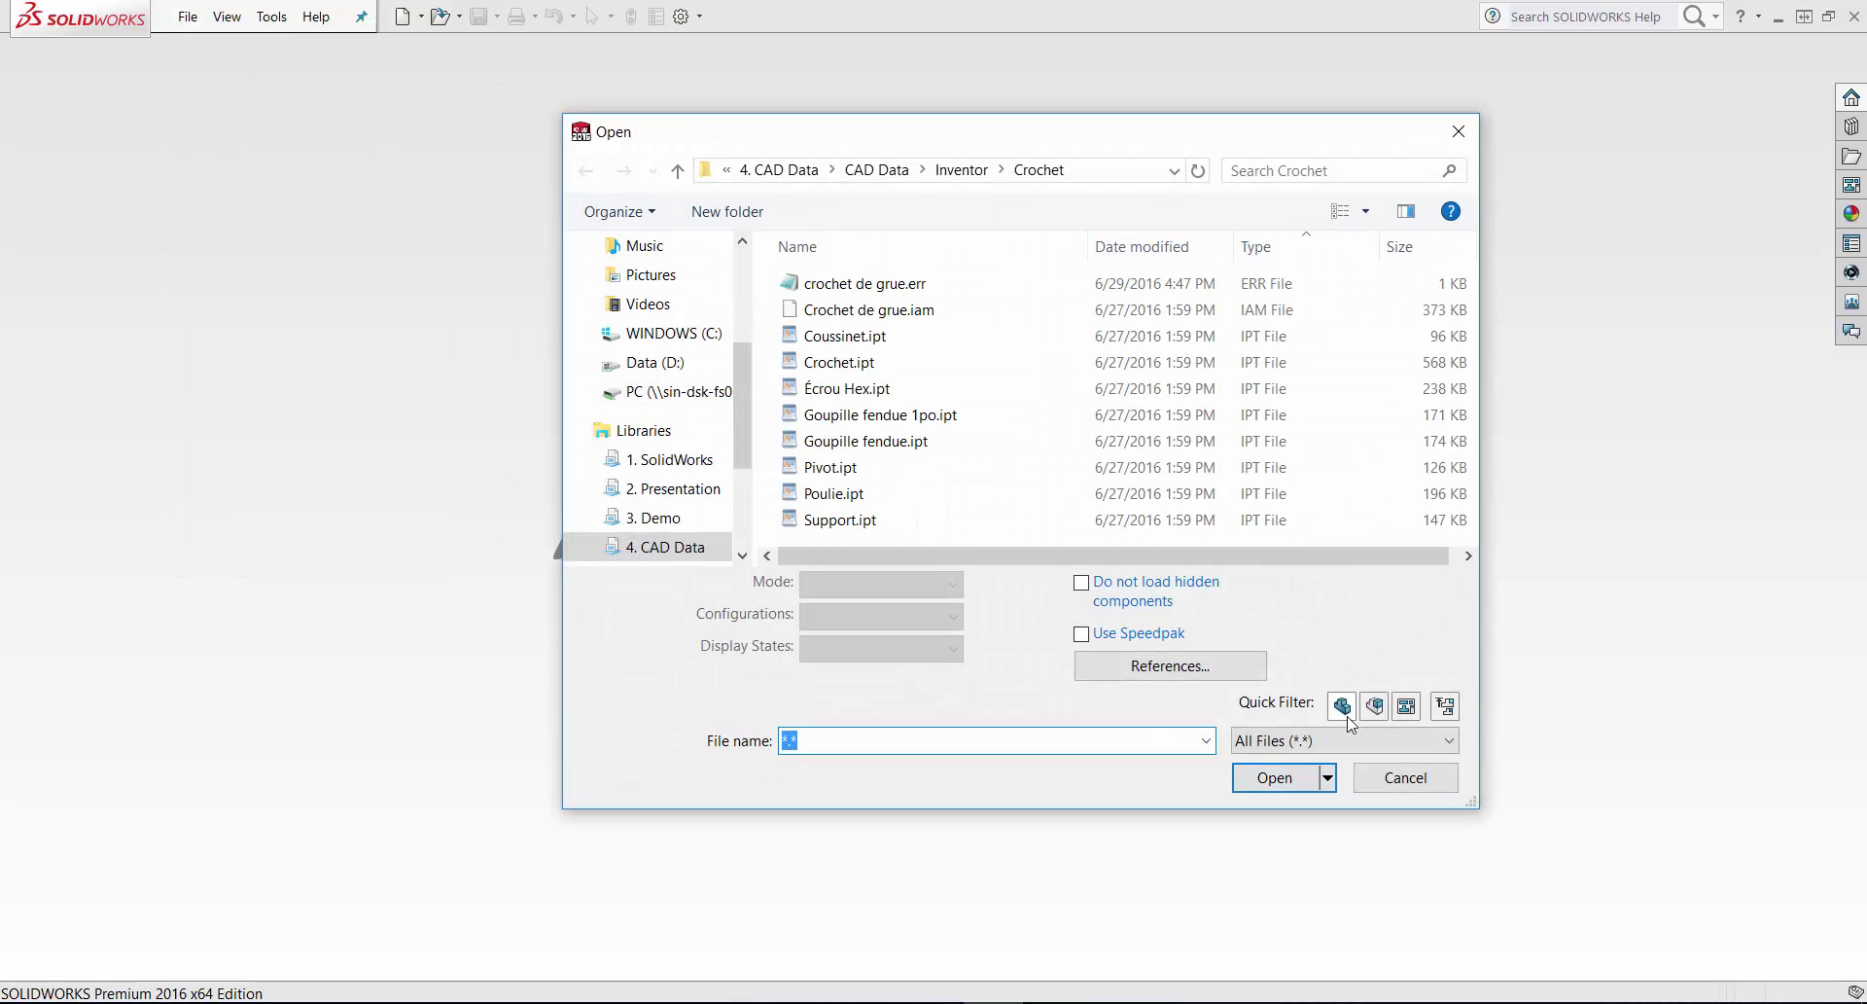
left_click(1349, 746)
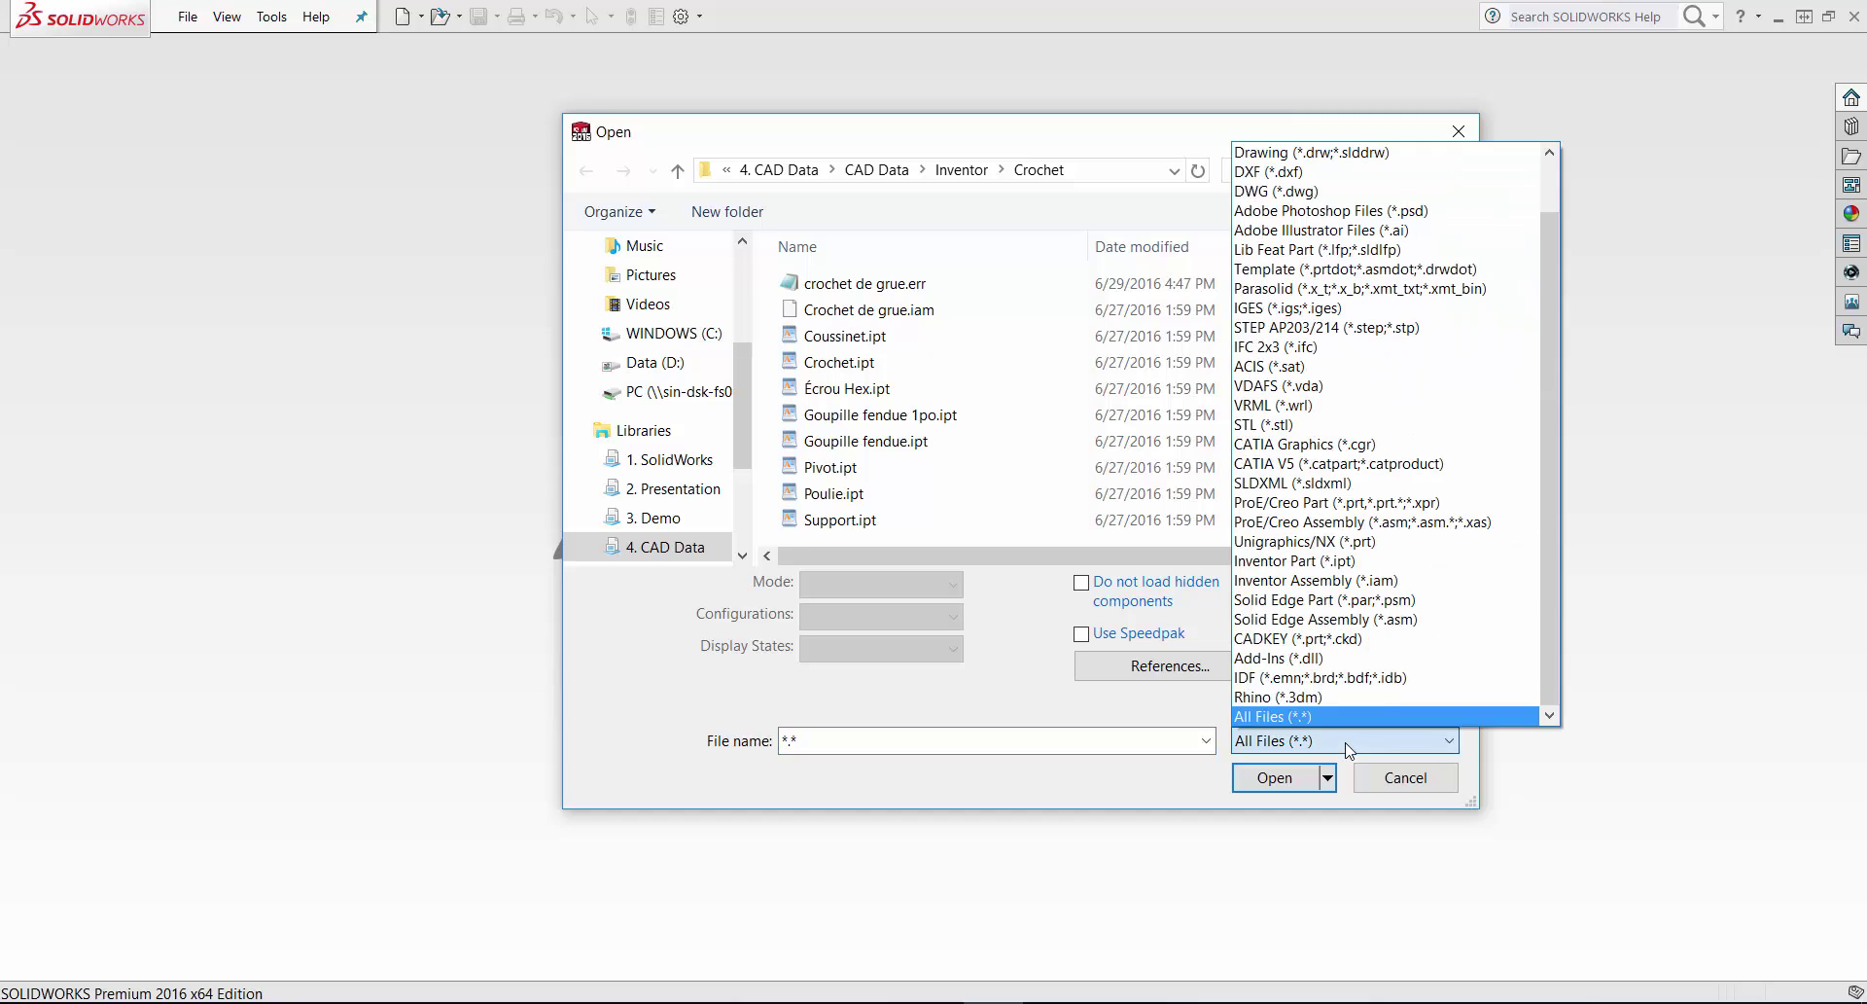
left_click(1381, 581)
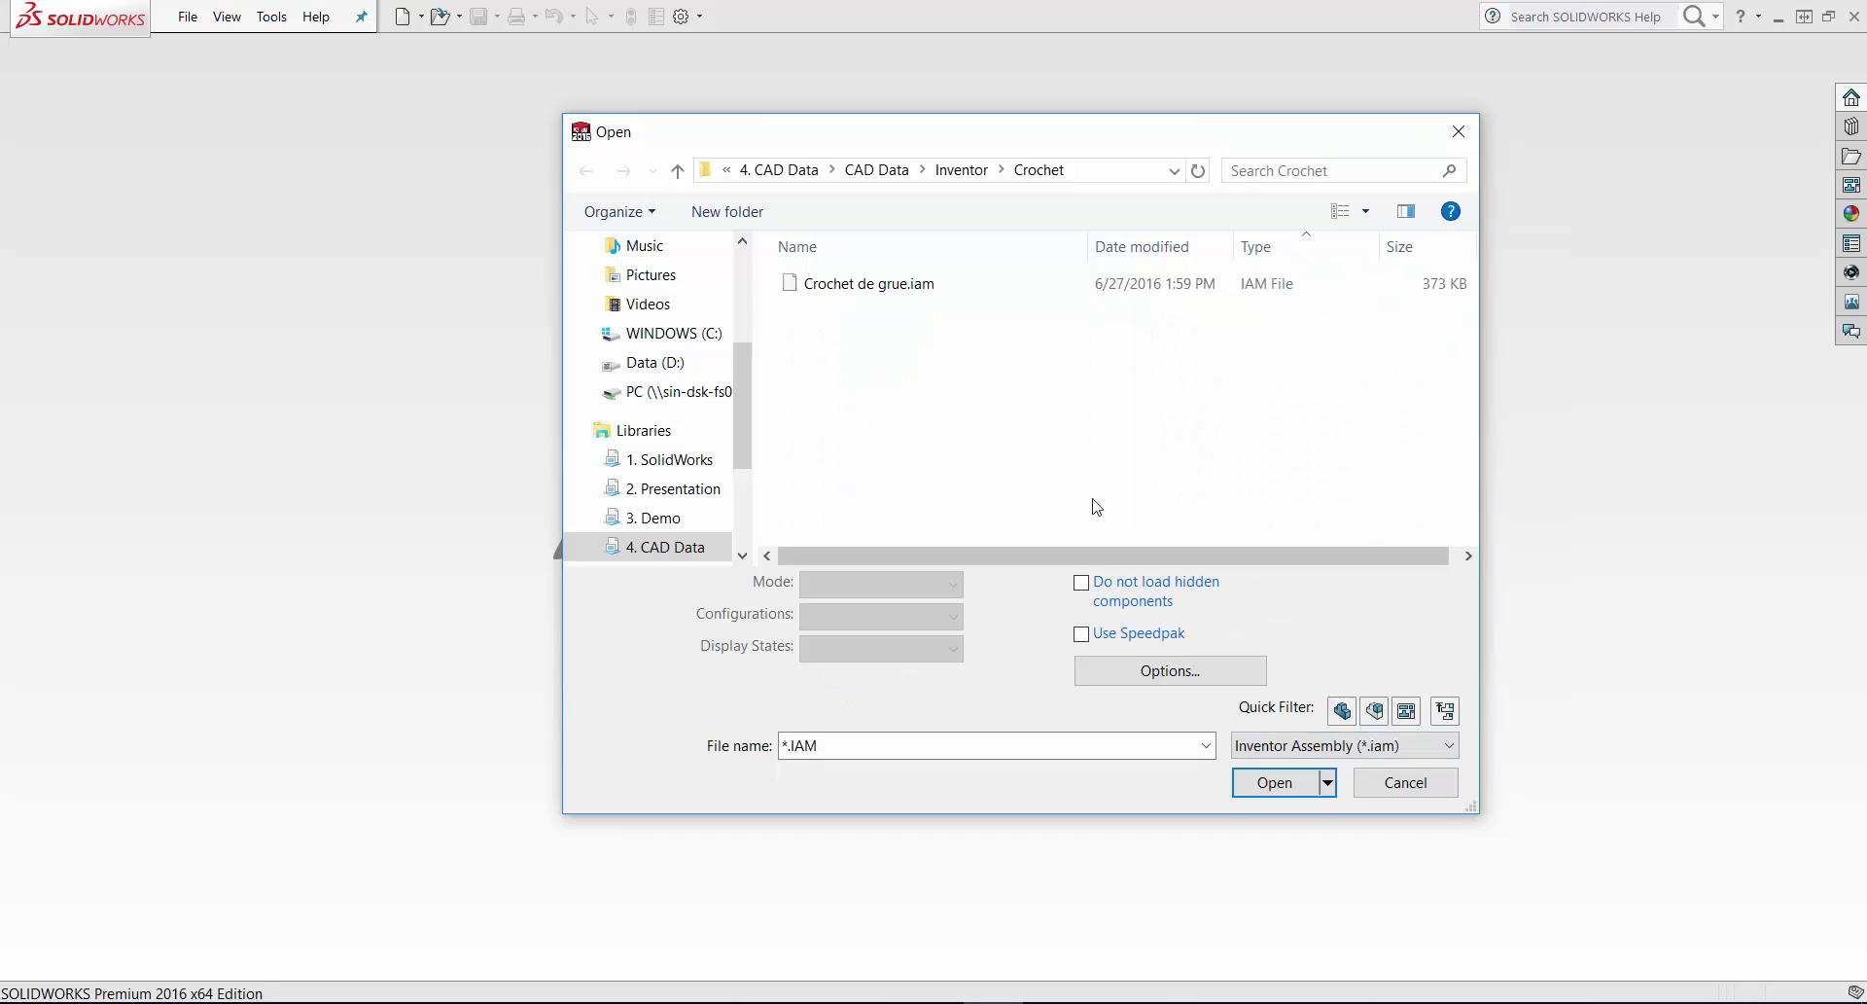
left_click(890, 287)
left_click(1270, 762)
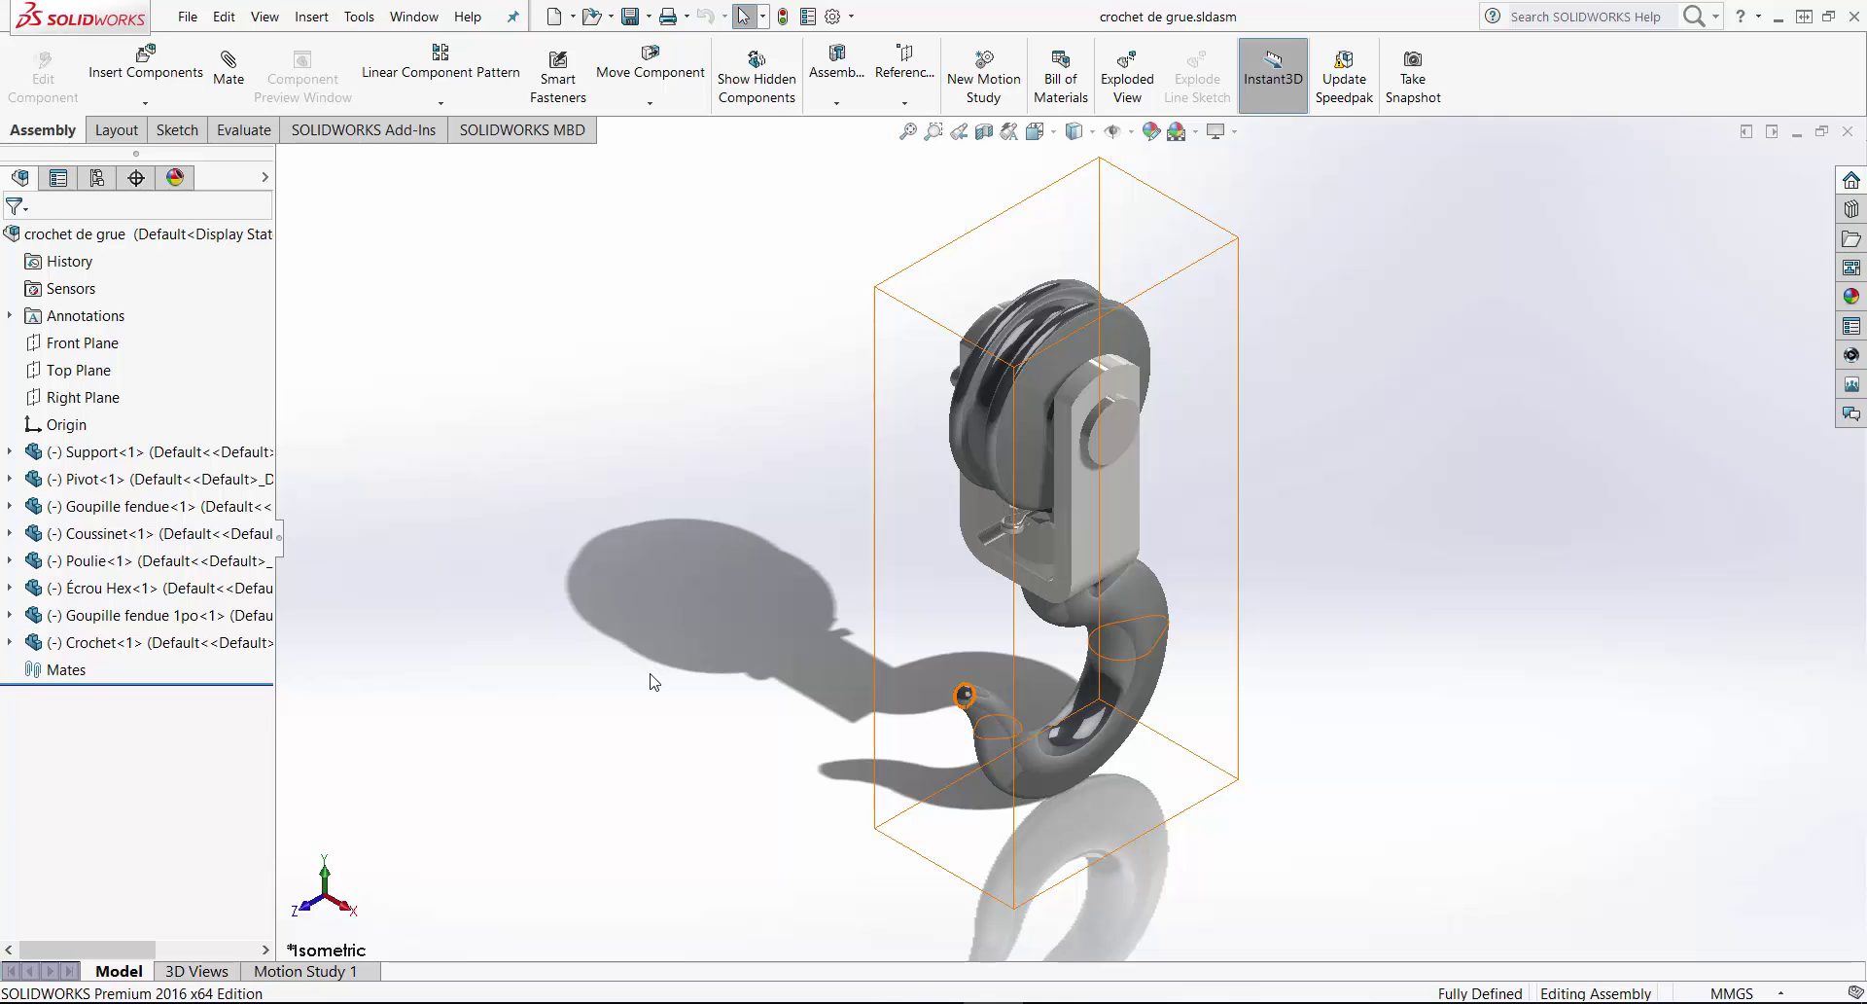
- Open the Support<1> component as its own part document, Support.sldprt
middle_click_drag(657, 680, 372, 632)
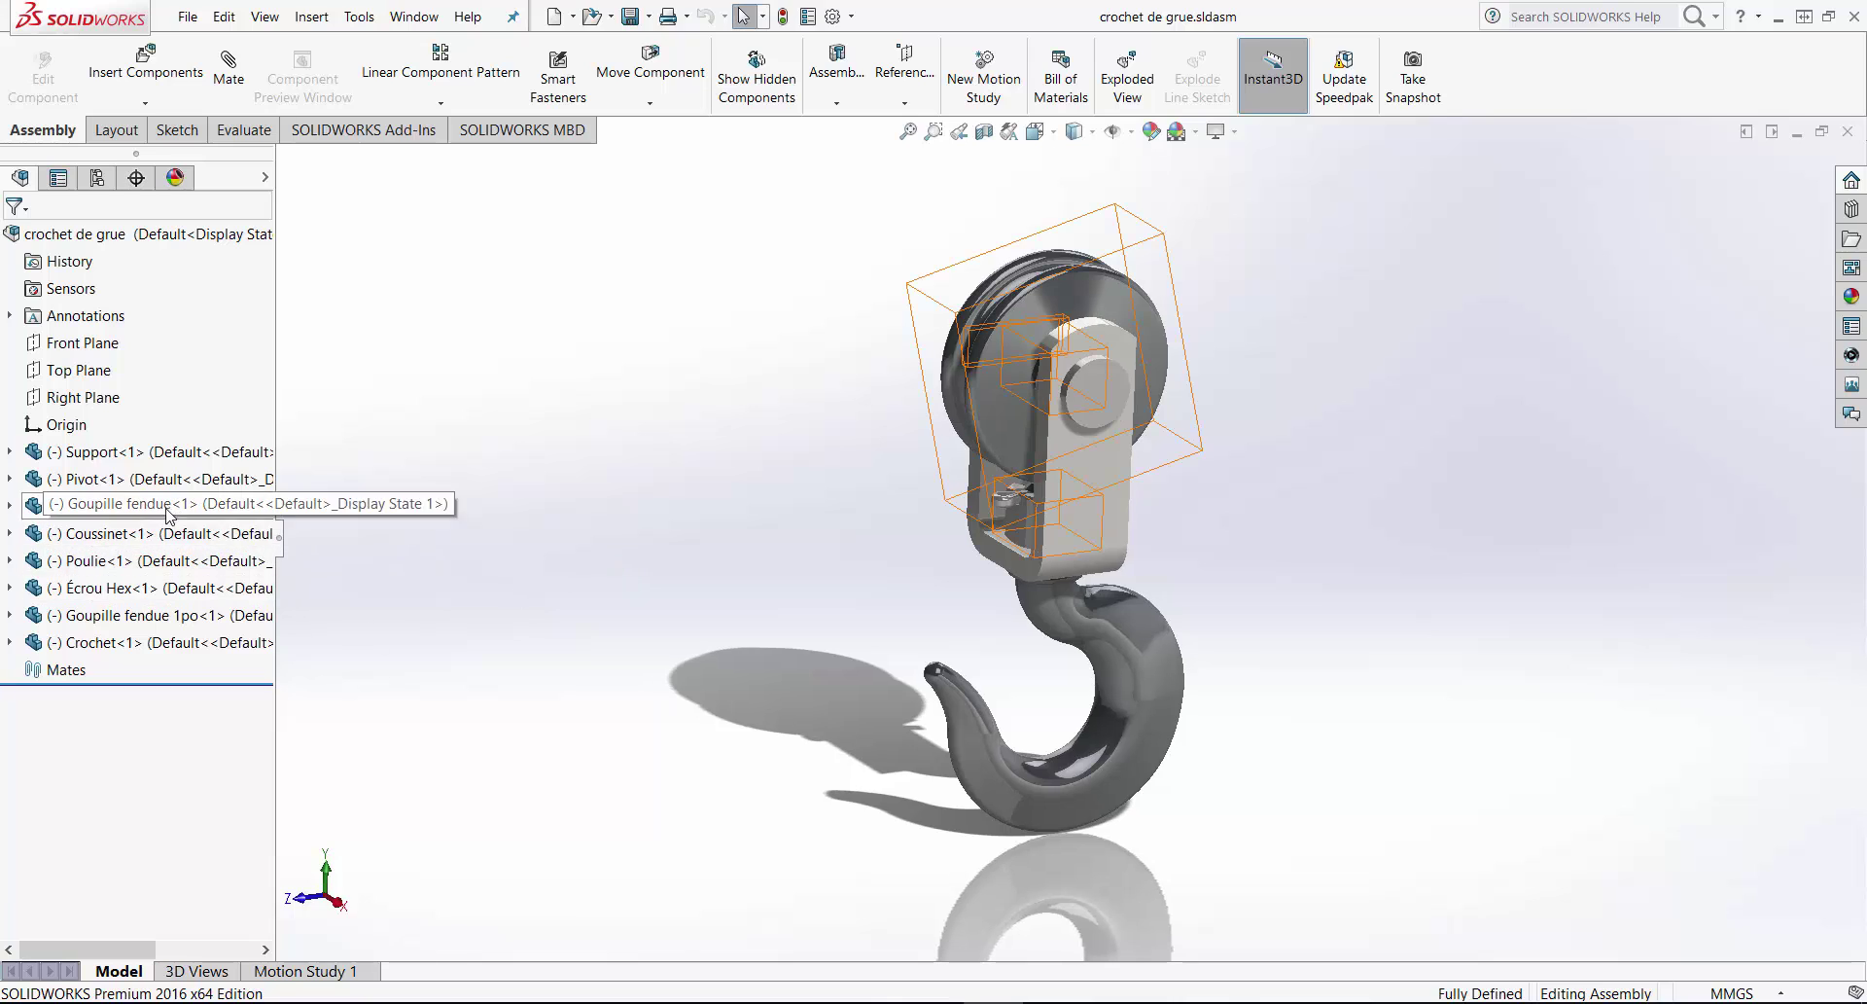
left_click(11, 454)
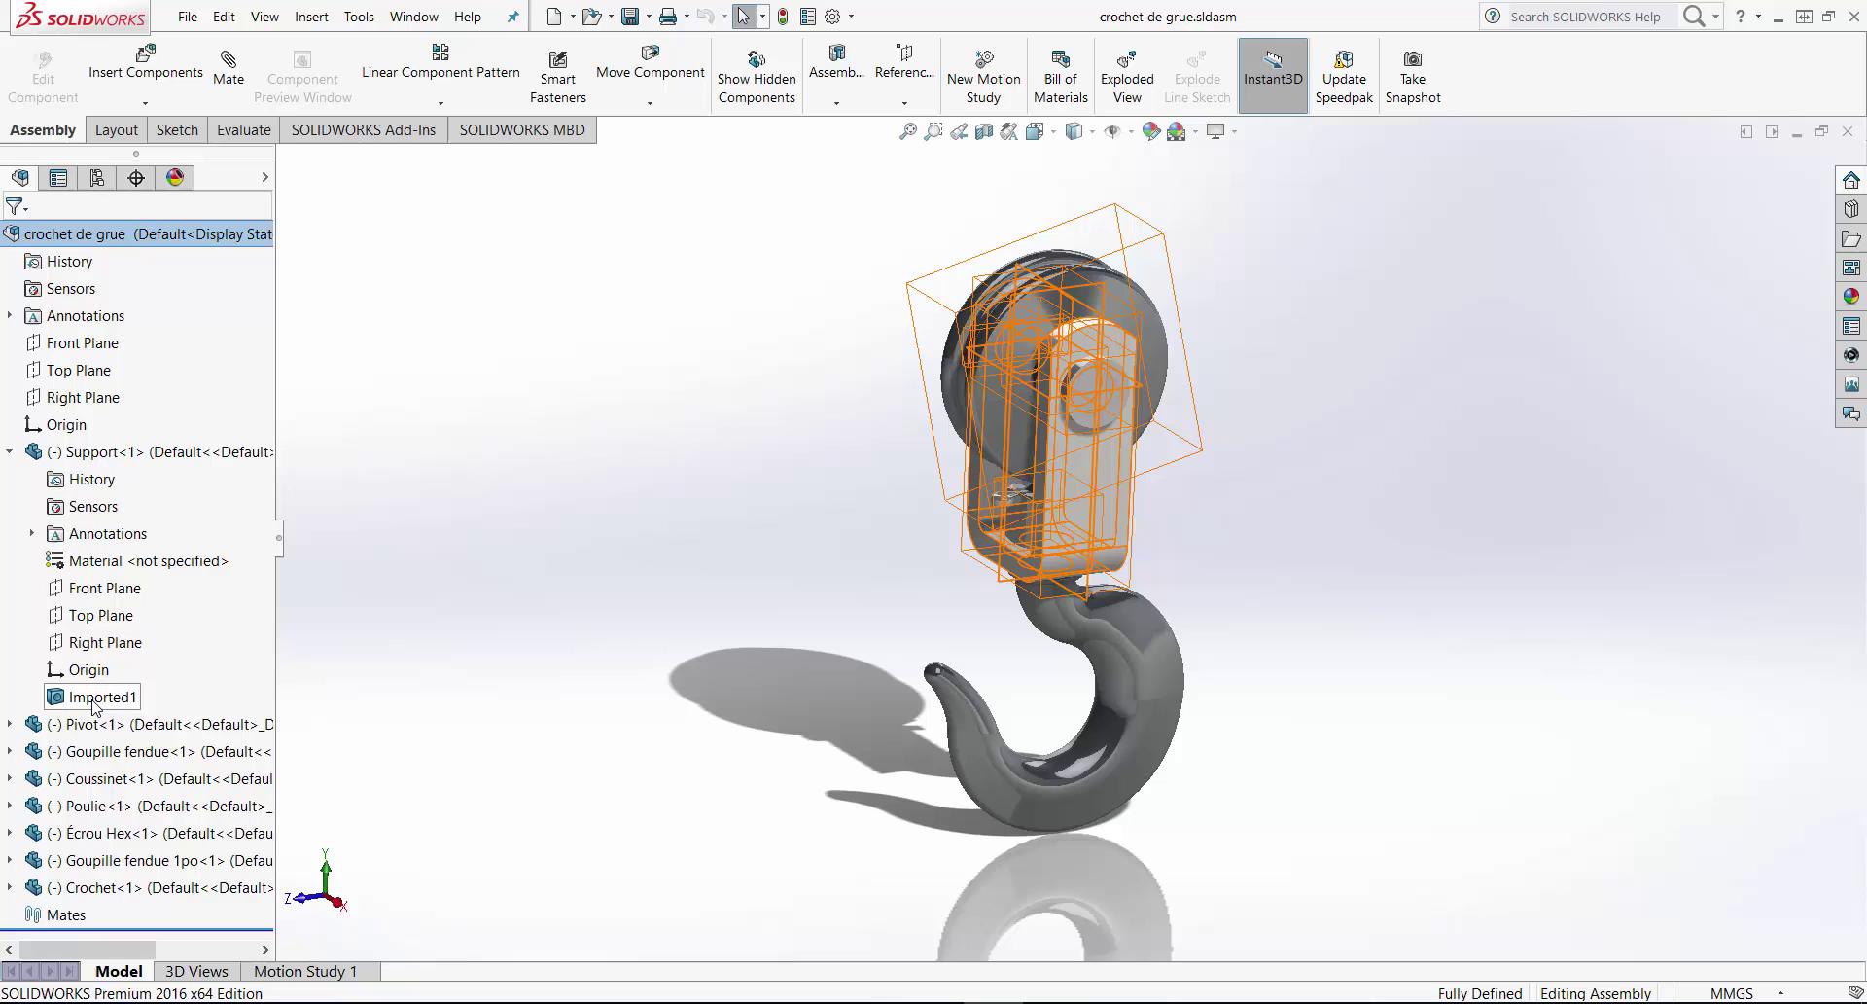
right_click(173, 459)
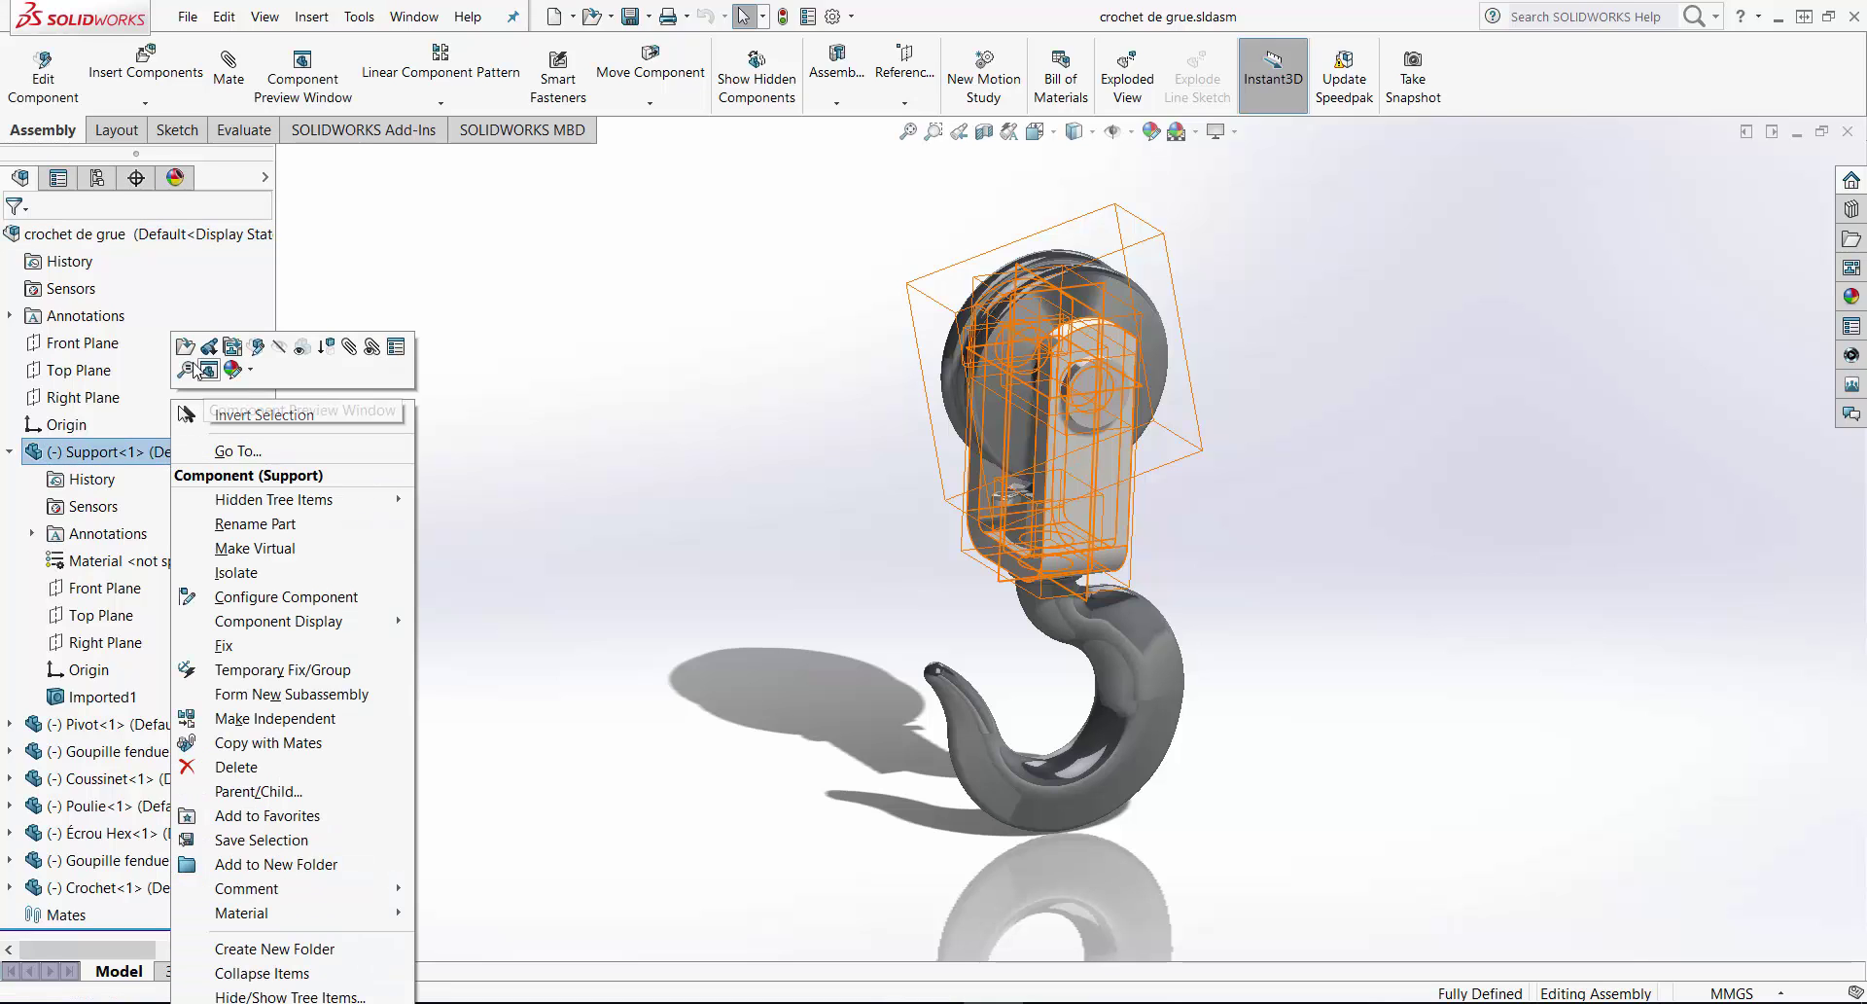
left_click(184, 346)
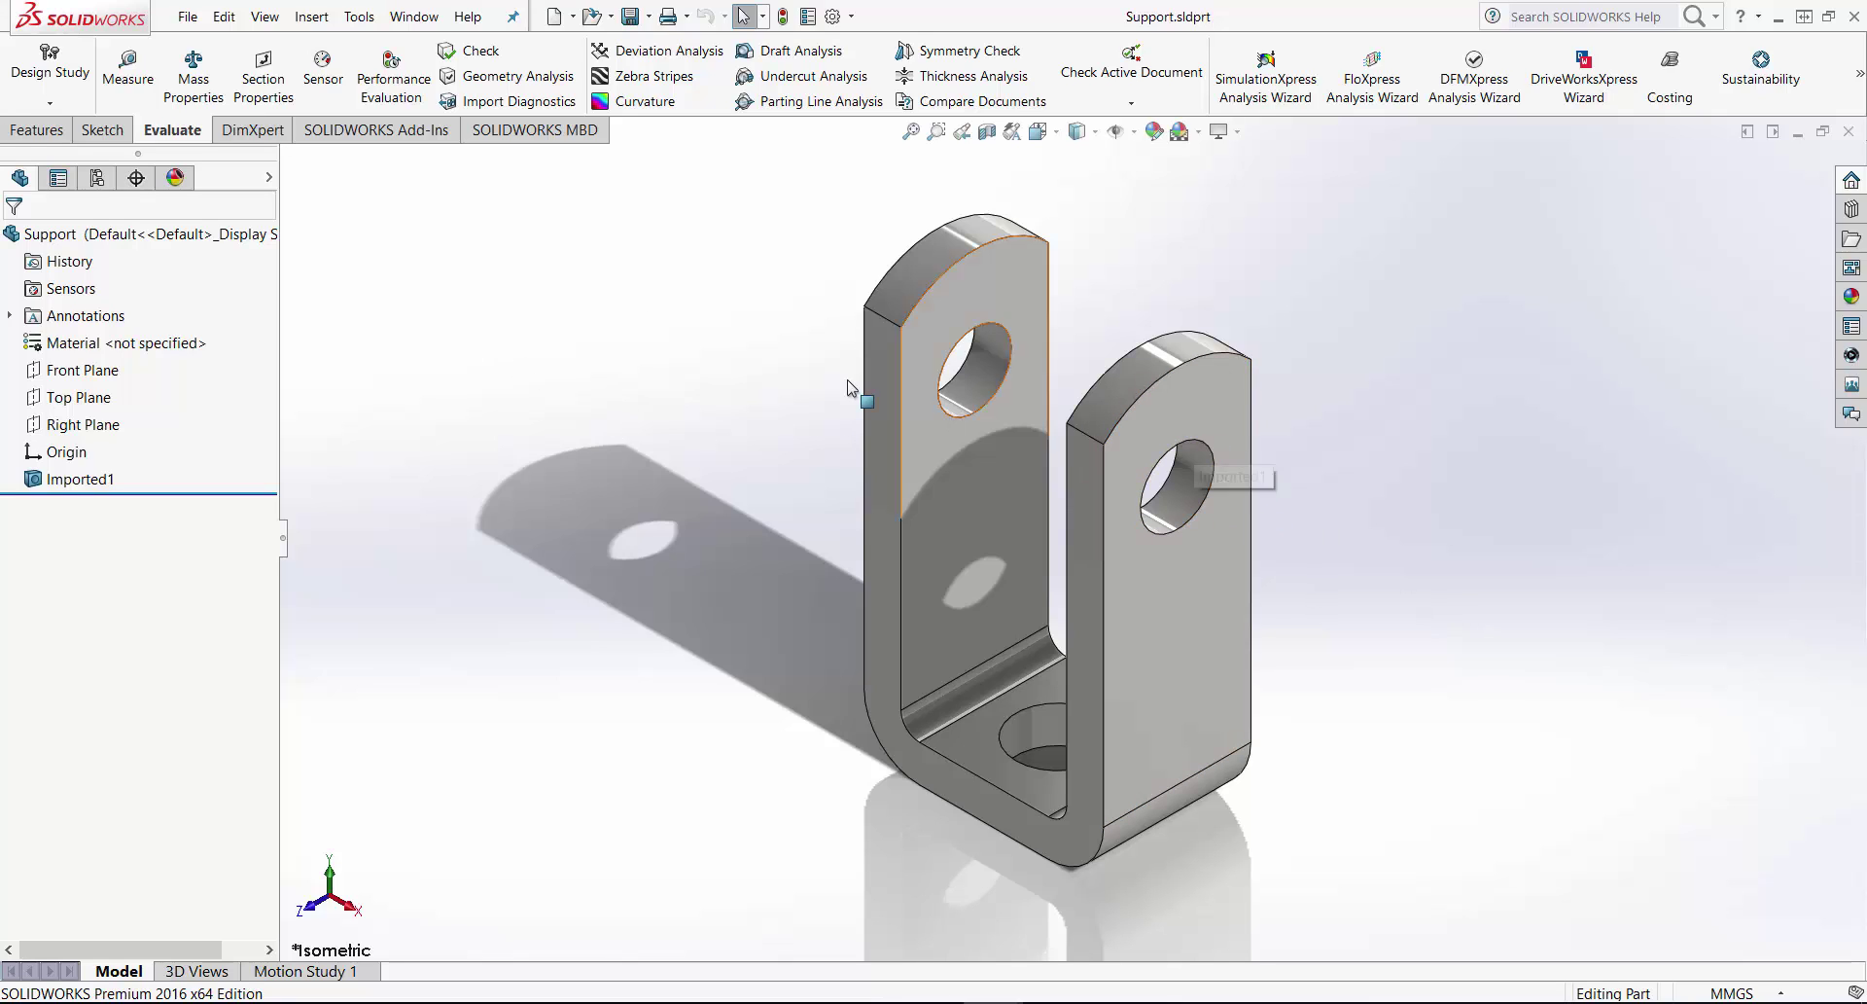
left_click(133, 86)
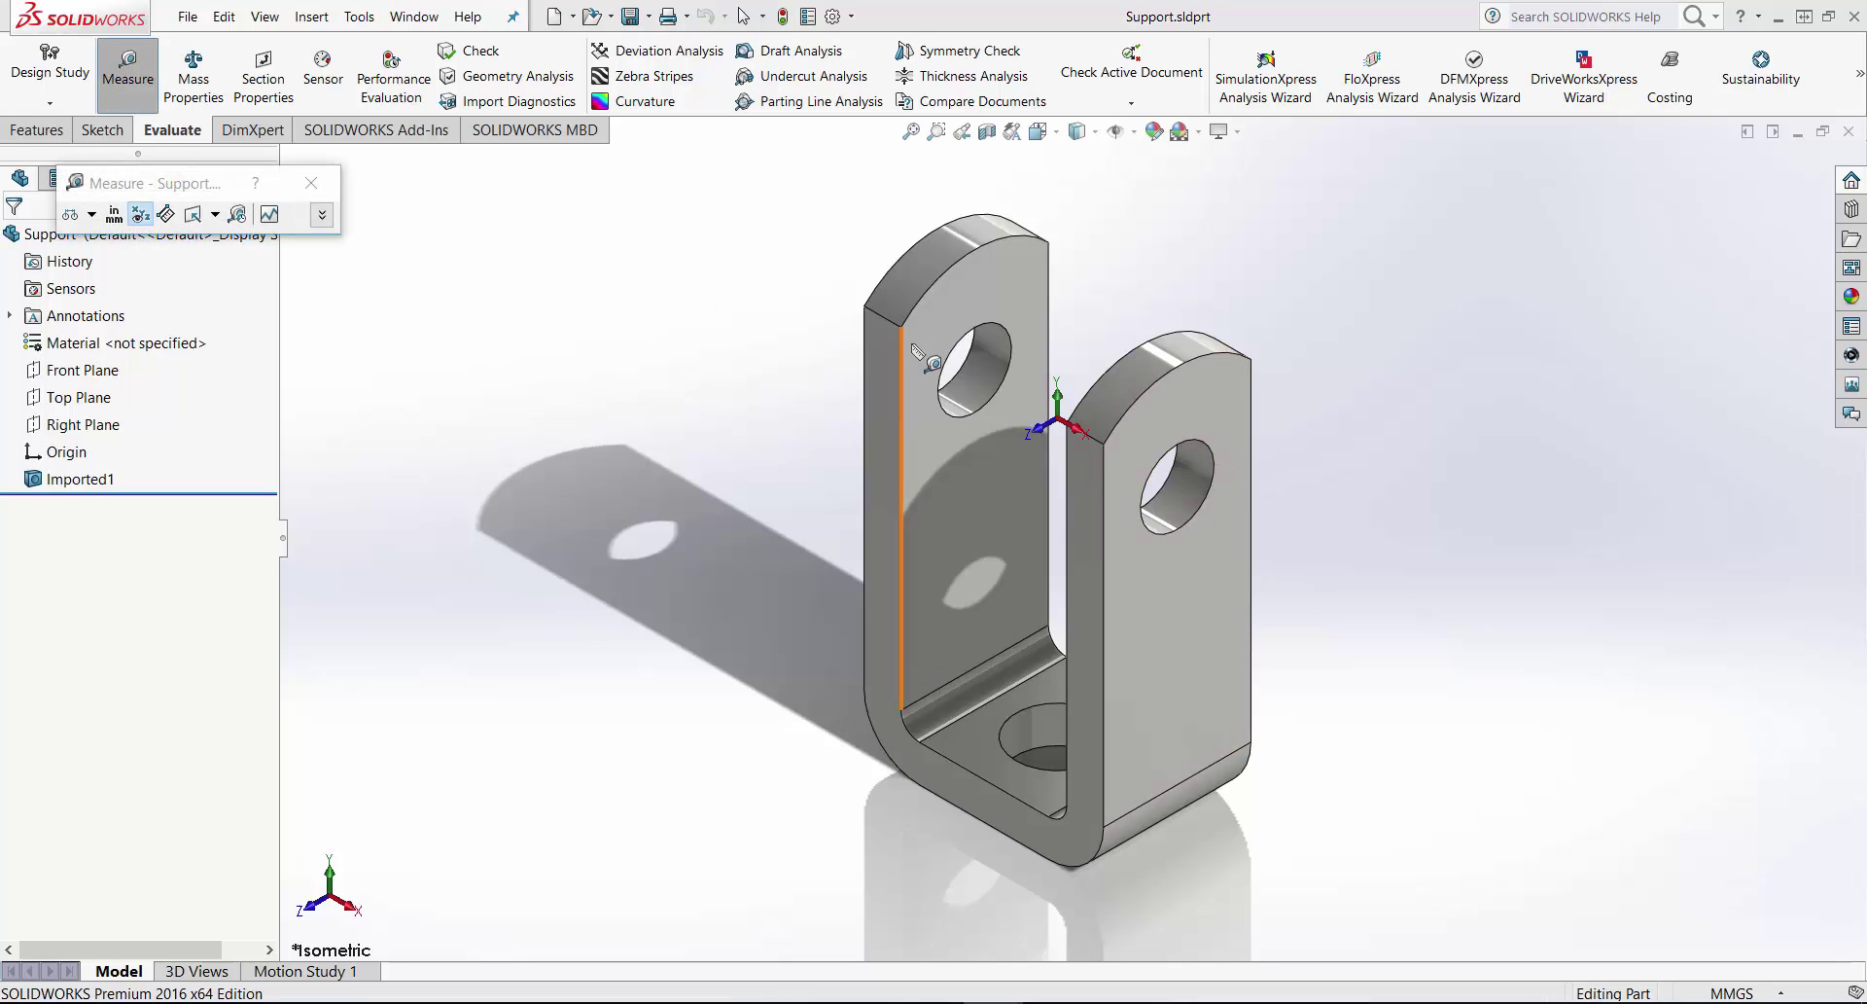
left_click(1208, 461)
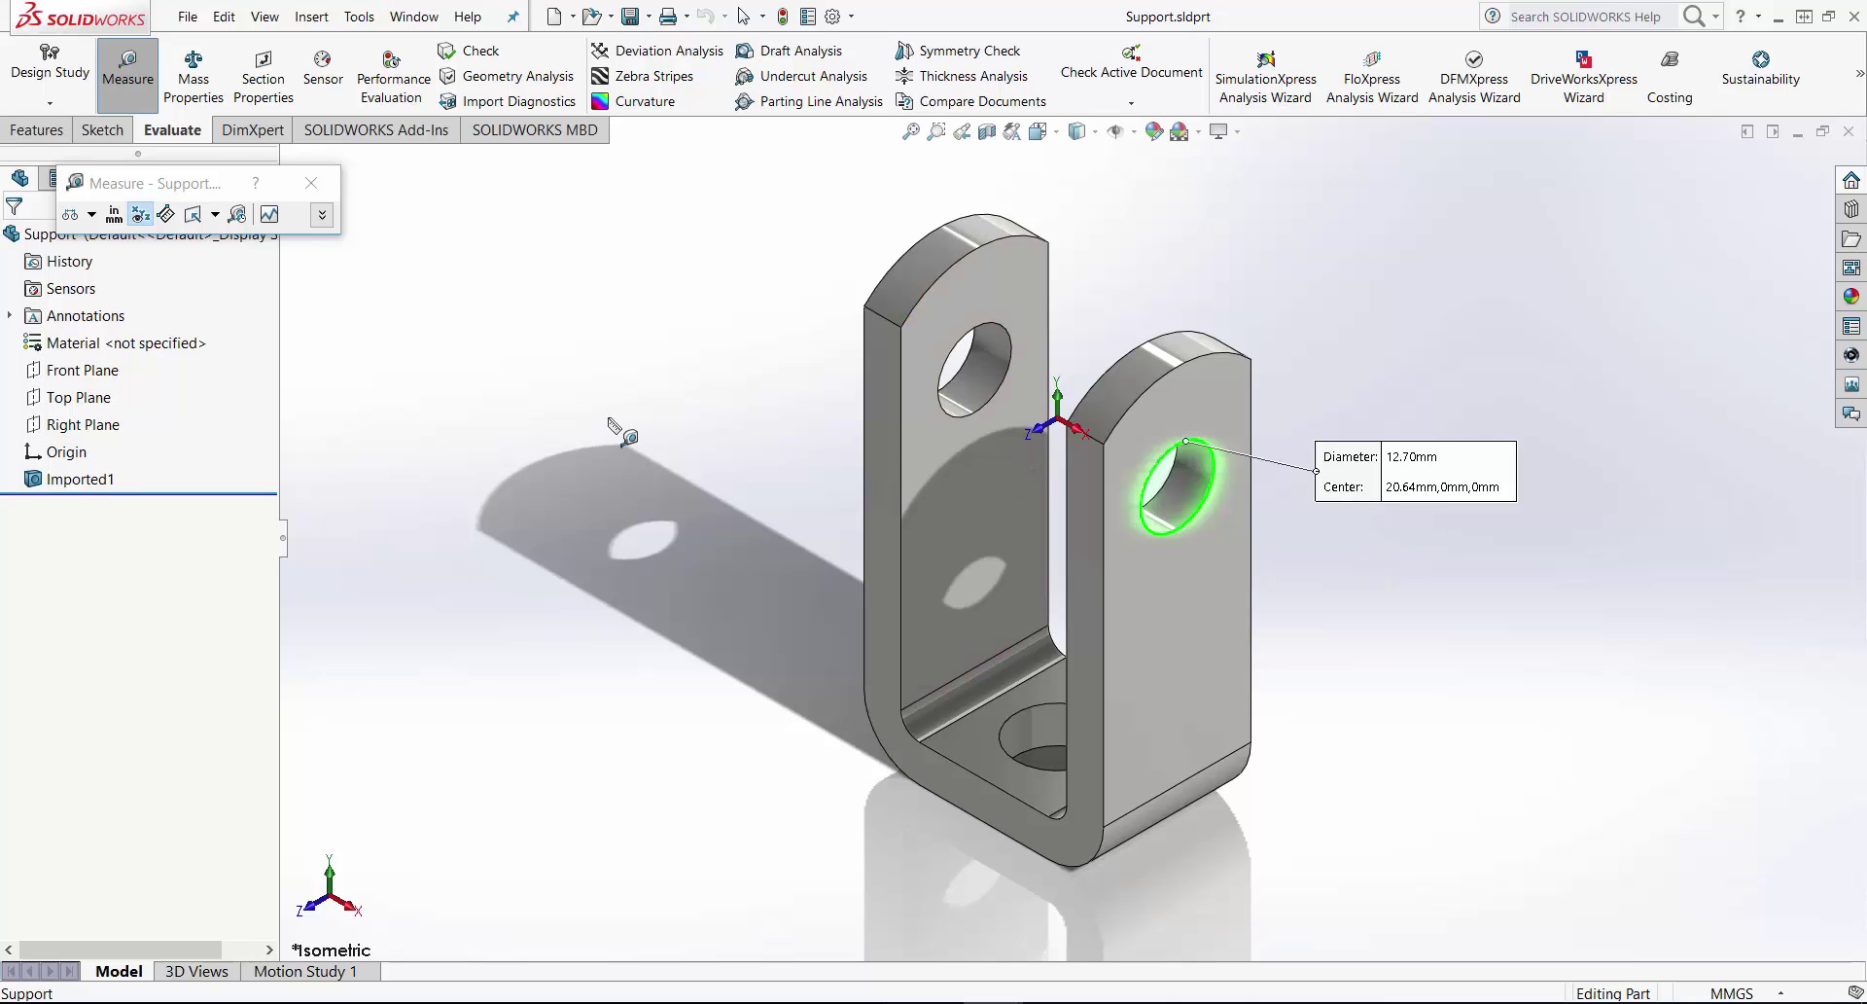
key("Escape")
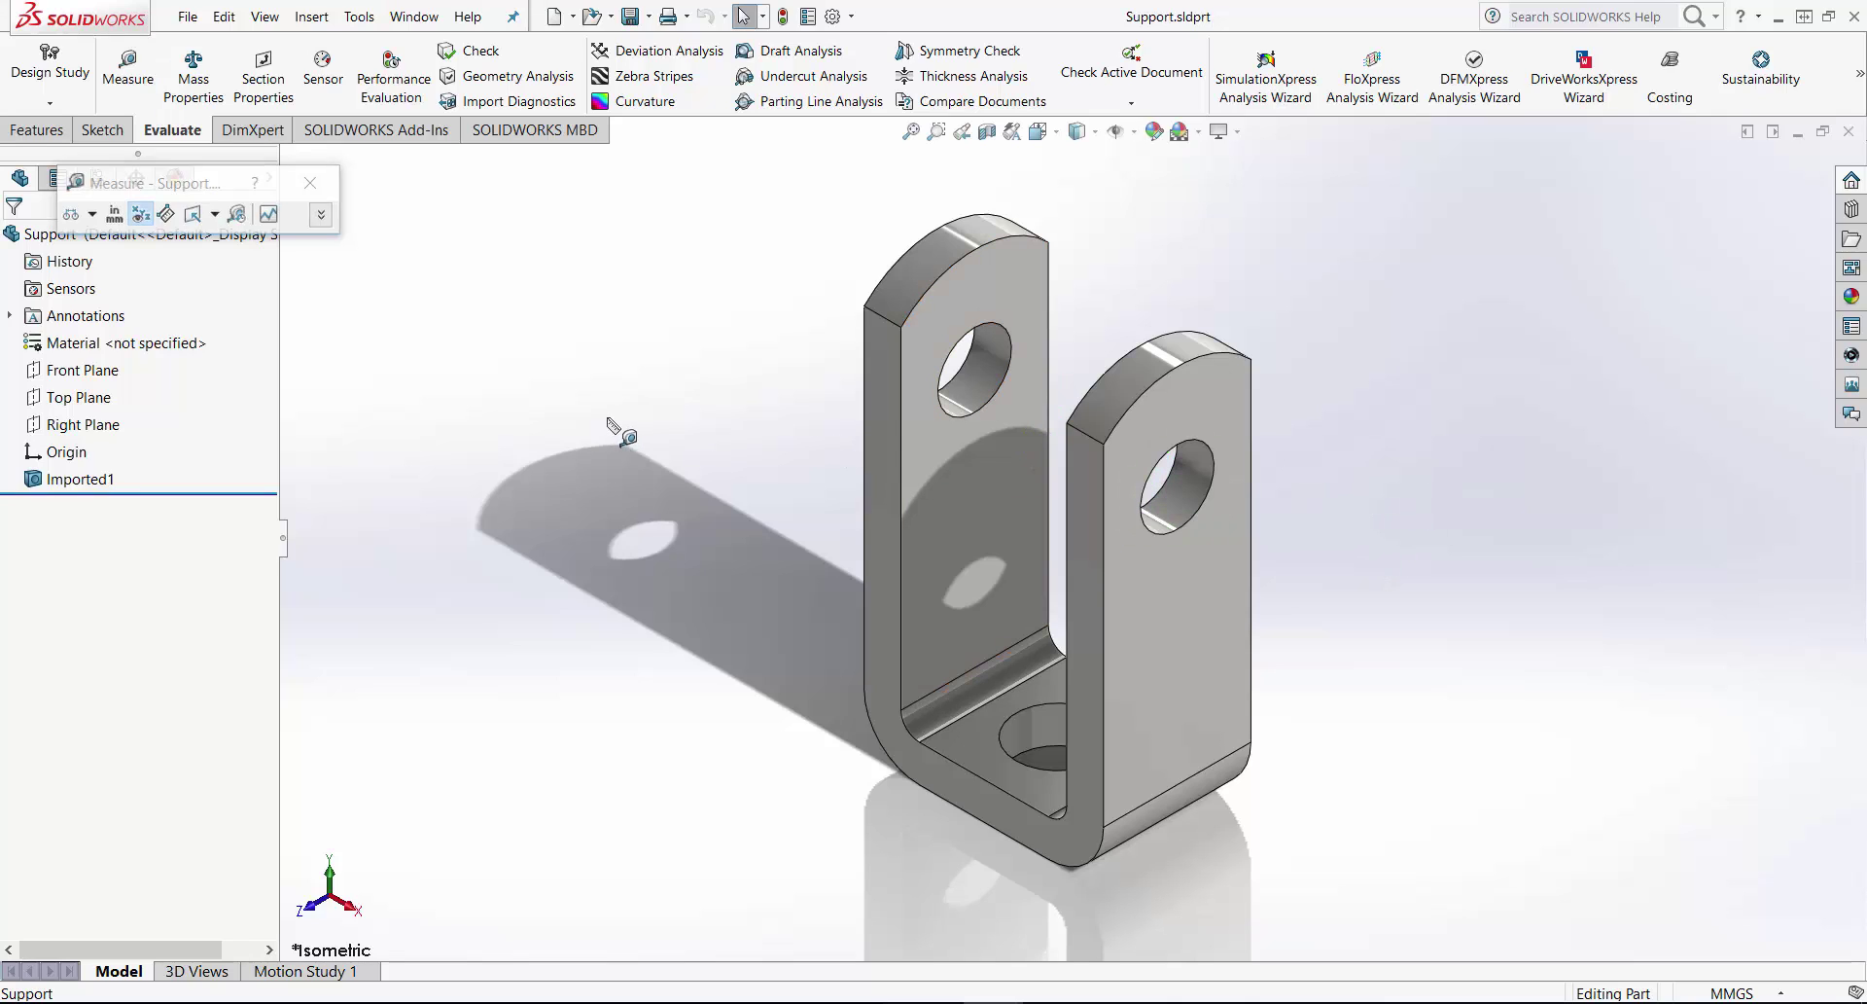
key("Escape")
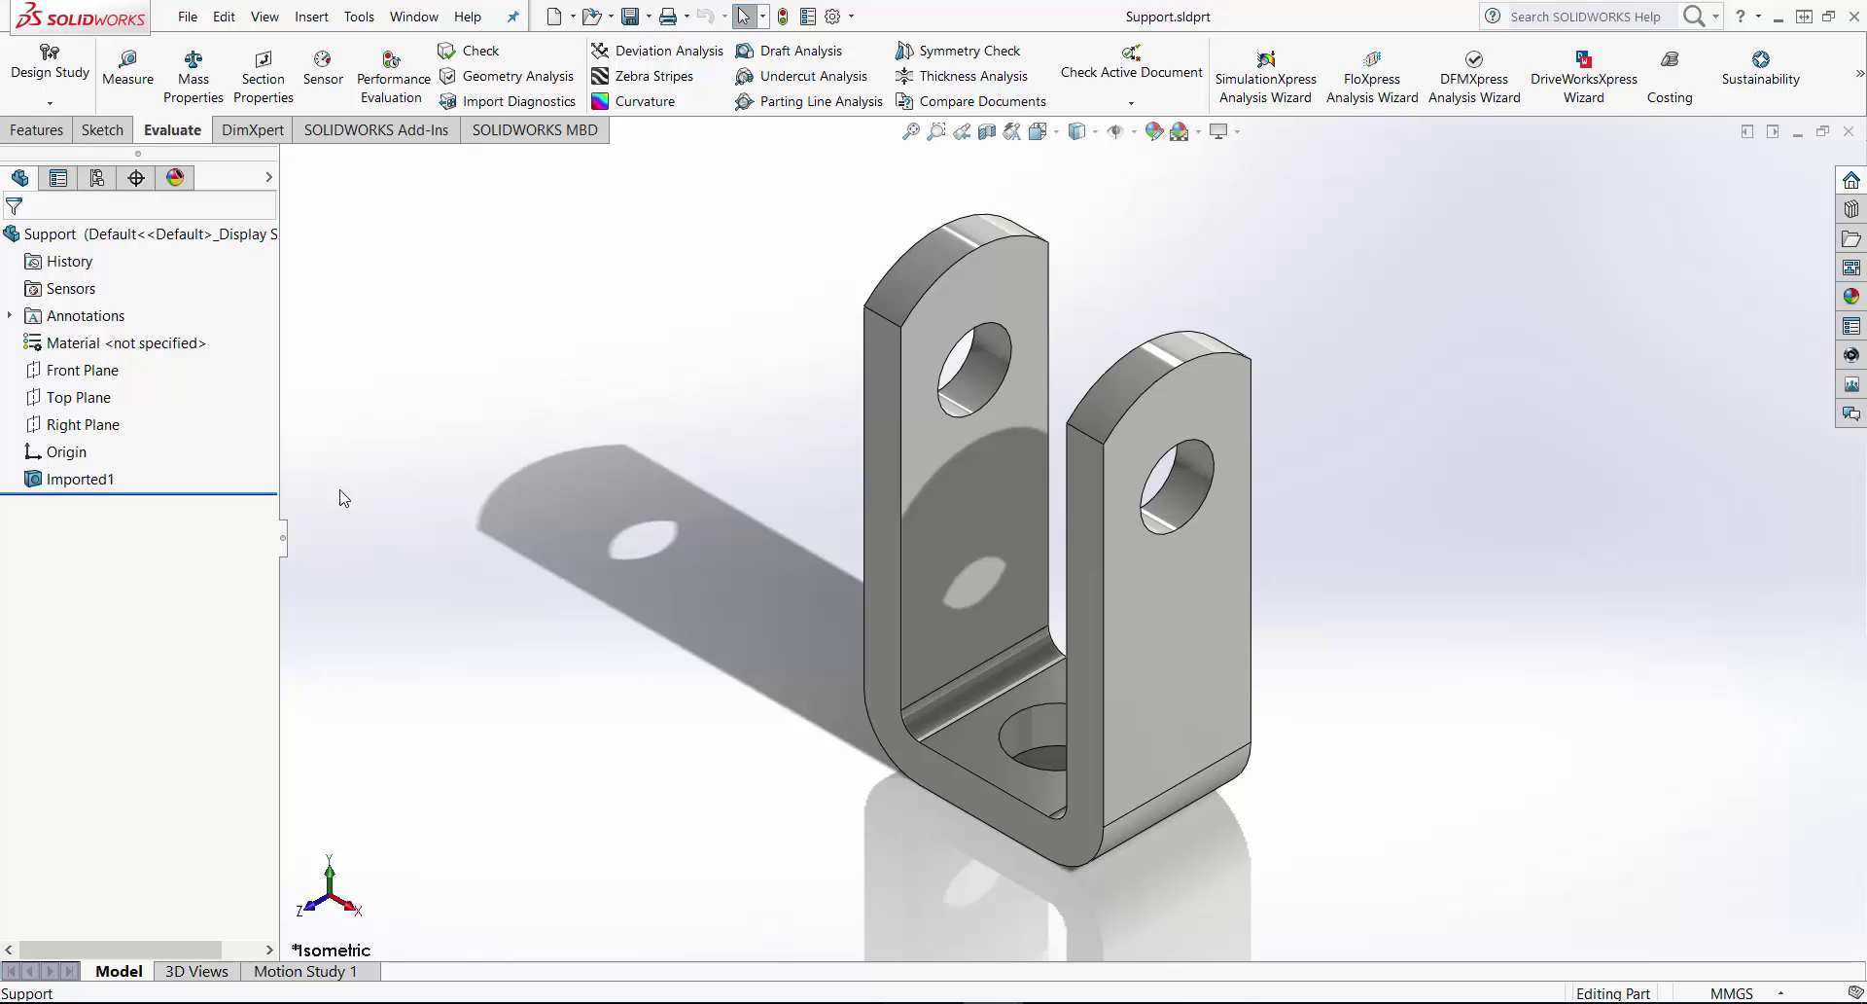
- Confirm FeatureWorks options for Imported1 with Overwrite existing file kept
right_click(79, 486)
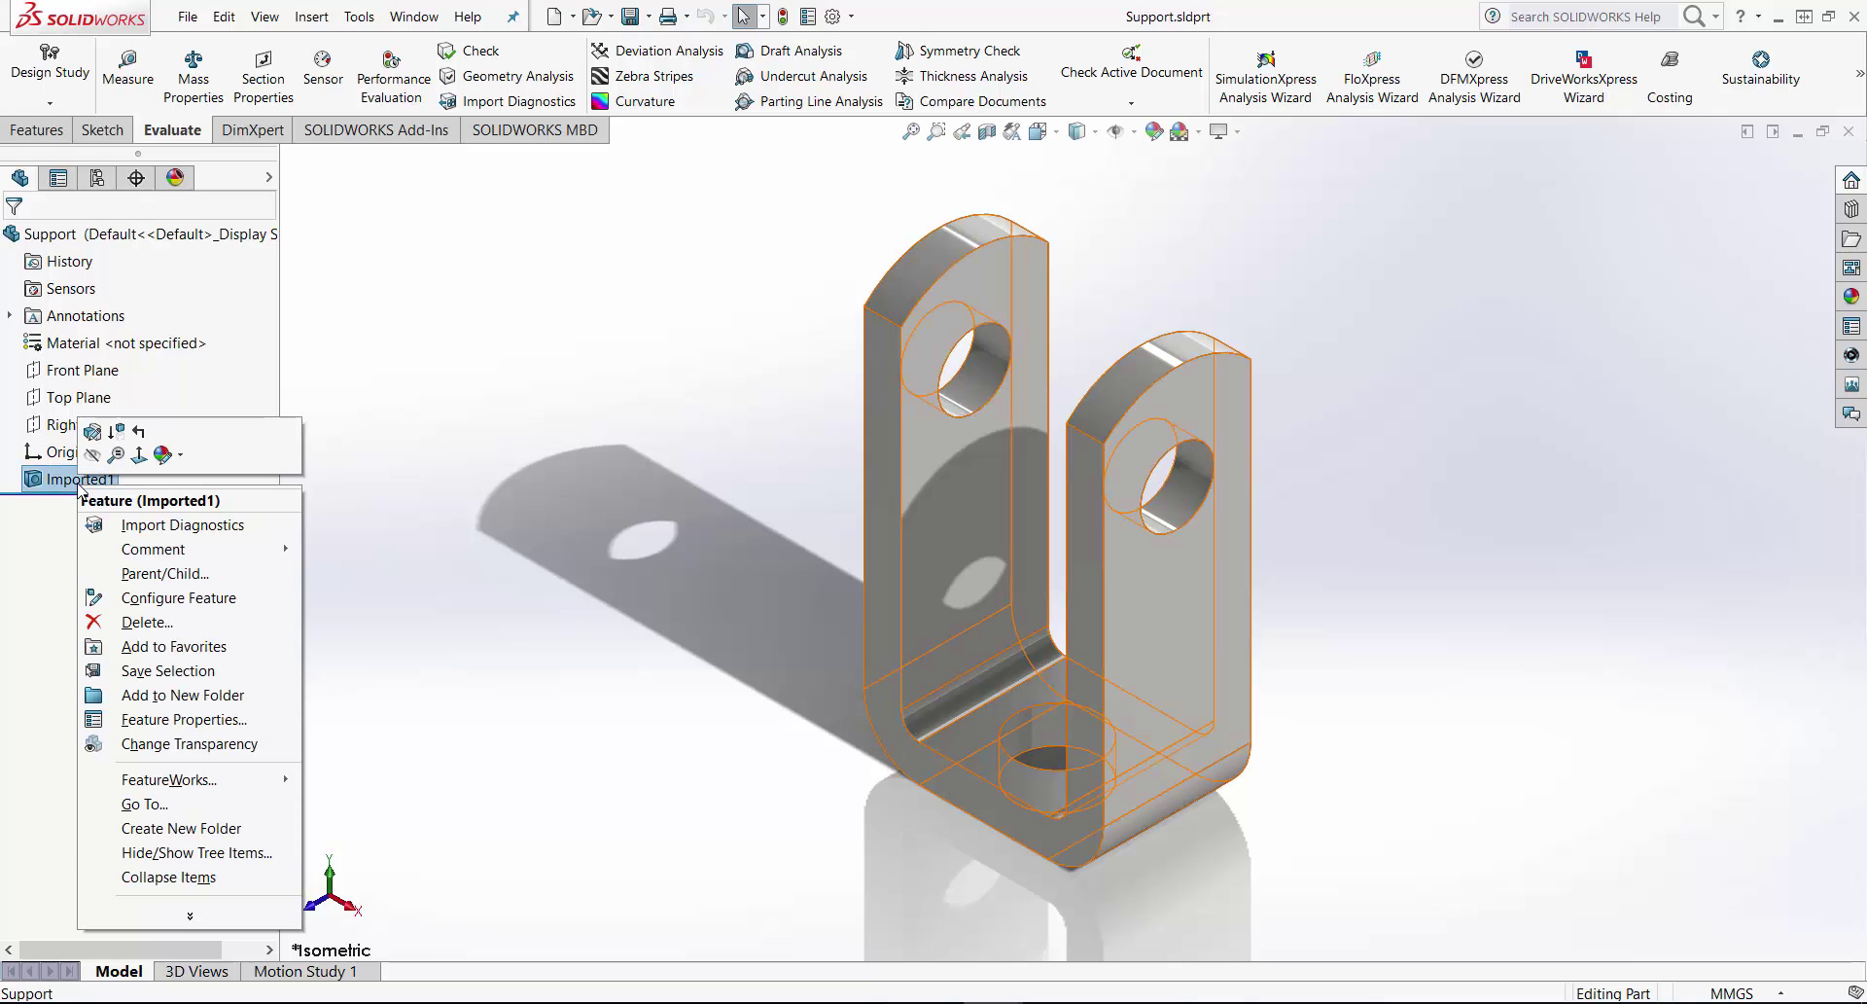
mouse_move(257, 782)
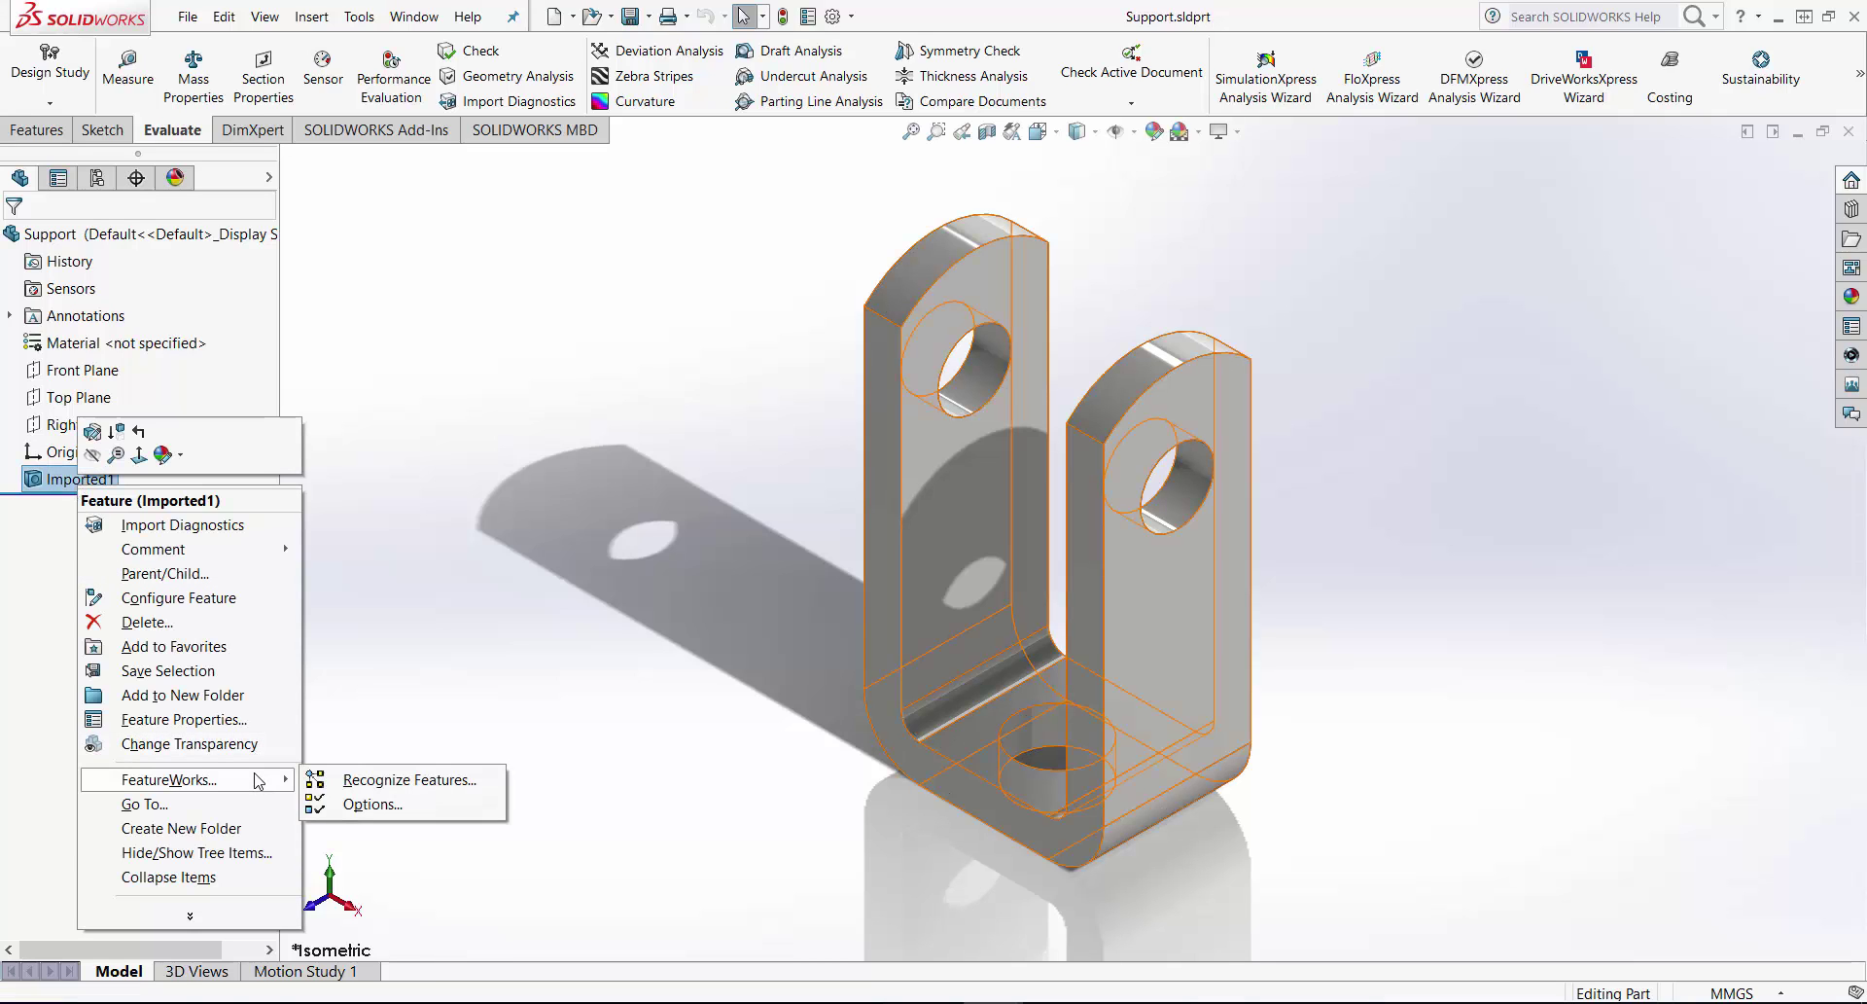
left_click(391, 810)
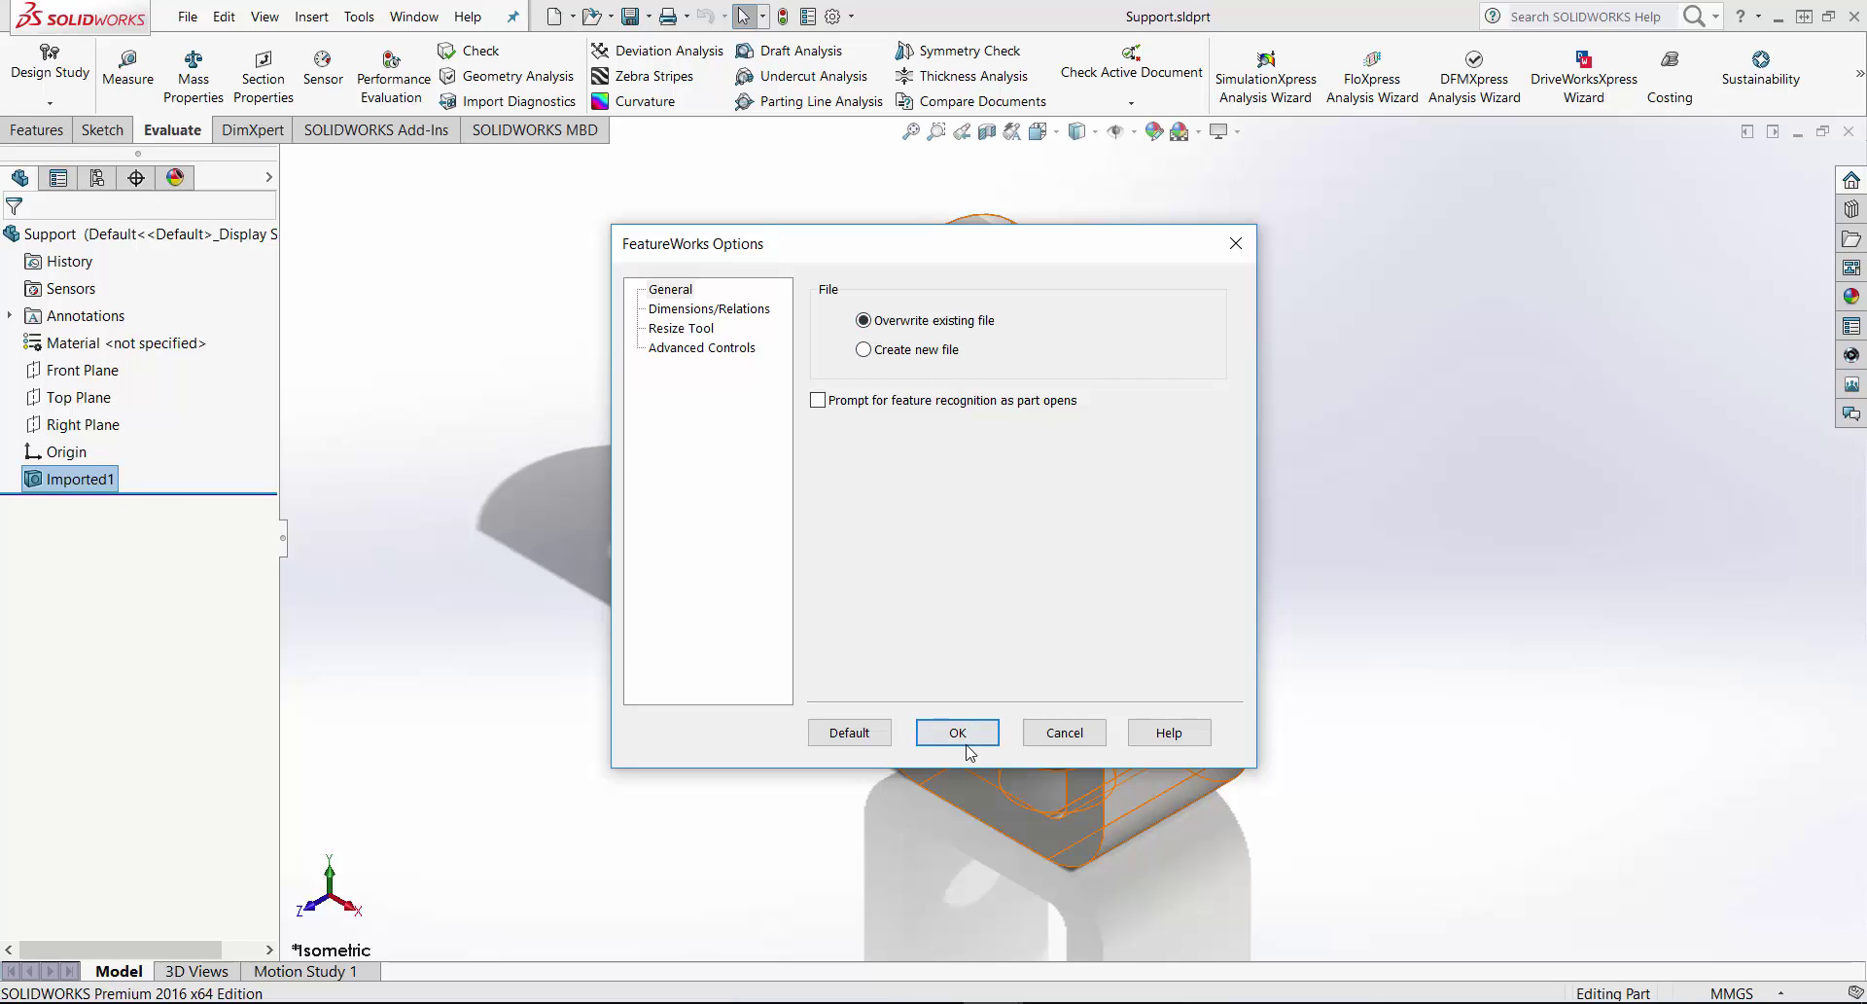
left_click(982, 719)
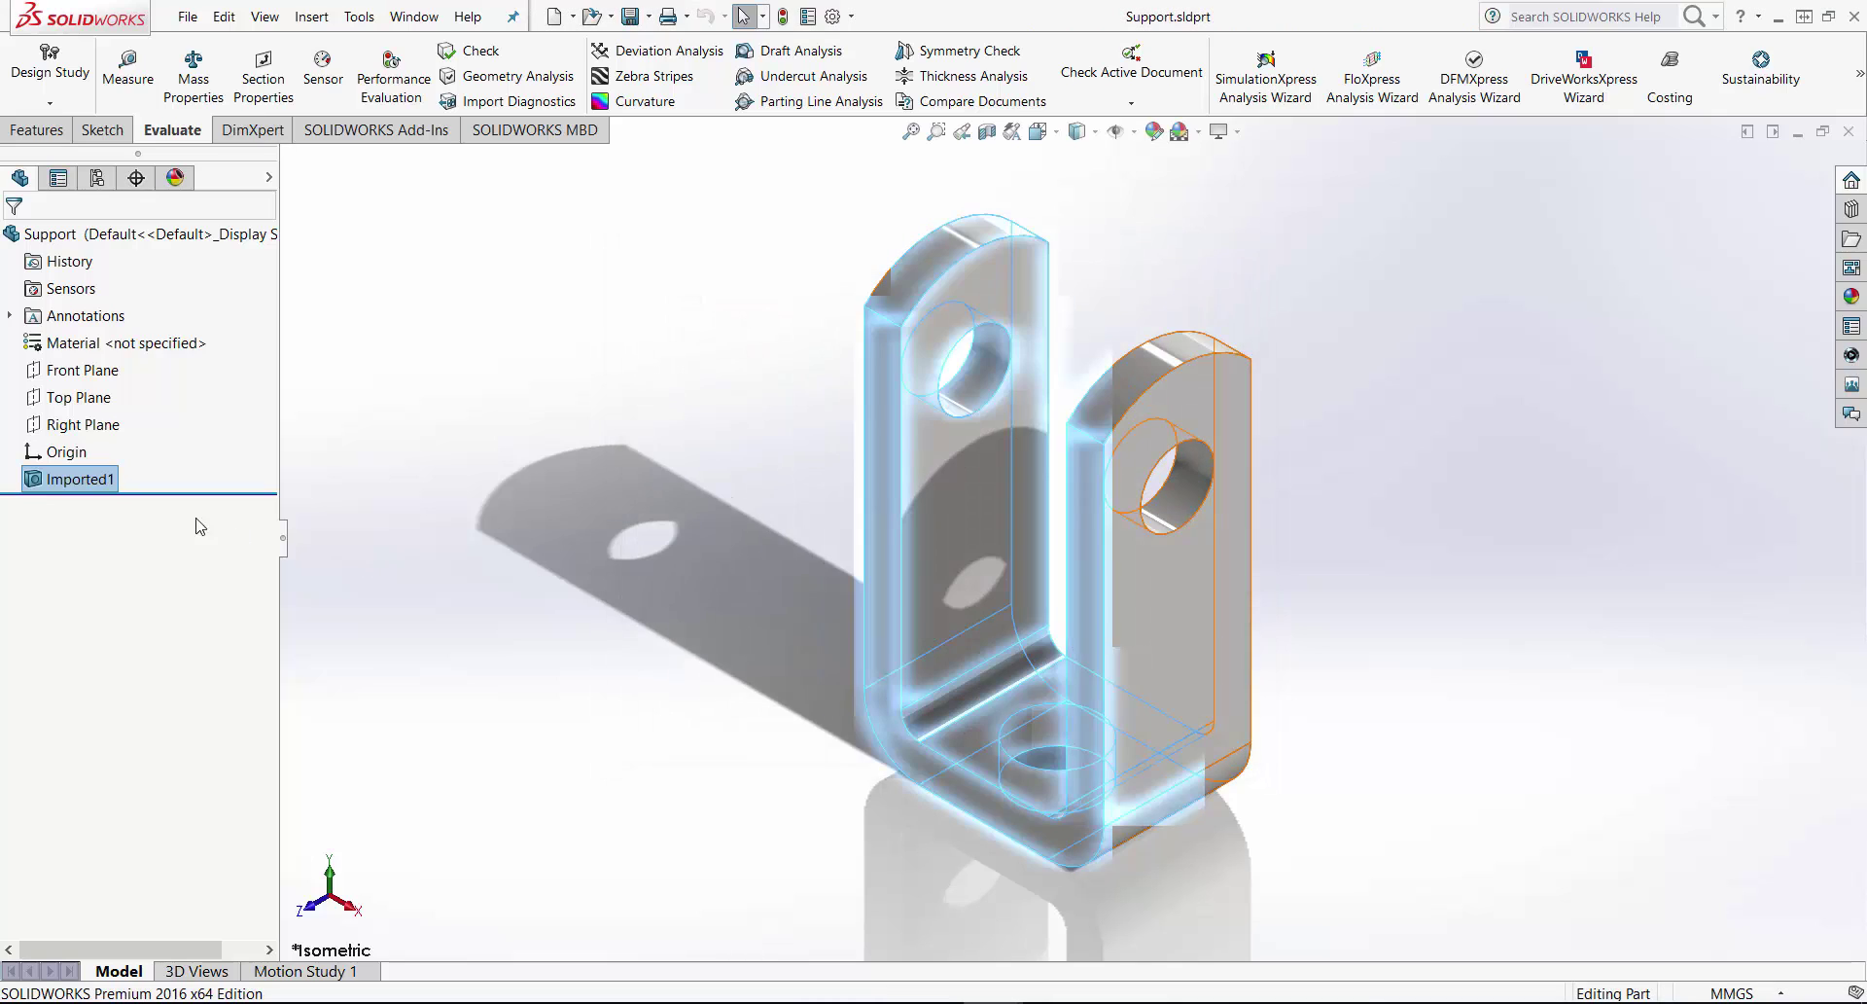
right_click(79, 491)
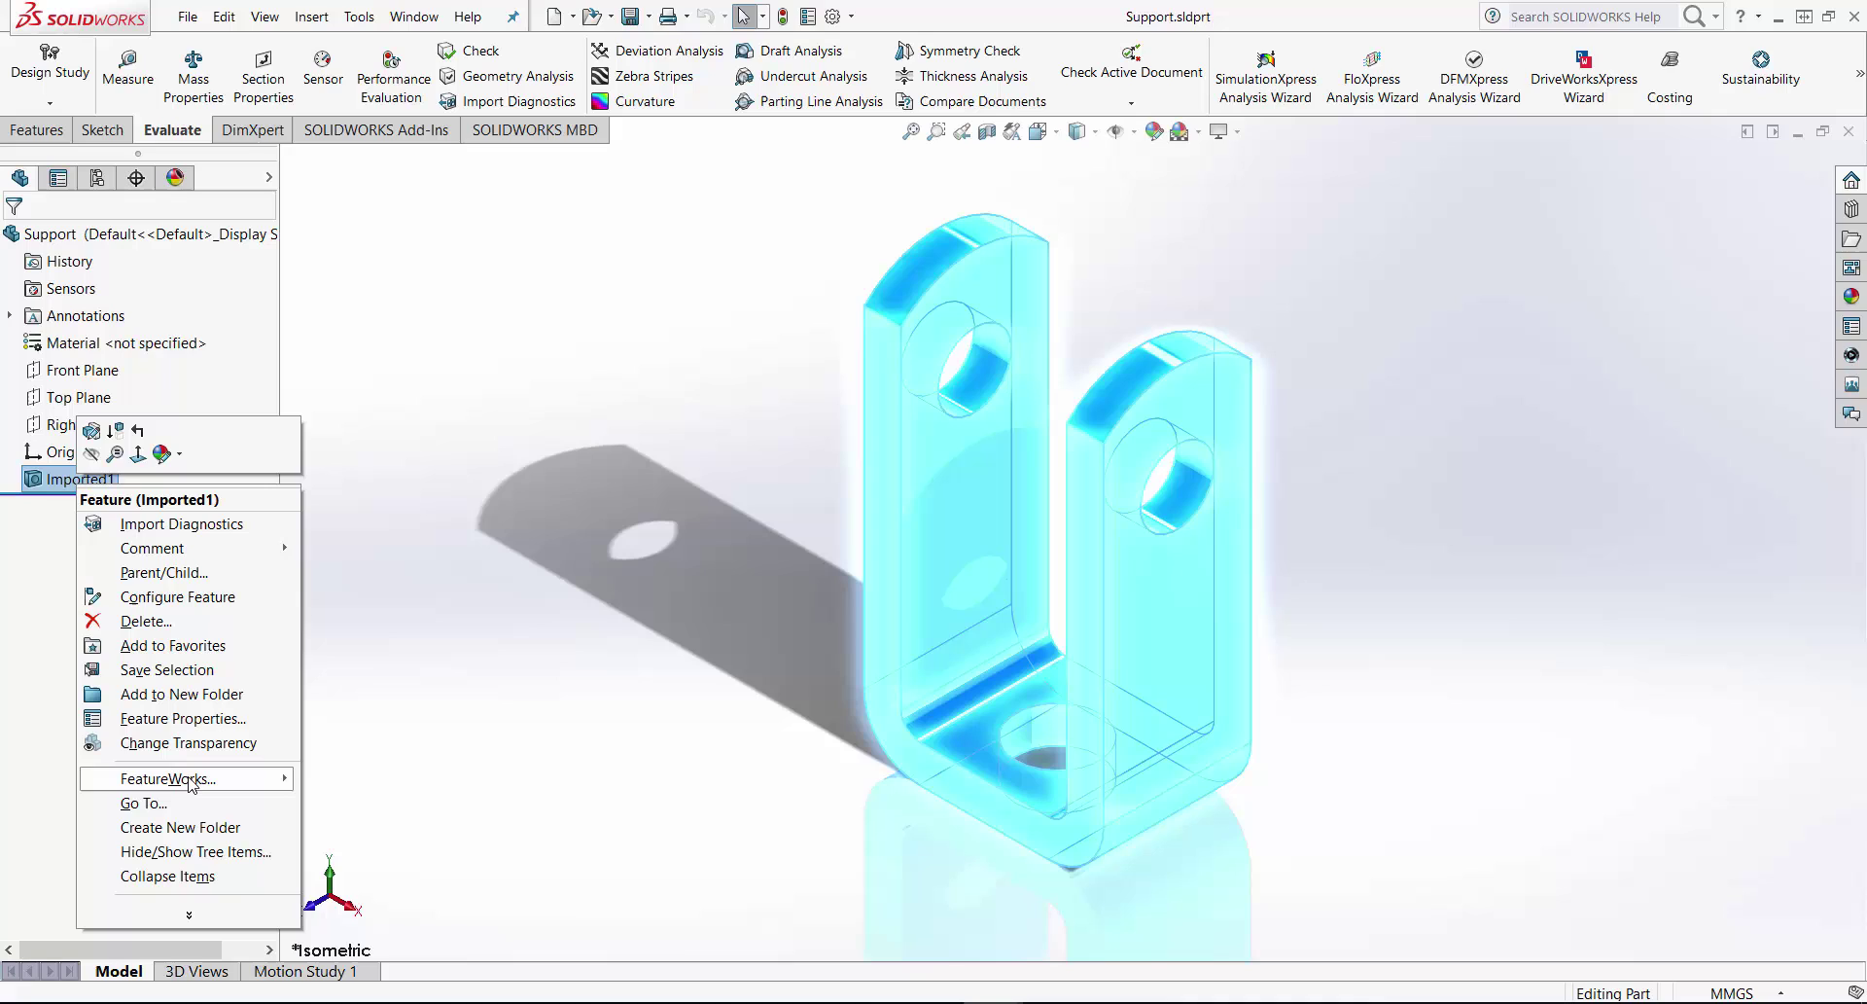
- Run automatic standard-feature recognition on the Support body and orbit to inspect the rebuilt features
mouse_move(190, 784)
left_click(389, 784)
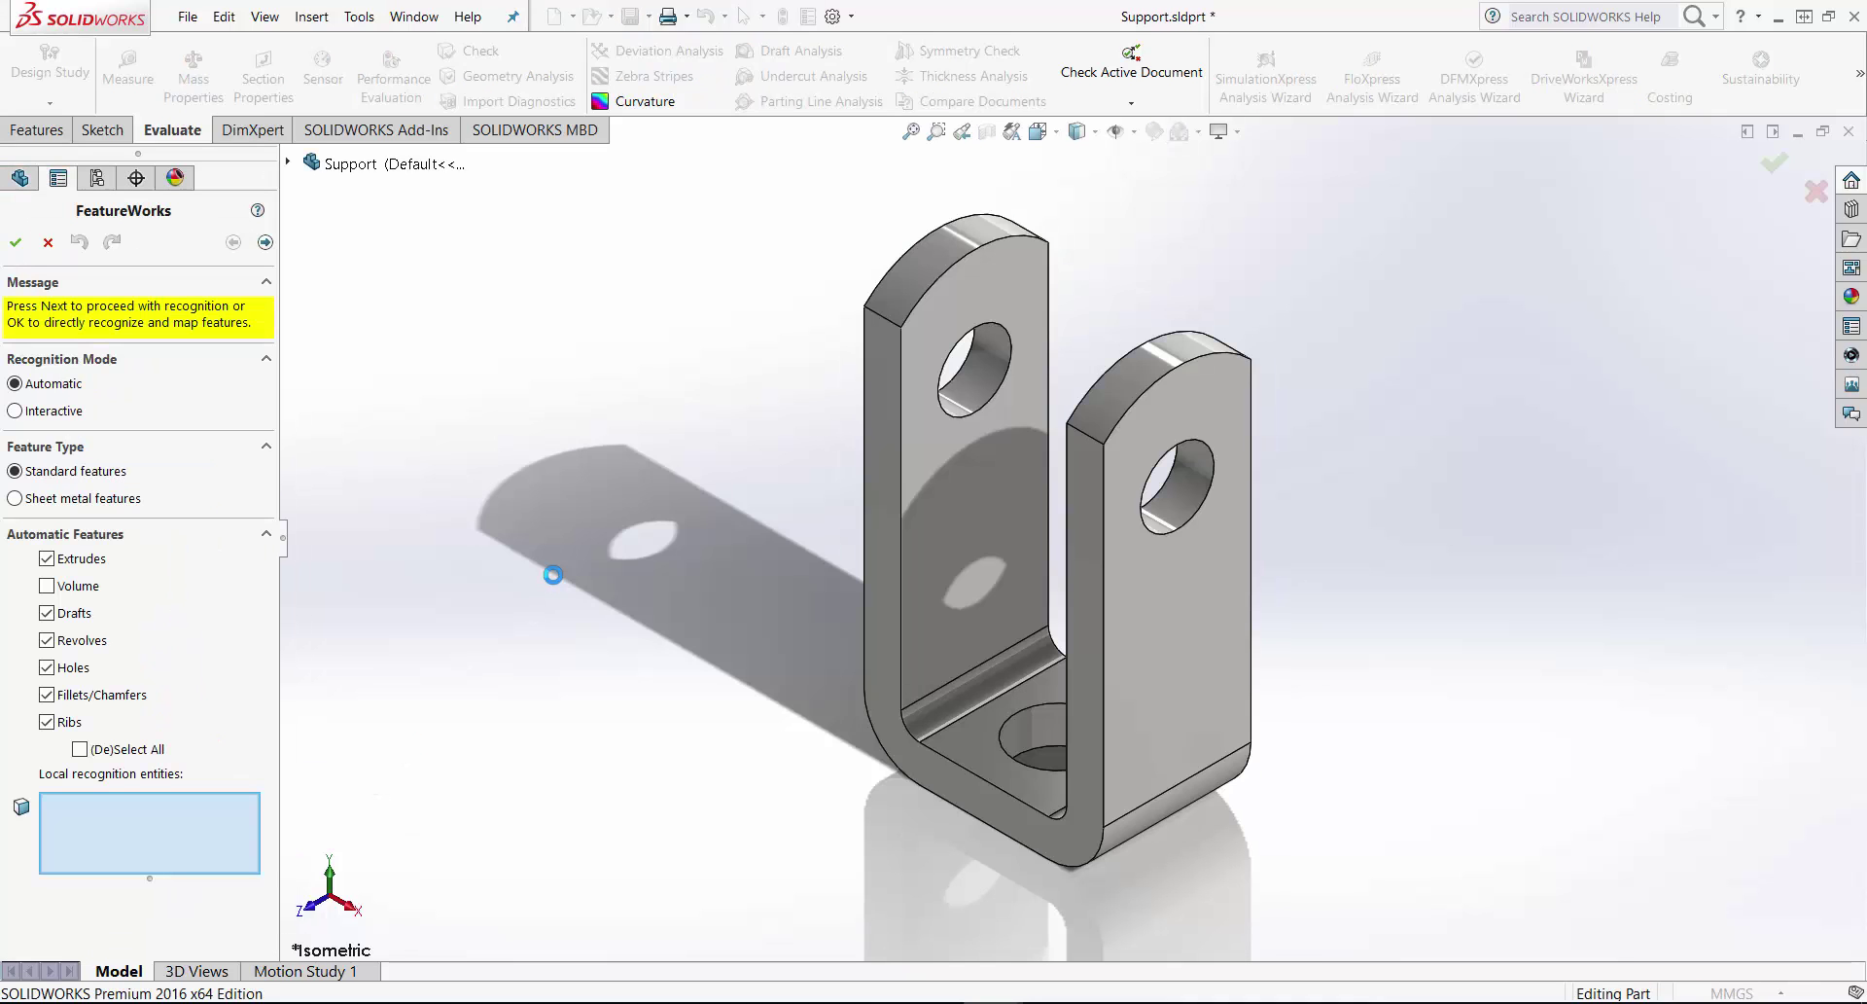
left_click(17, 244)
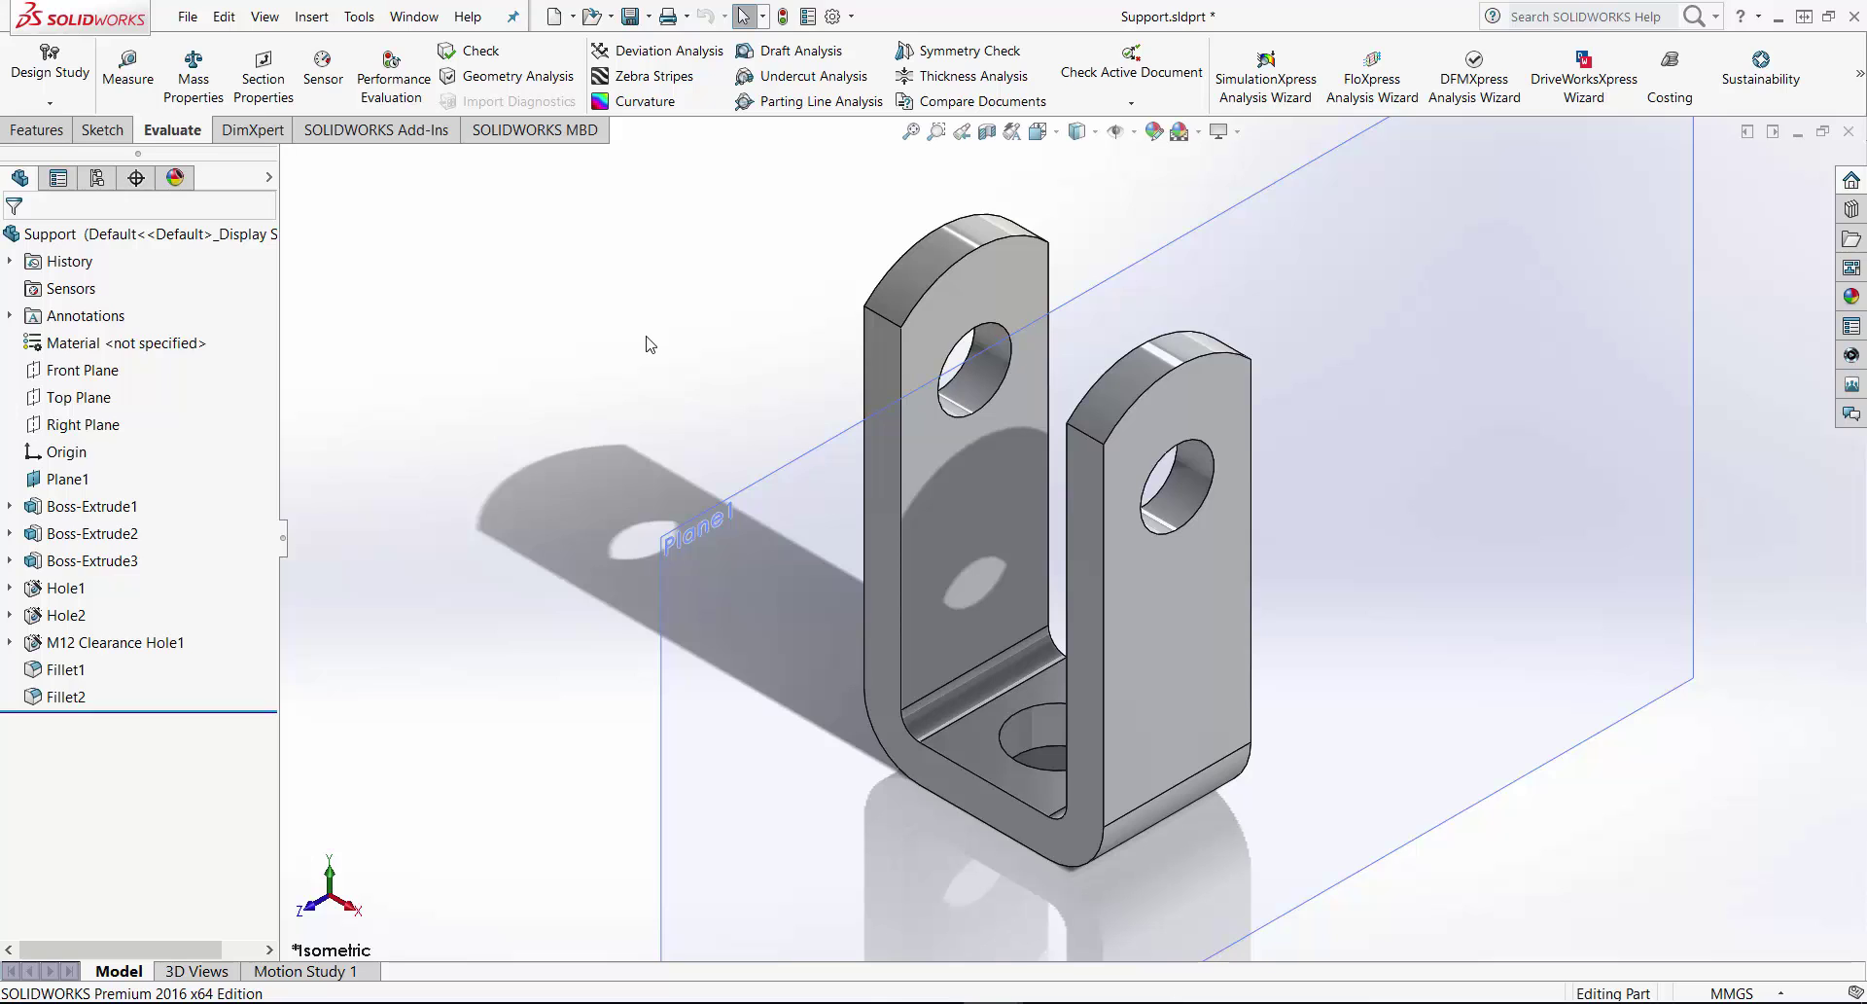
middle_click_drag(649, 343, 624, 296)
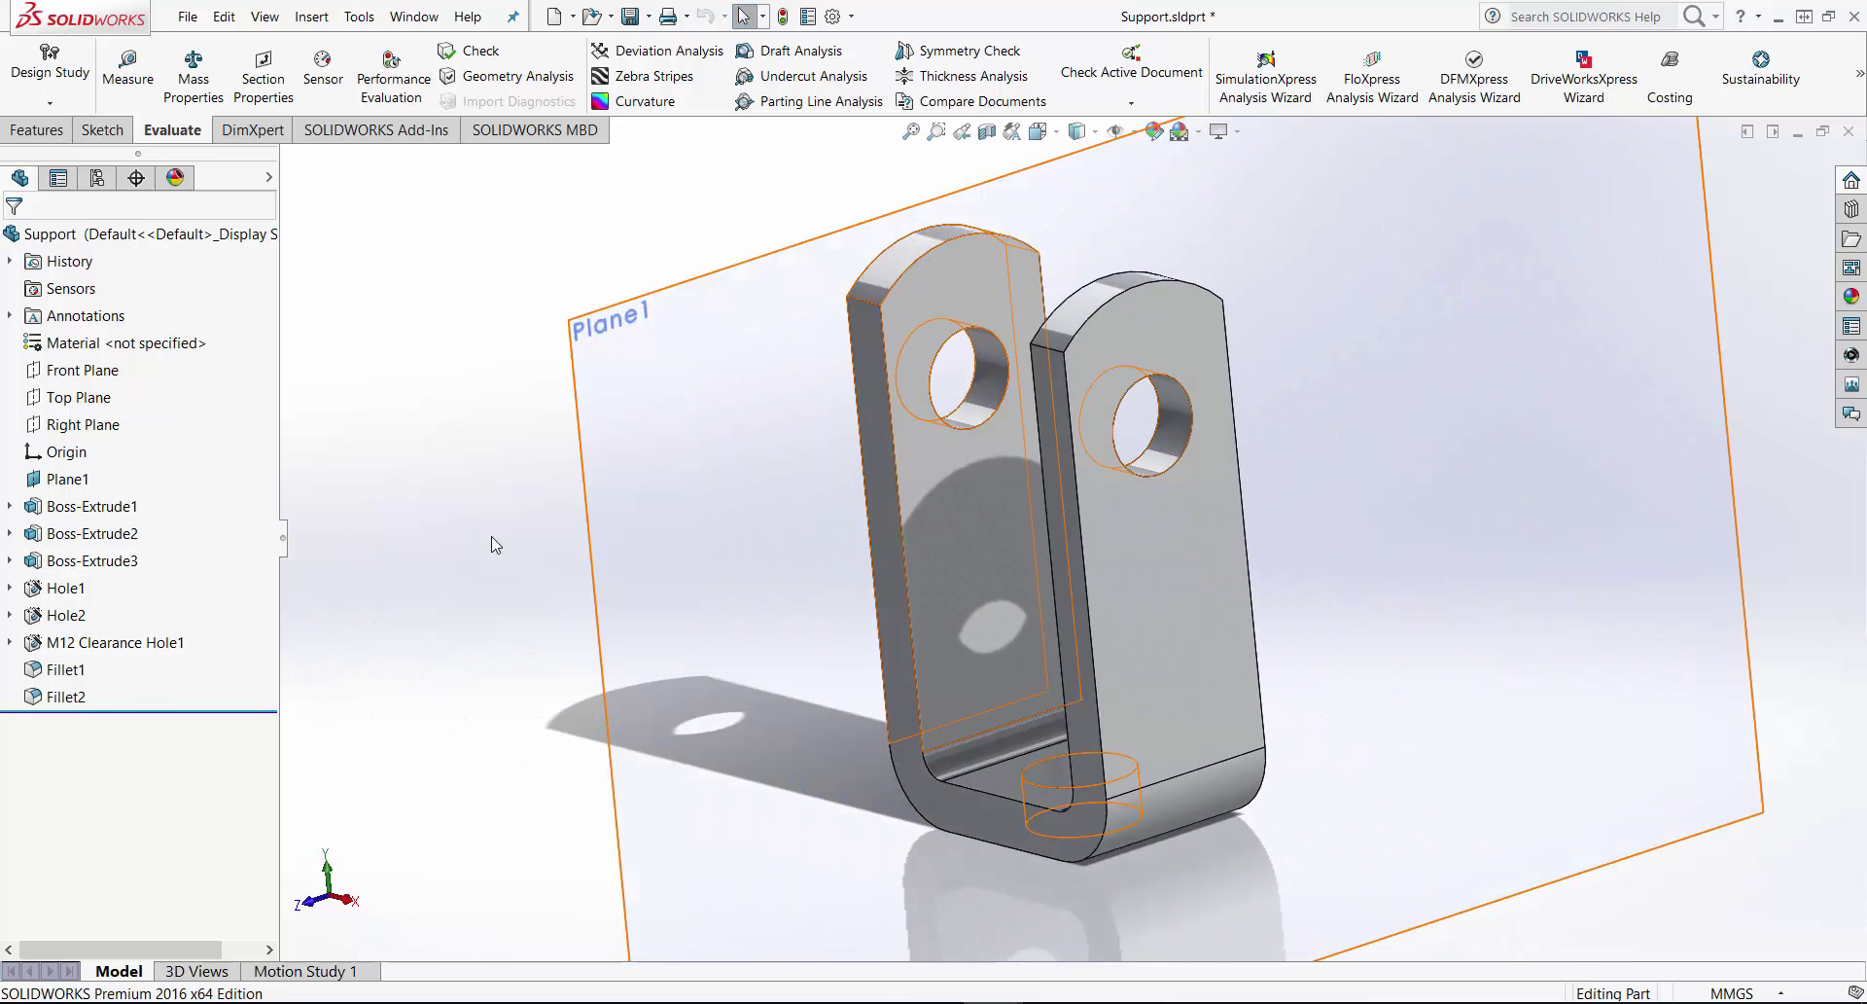
- Assign Plain Carbon Steel to the Support part and save it
right_click(123, 356)
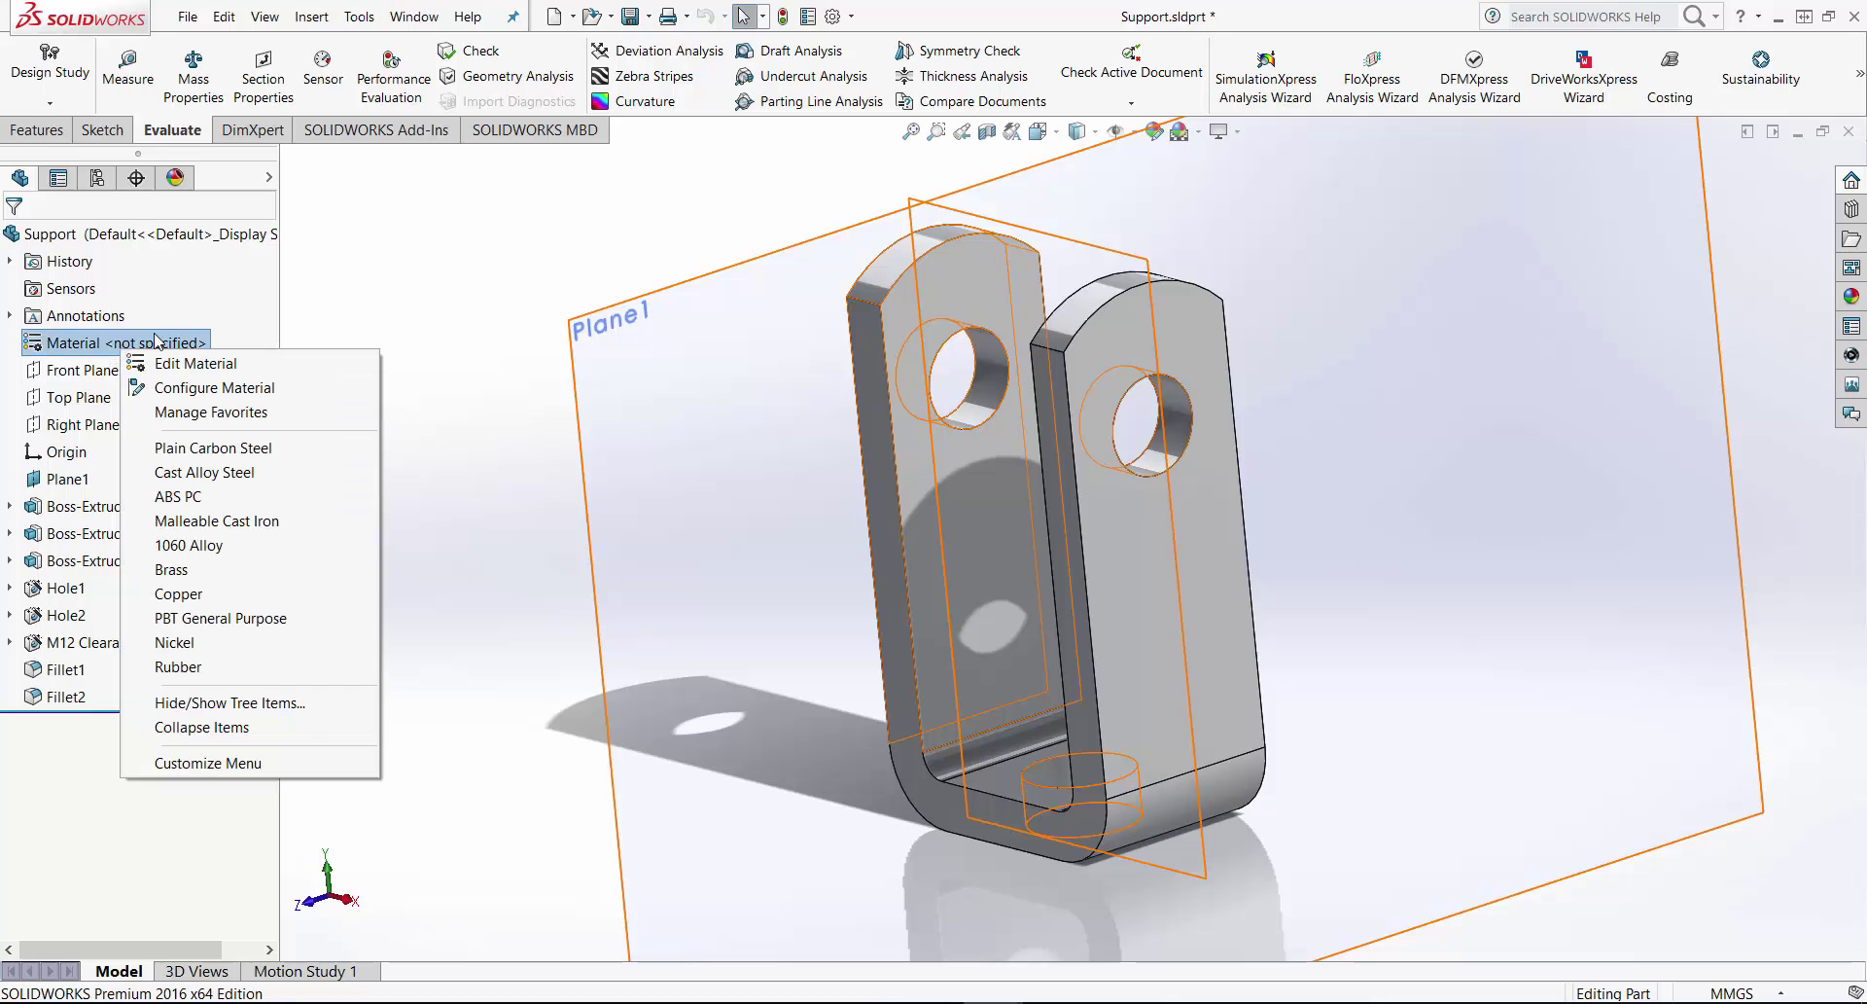
left_click(265, 448)
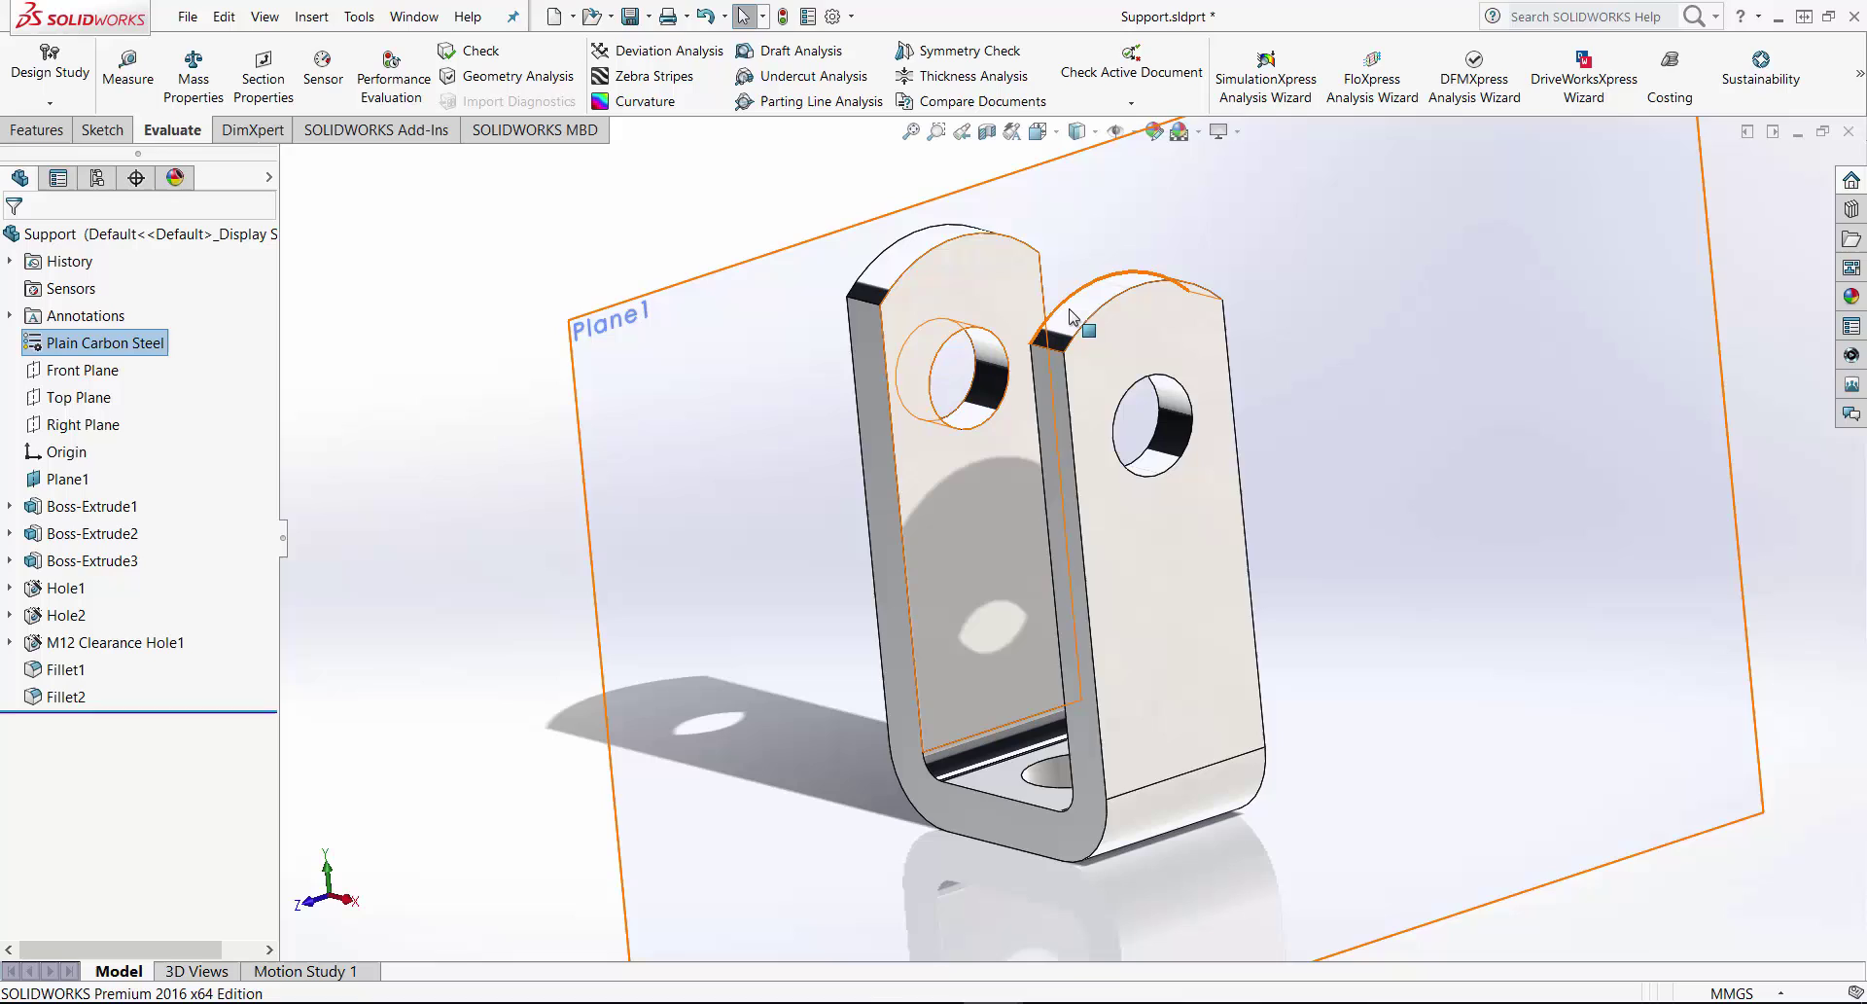
left_click(1455, 272)
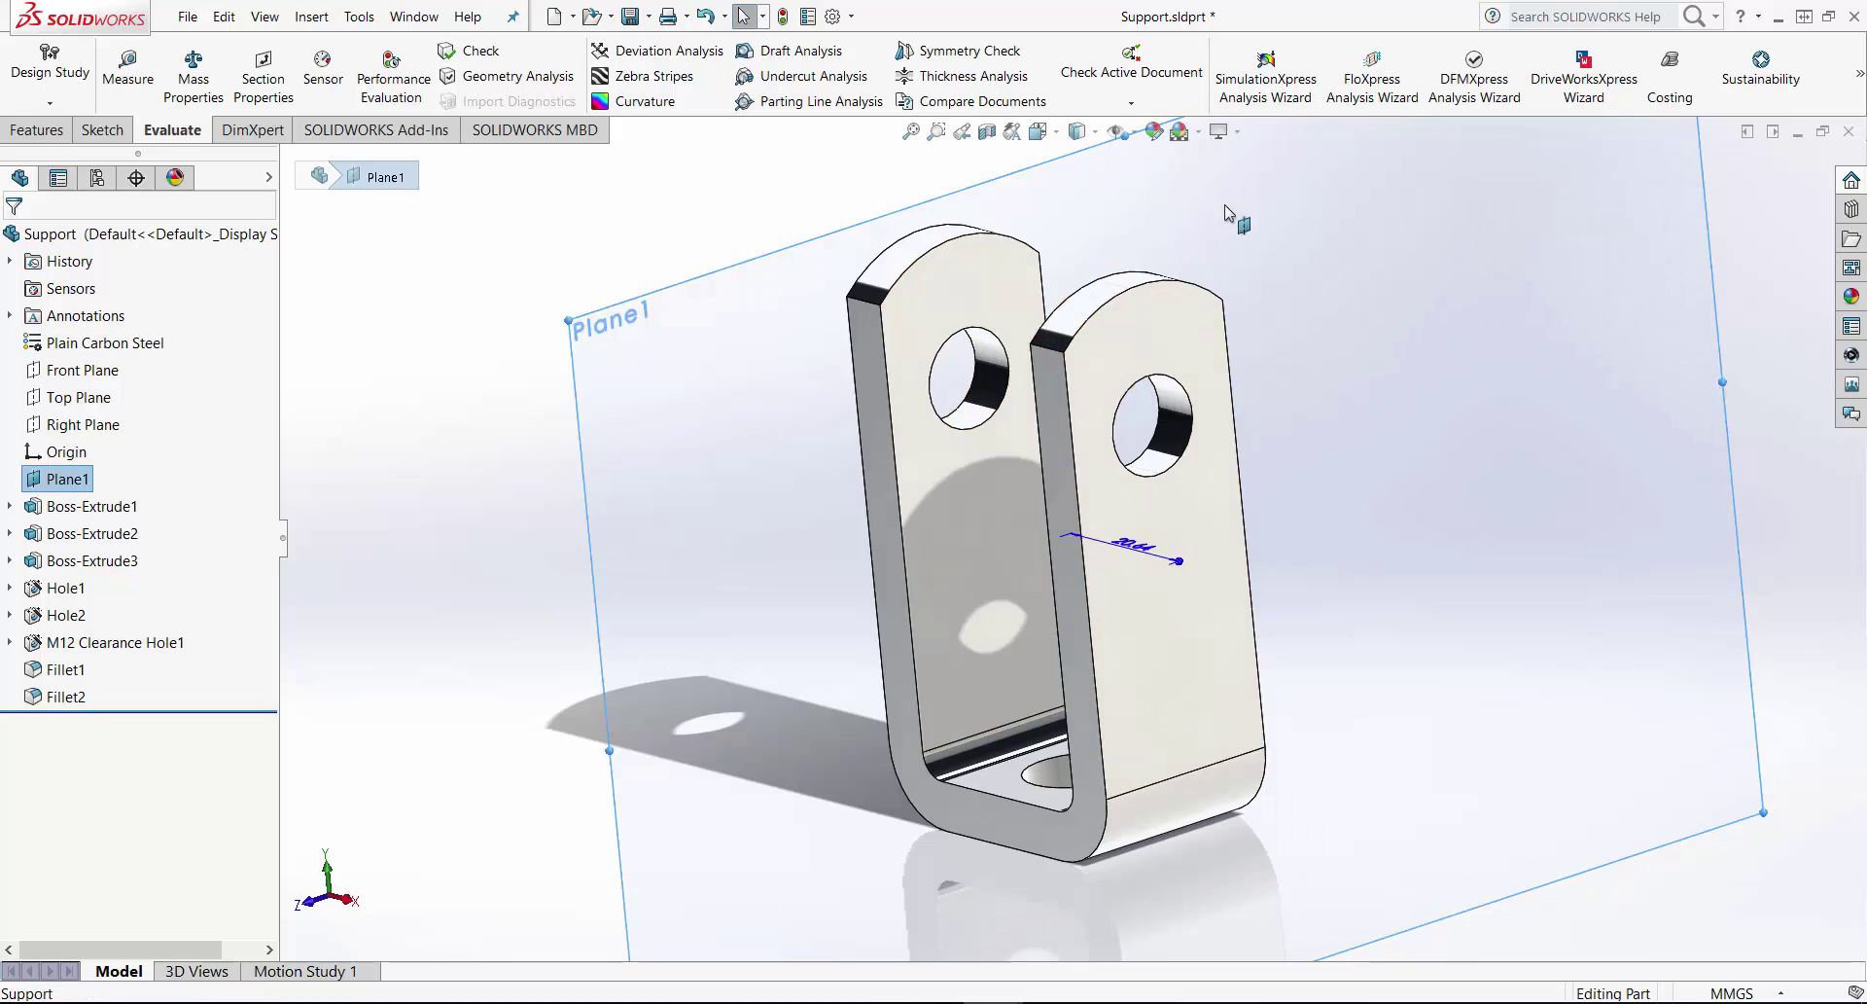
left_click(629, 16)
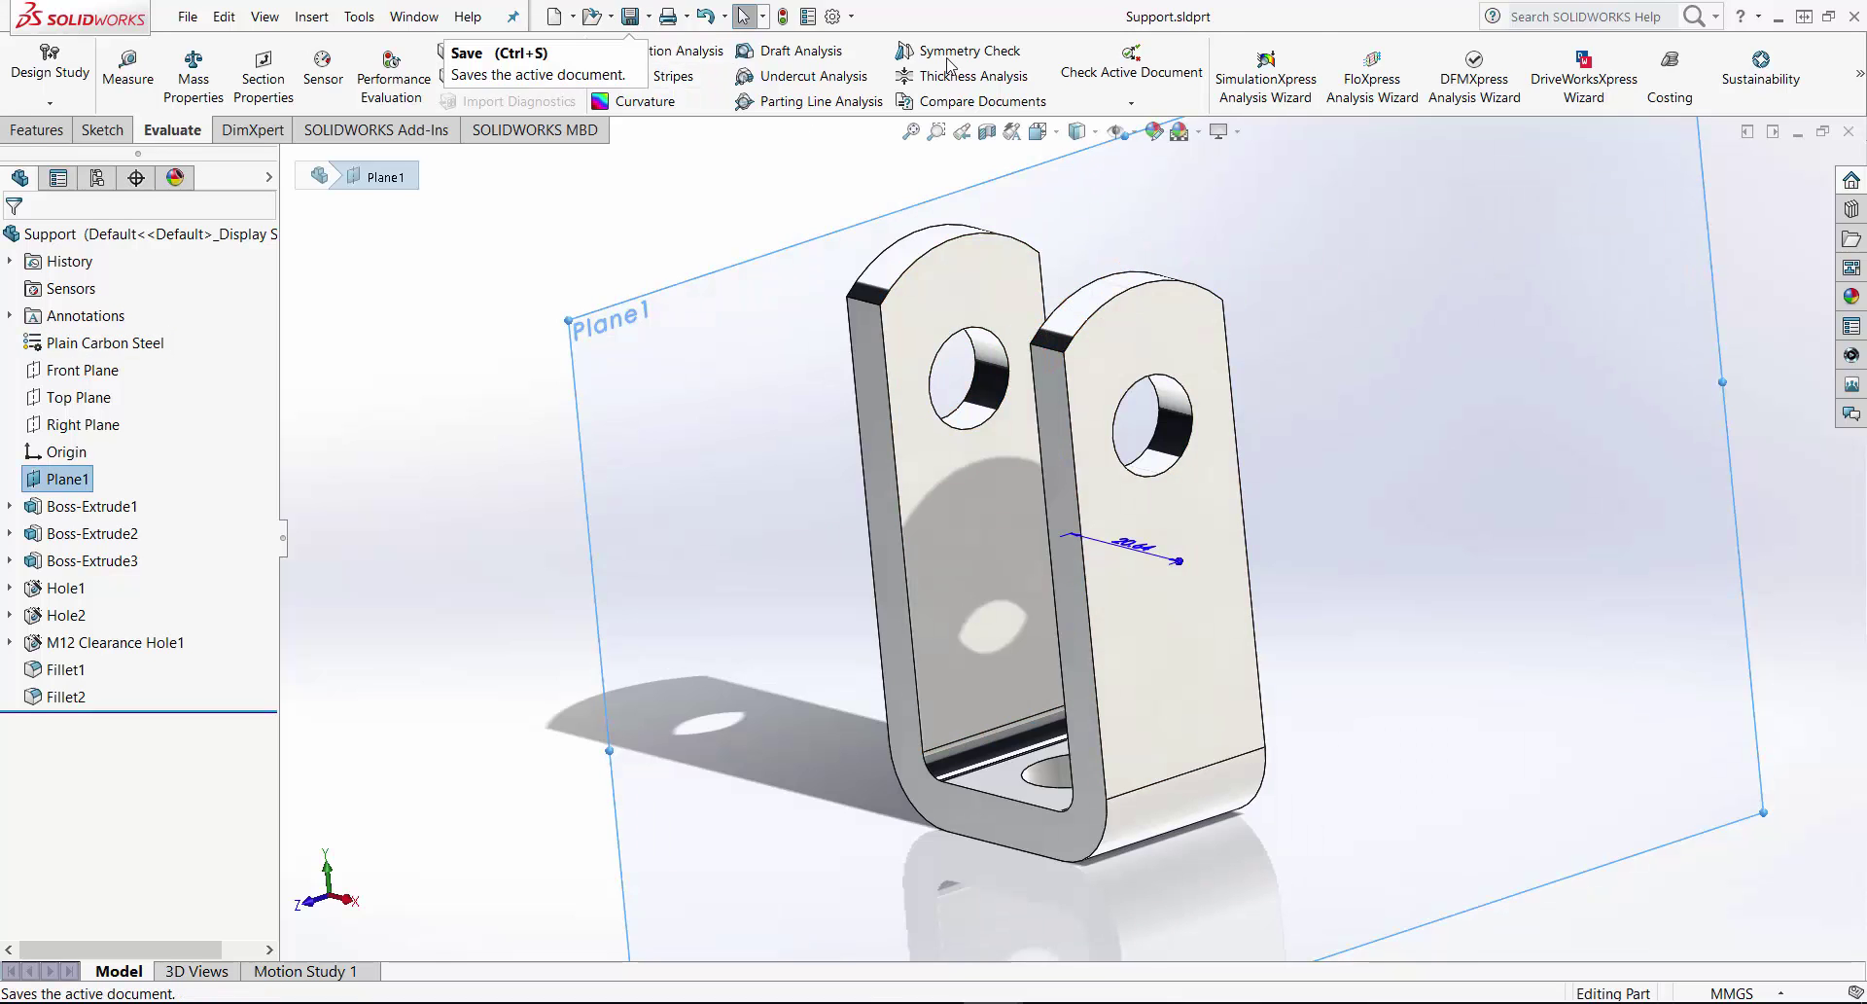
- Close the Support part, rebuild the assembly, and collapse the Support<1> branch
left_click(1849, 133)
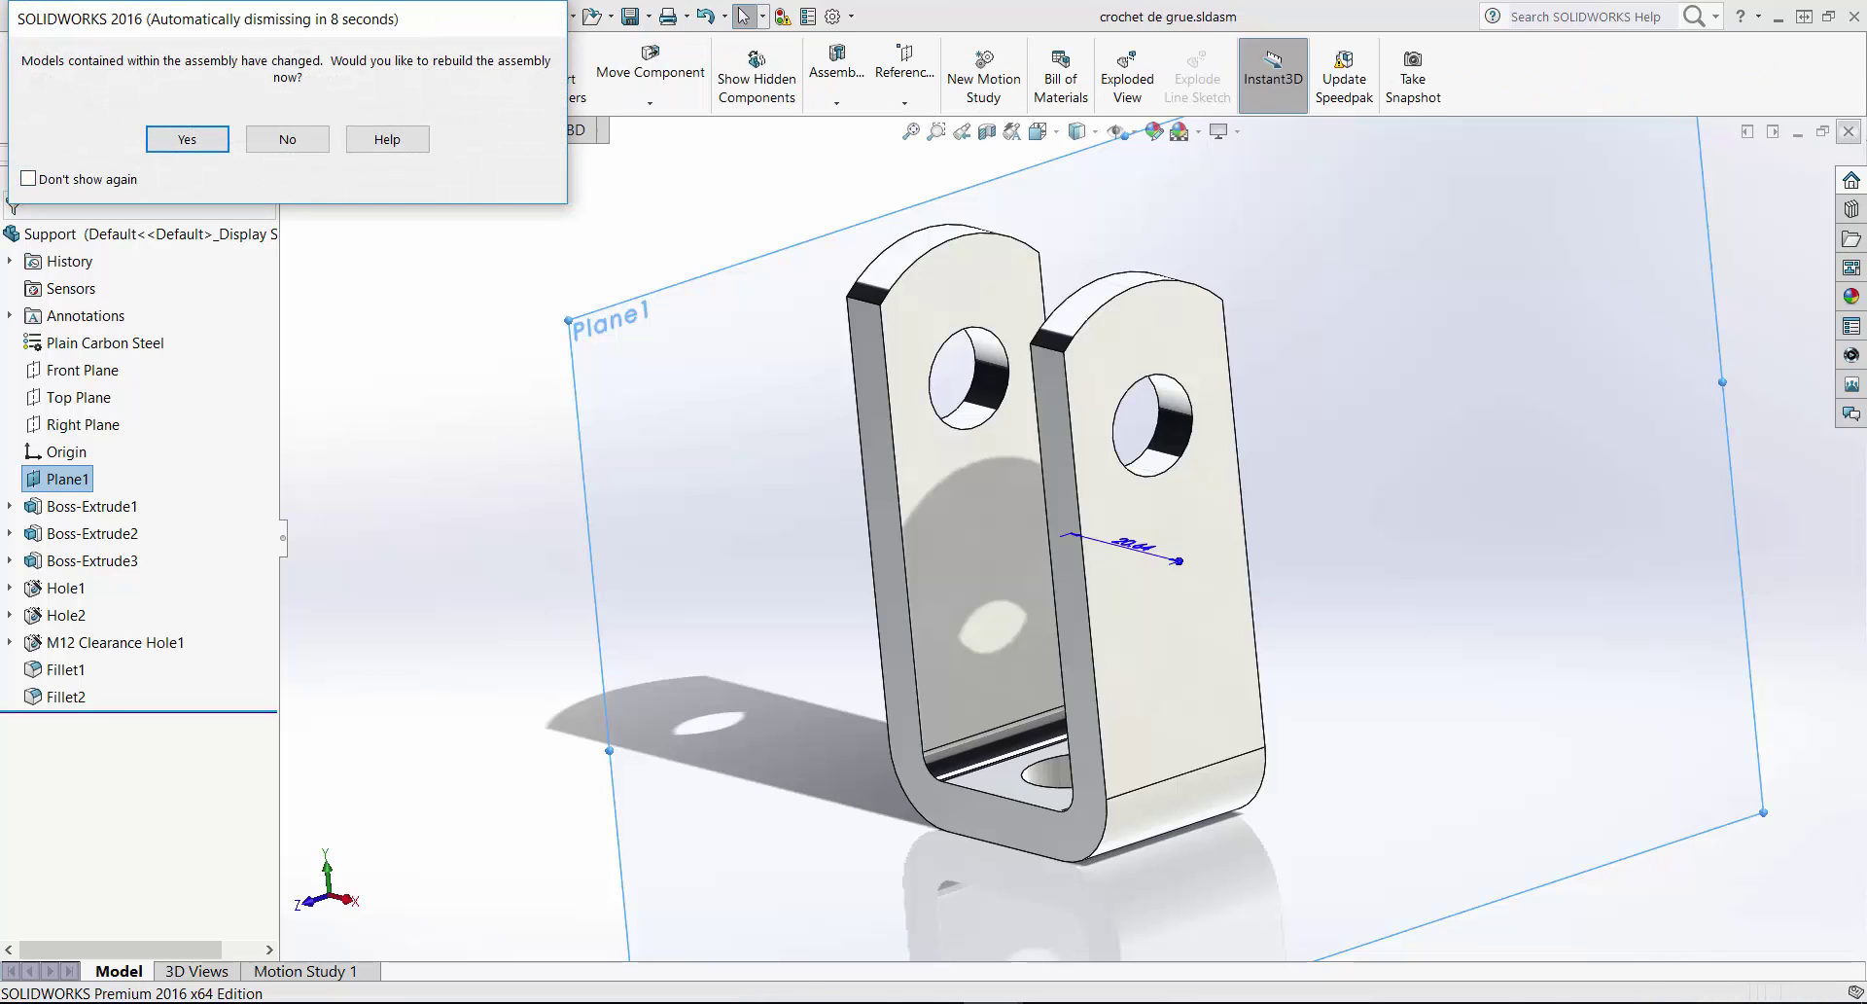
key("Return")
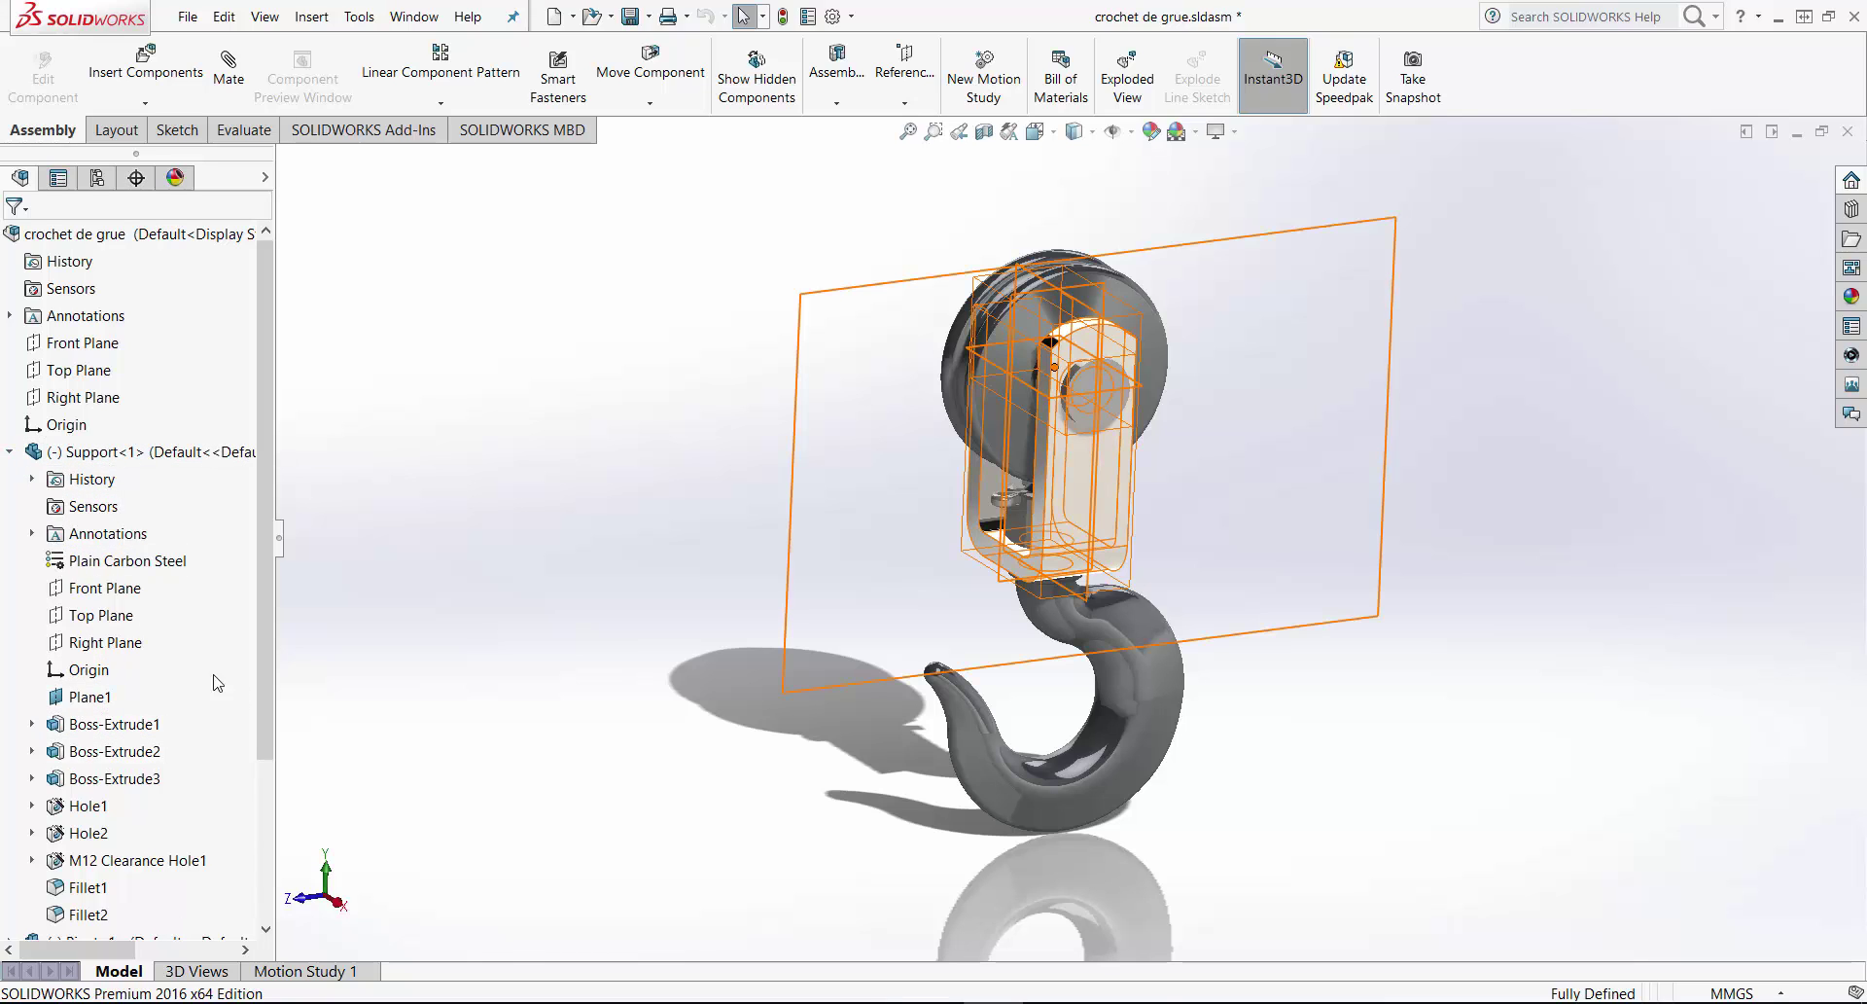
left_click_drag(265, 642, 265, 727)
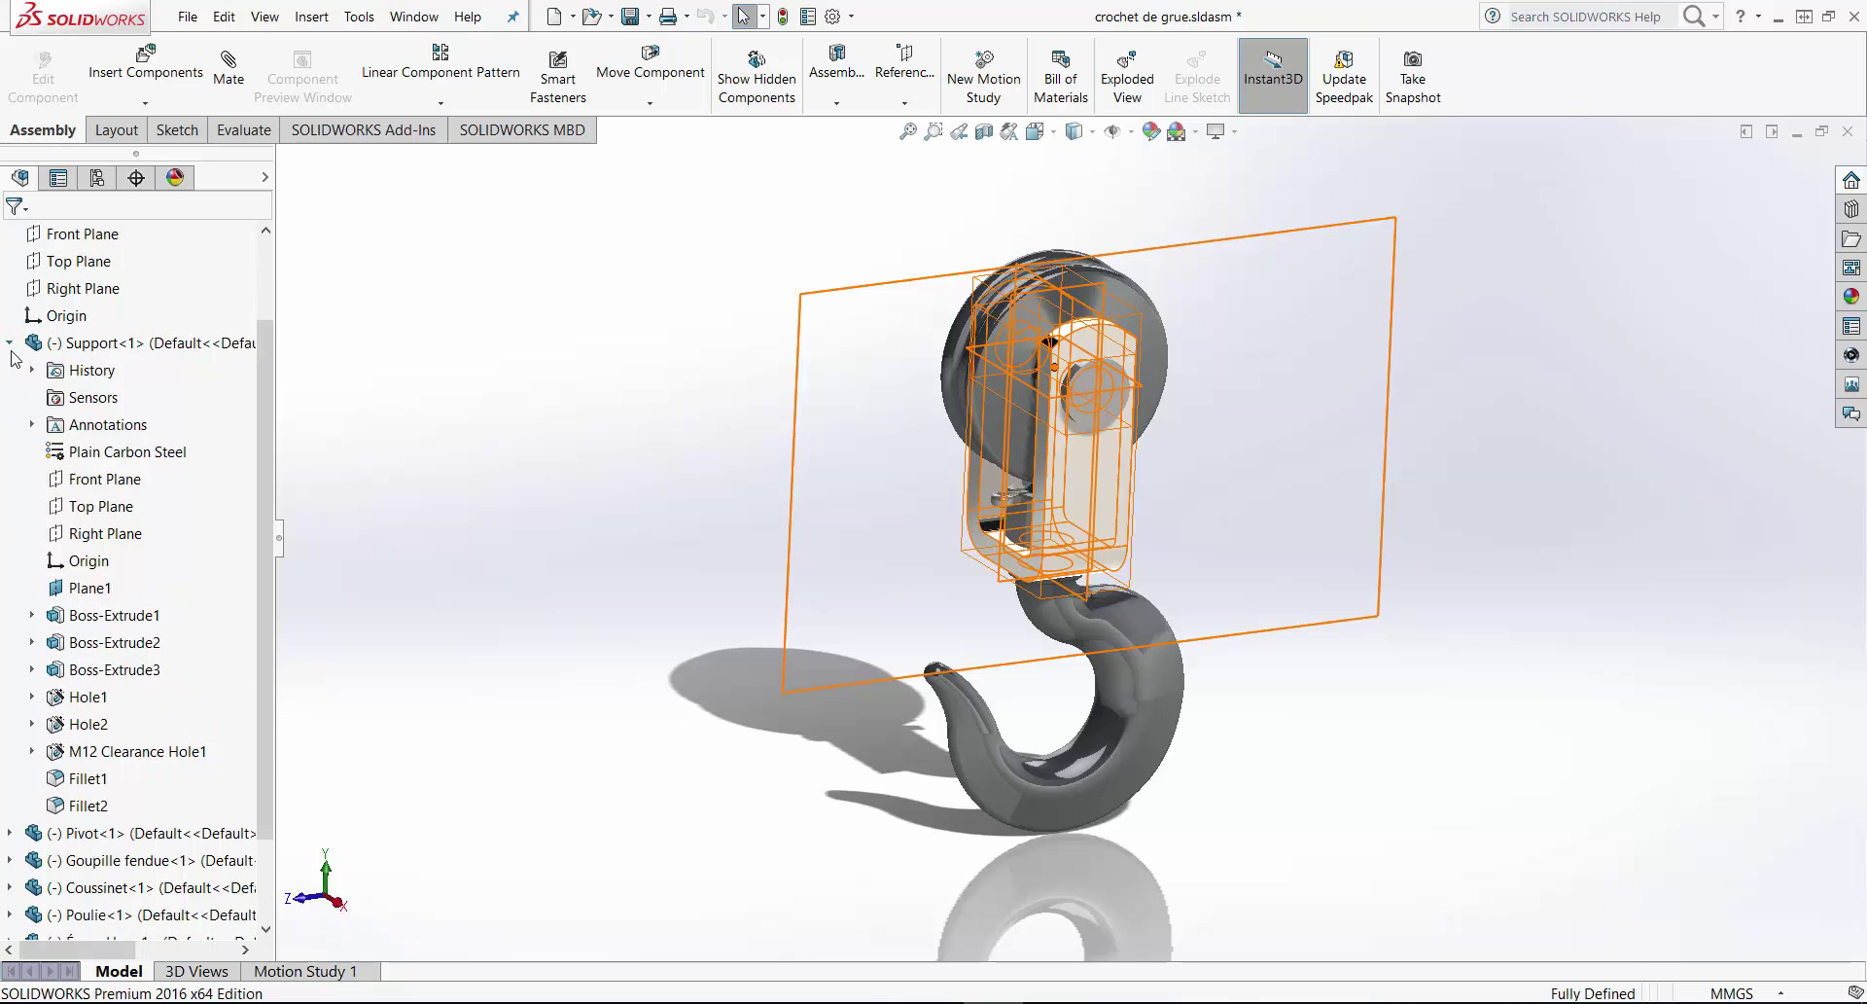
left_click(10, 343)
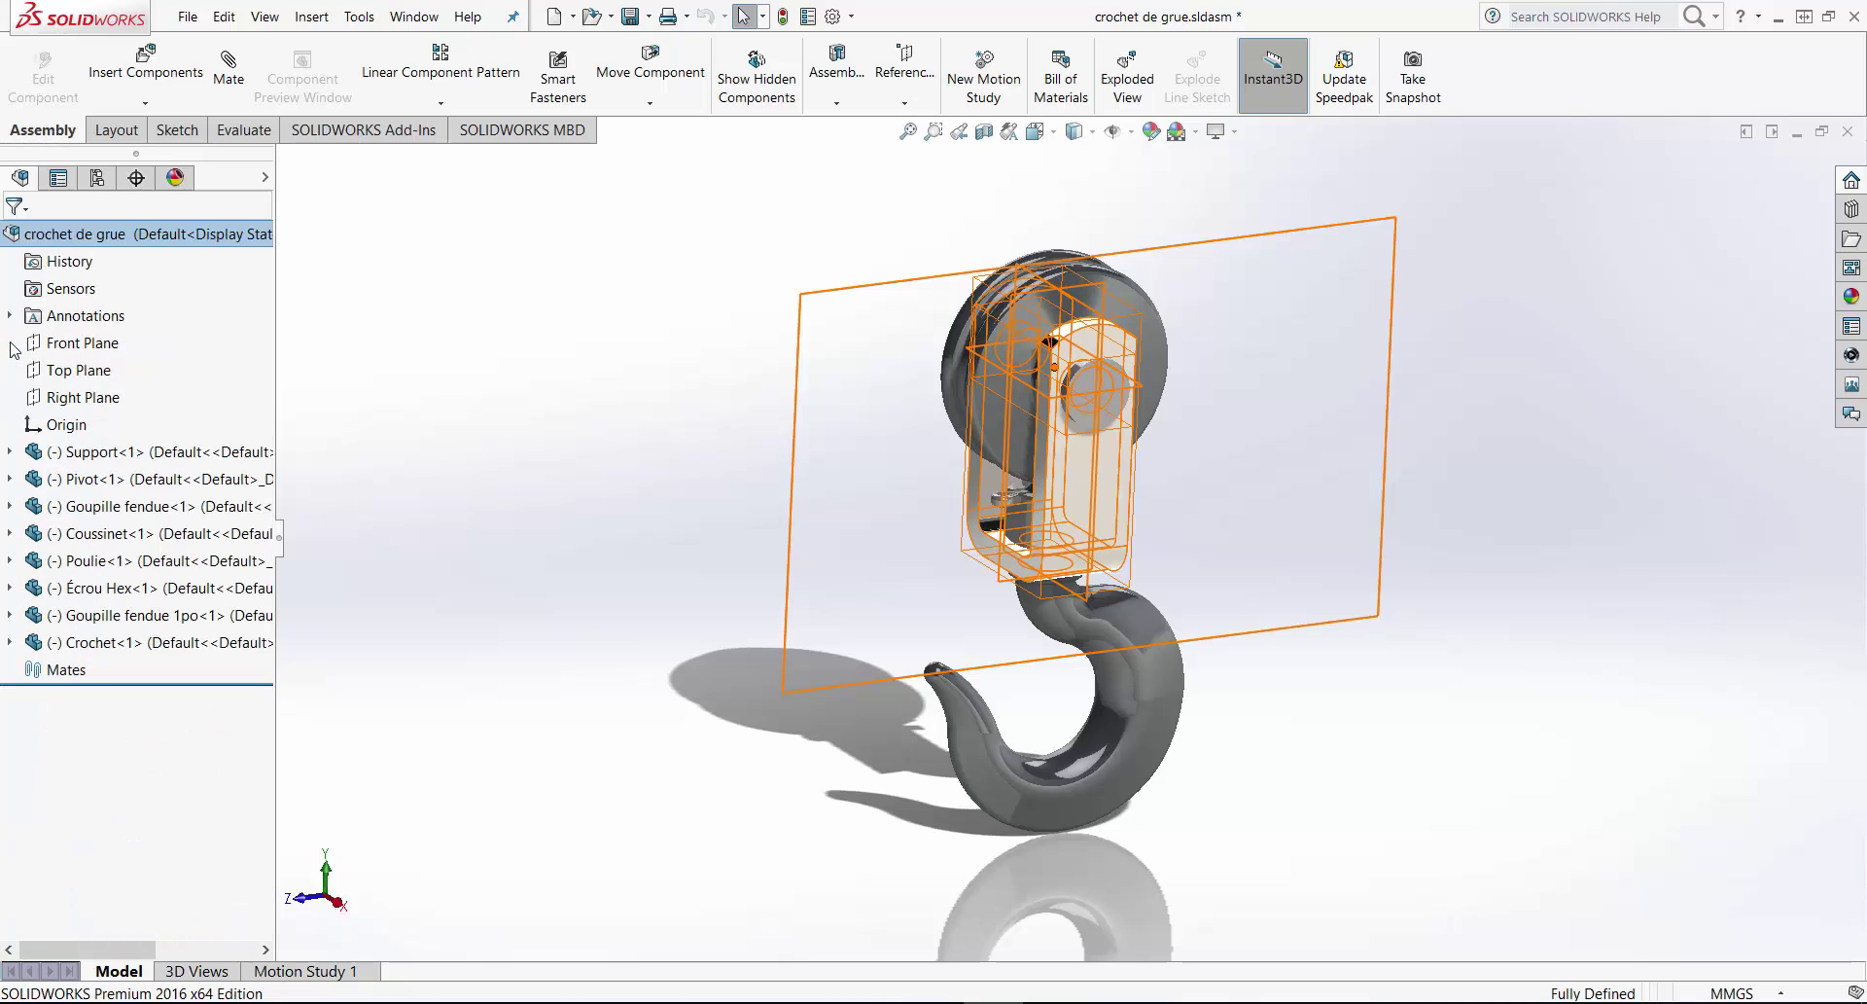
- Open the Pivot part and automatically recognize its imported body as native features
right_click(94, 486)
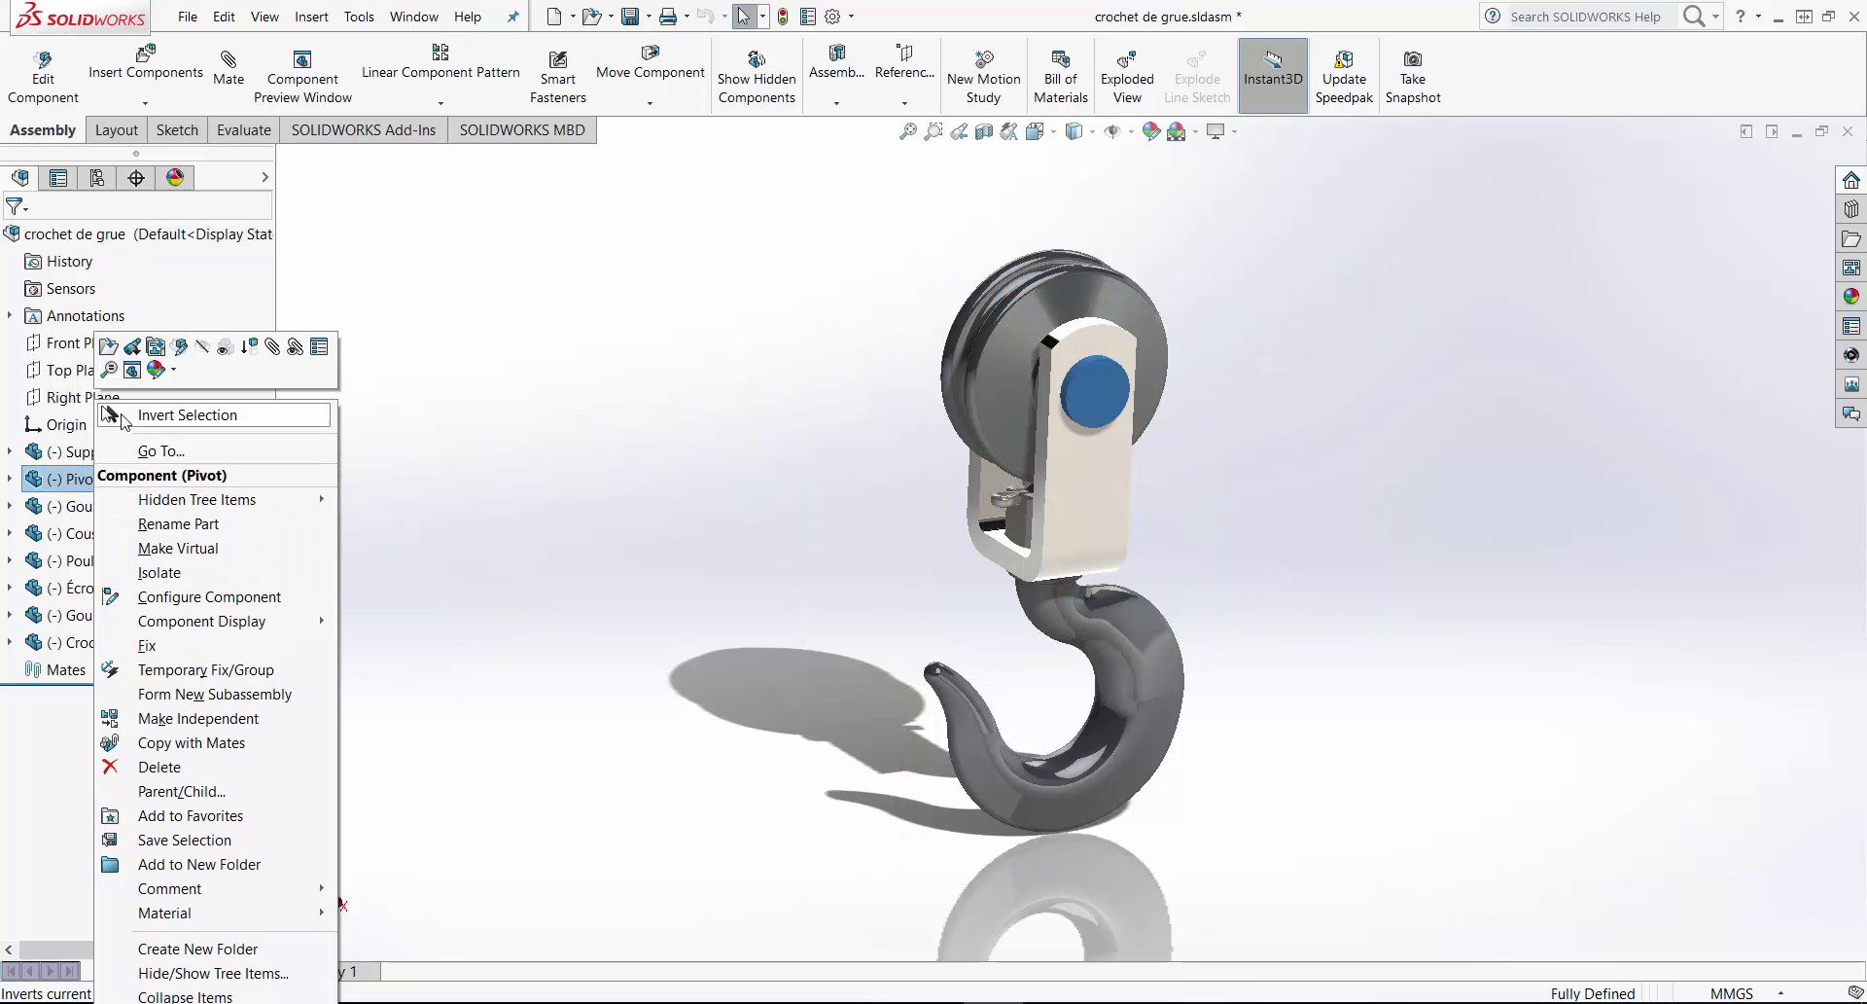
left_click(109, 348)
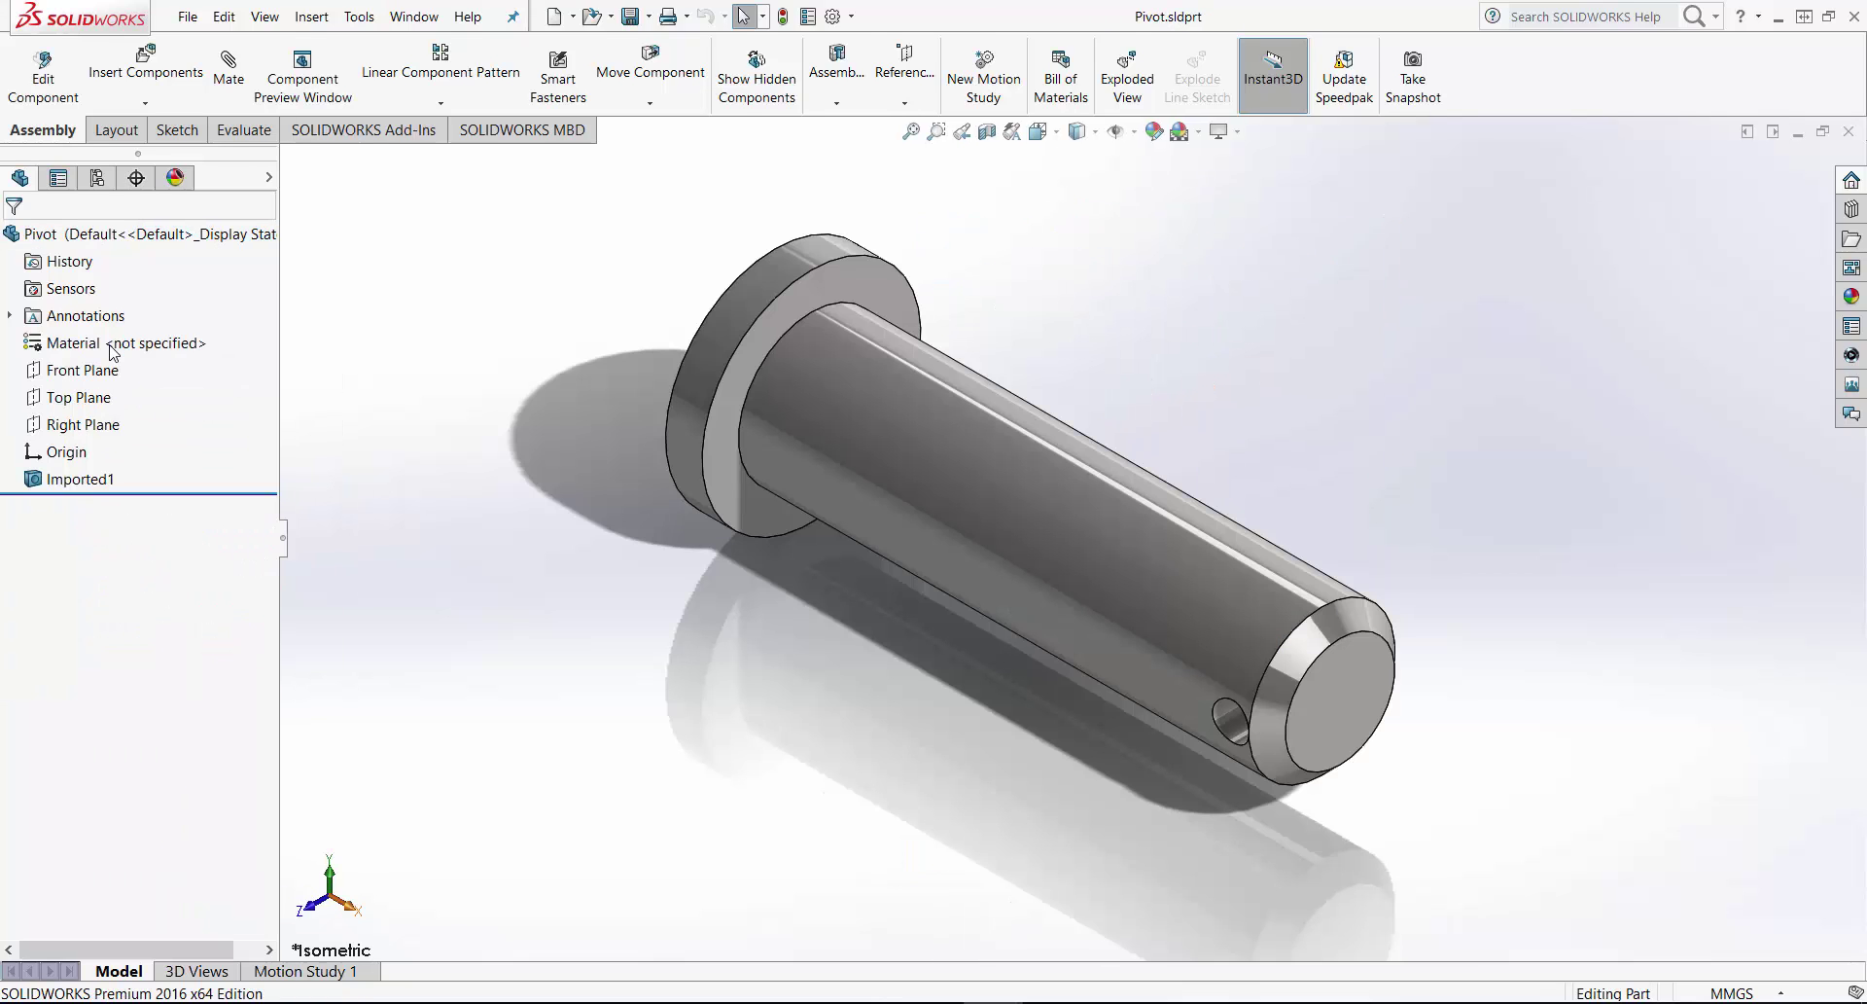
right_click(98, 489)
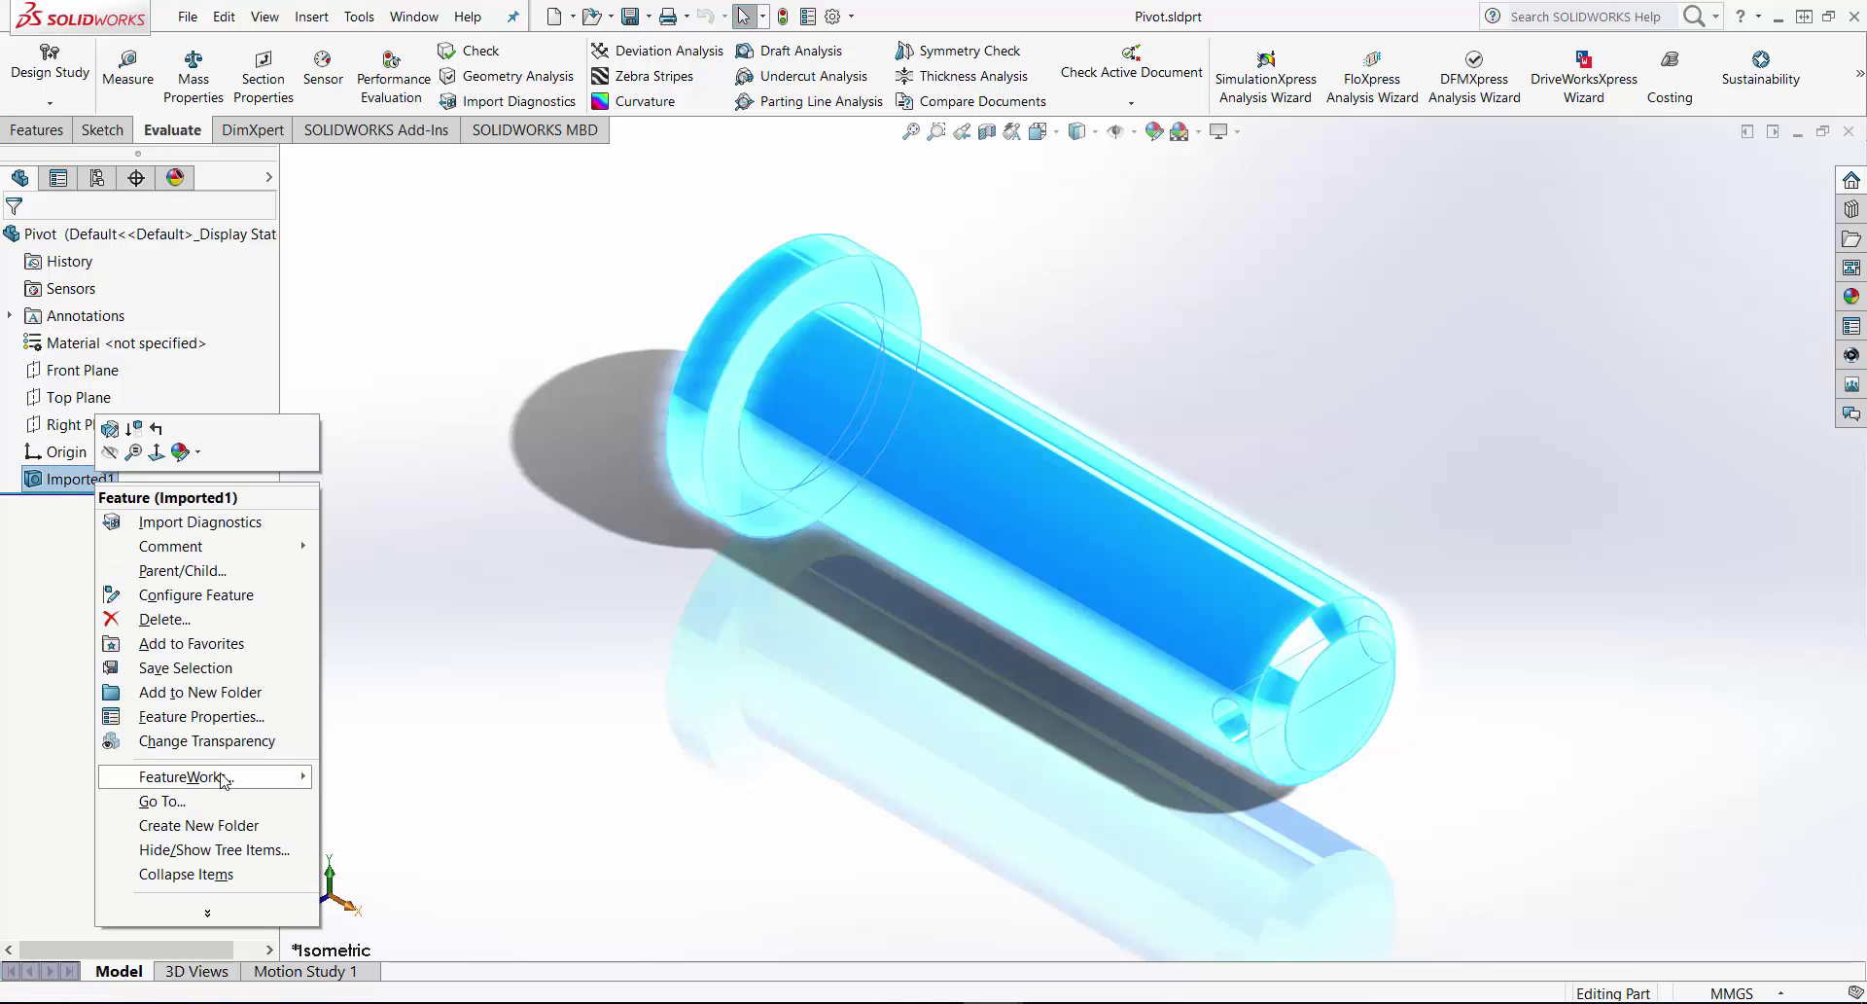
mouse_move(222, 778)
left_click(387, 780)
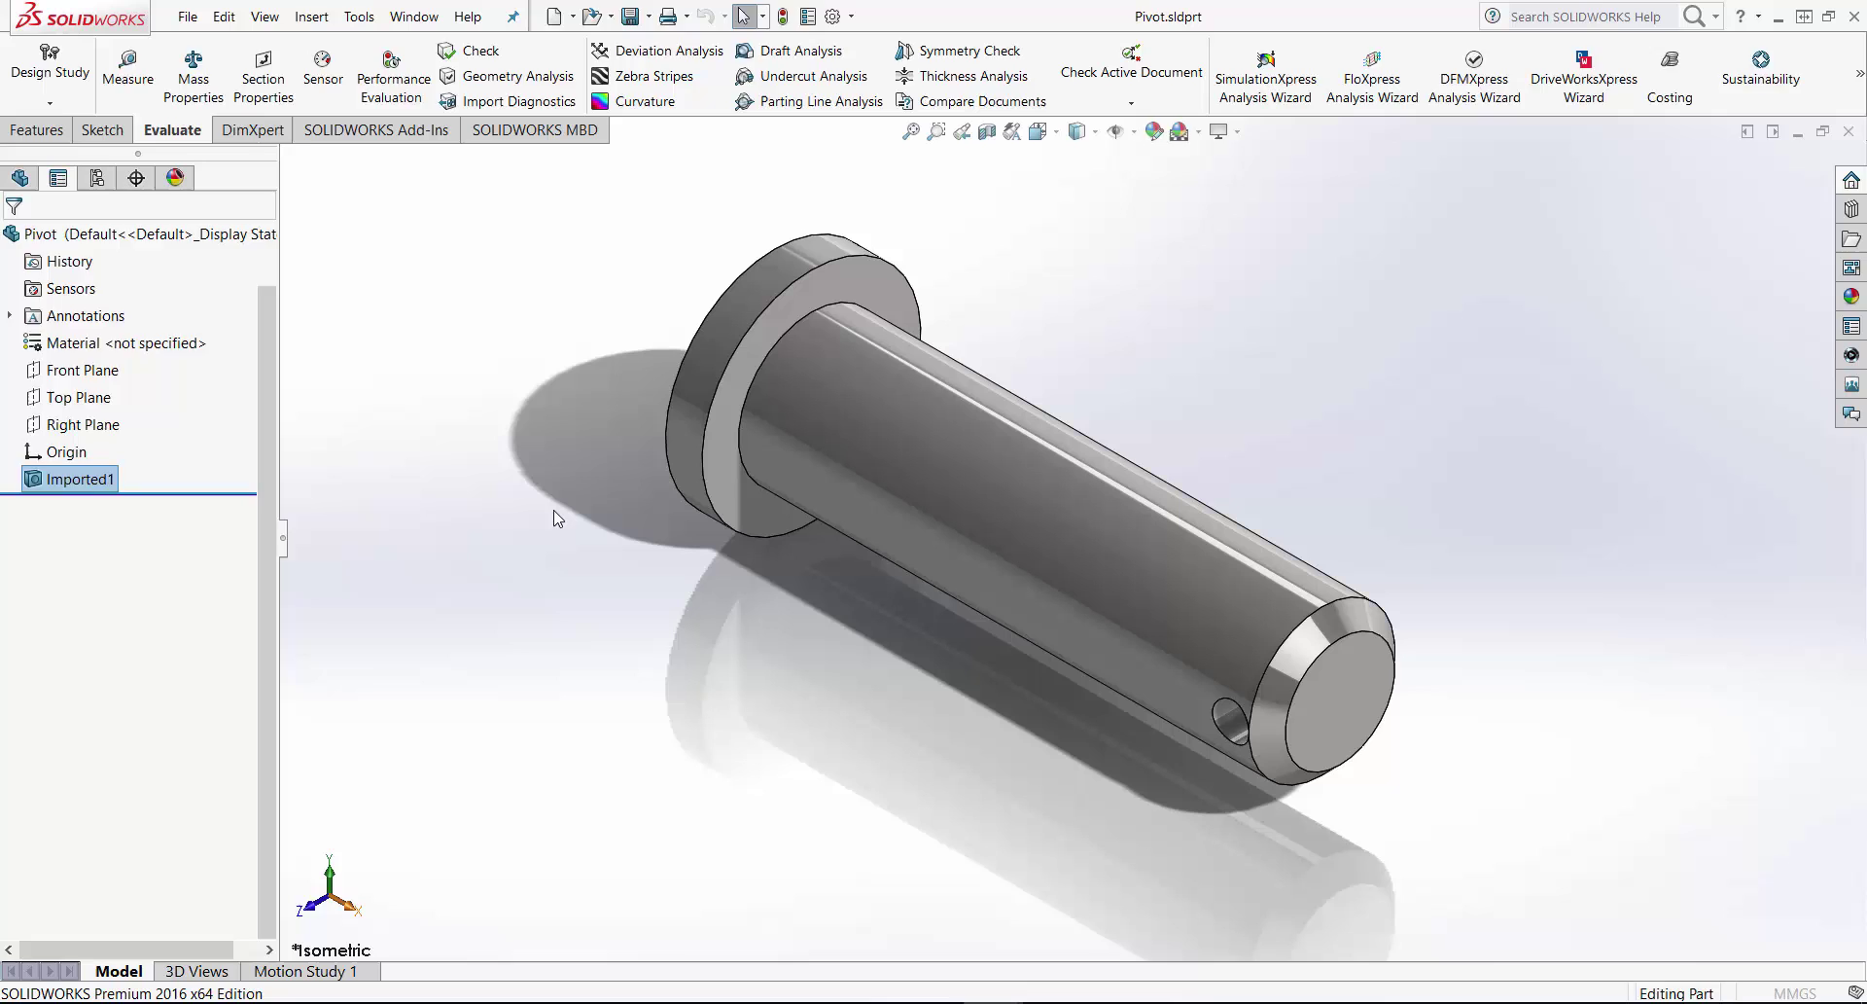
left_click(12, 242)
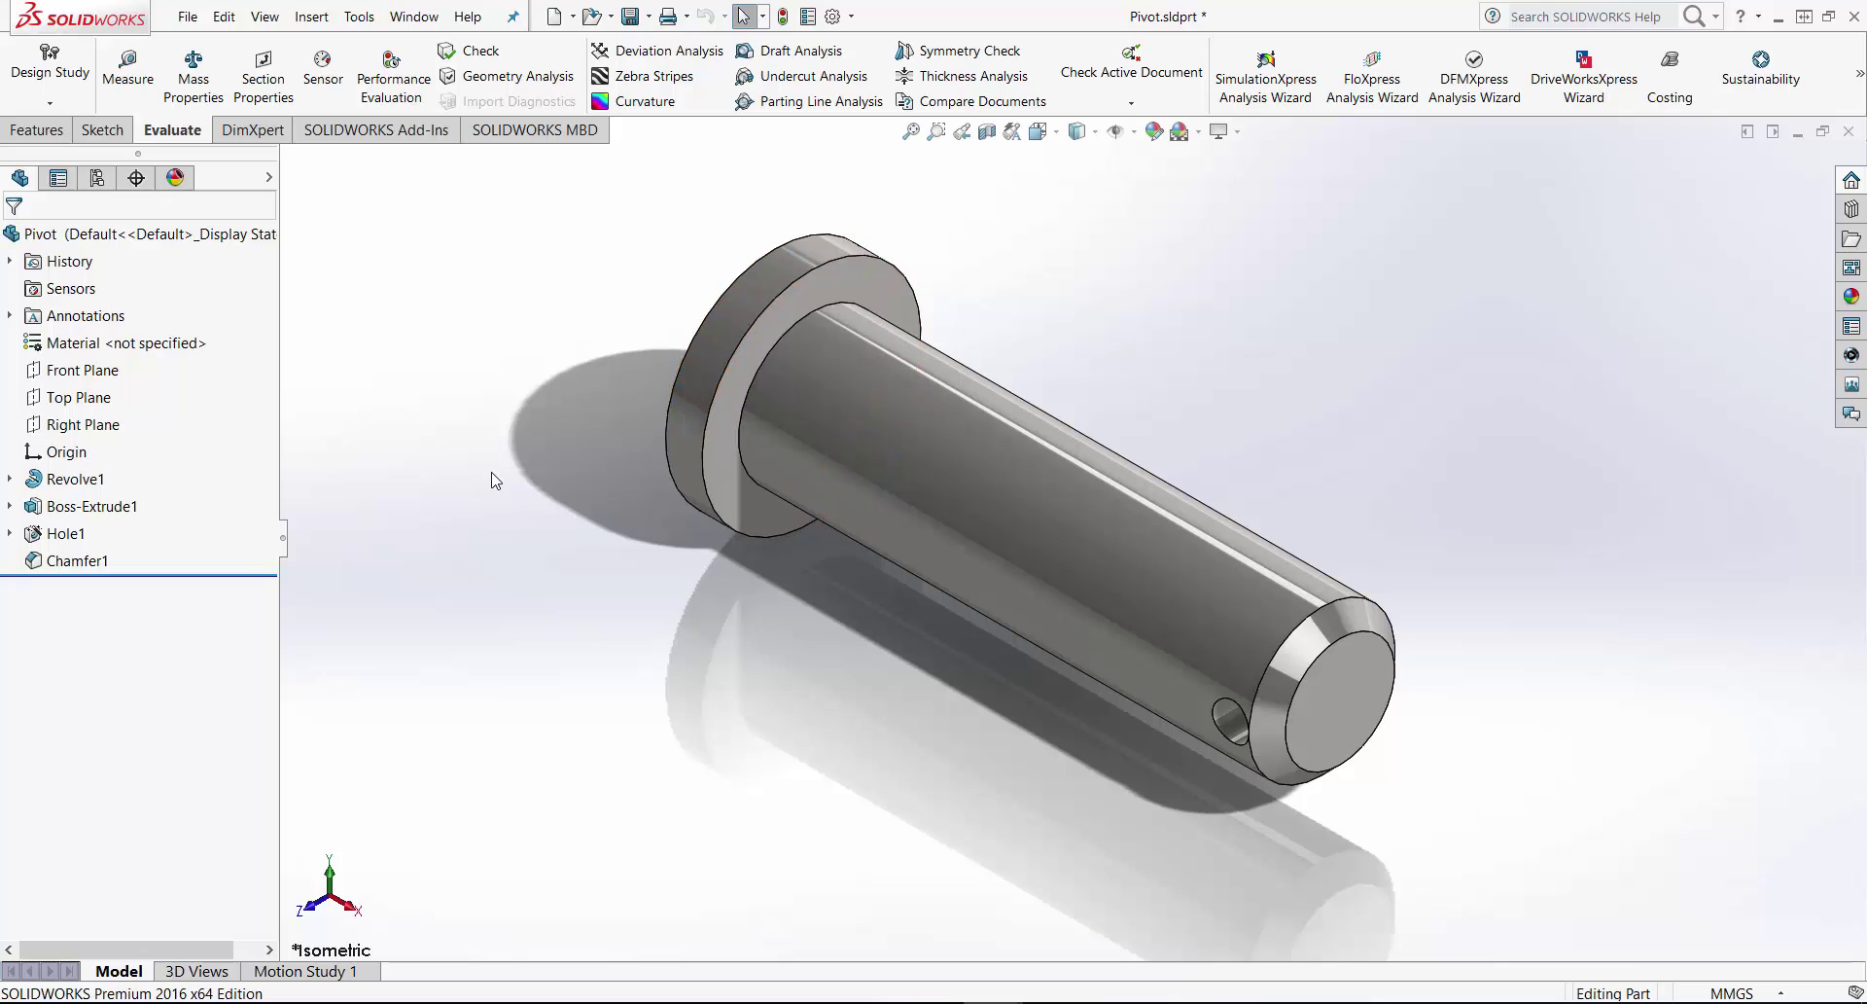
- Assign 1060 Alloy to Pivot, save and close it, and rebuild the assembly
right_click(165, 344)
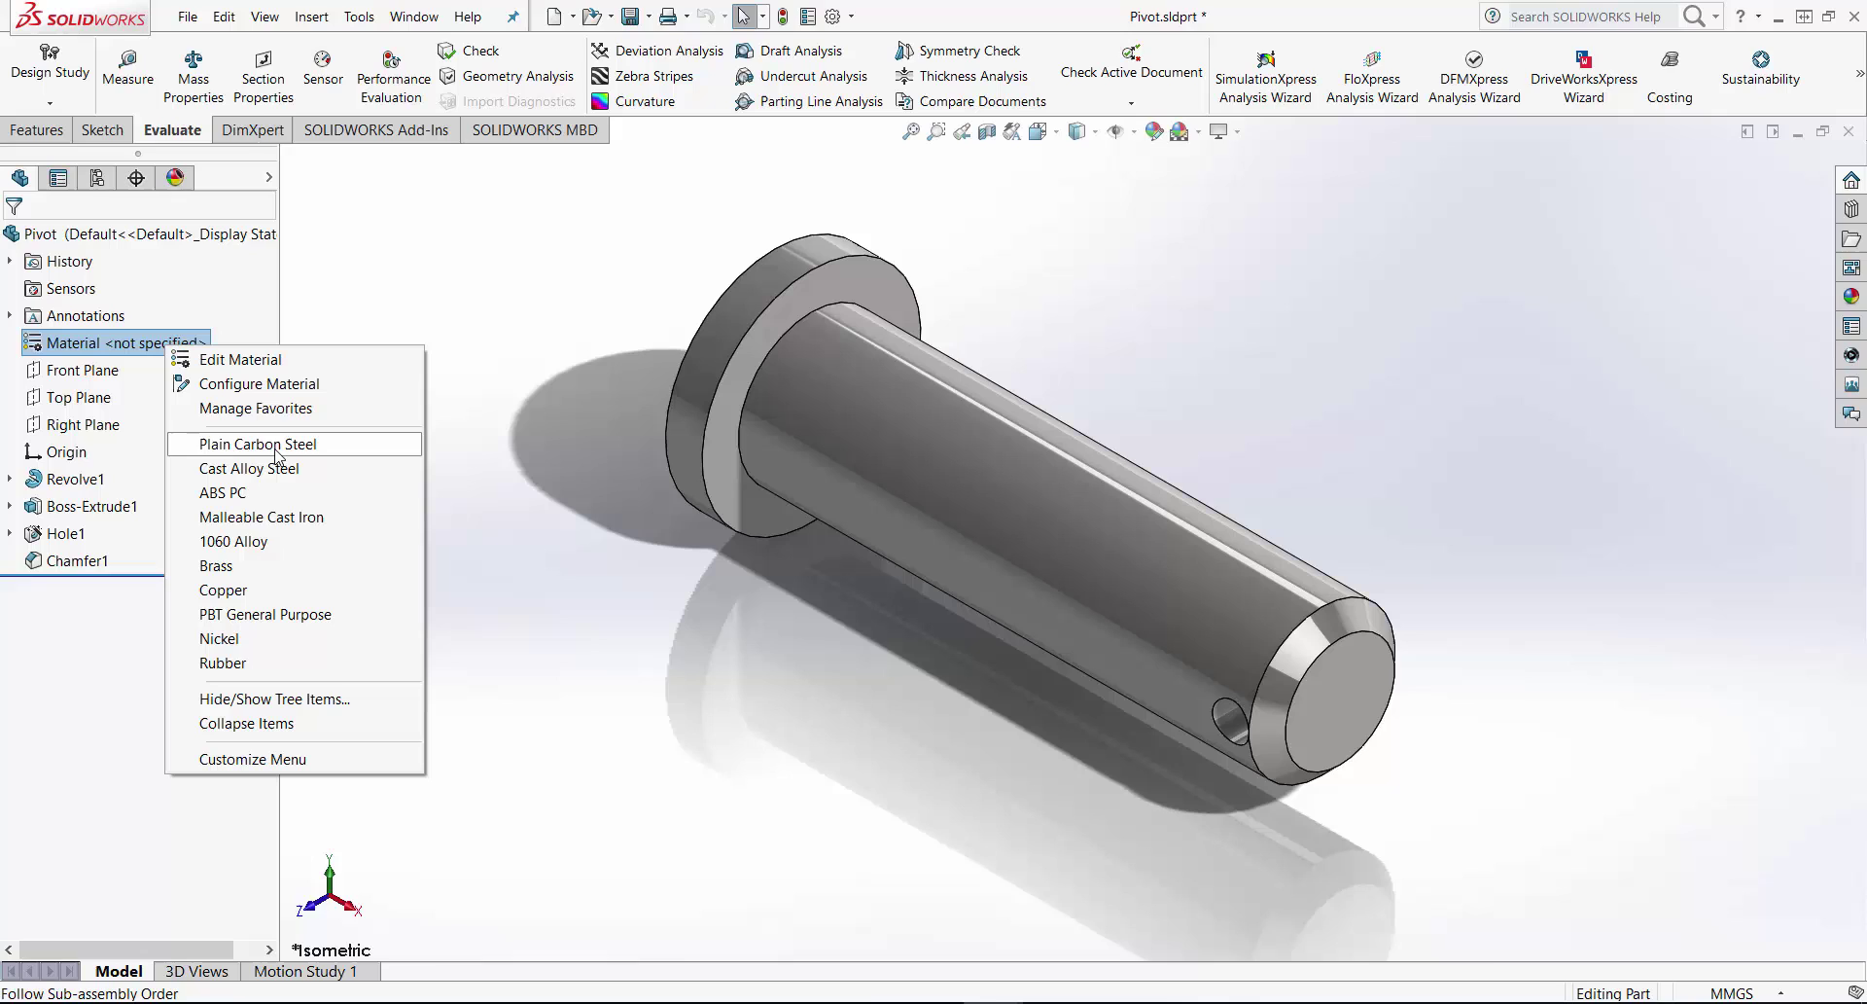
left_click(268, 541)
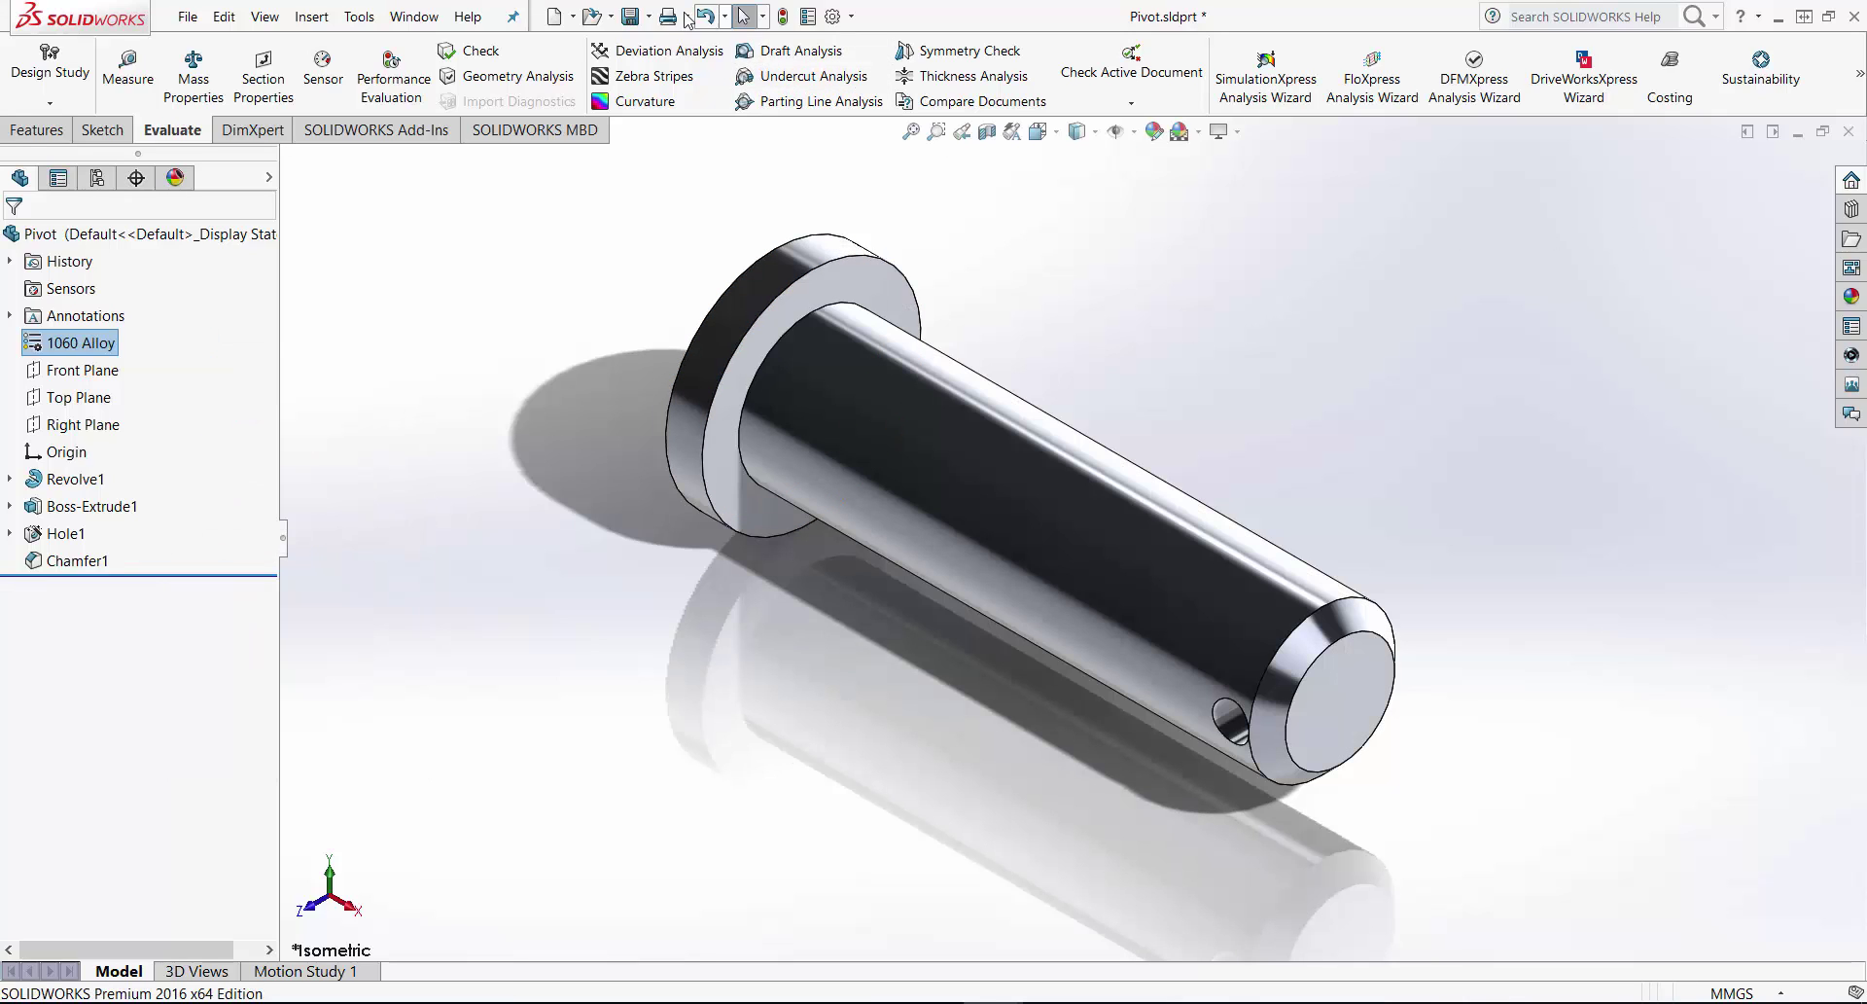
left_click(630, 17)
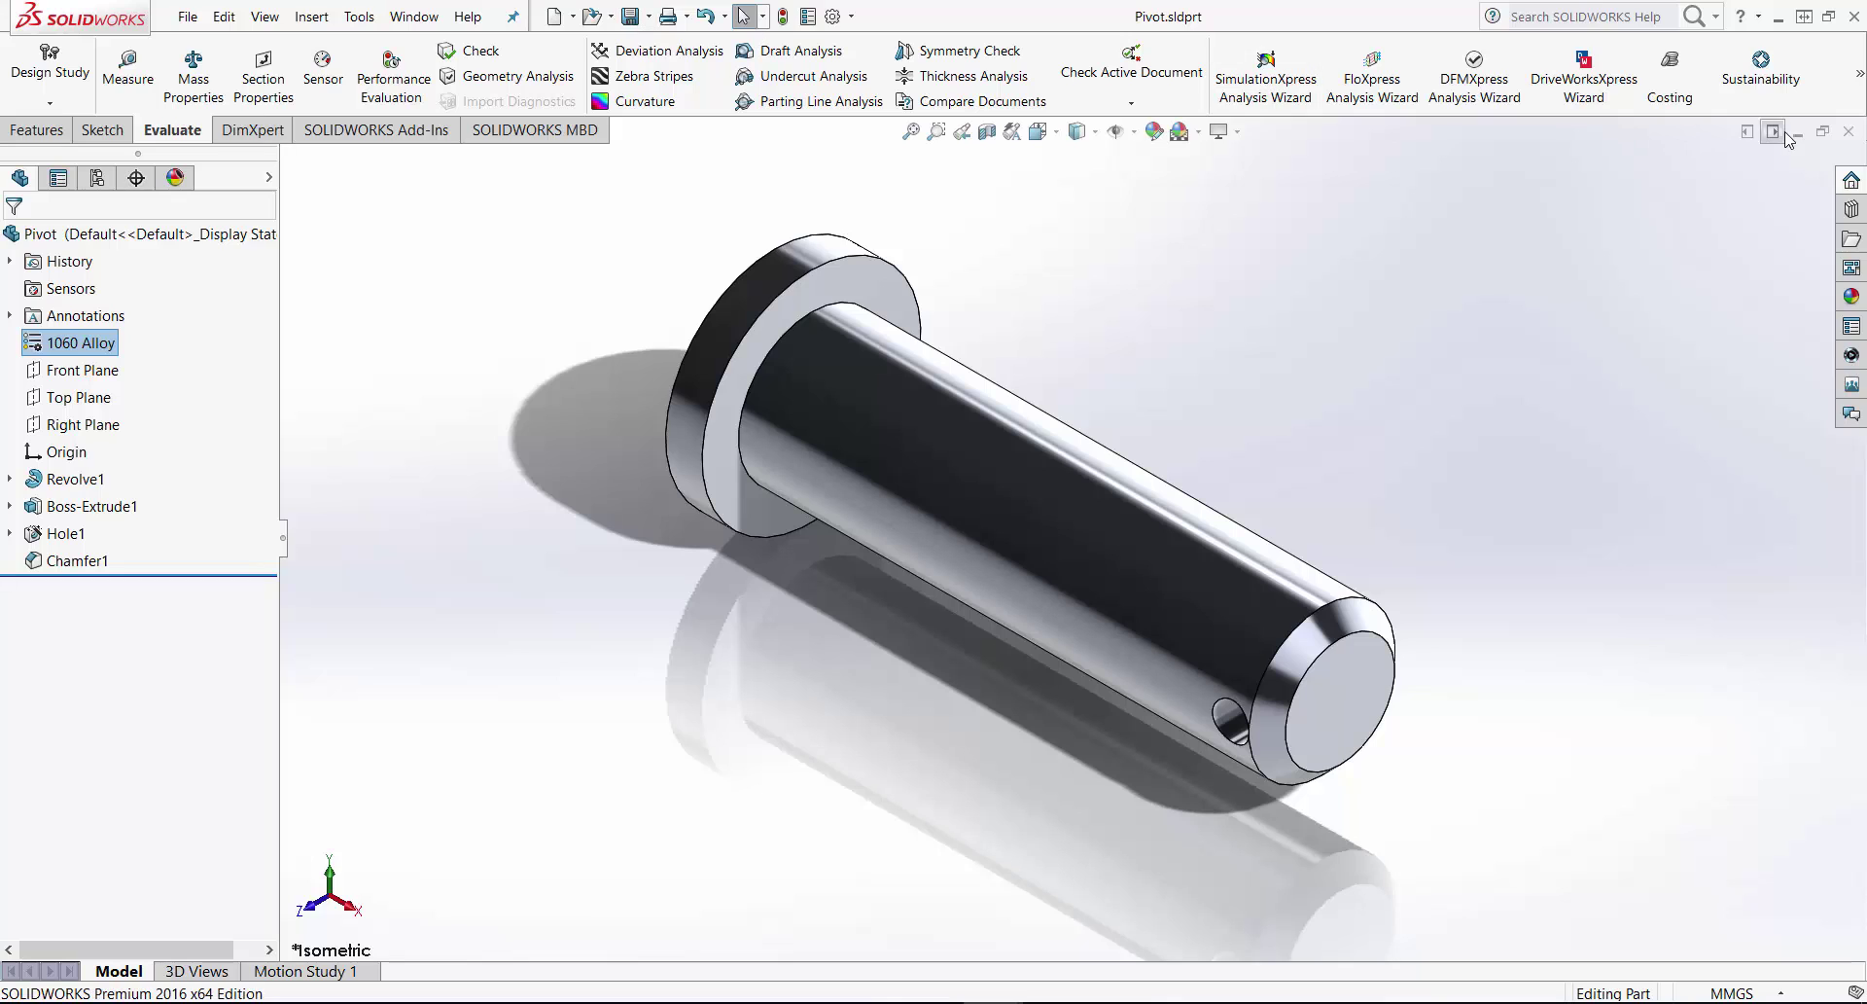
left_click(1848, 131)
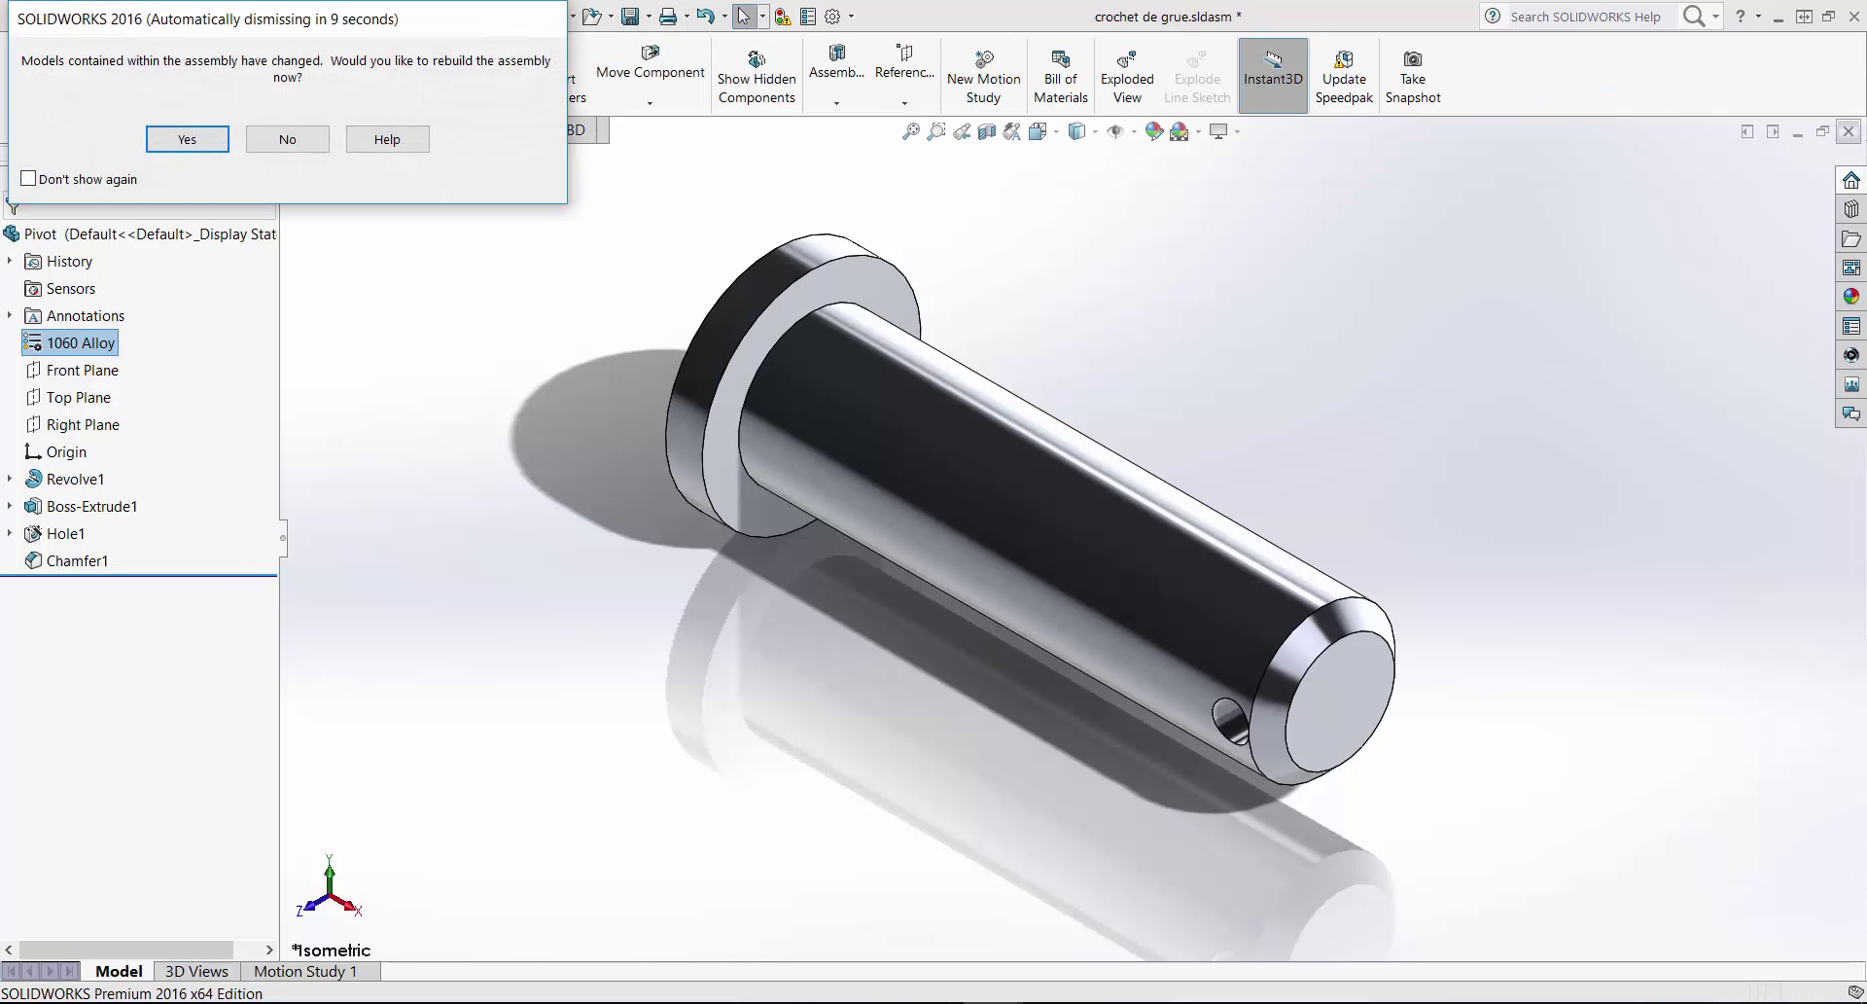
key("Return")
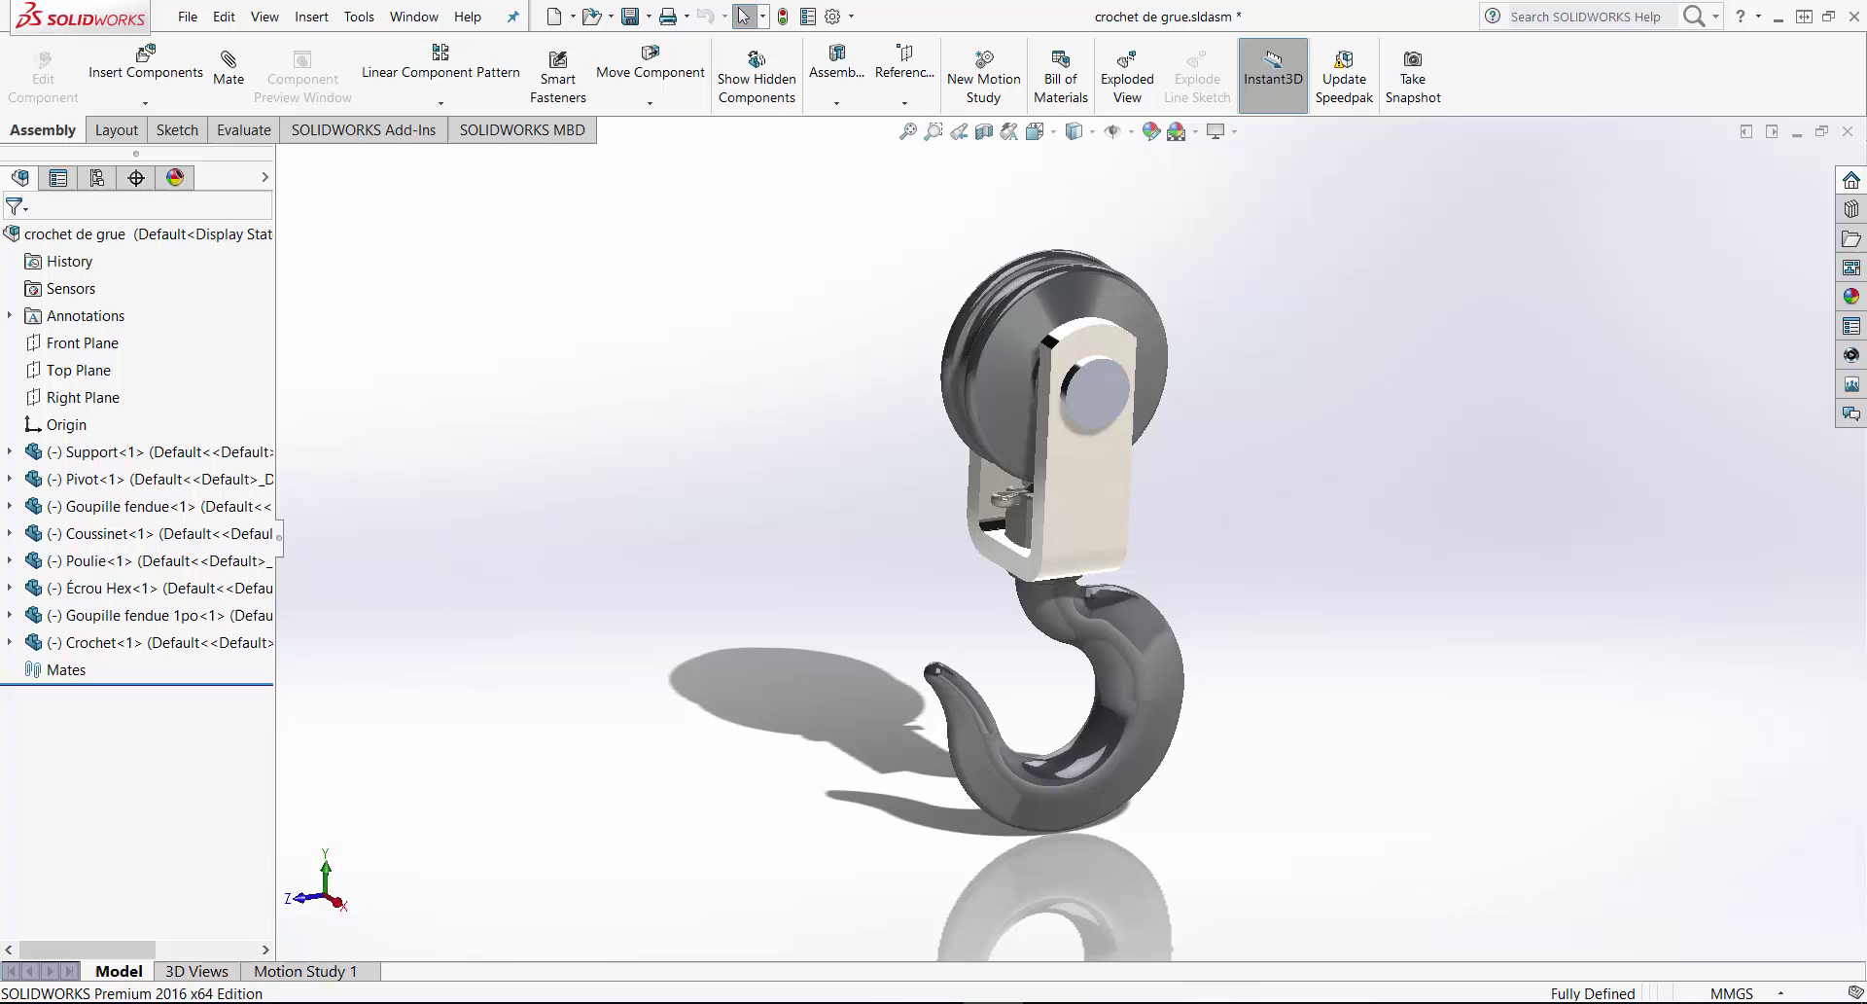
right_click(149, 508)
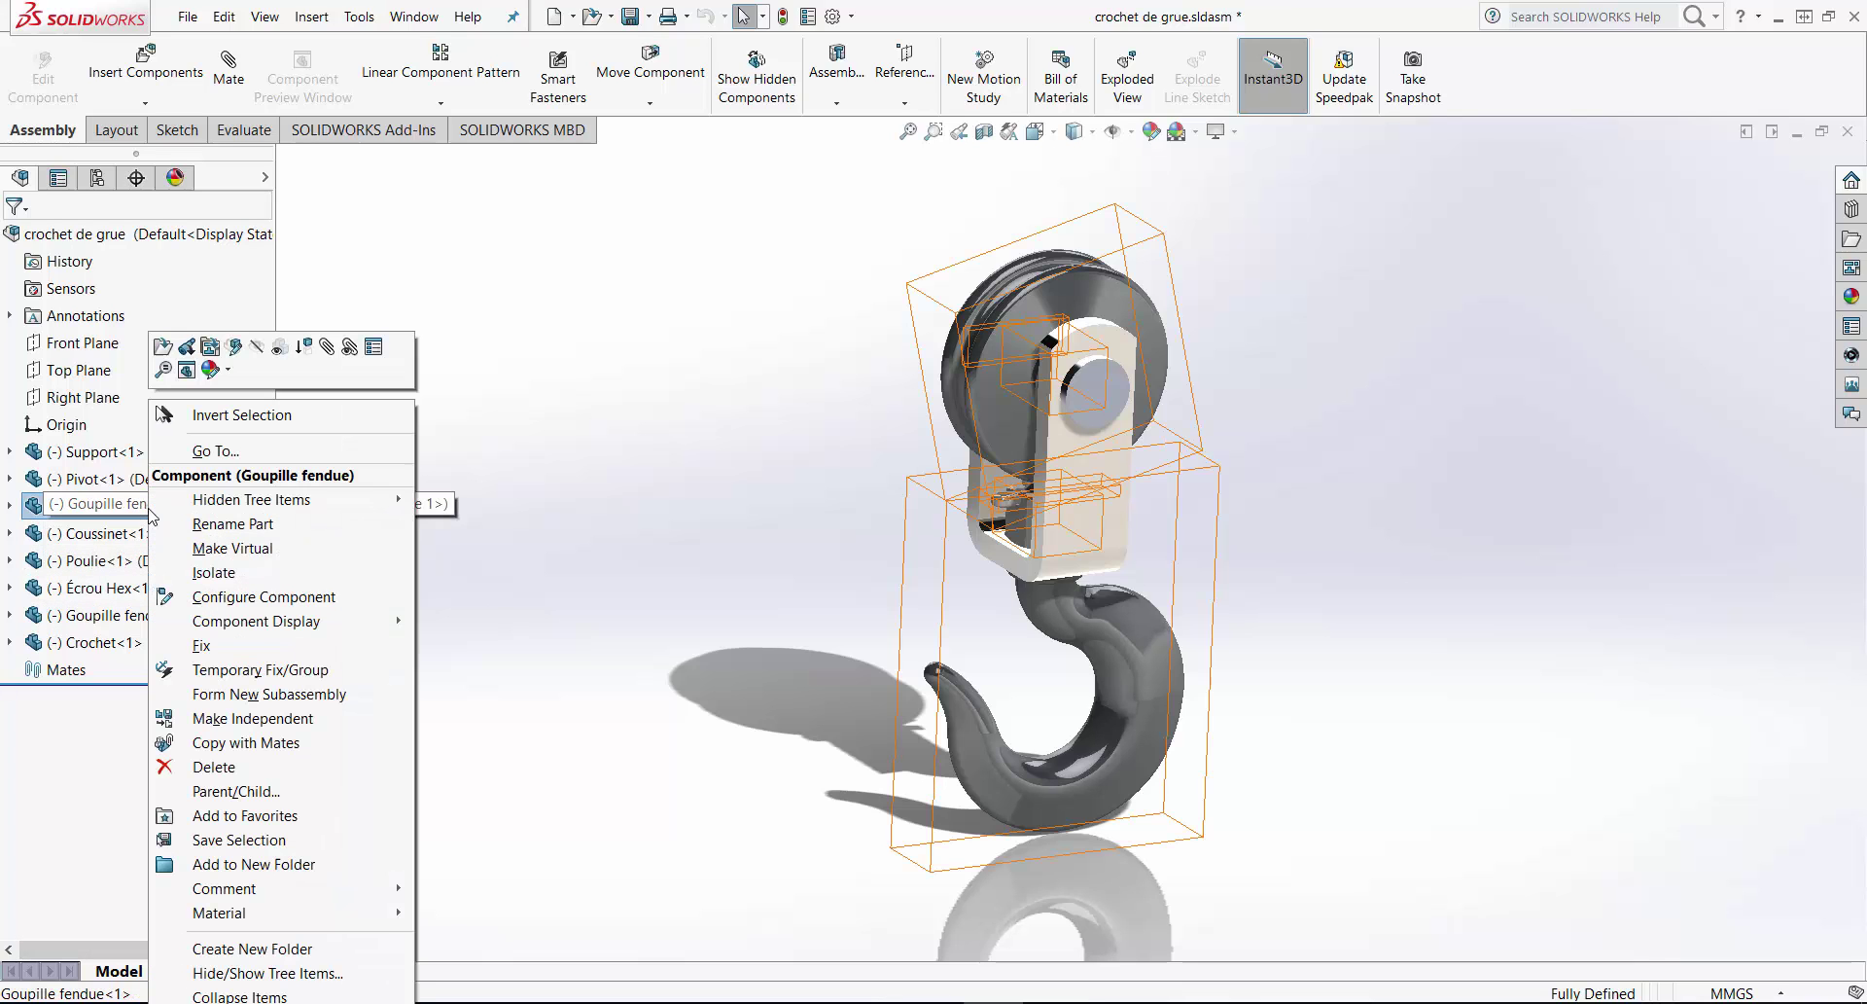
- Open the Goupille fendue part and automatically recognize its extrude, draft and fillet features
left_click(163, 347)
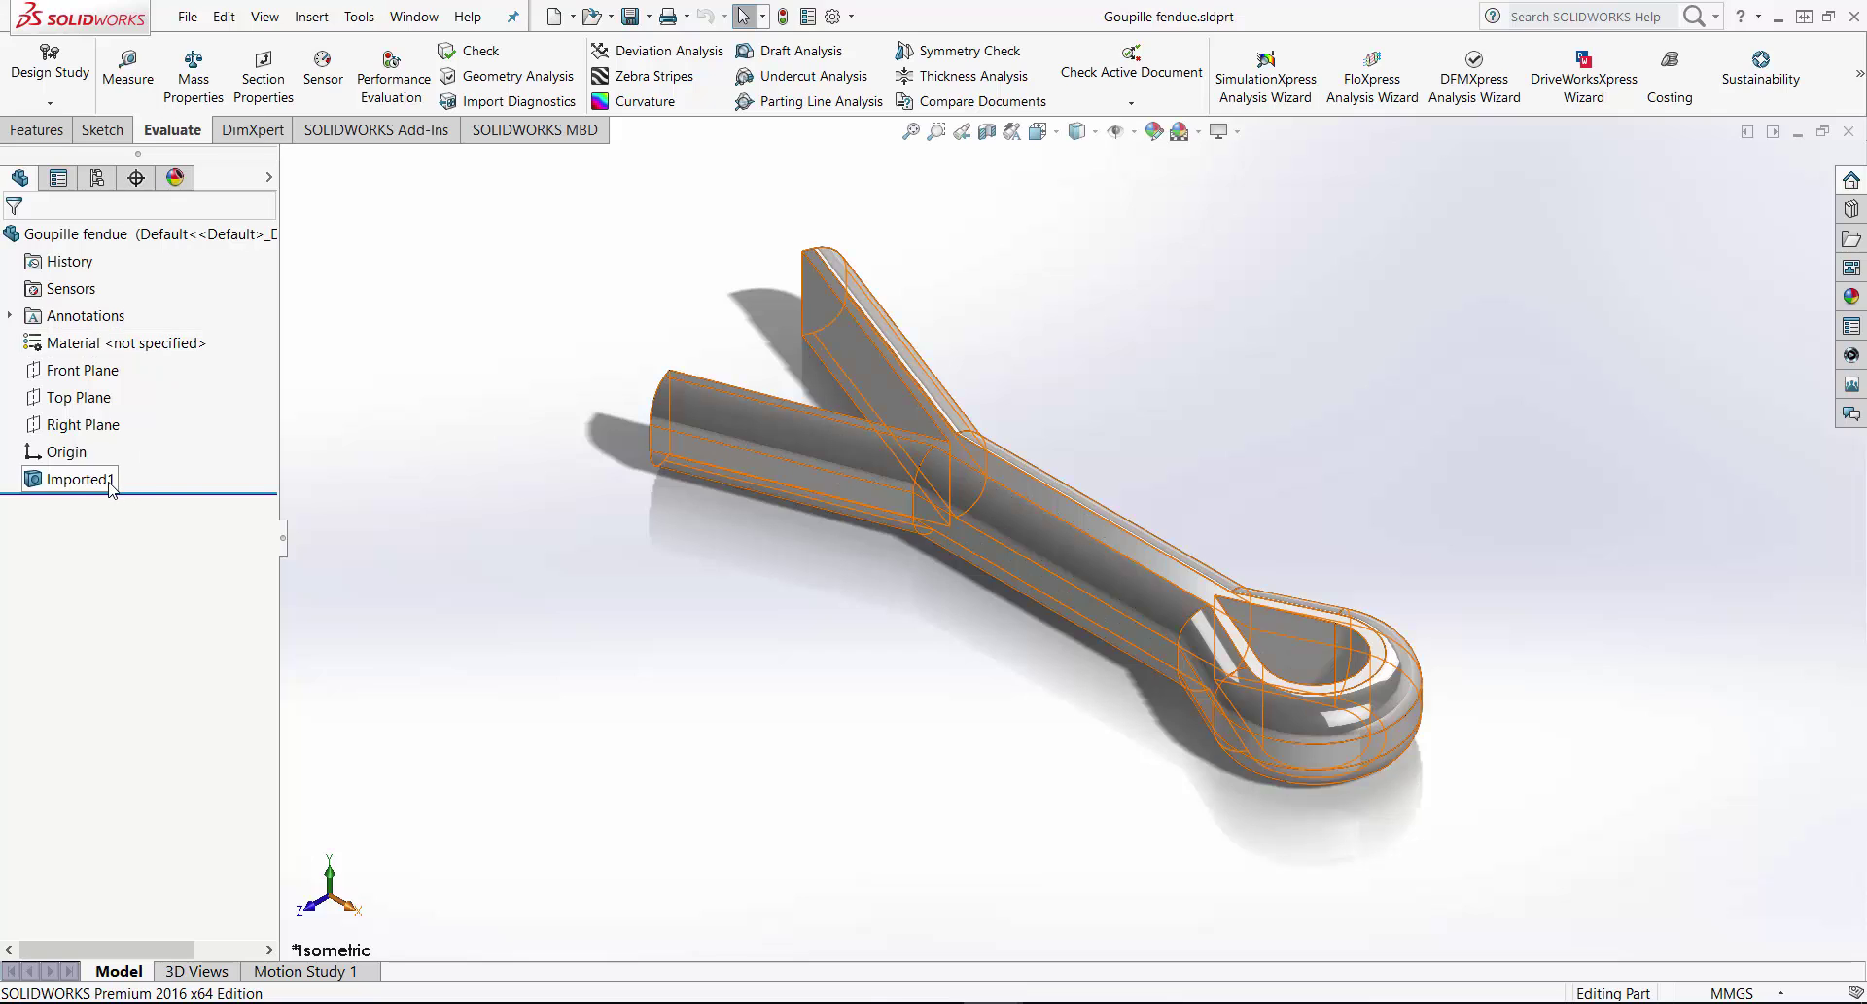
right_click(111, 486)
mouse_move(221, 790)
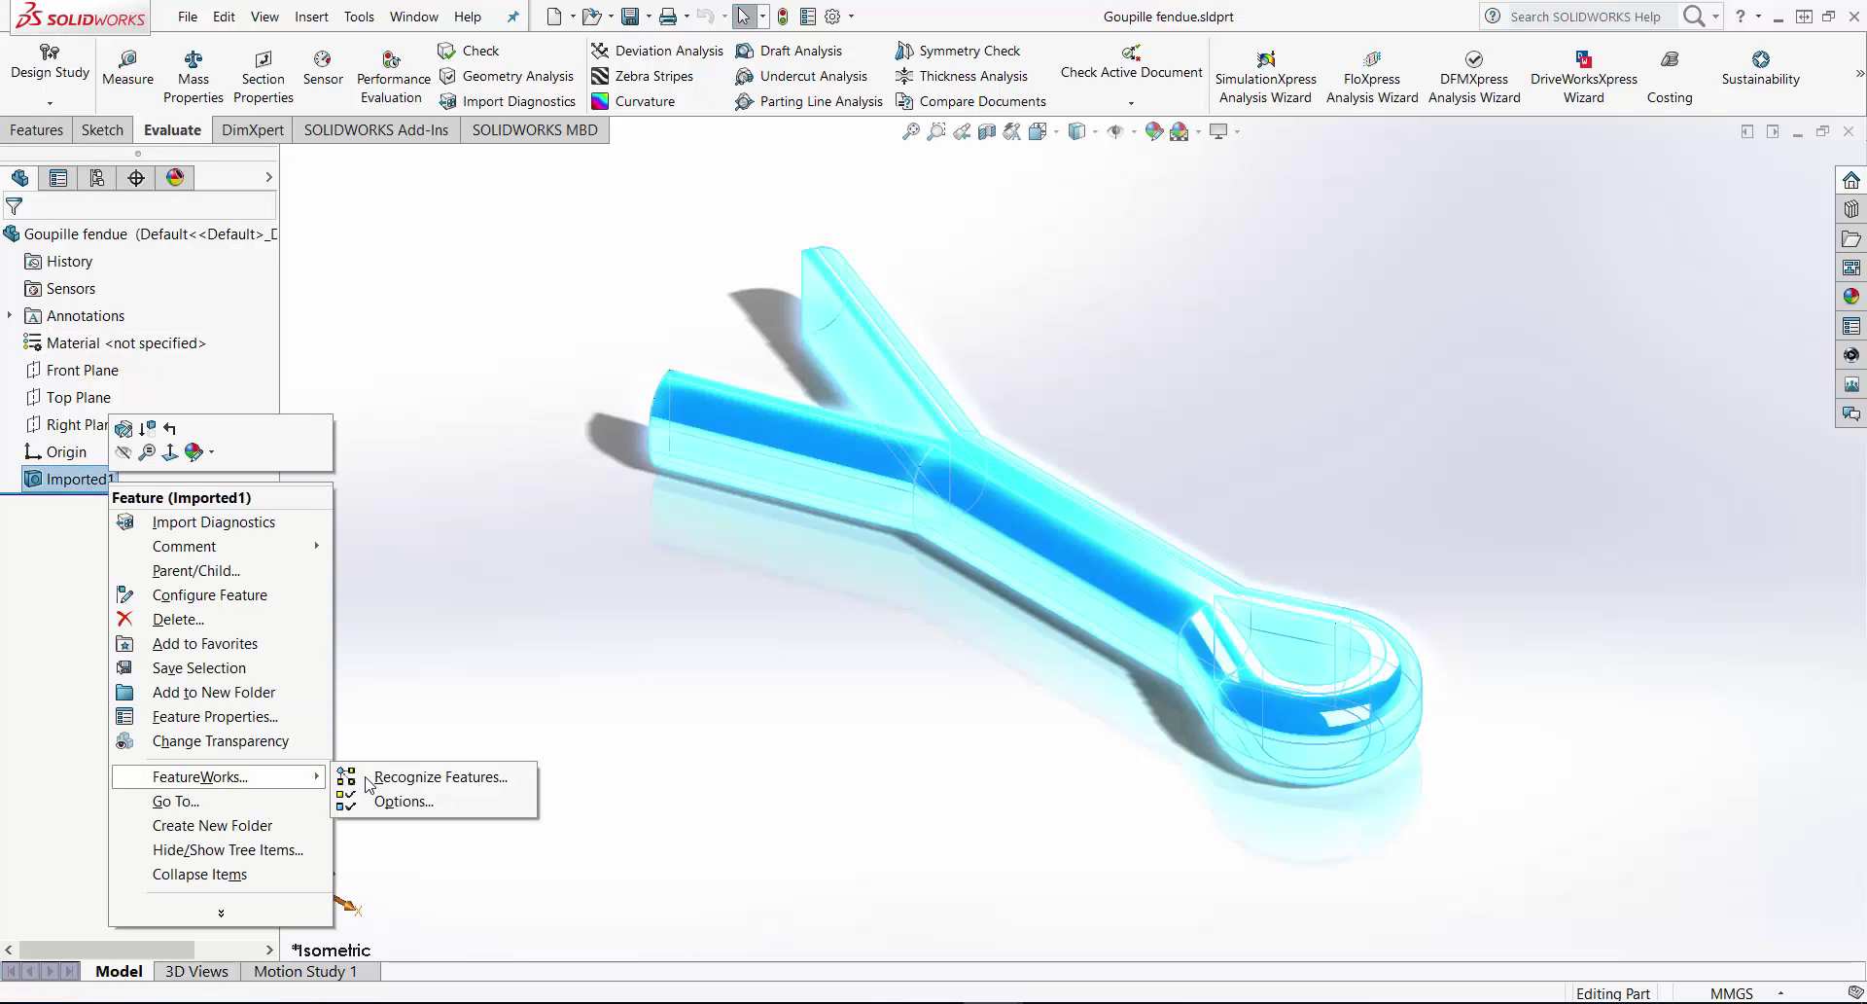
left_click(397, 775)
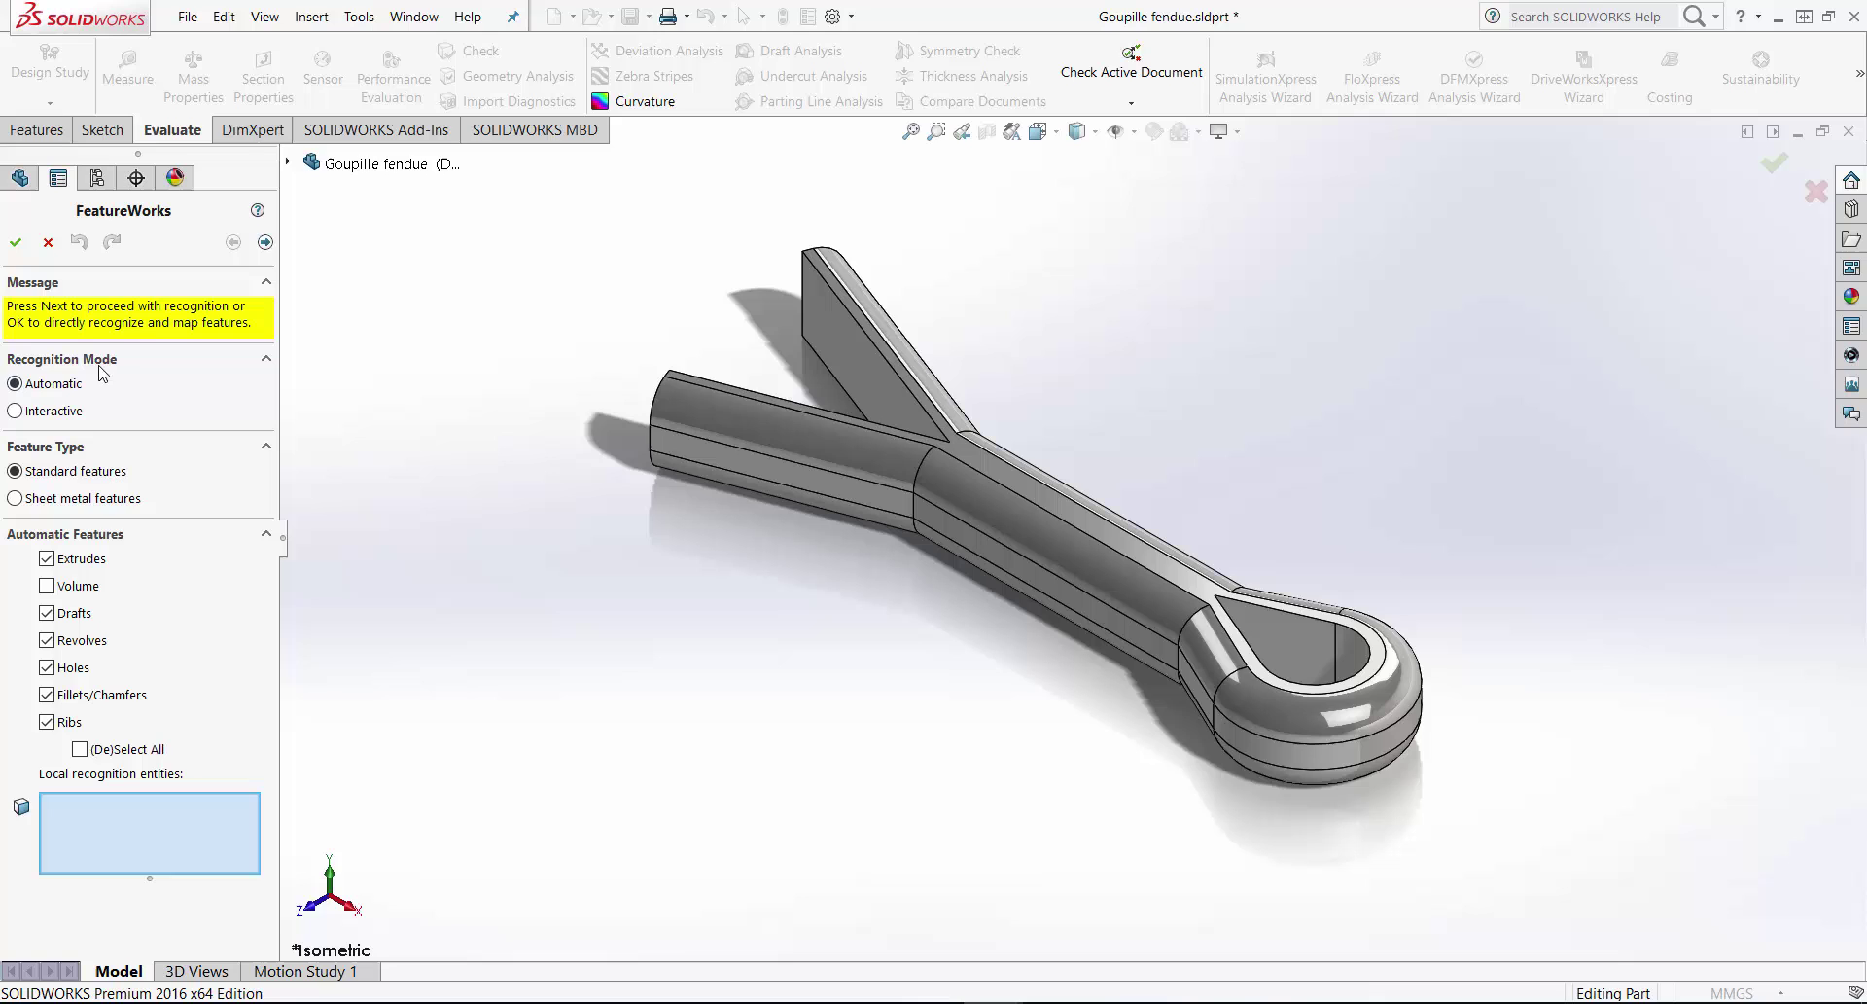
left_click(16, 242)
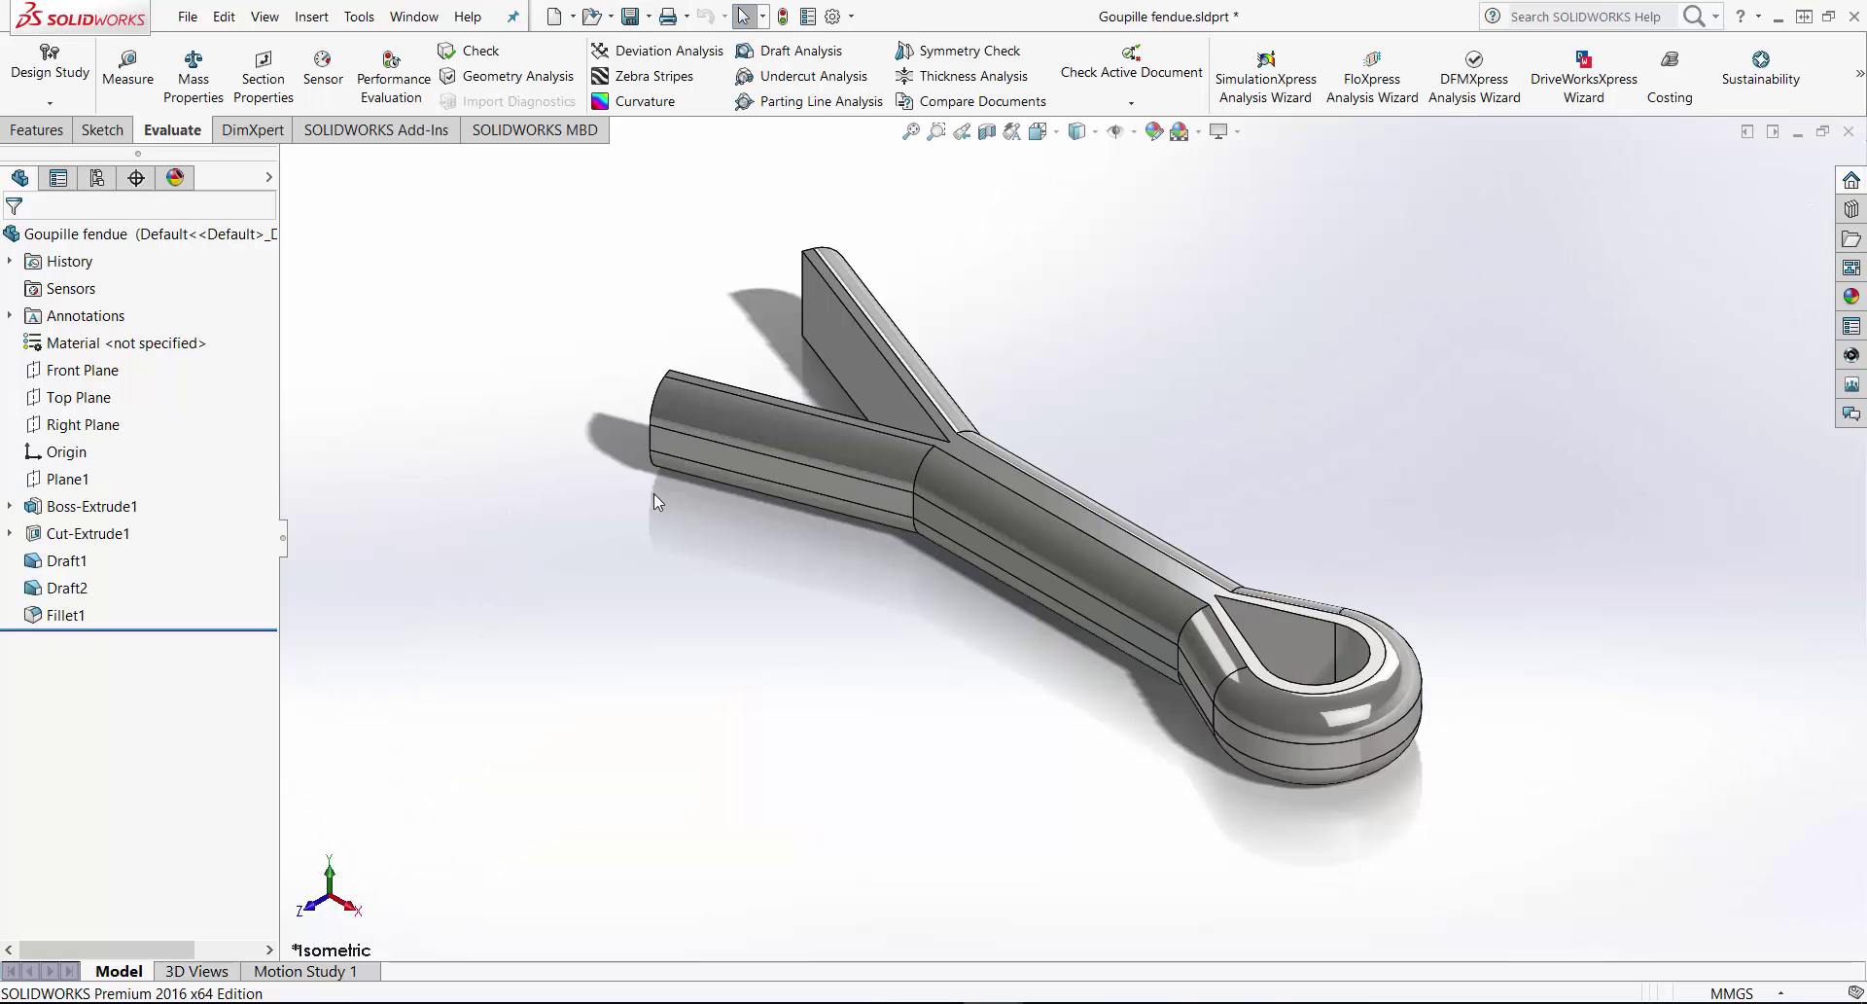
- Assign Plain Carbon Steel to Goupille fendue, then save and close the part
right_click(134, 352)
left_click(233, 457)
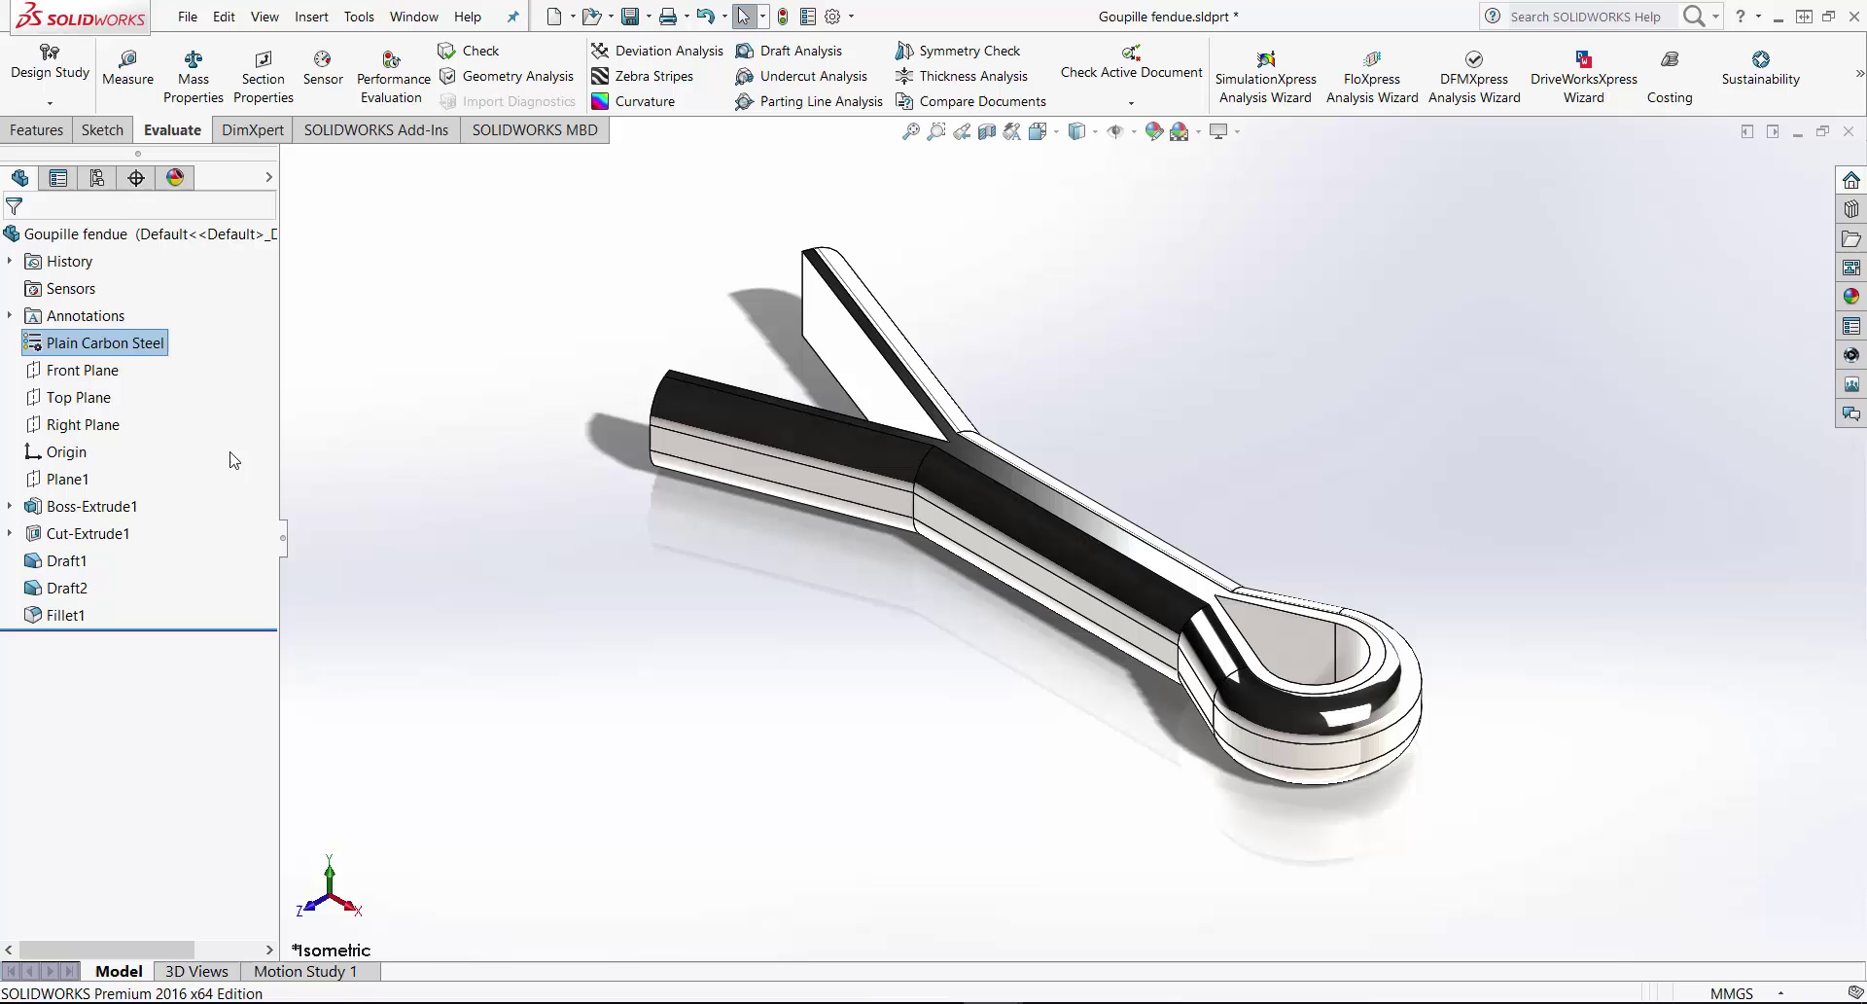
left_click(630, 16)
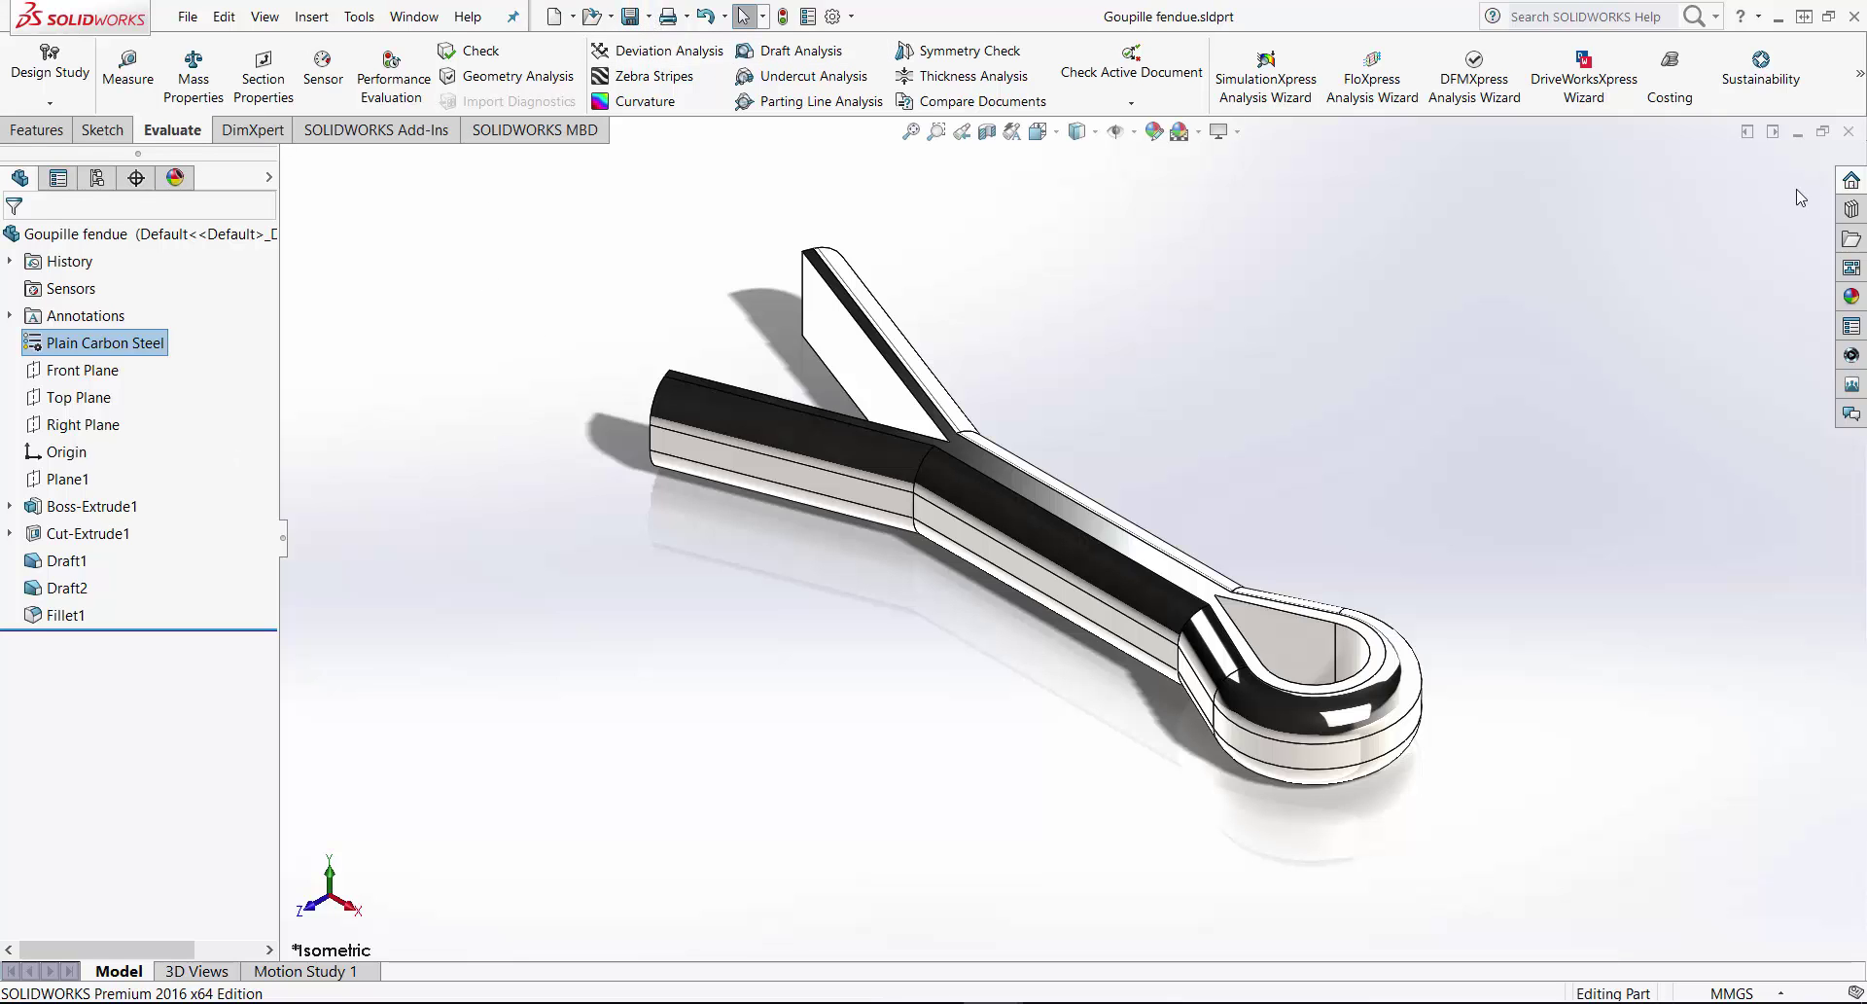
left_click(1848, 132)
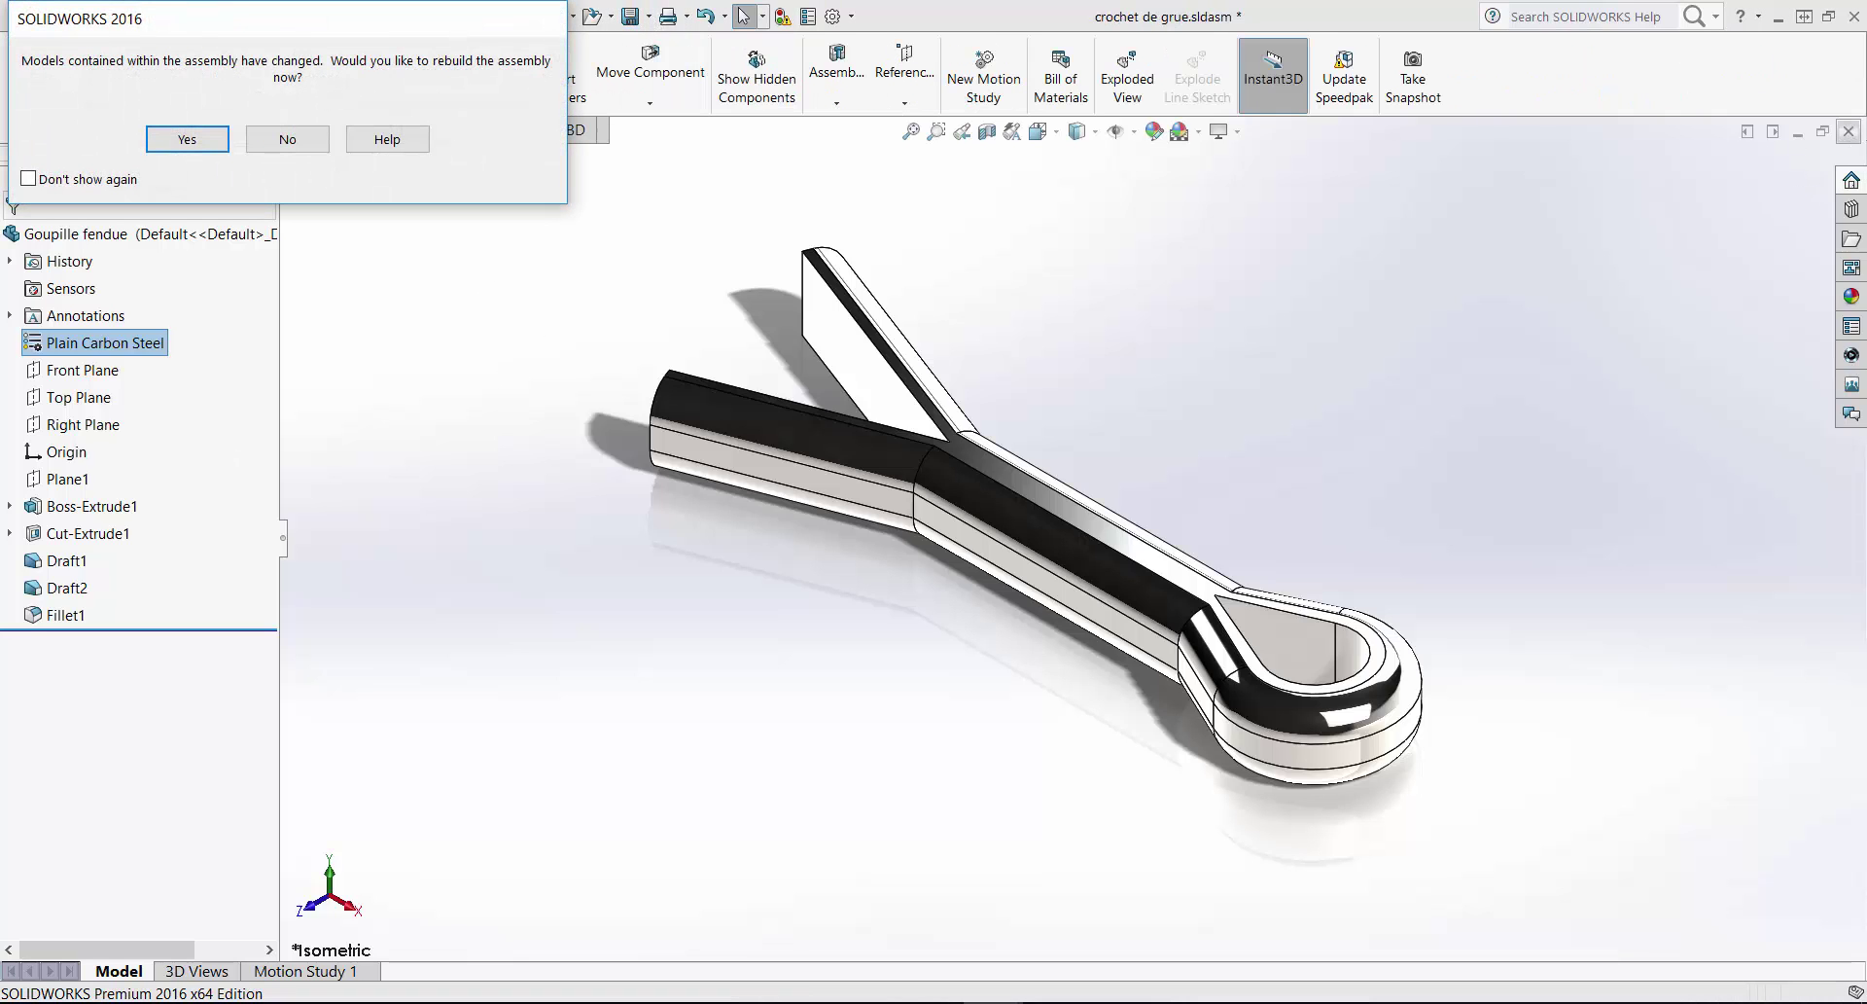
- Rebuild the assembly, open Coussinet, and recognize its body as a native Revolve1 feature
key("Return")
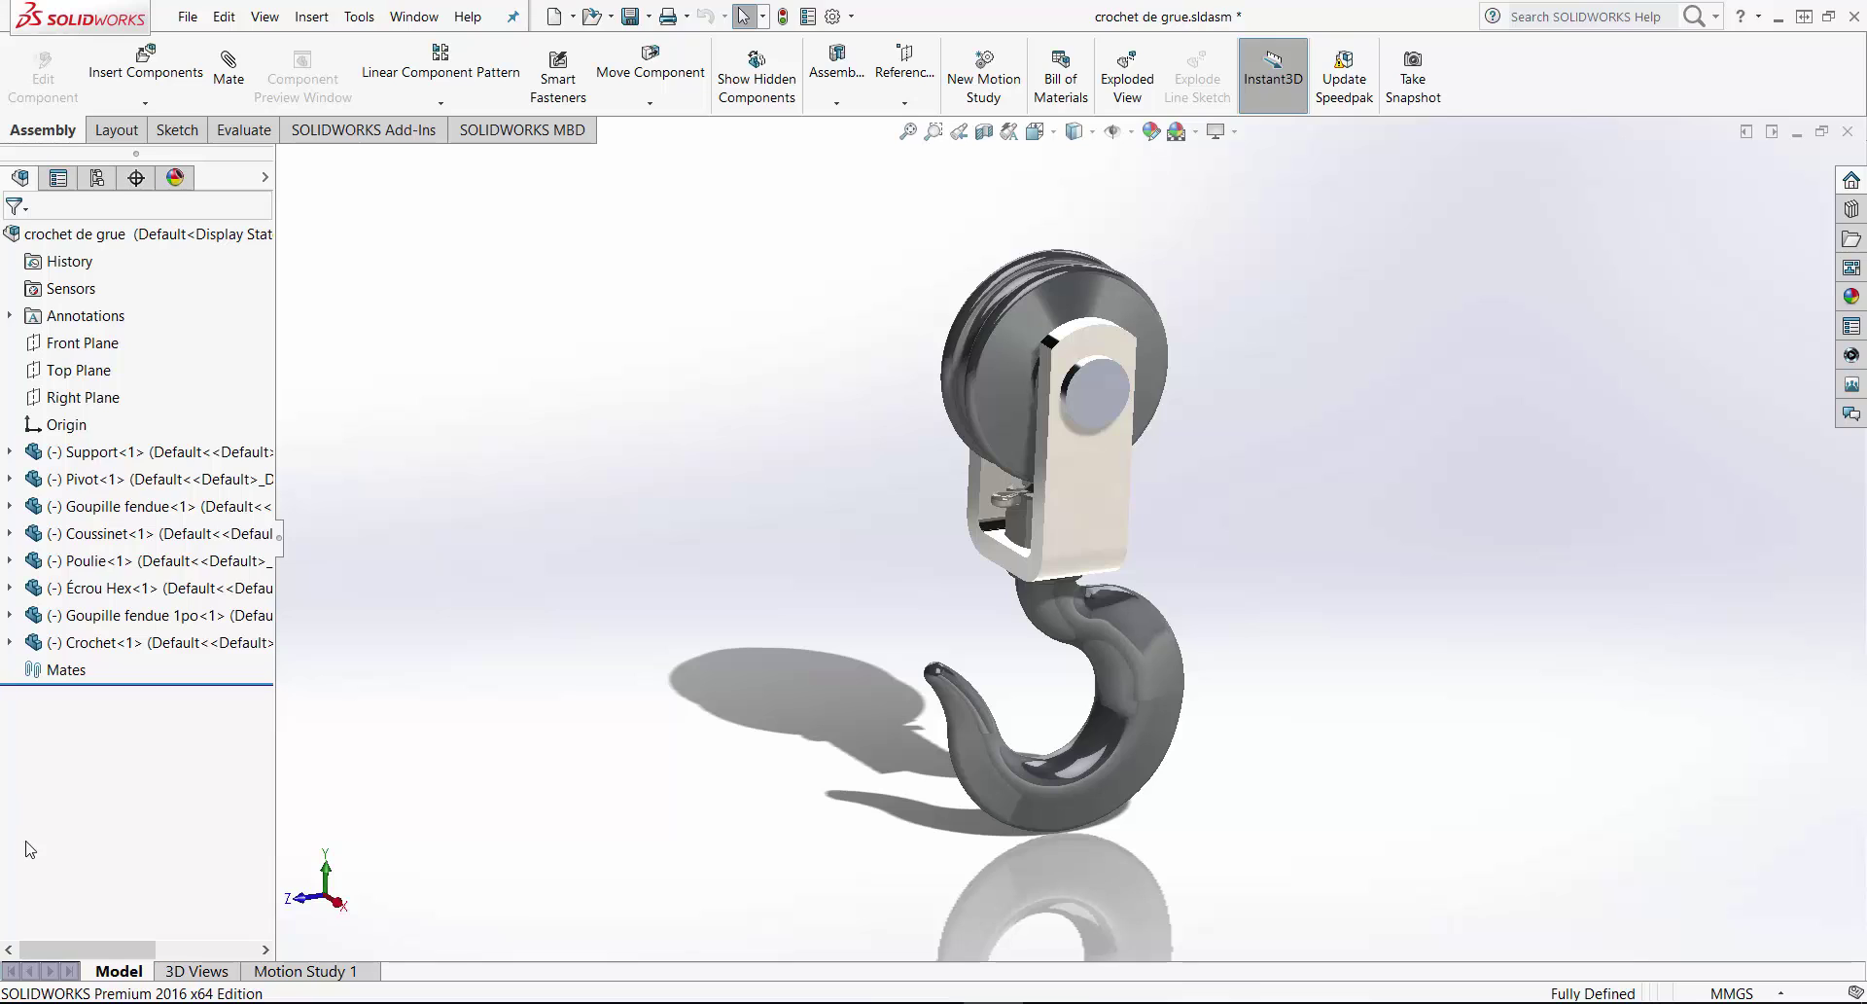
right_click(147, 541)
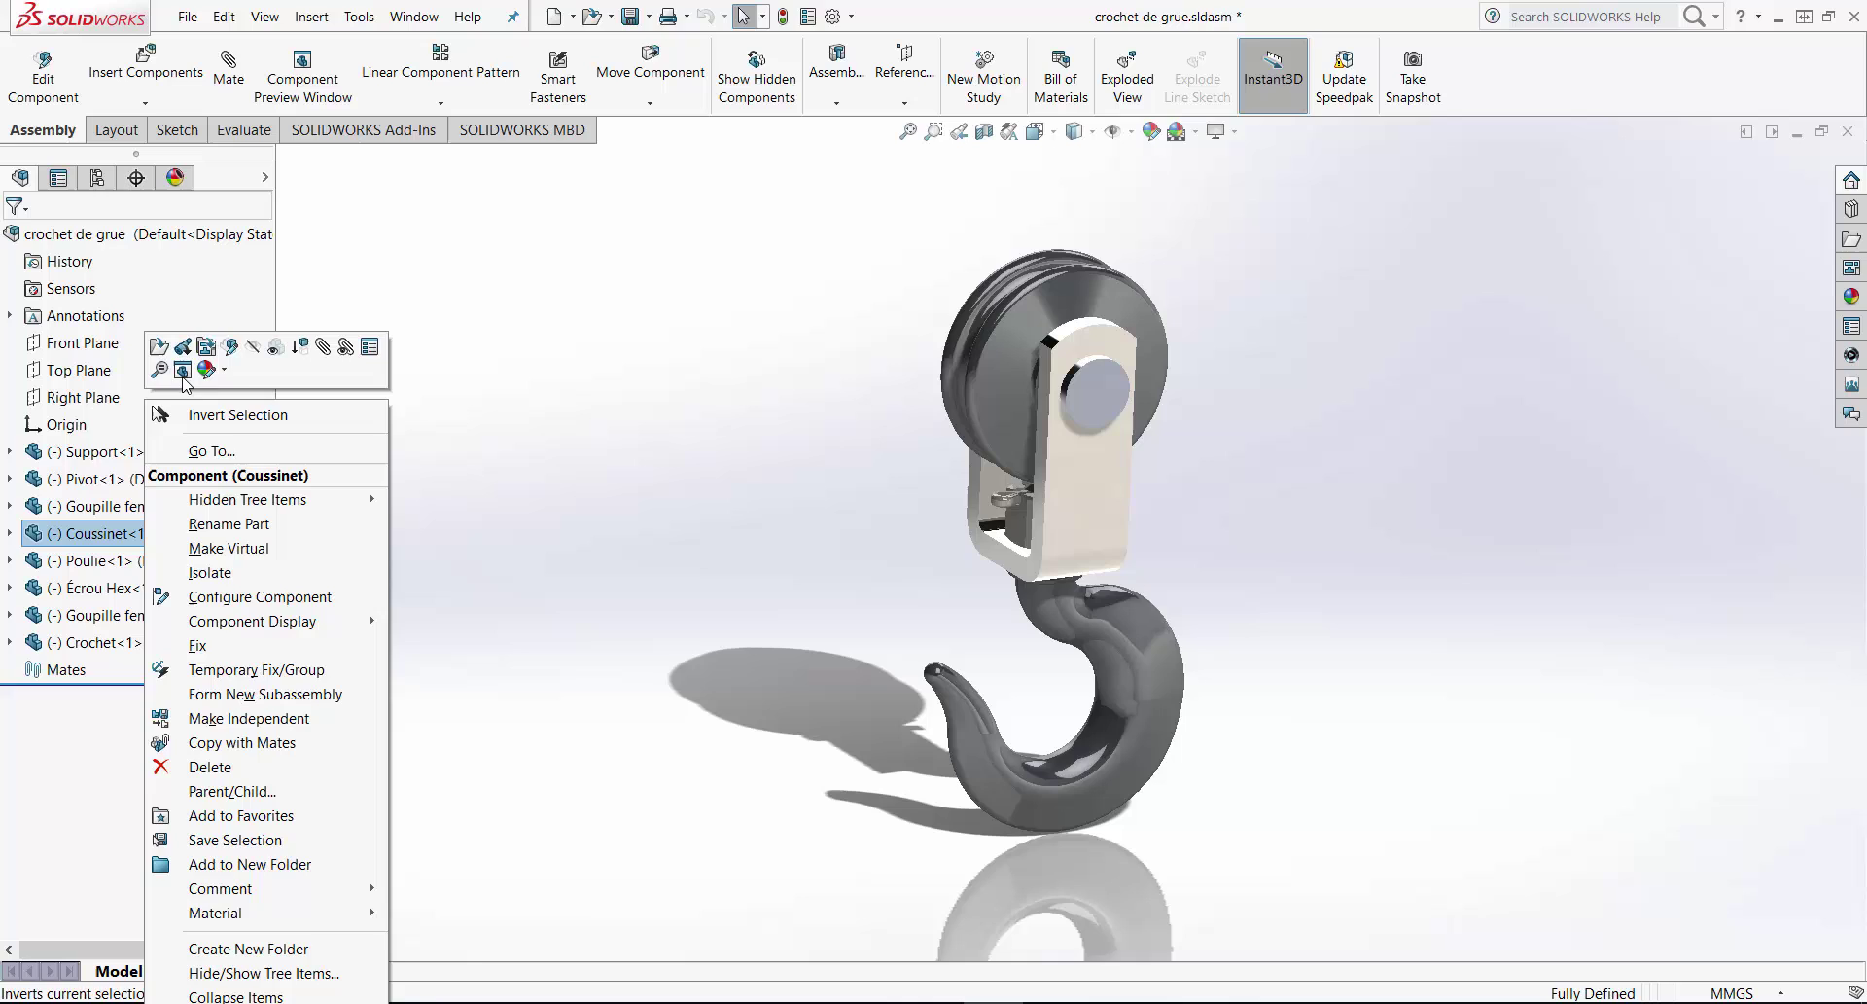
left_click(161, 350)
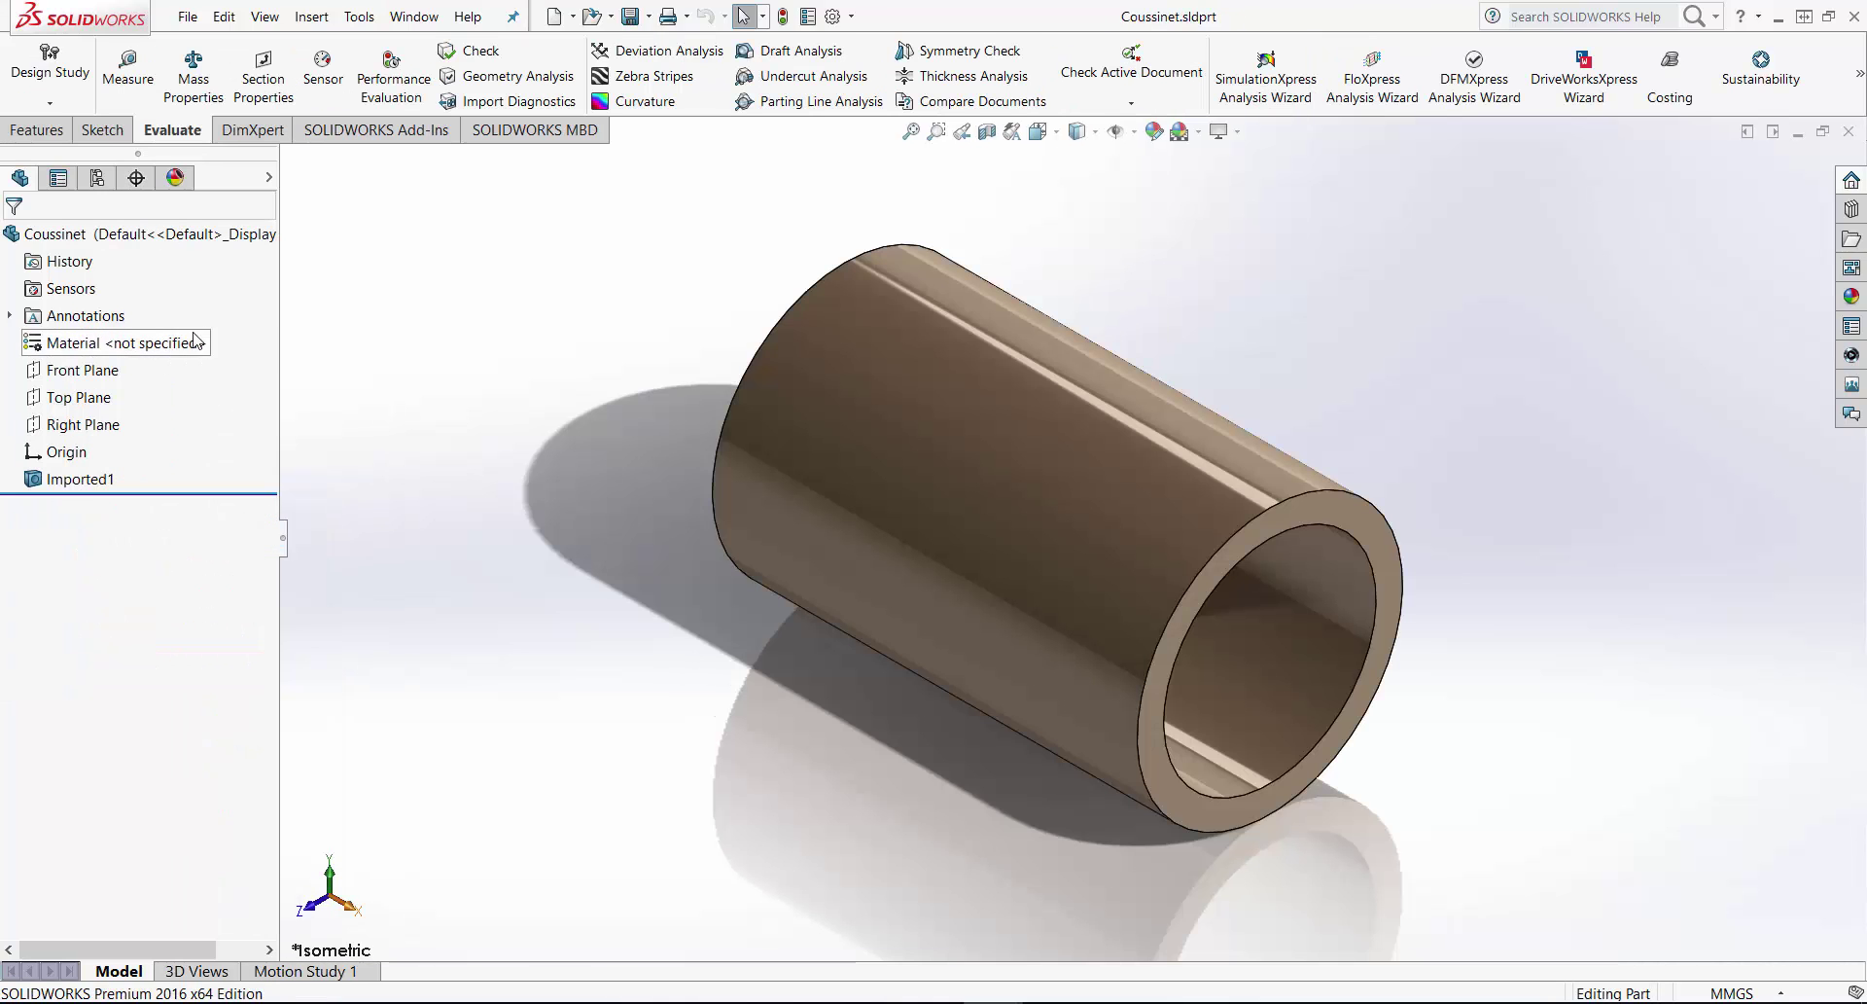
right_click(88, 487)
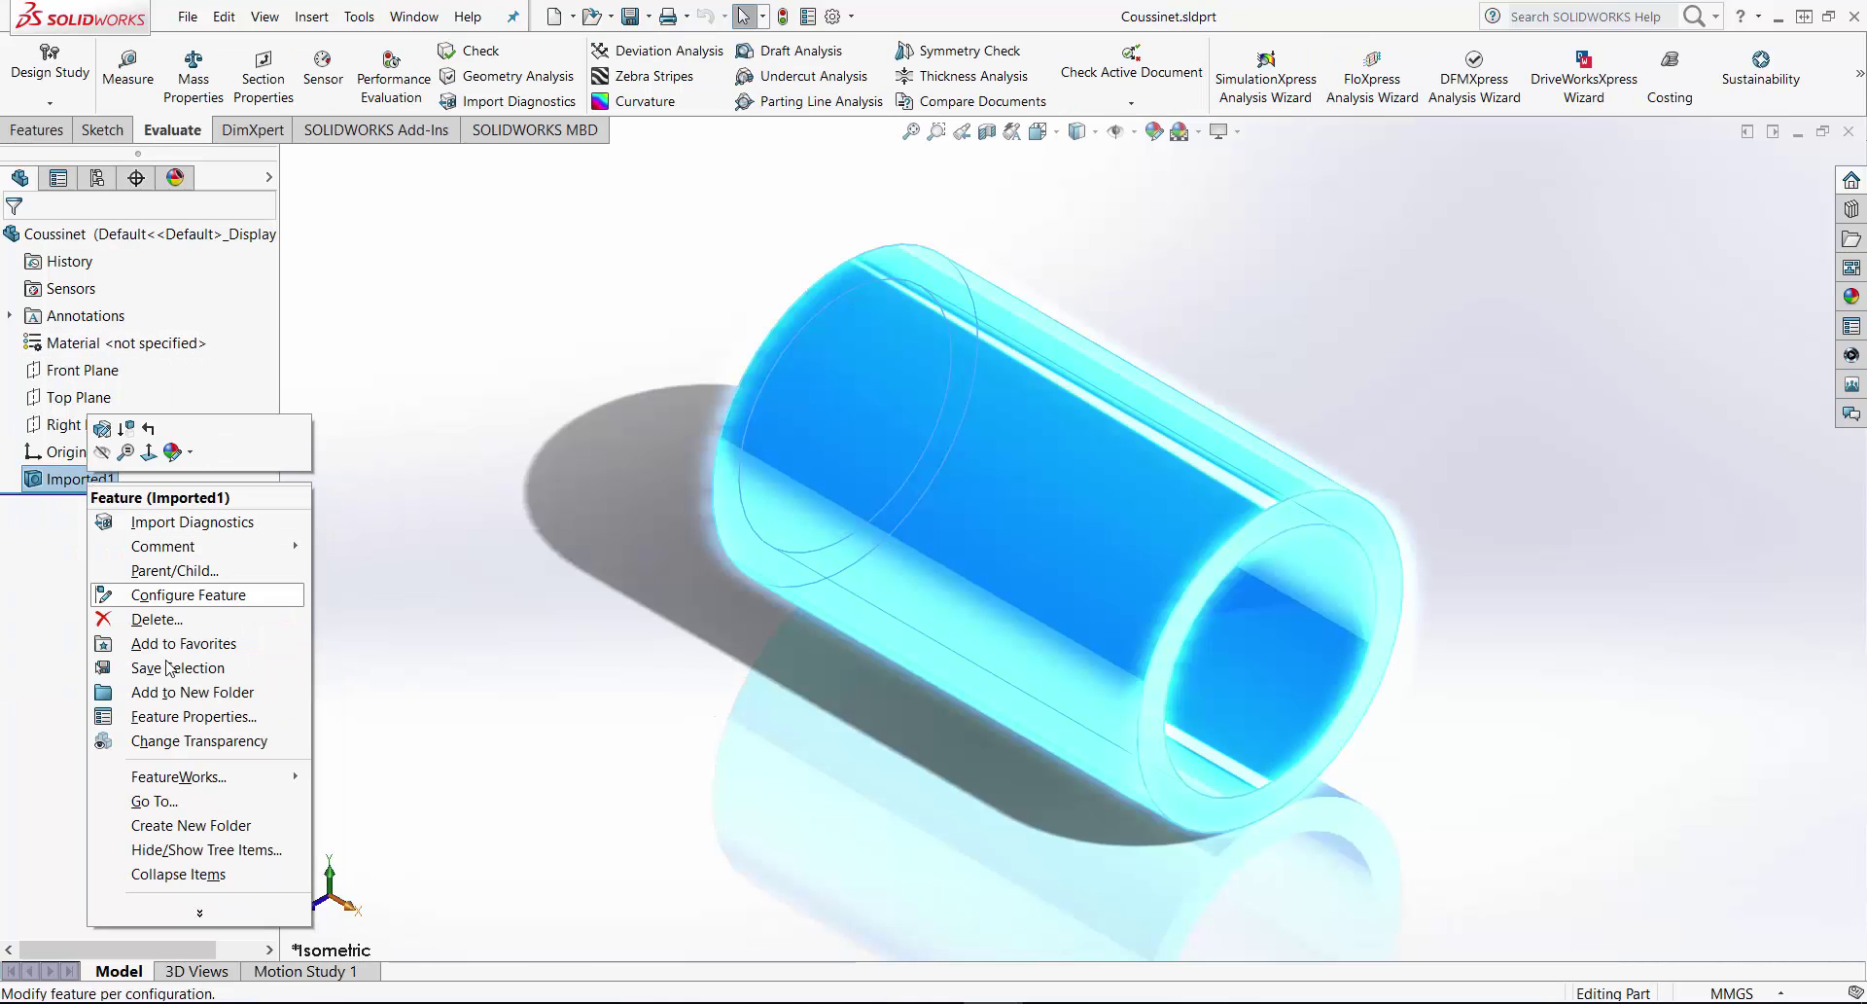
mouse_move(178, 778)
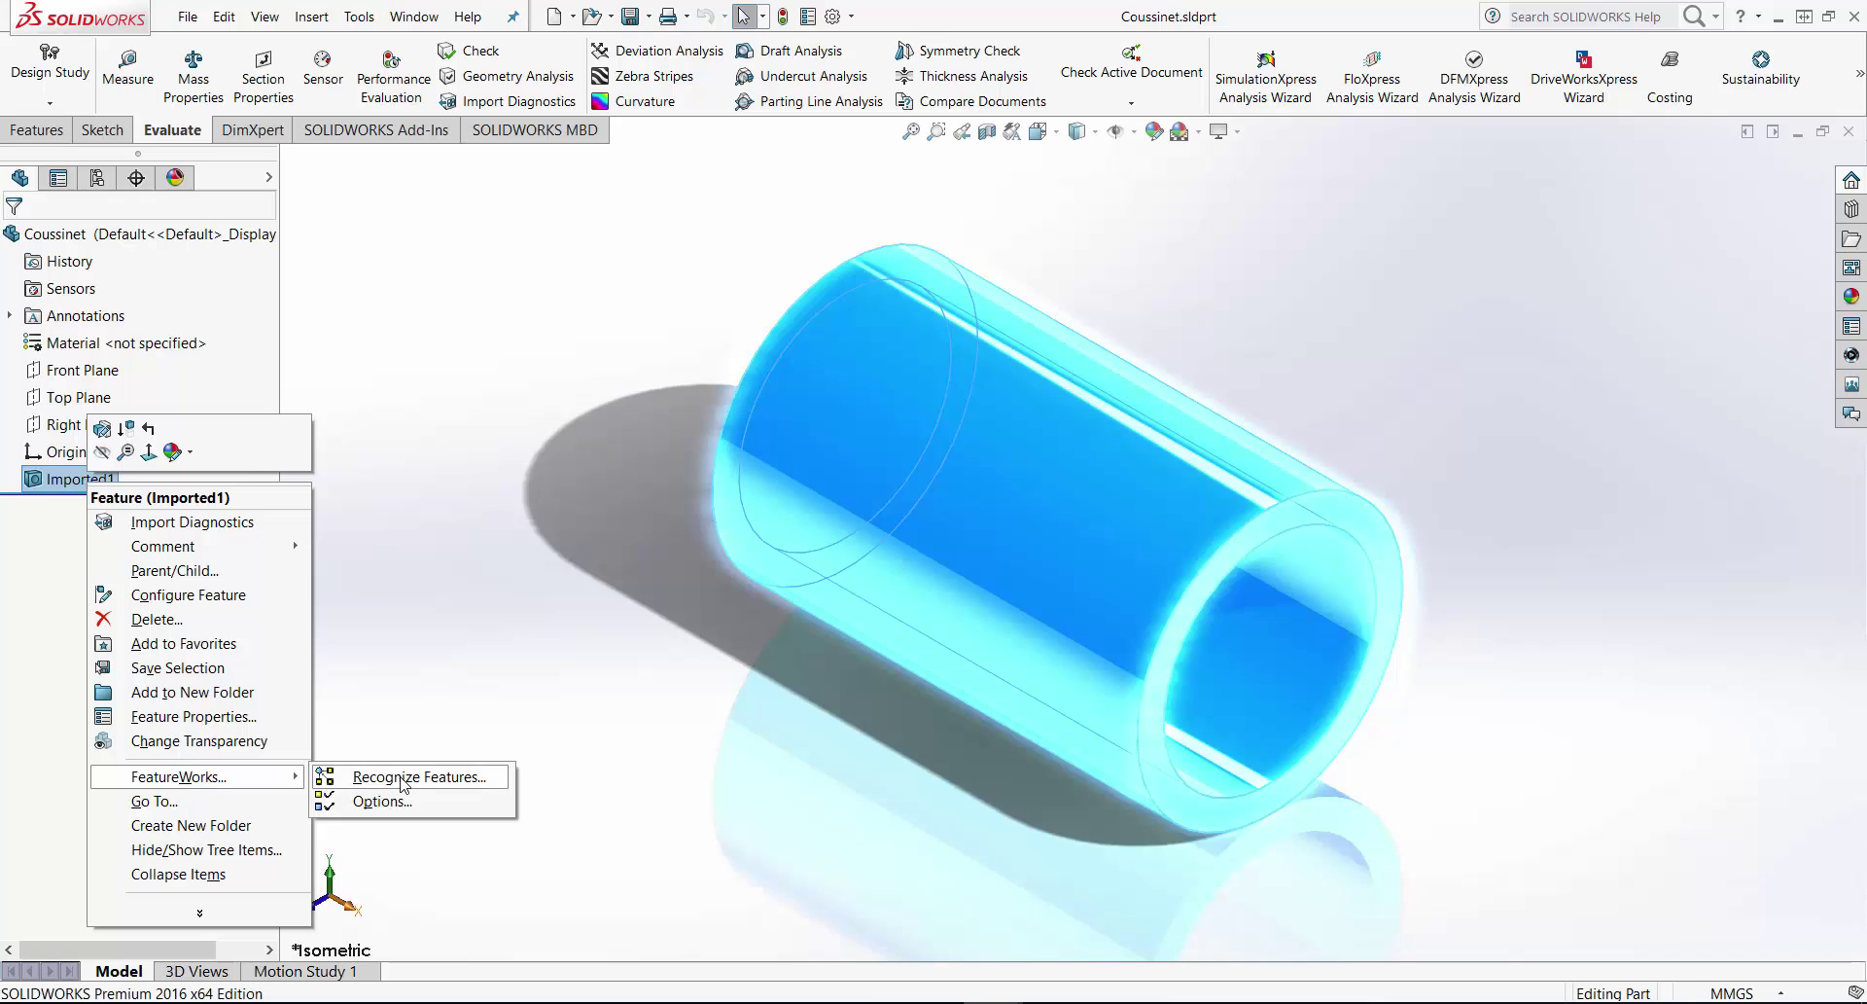
left_click(394, 778)
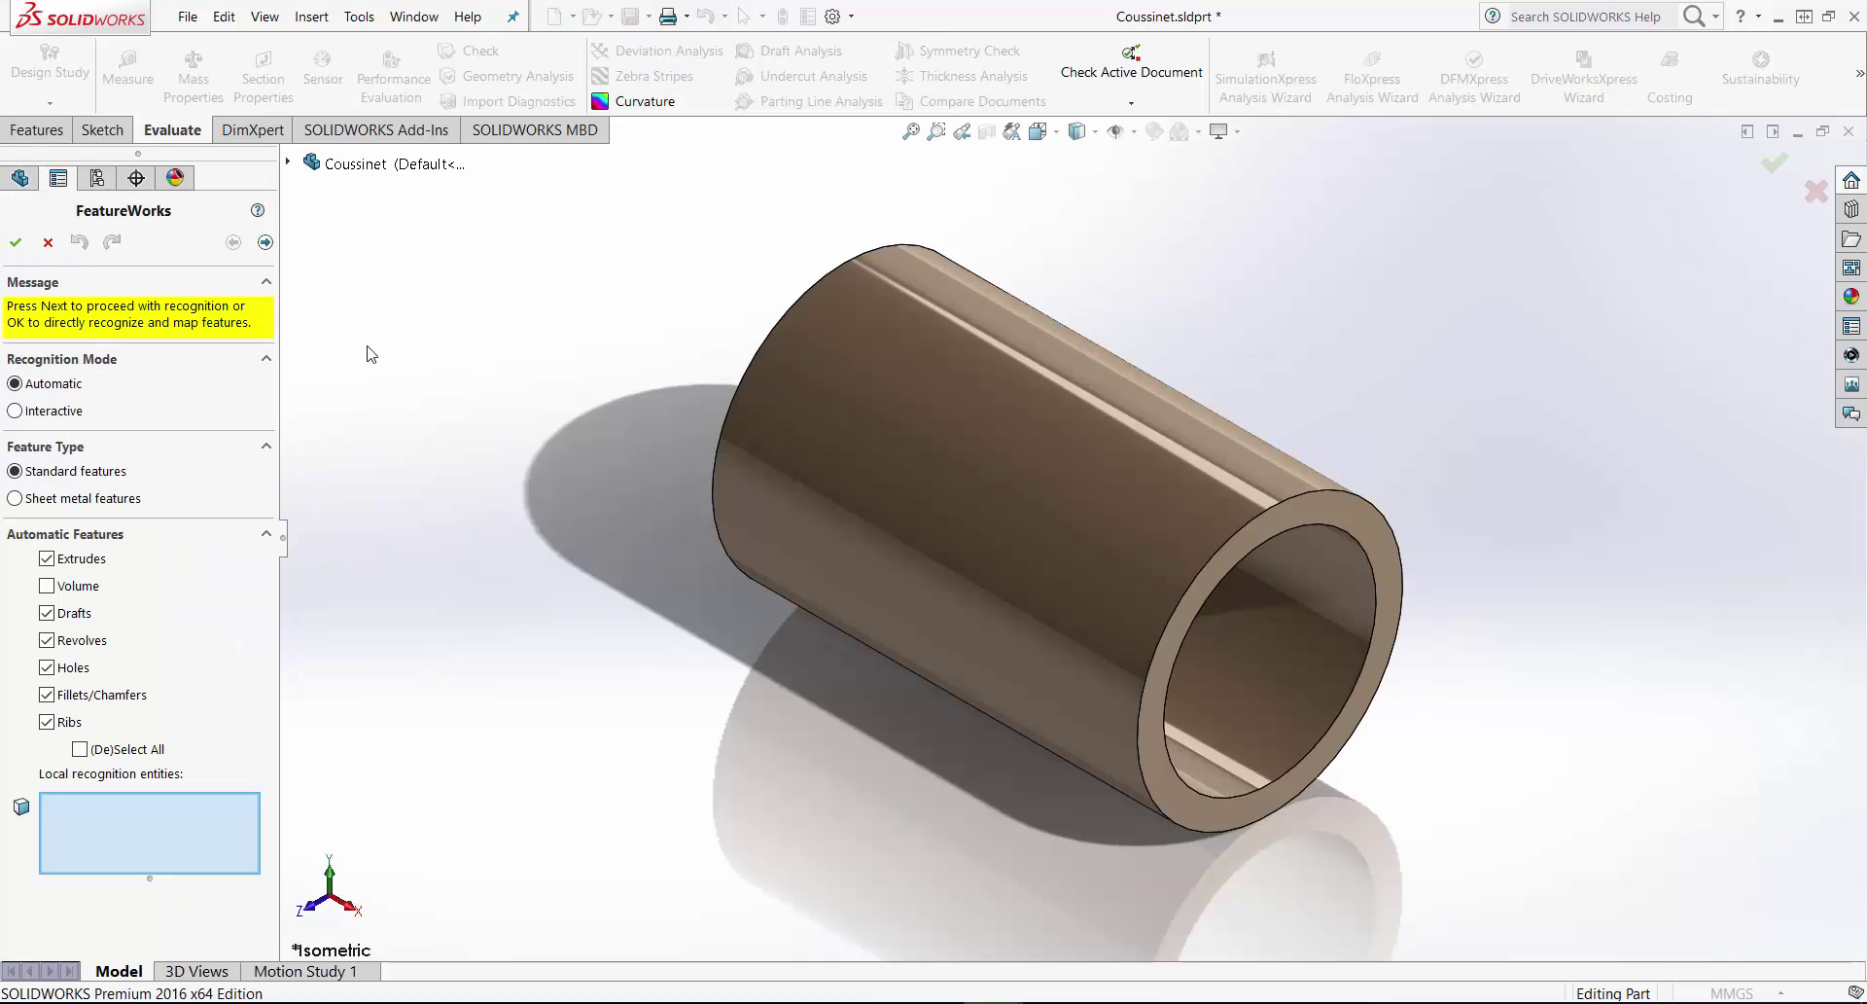
left_click(15, 241)
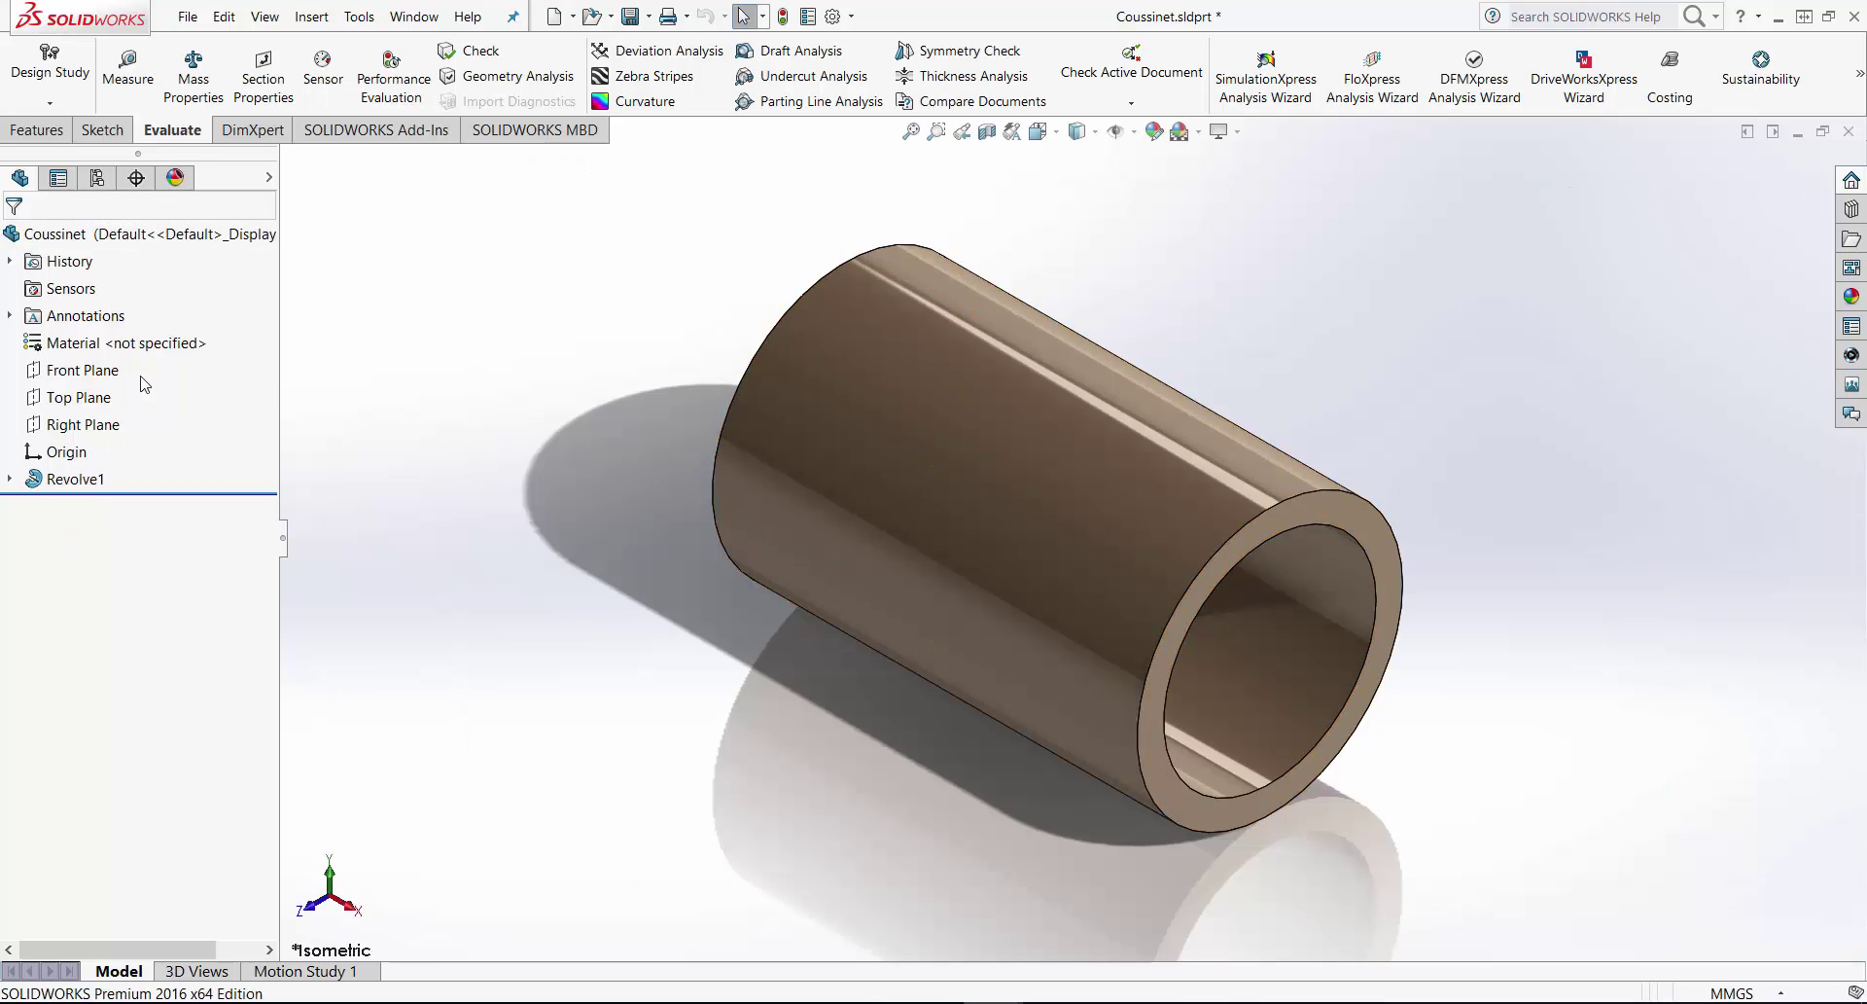
- Assign Brass to Coussinet, save and close it, and rebuild the assembly
right_click(153, 347)
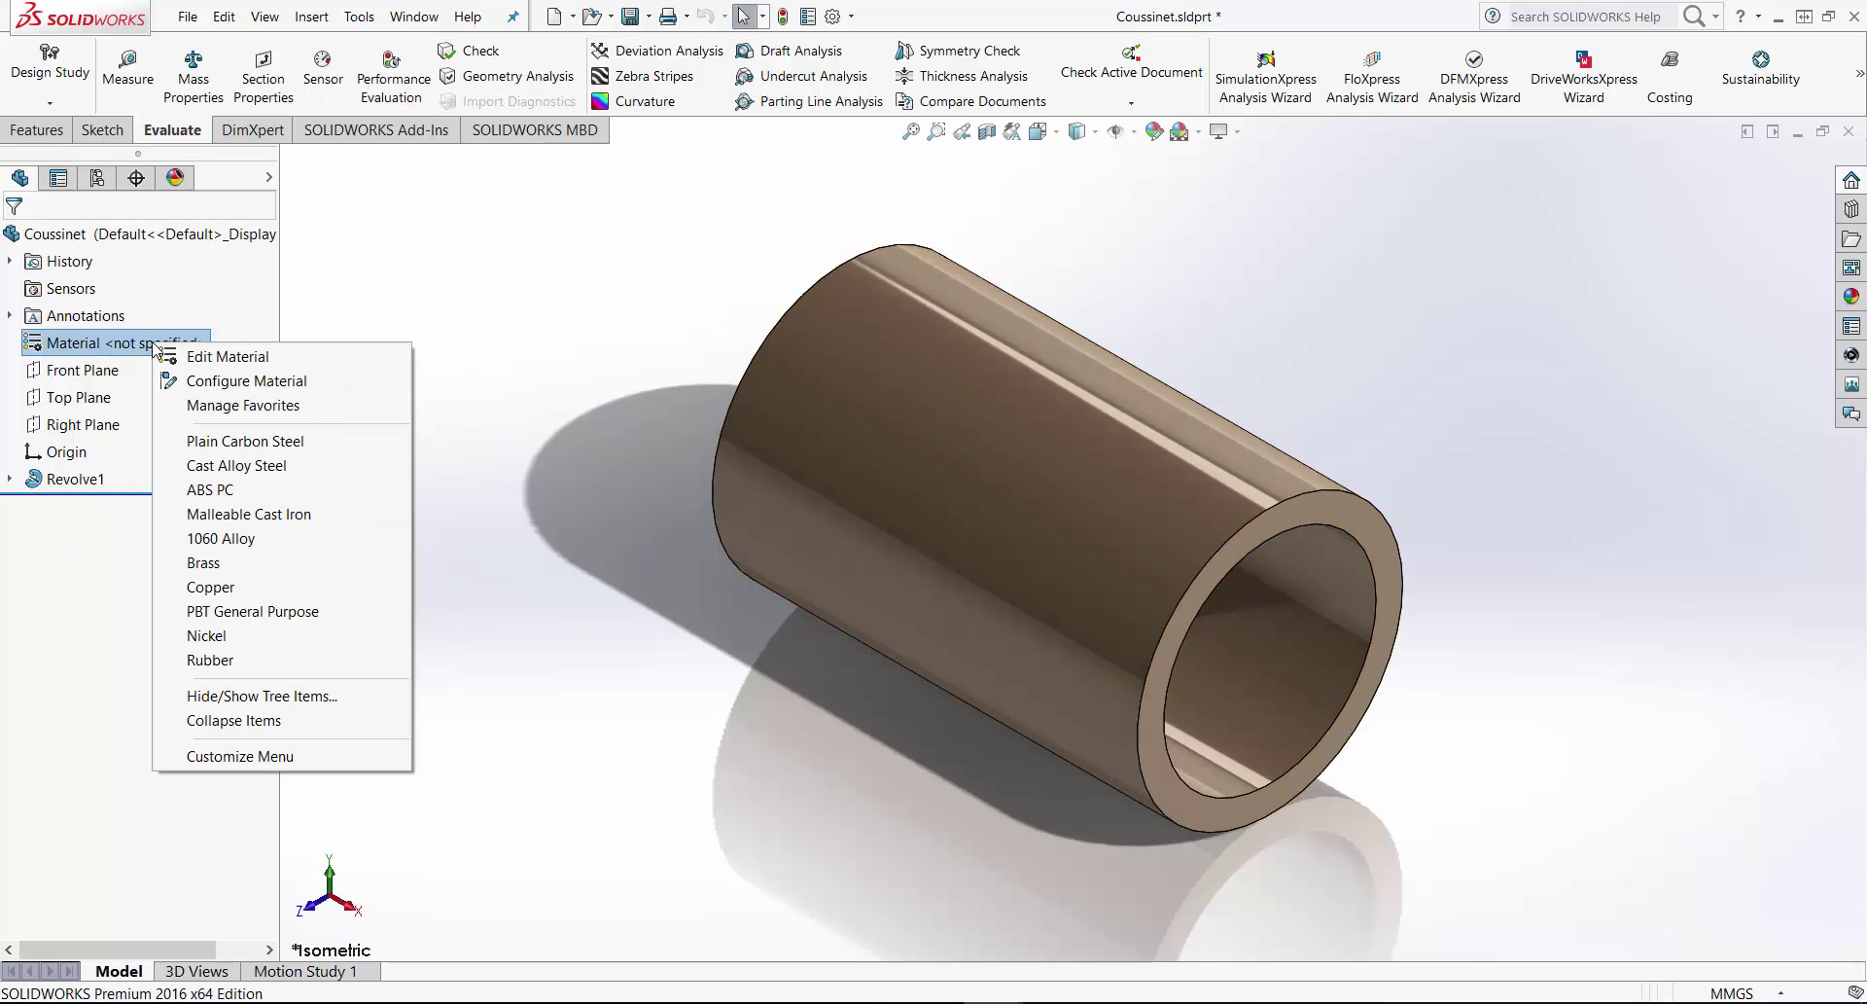
left_click(247, 568)
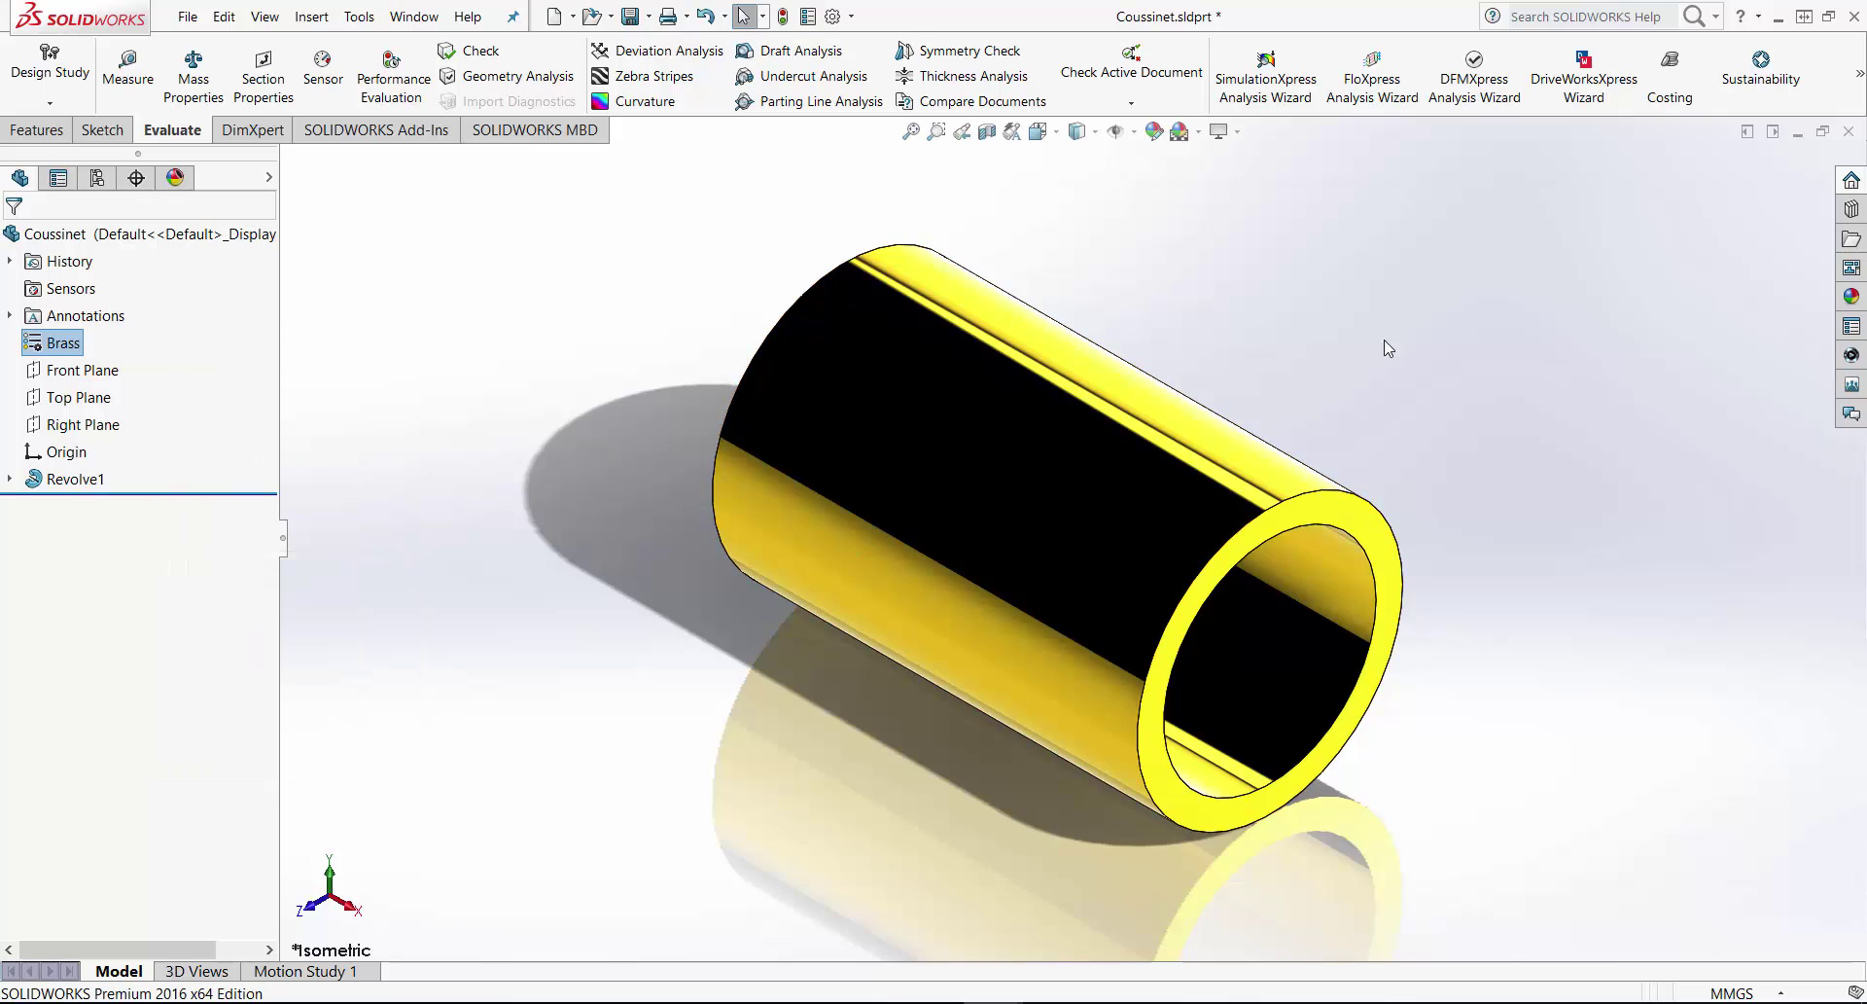
left_click(632, 17)
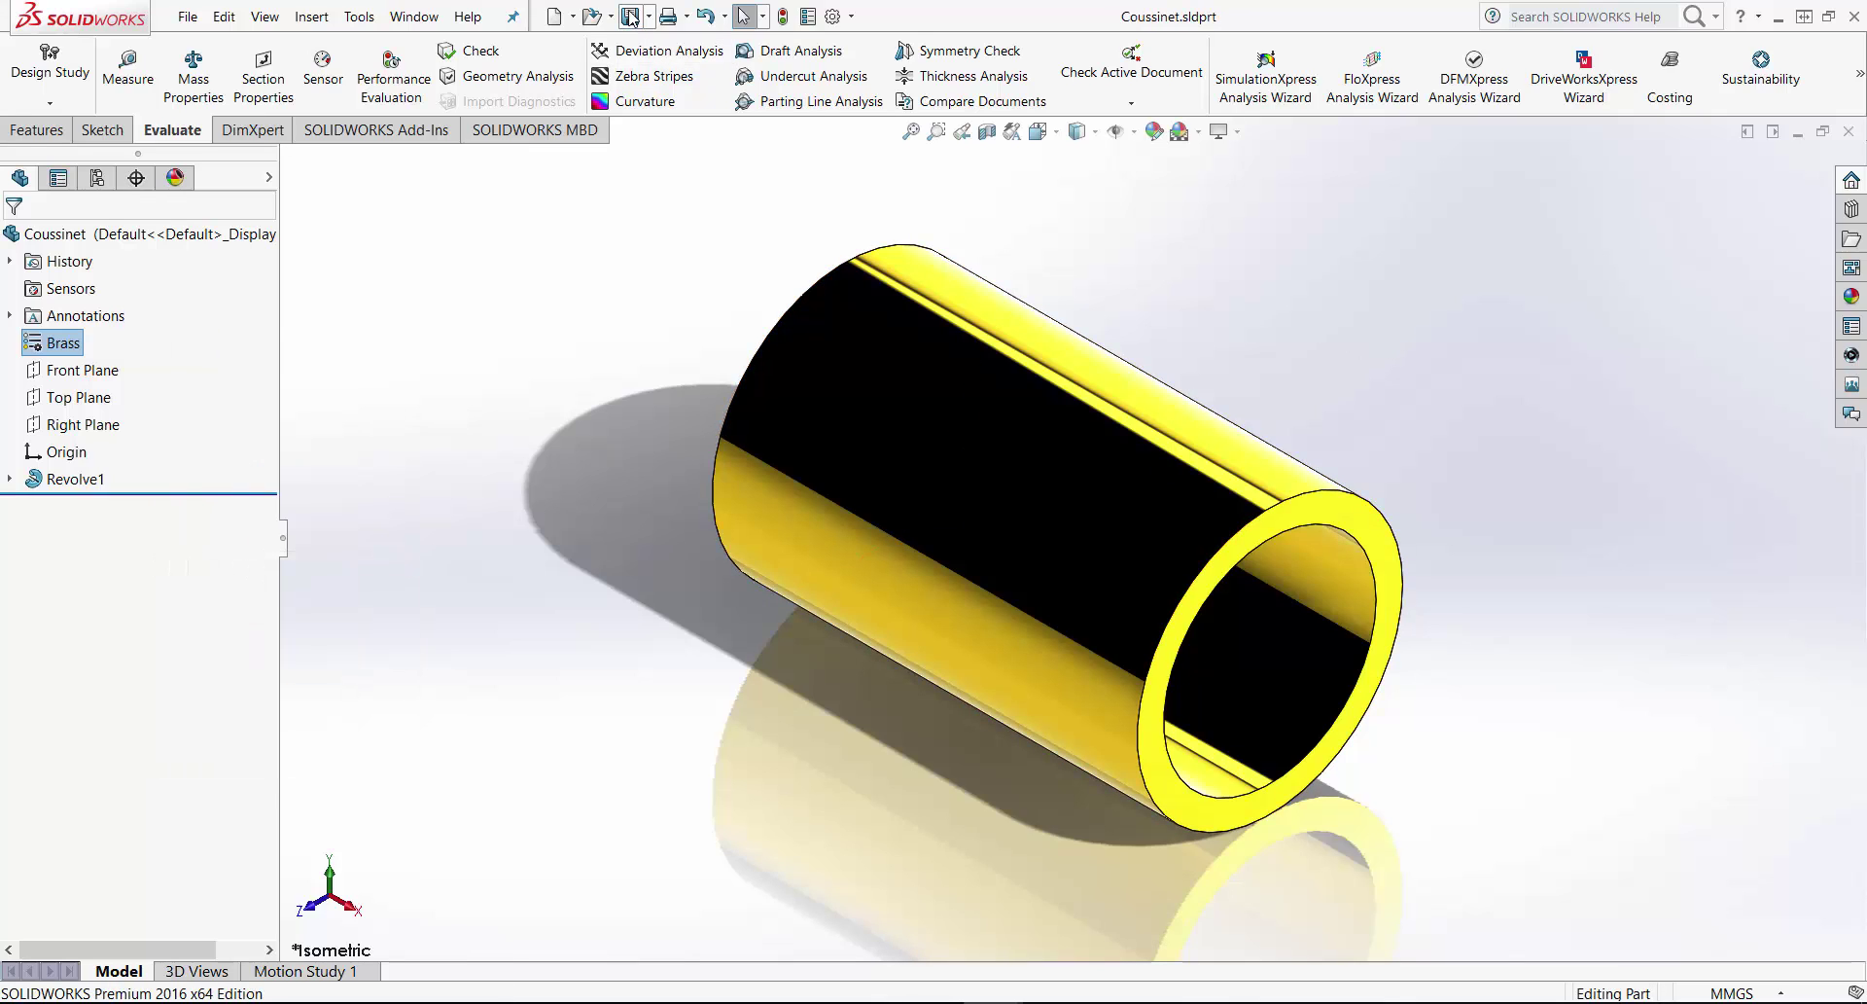
left_click(1849, 131)
key("Return")
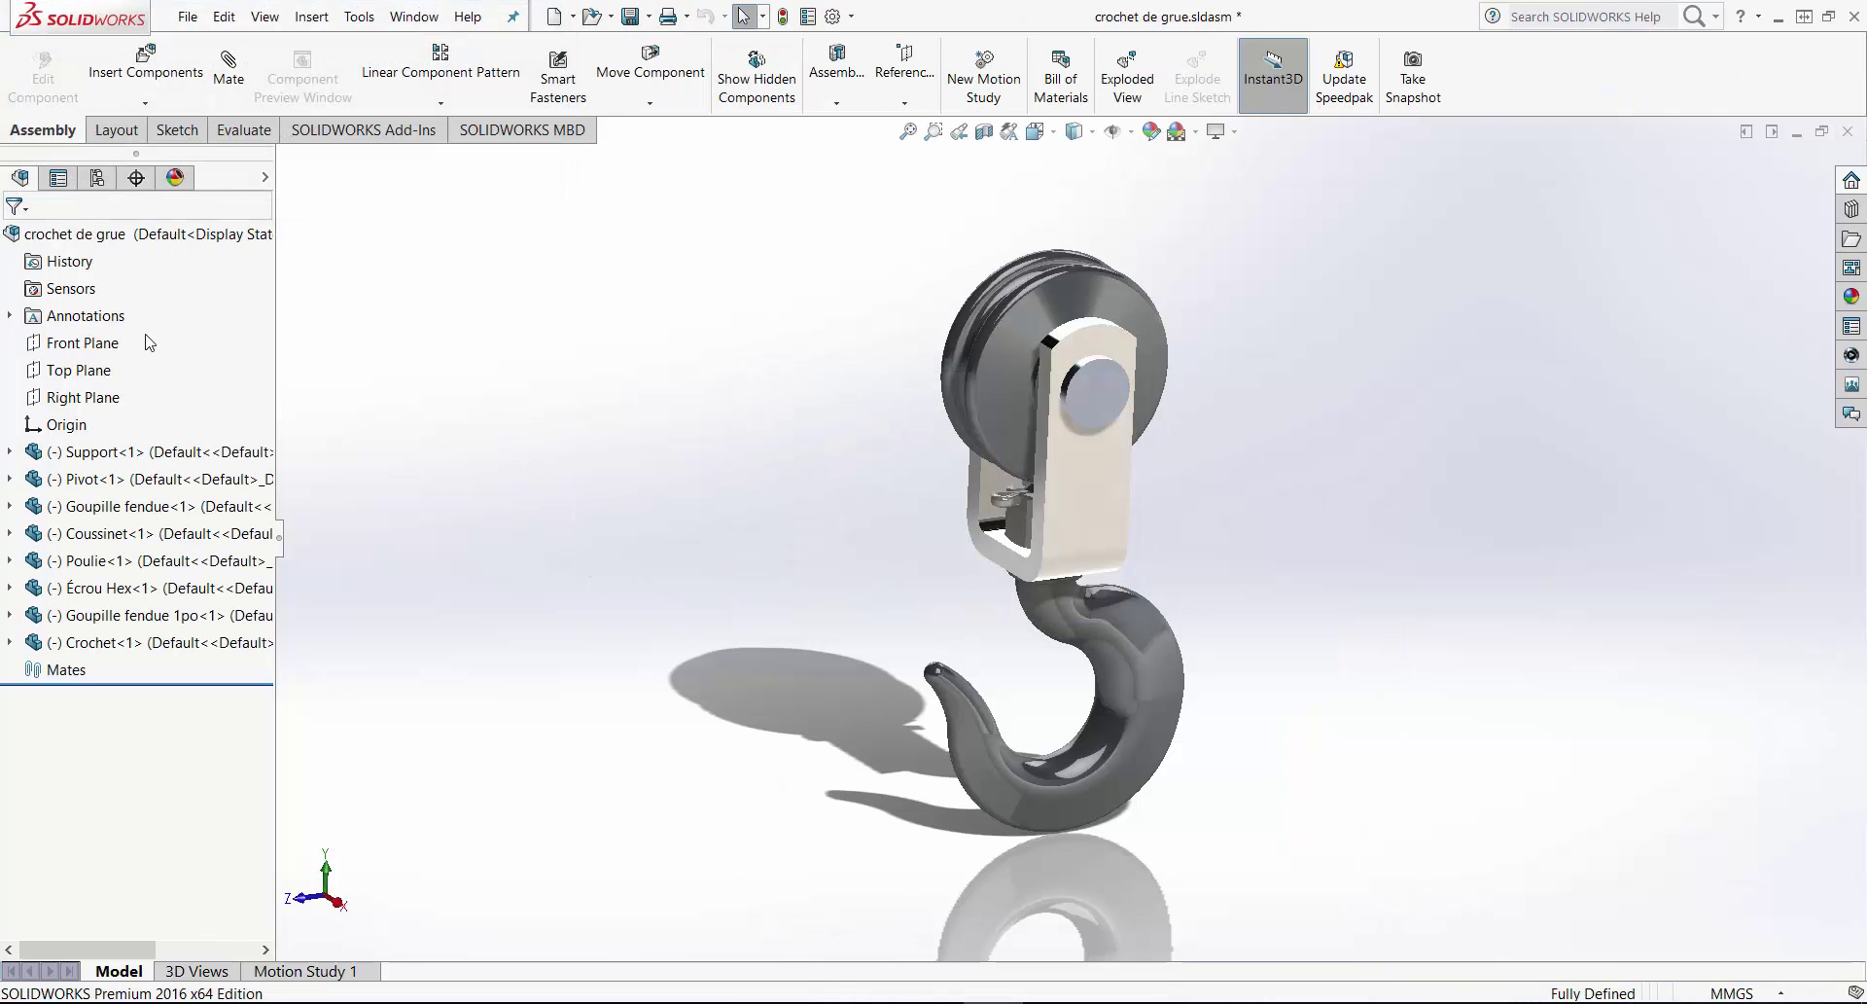
- Open the Poulie part and automatically recognize its imported body as native revolve features
right_click(163, 562)
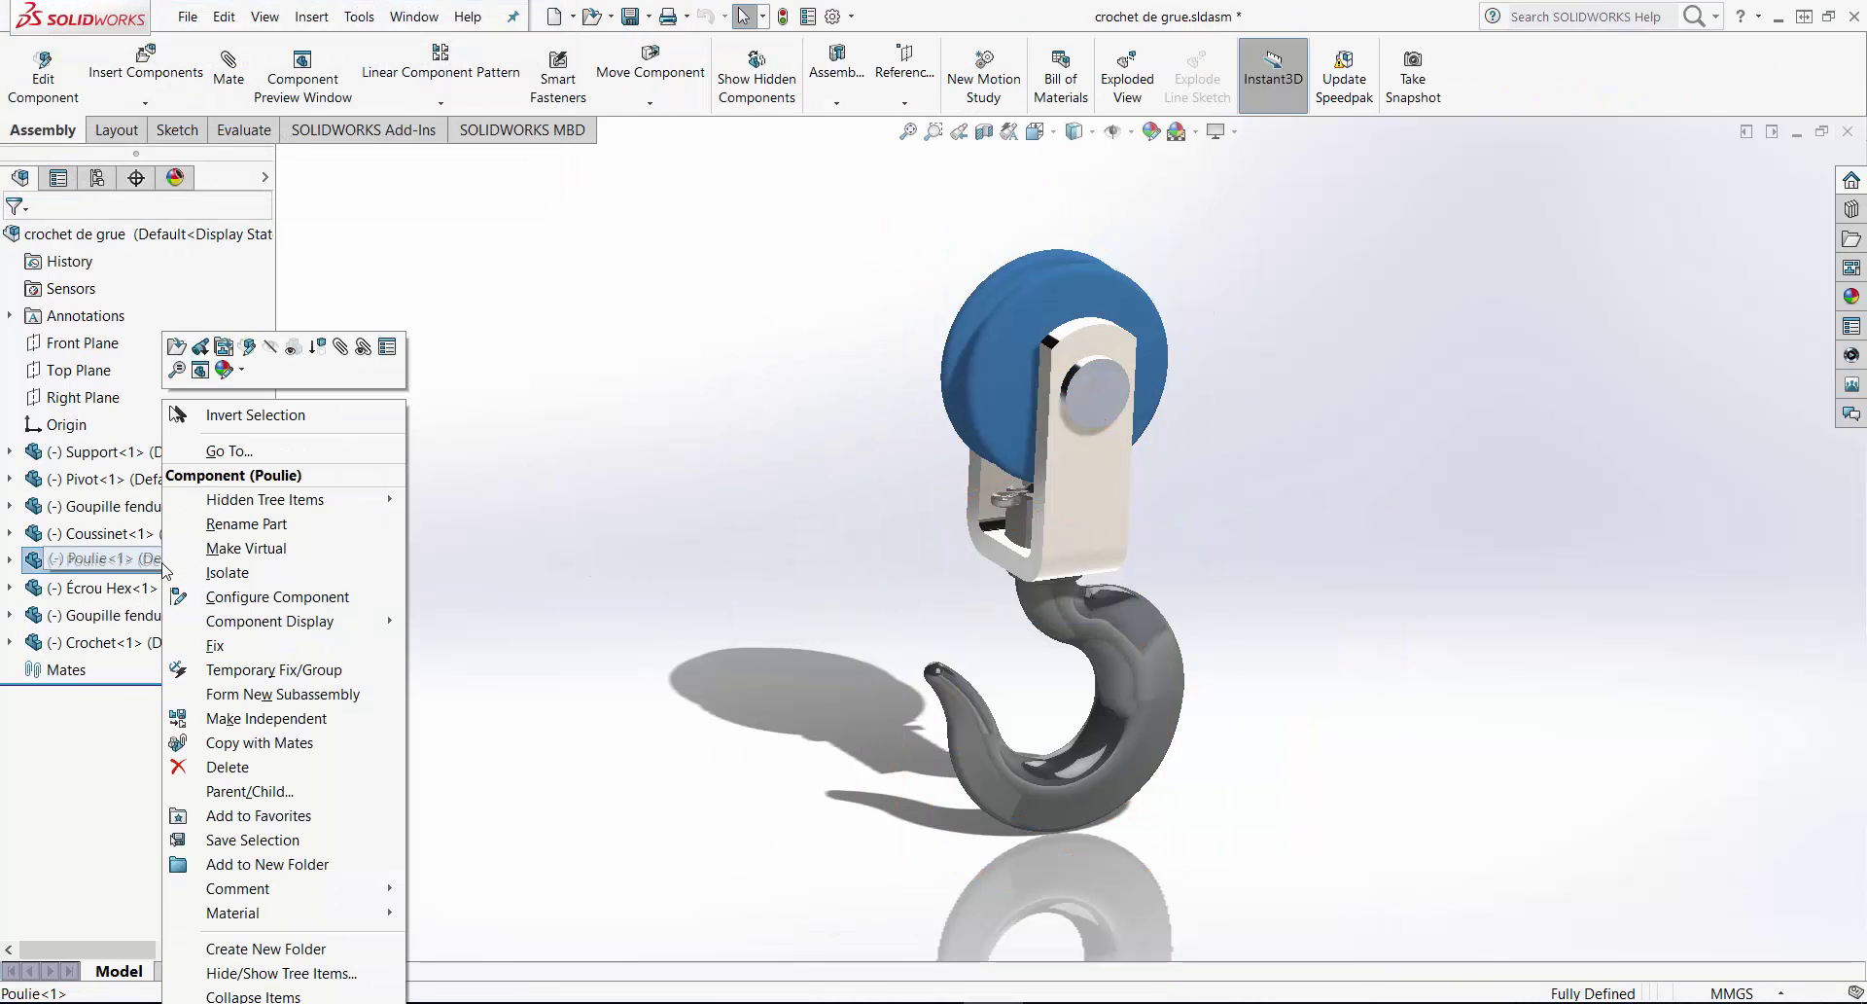
left_click(177, 347)
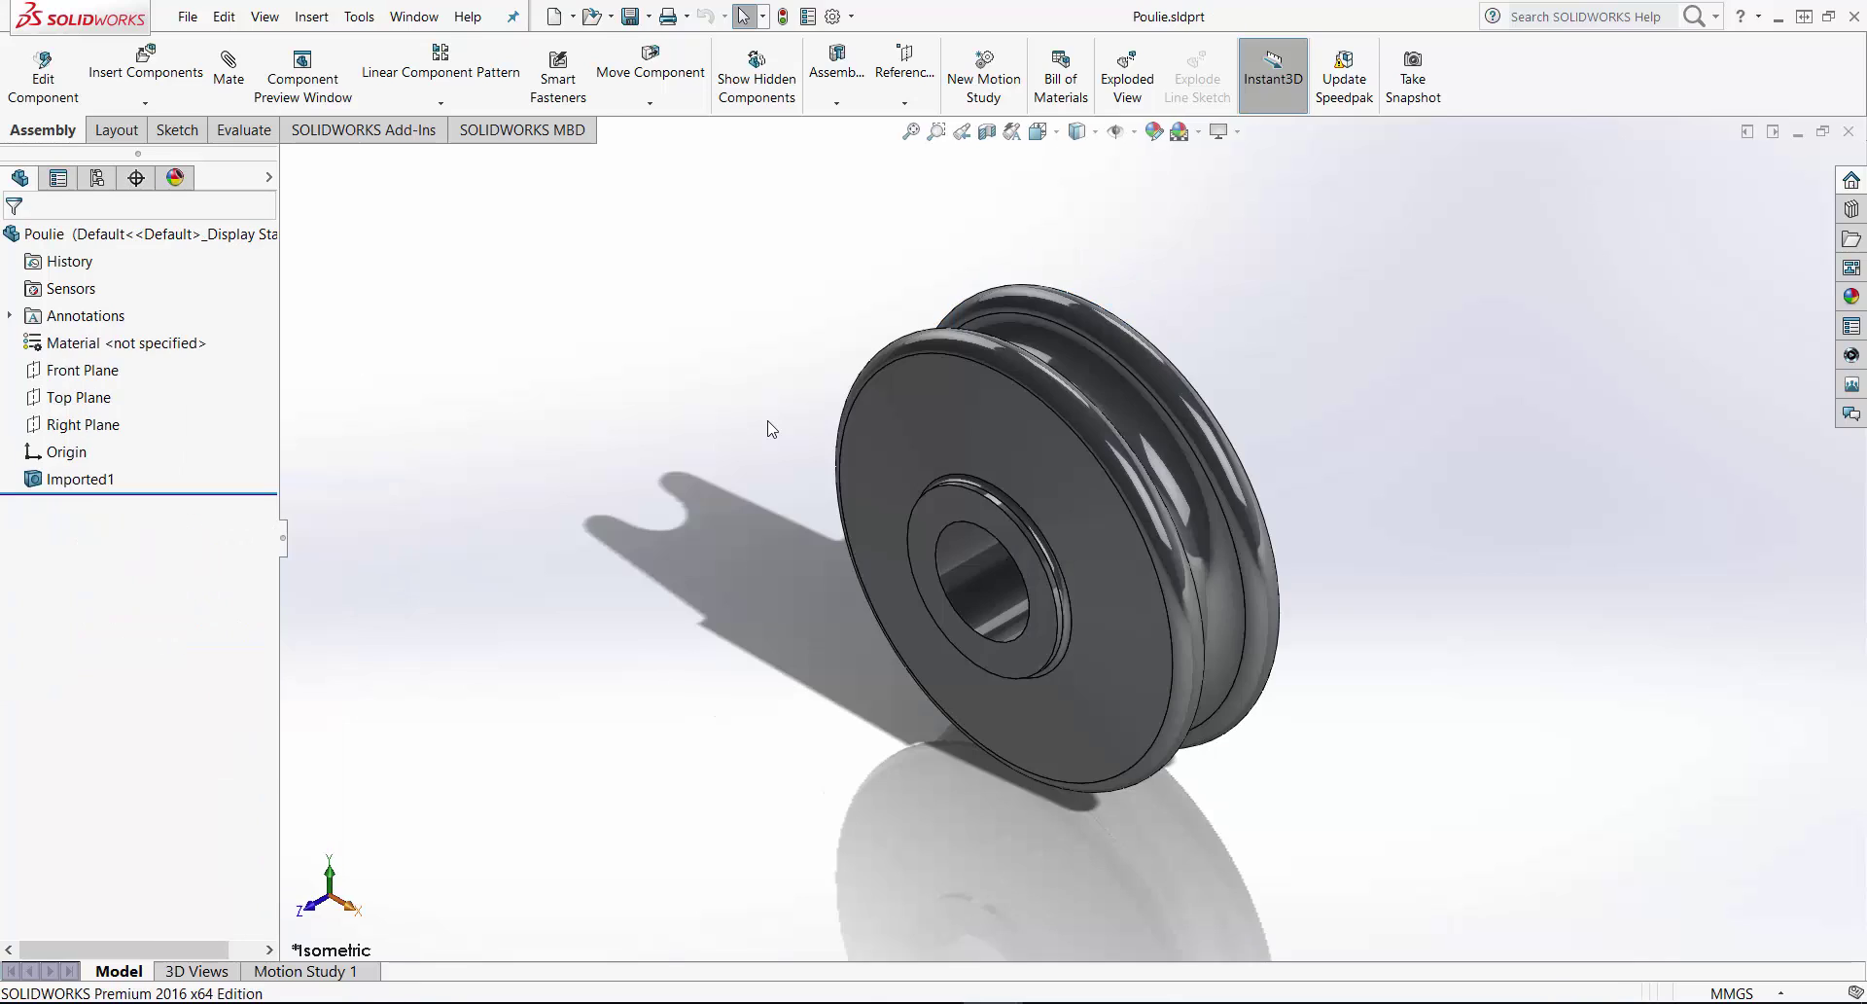
right_click(104, 481)
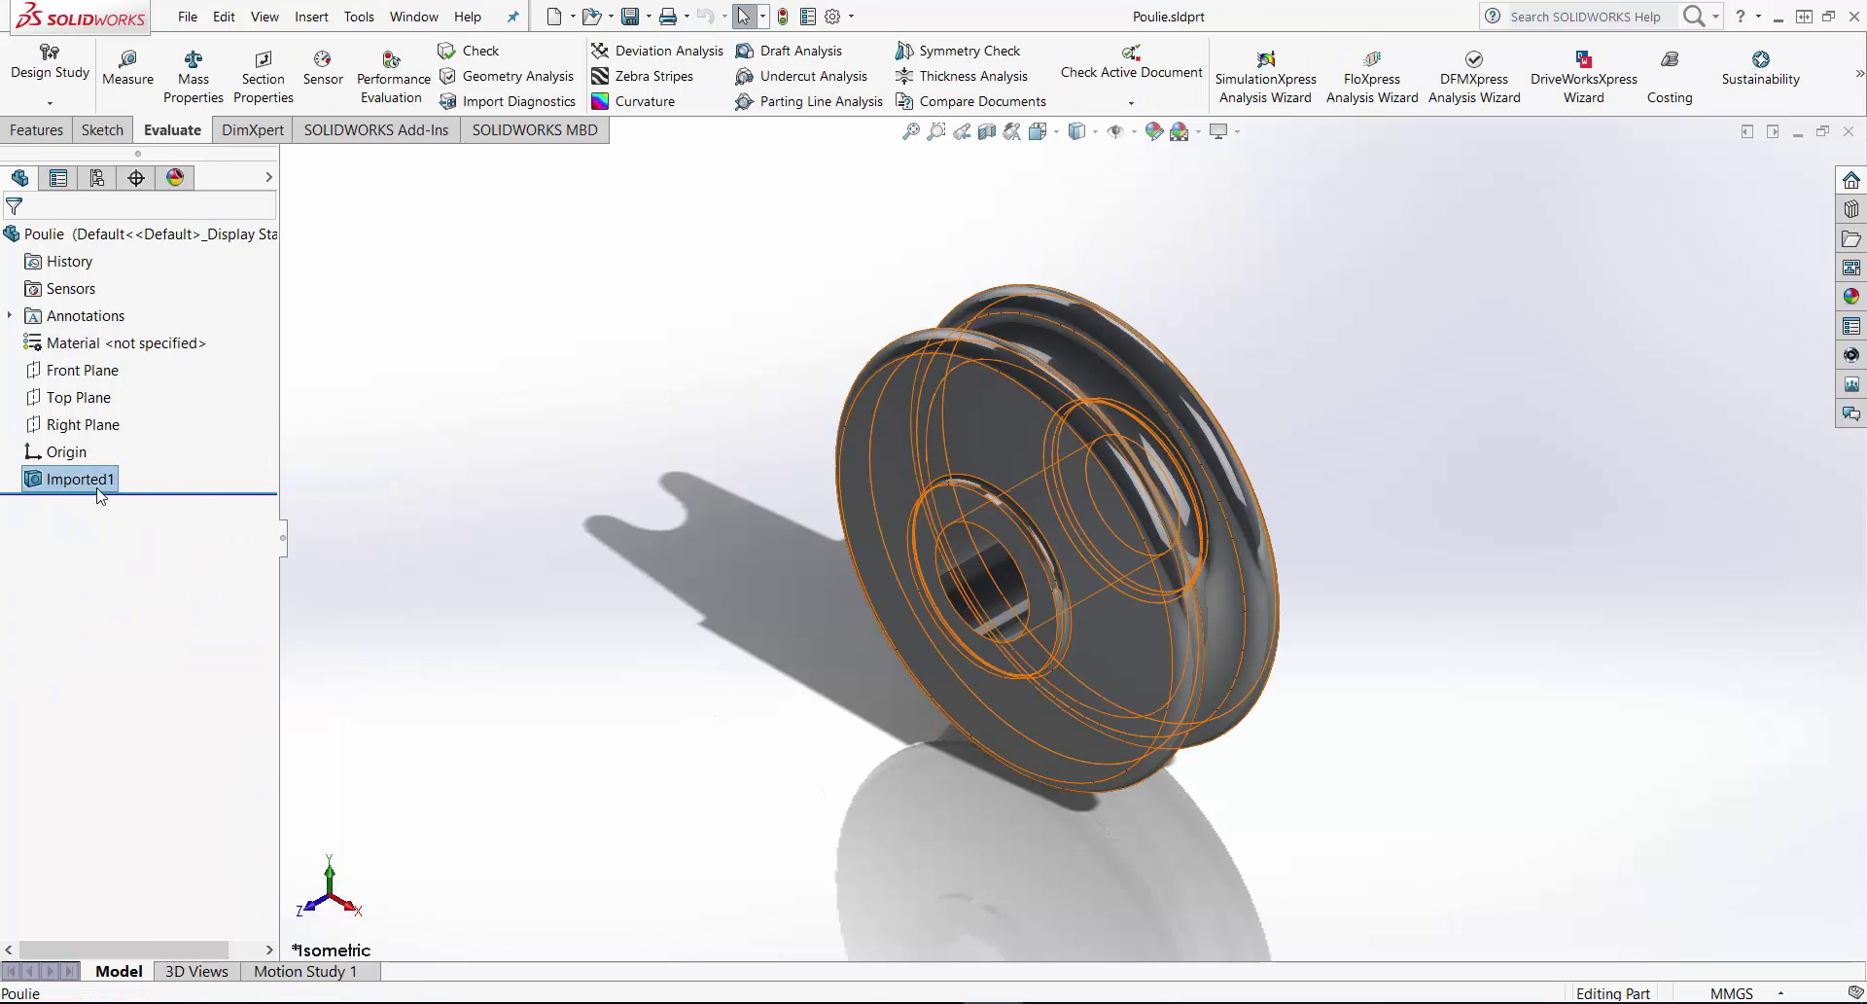
mouse_move(292, 794)
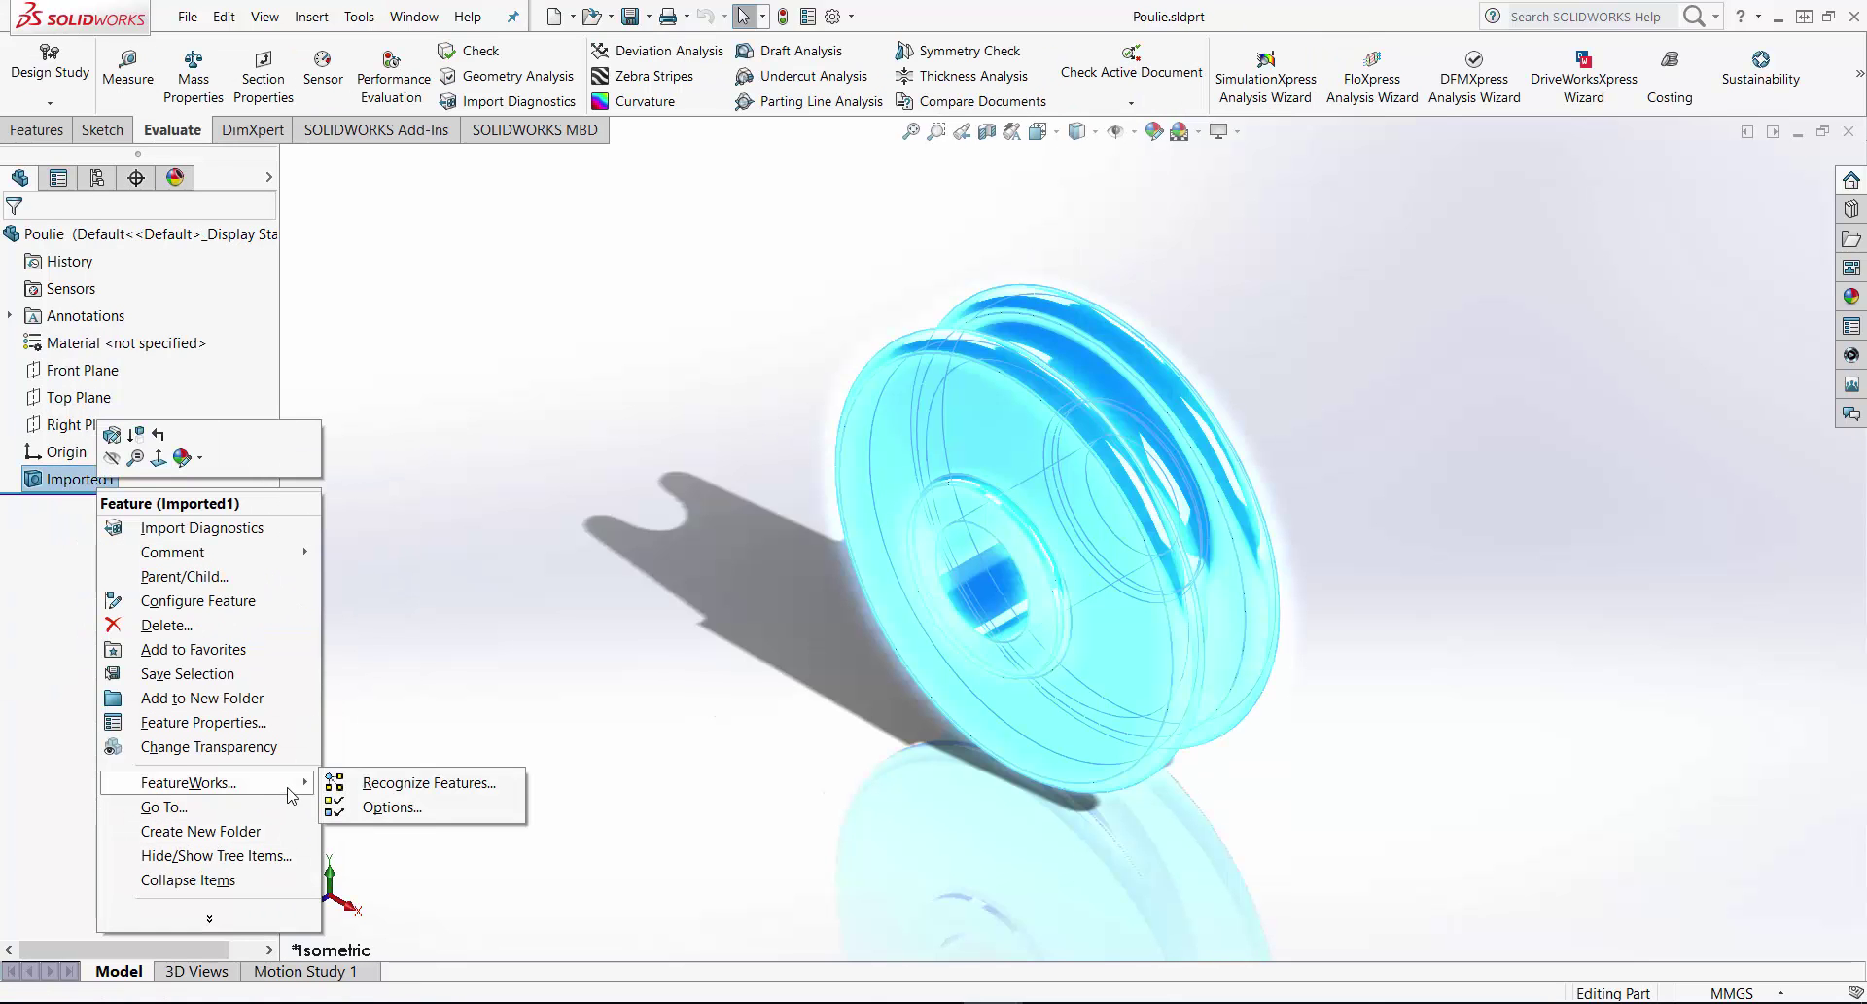
left_click(428, 782)
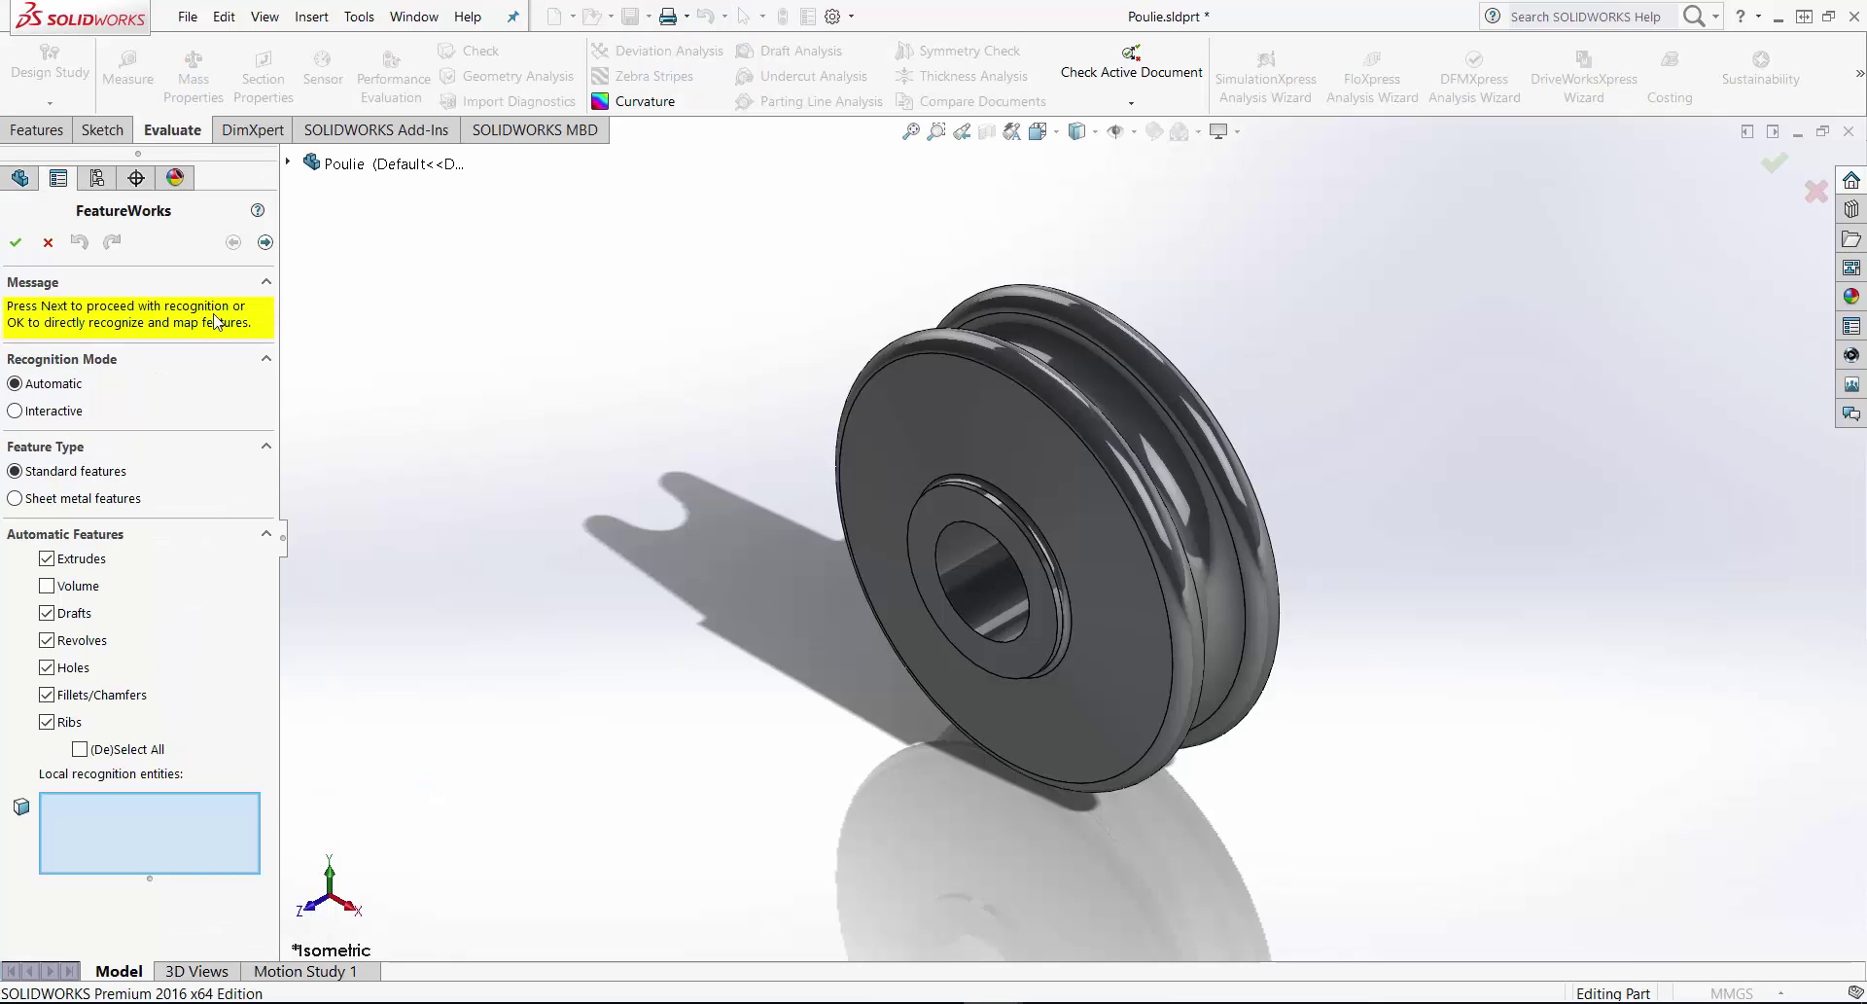
left_click(15, 242)
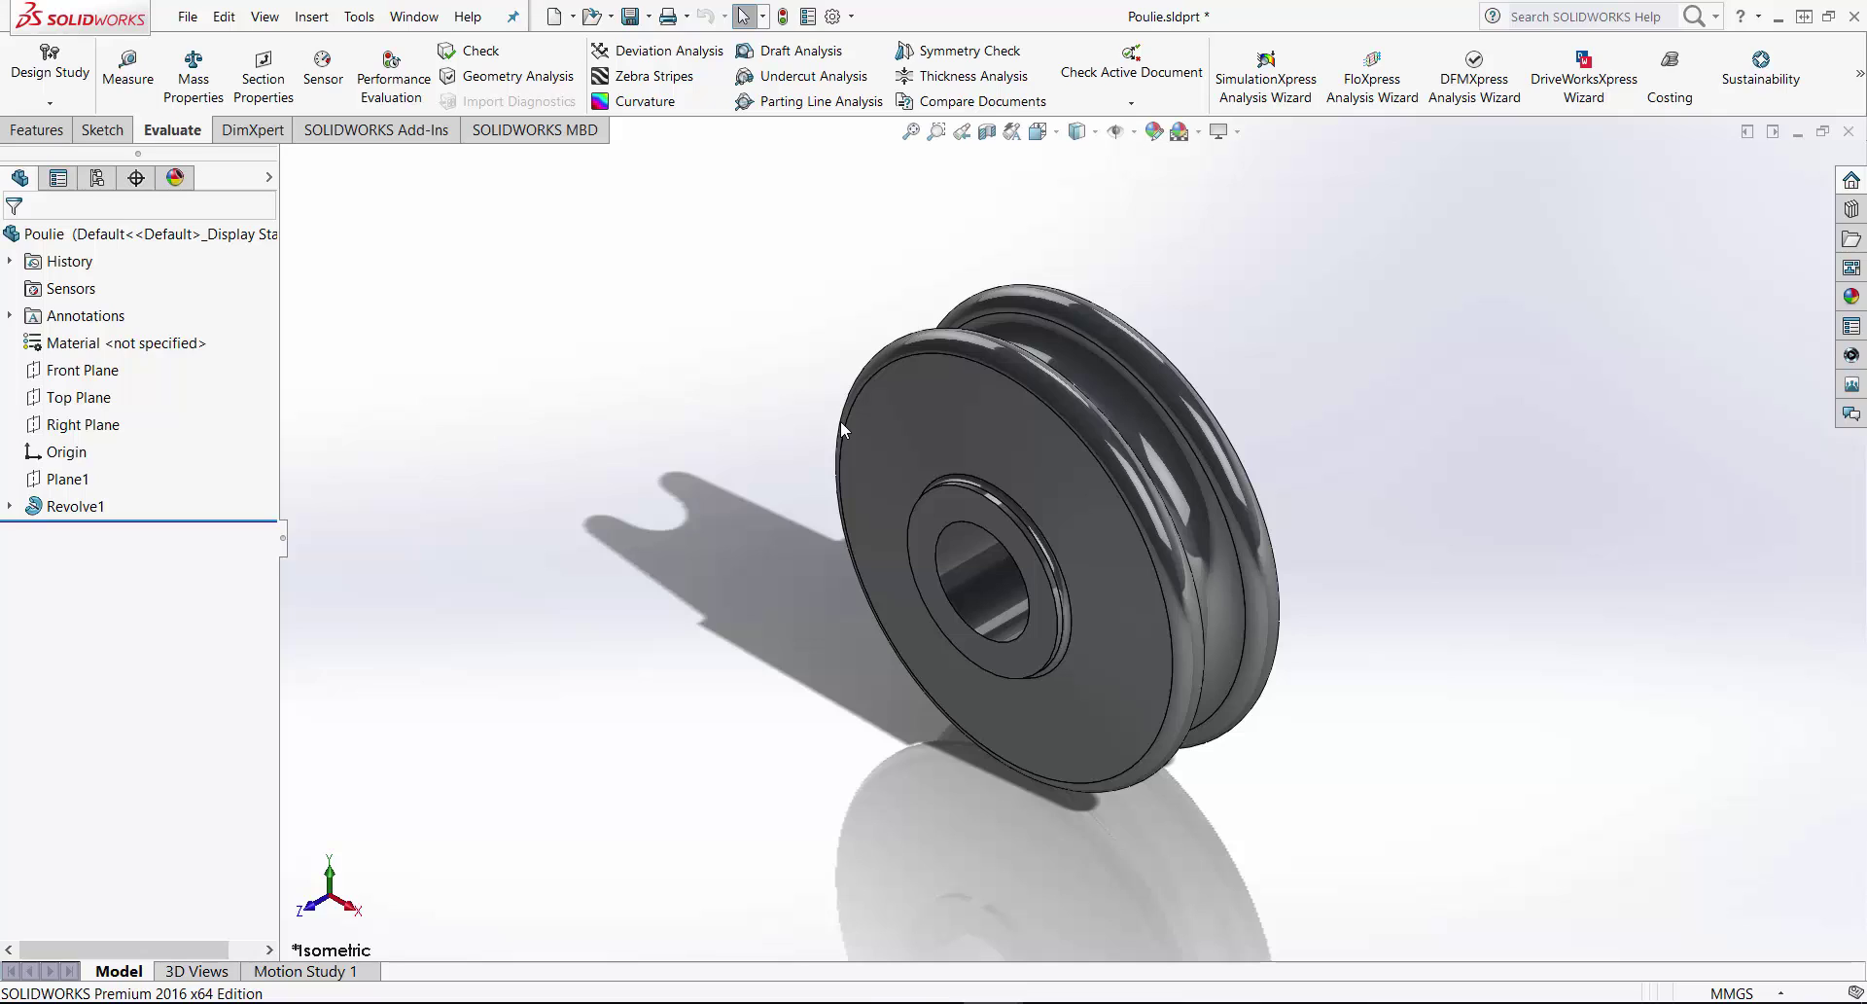
- Assign Plain Carbon Steel to Poulie, save and close it, and rebuild the assembly
right_click(157, 350)
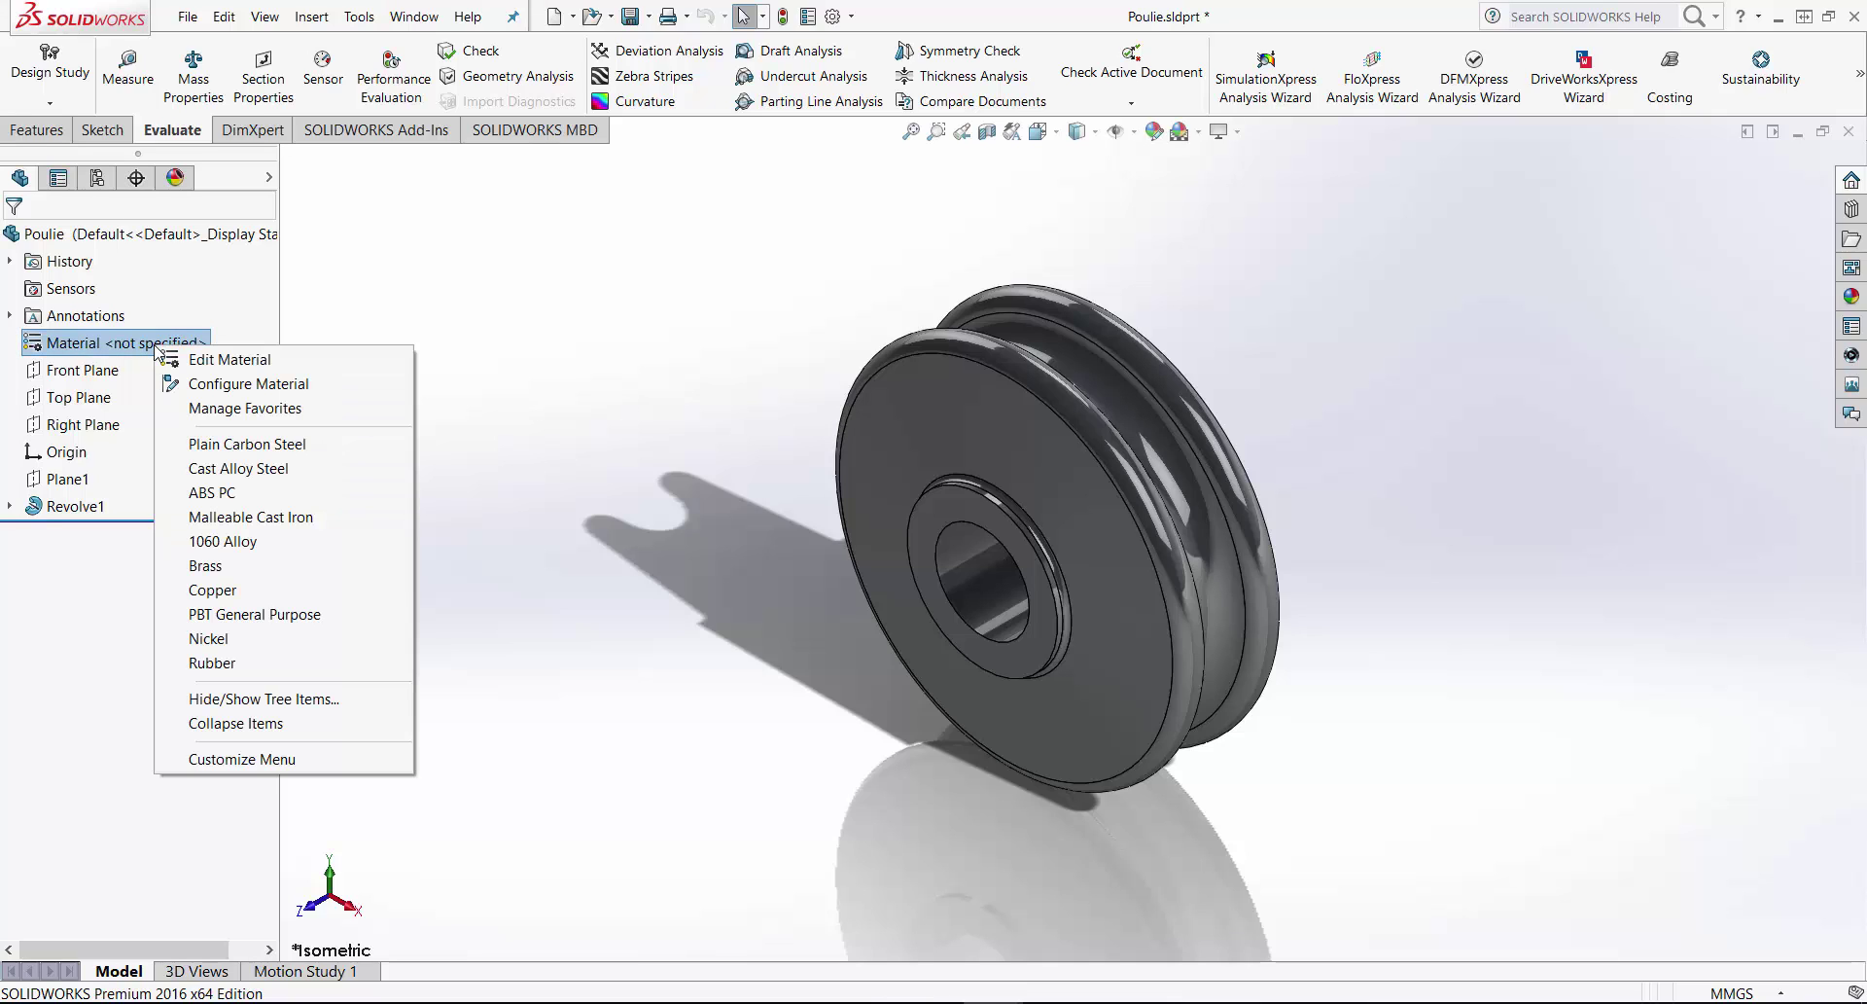
left_click(304, 444)
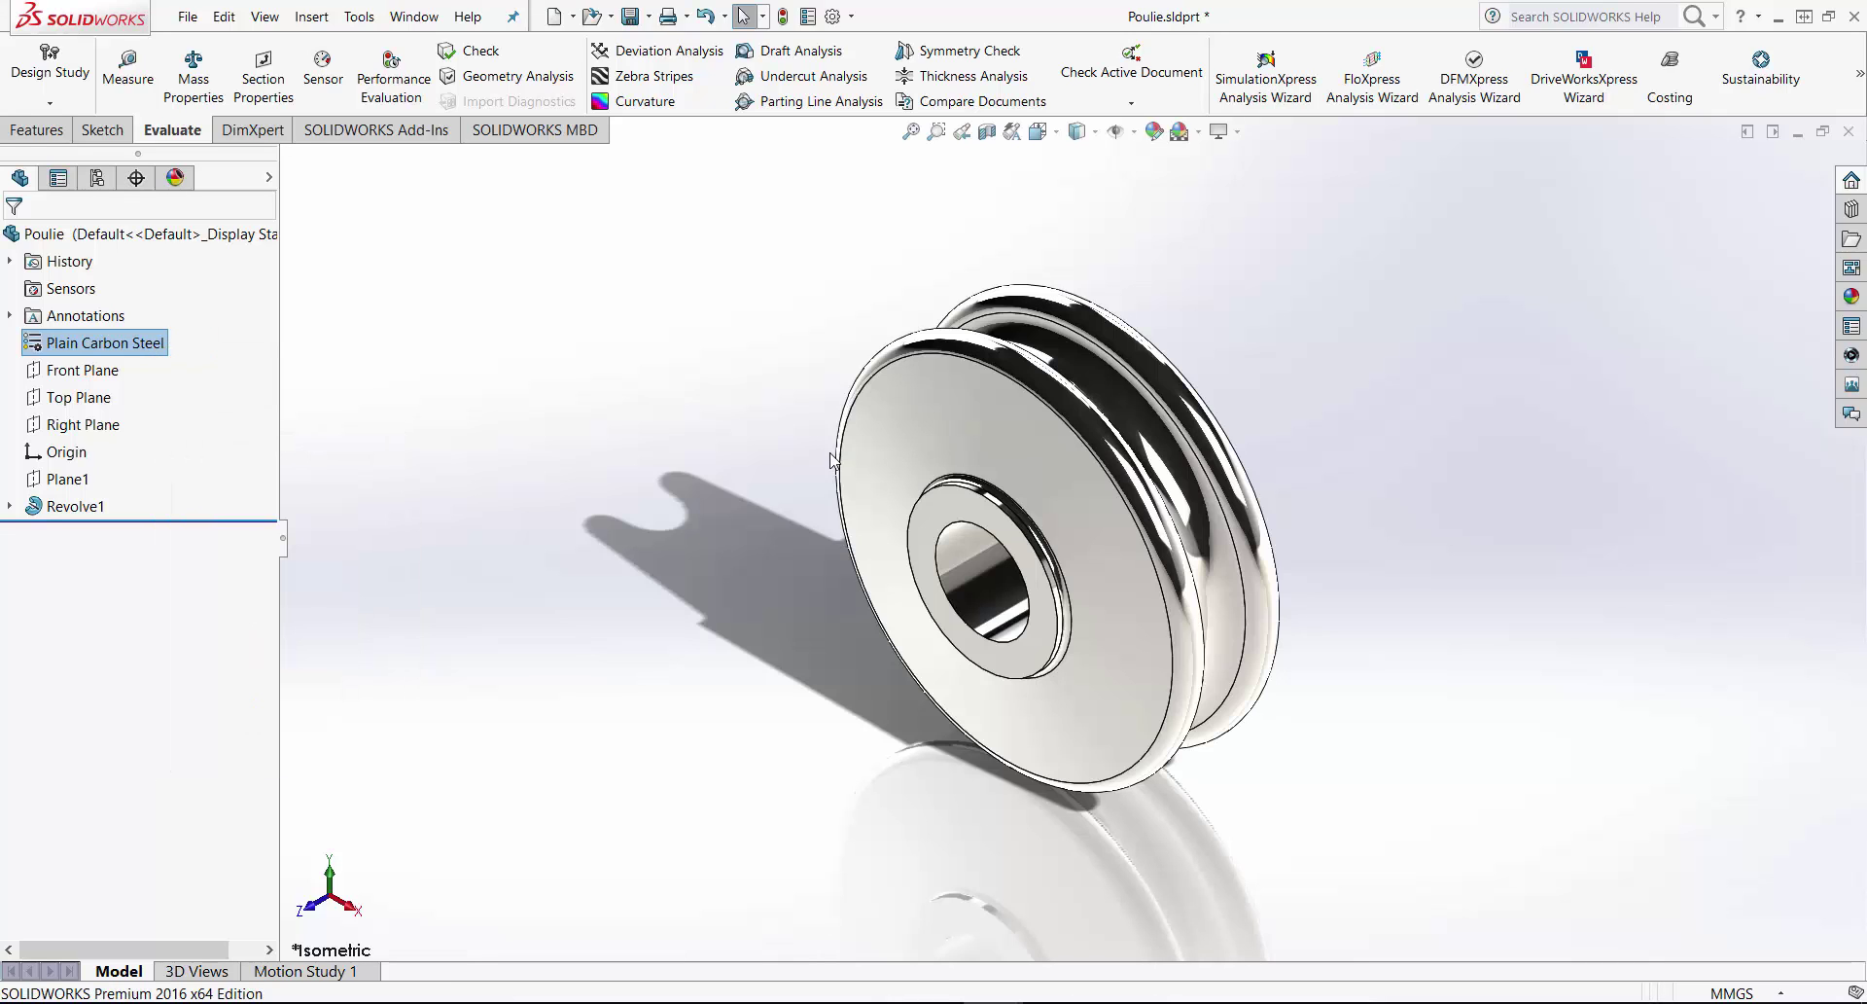
left_click(630, 16)
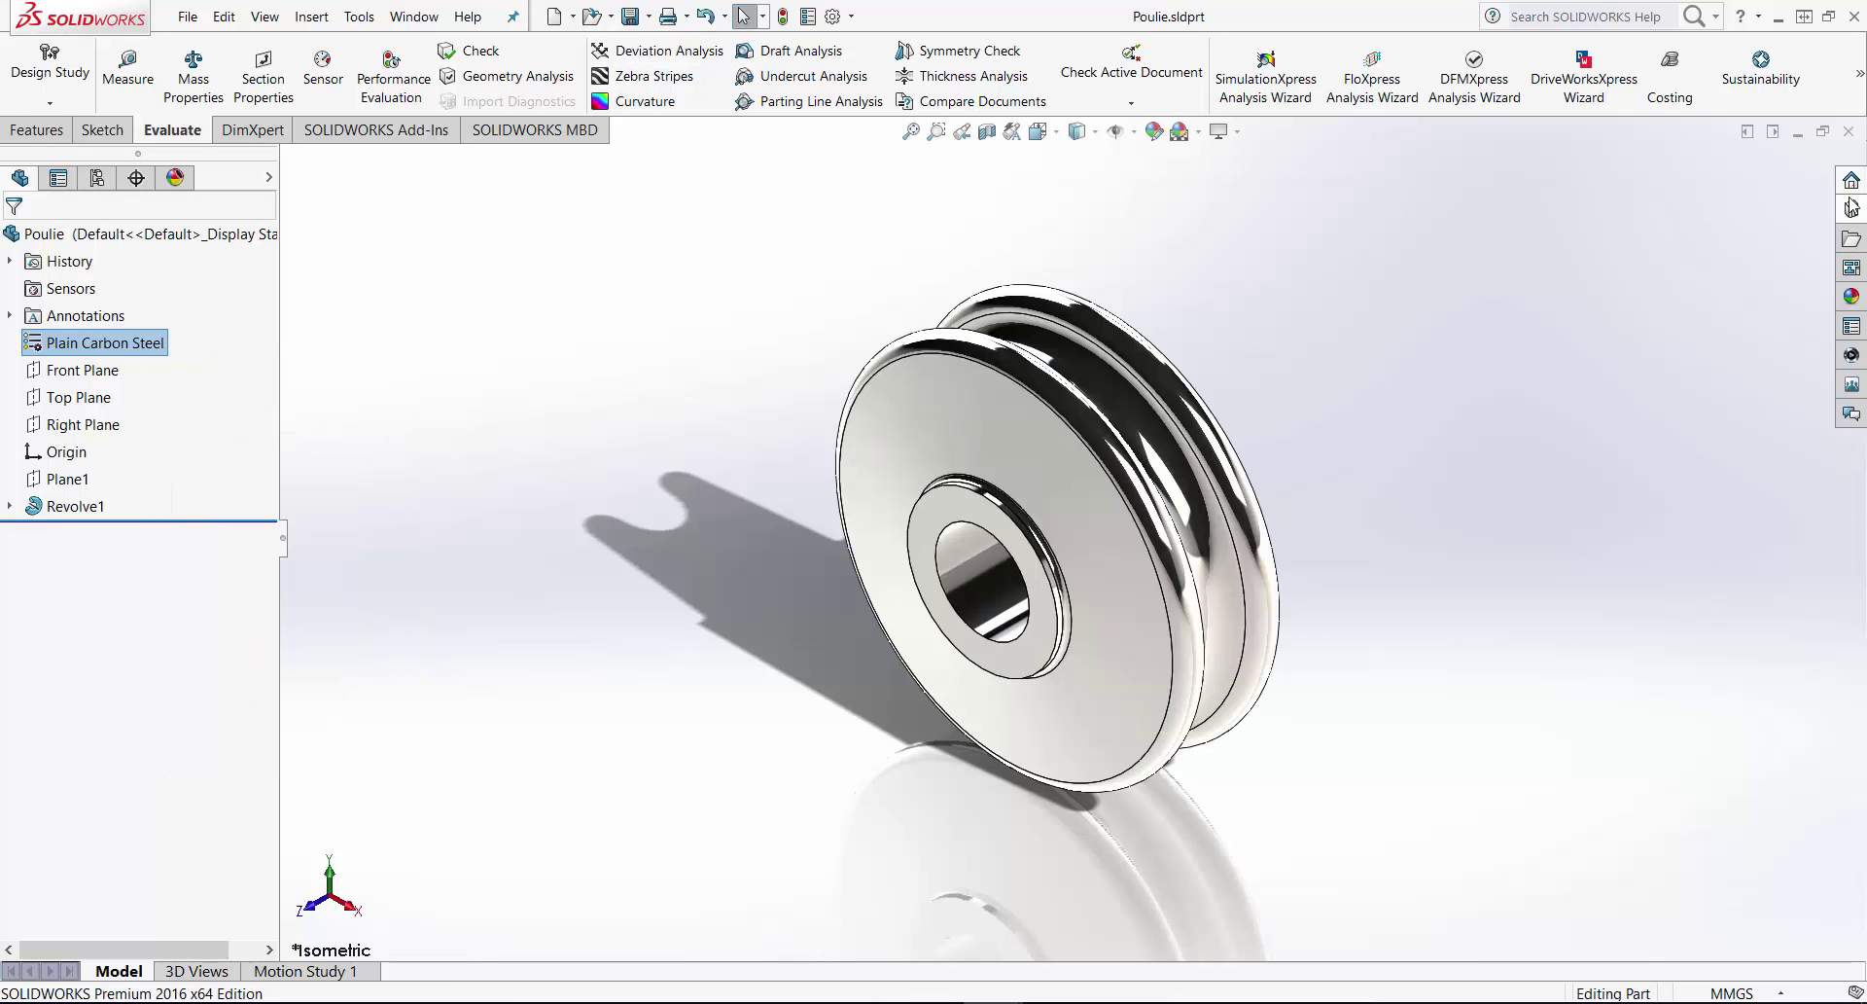
left_click(1848, 133)
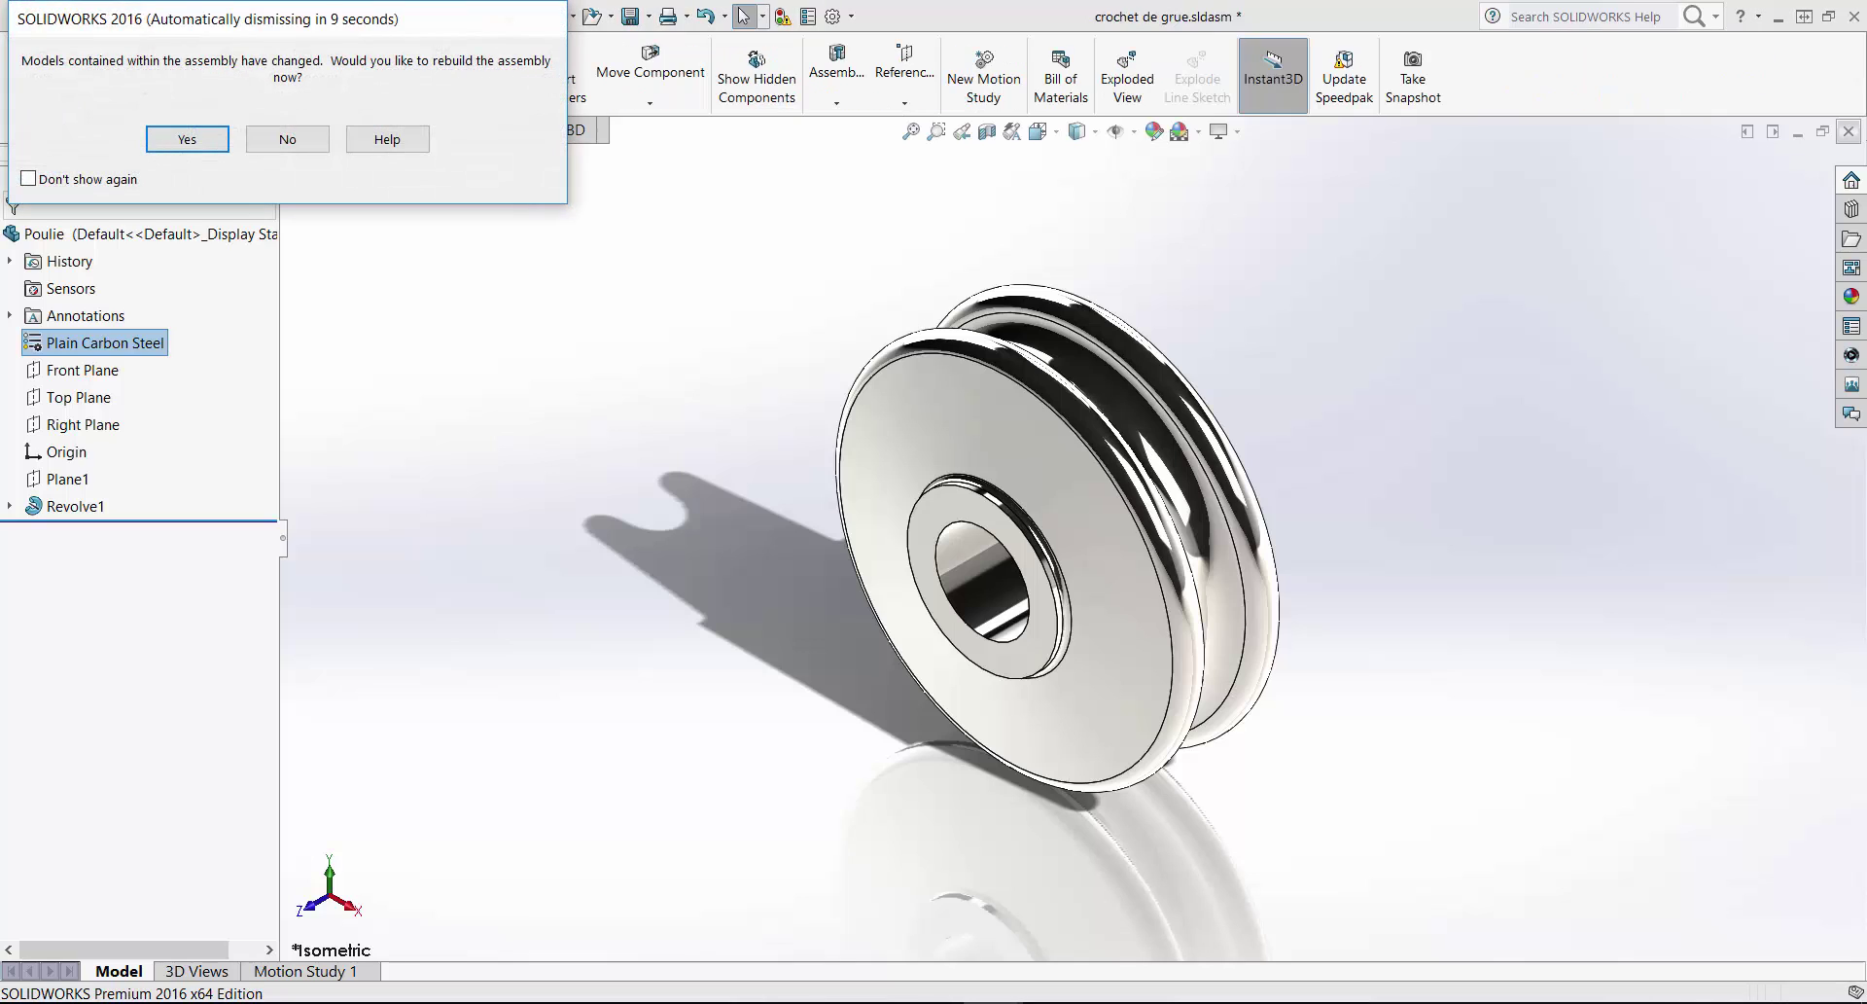
key("Return")
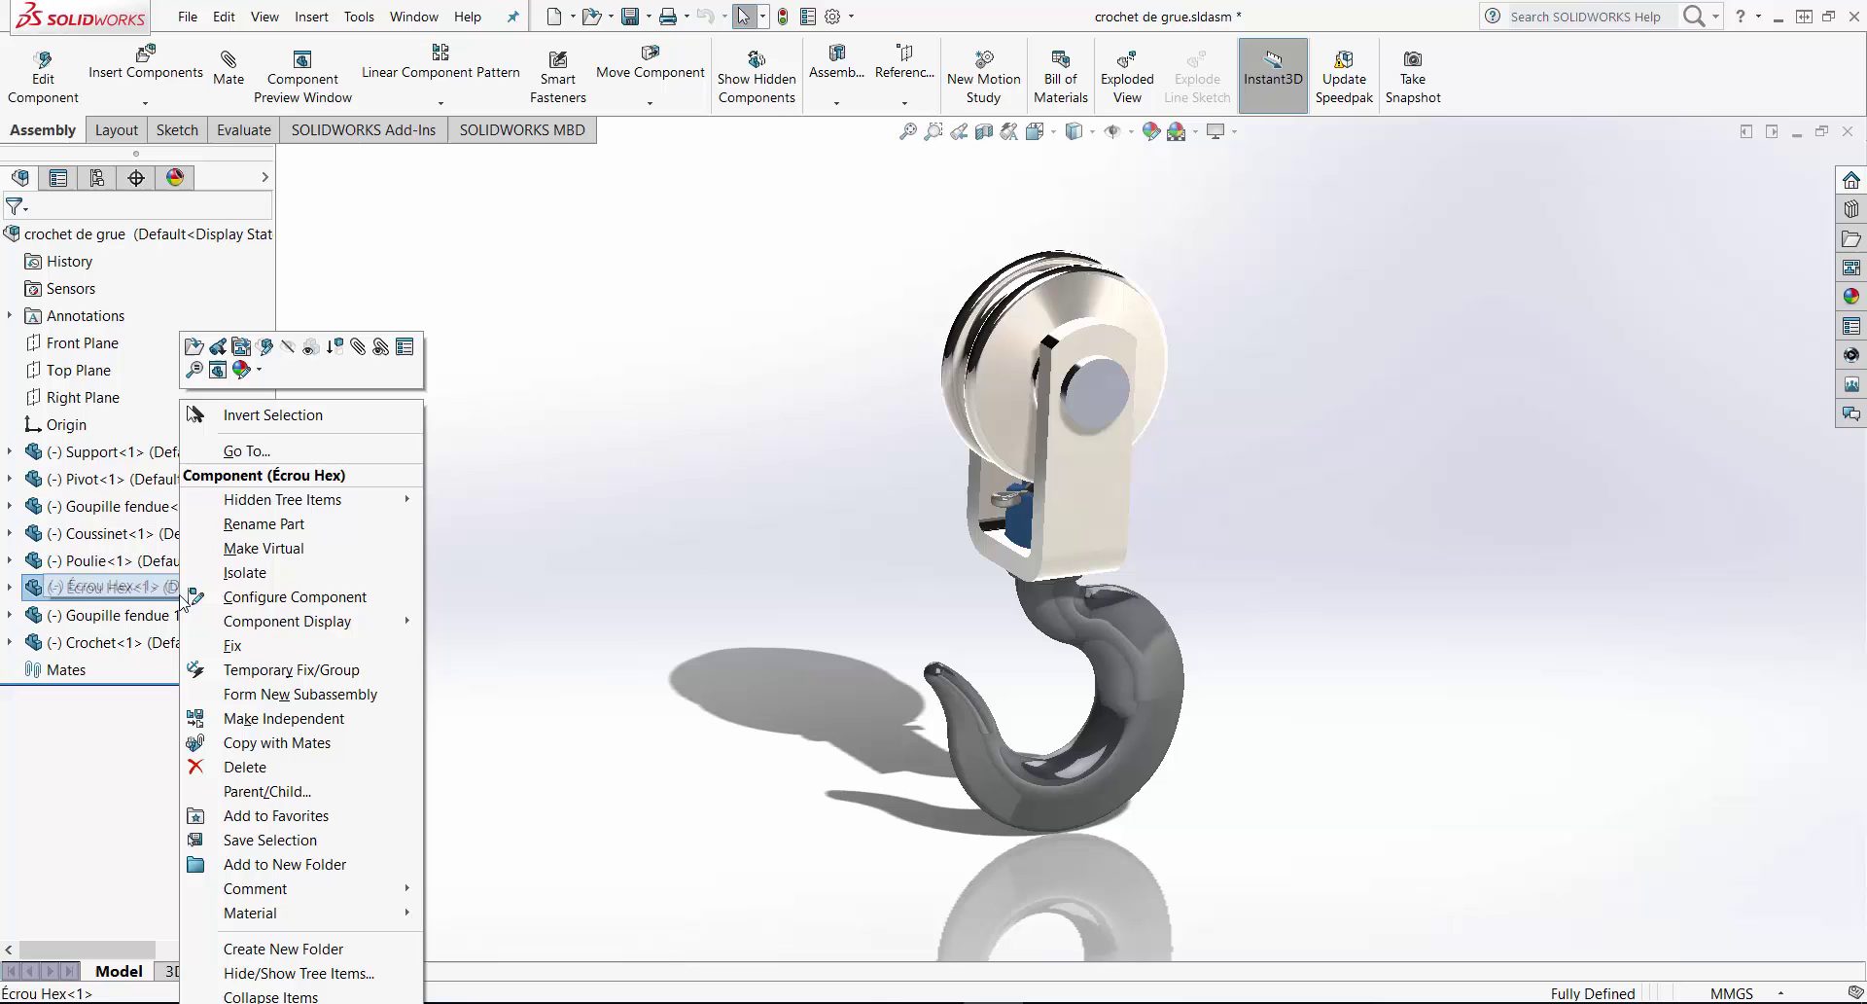
- Open the Écrou Hex part and recognize its M10 Clearance Hole1 and Chamfer1 features
left_click(194, 347)
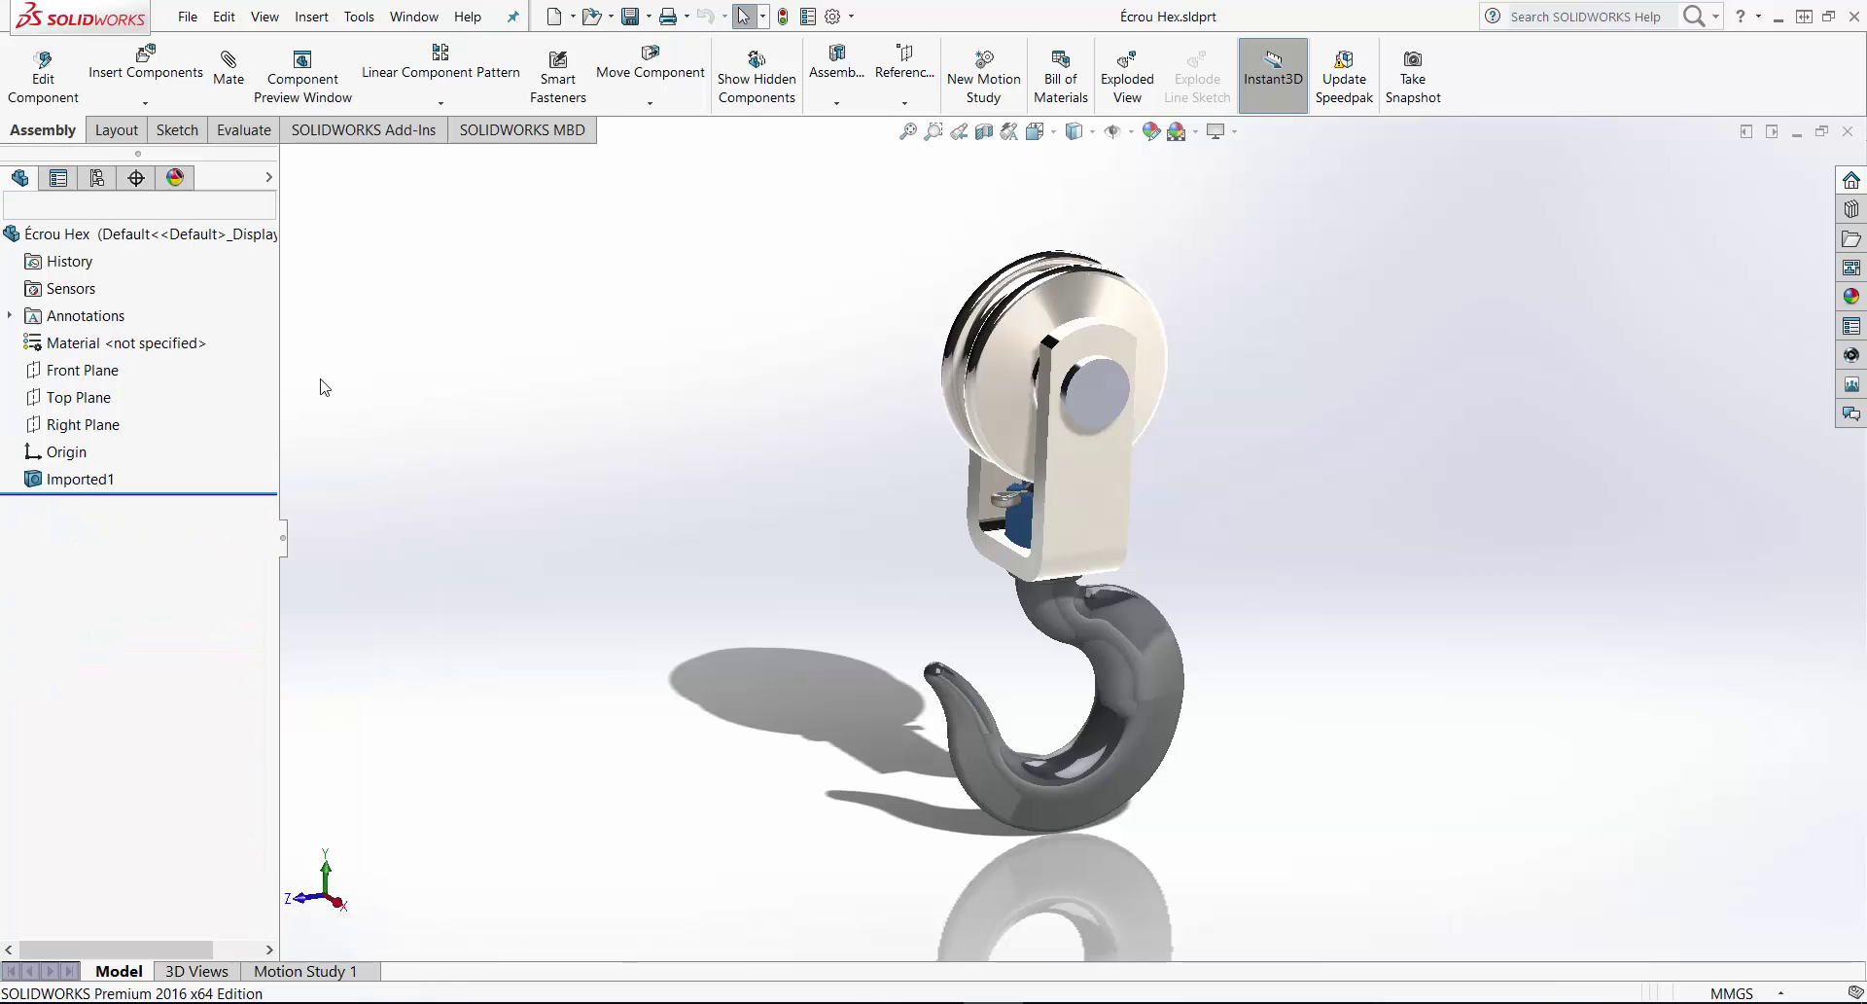
right_click(95, 488)
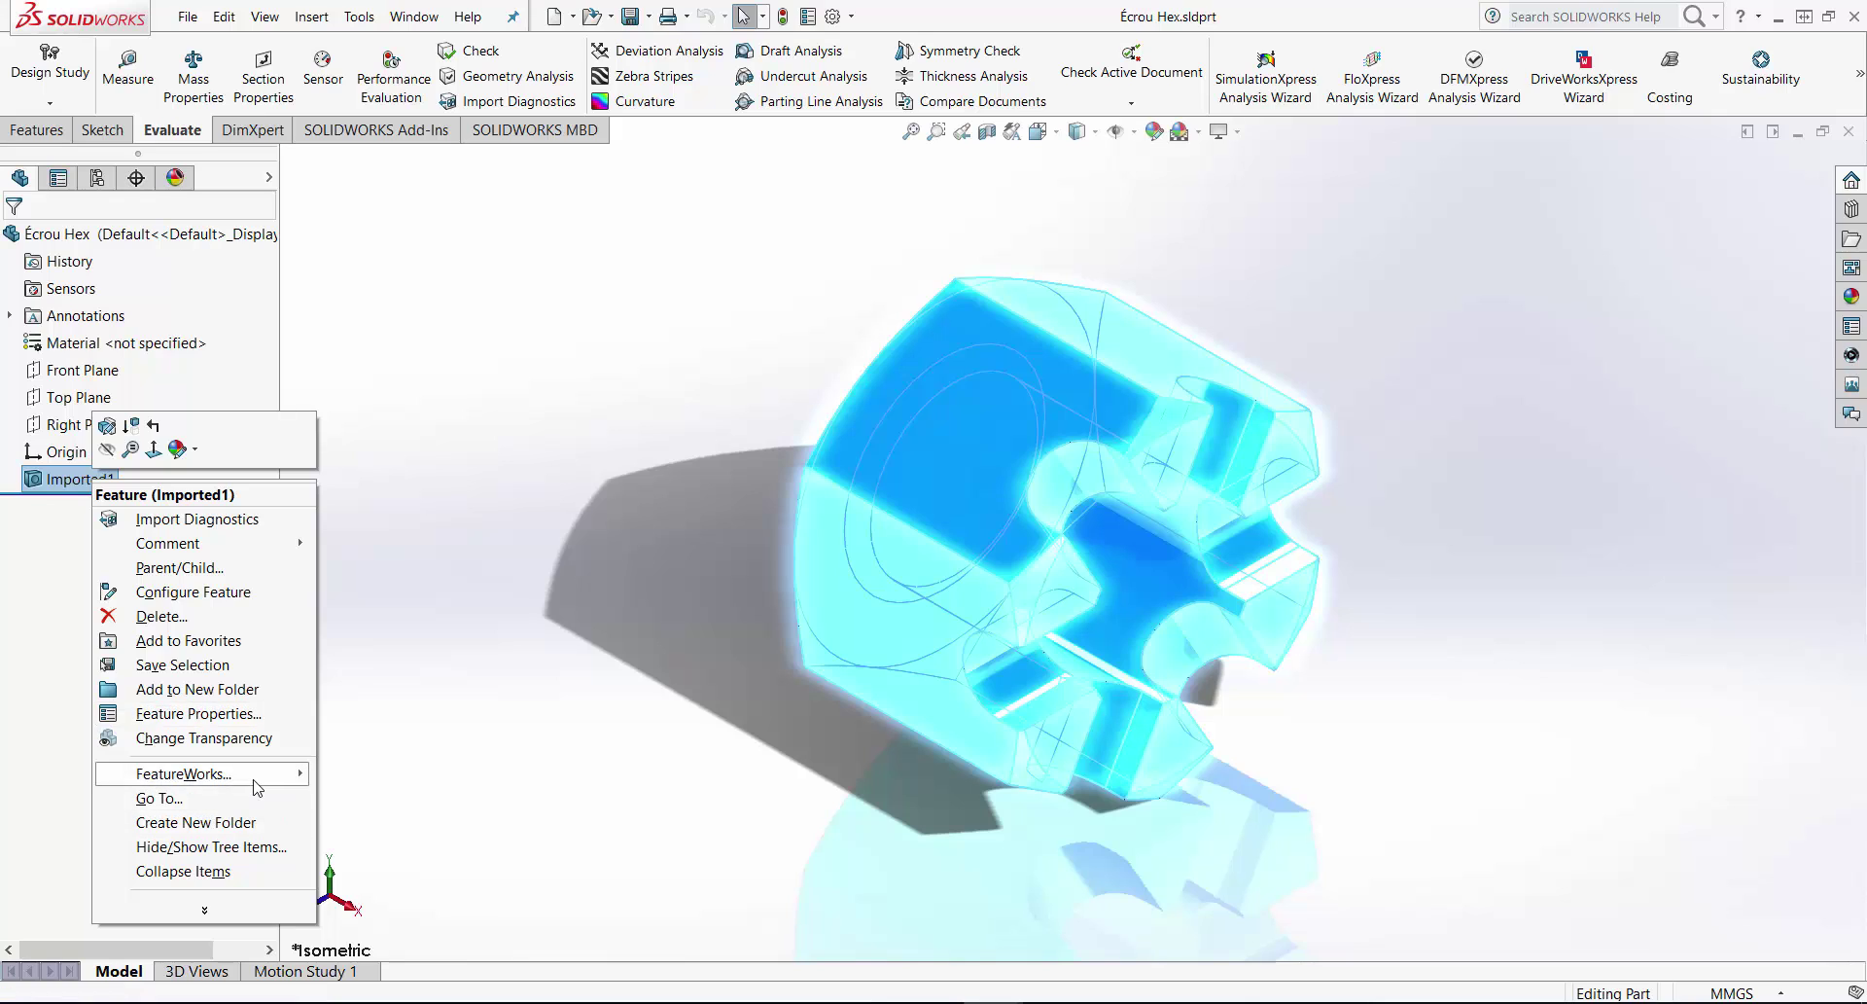
mouse_move(256, 785)
left_click(407, 781)
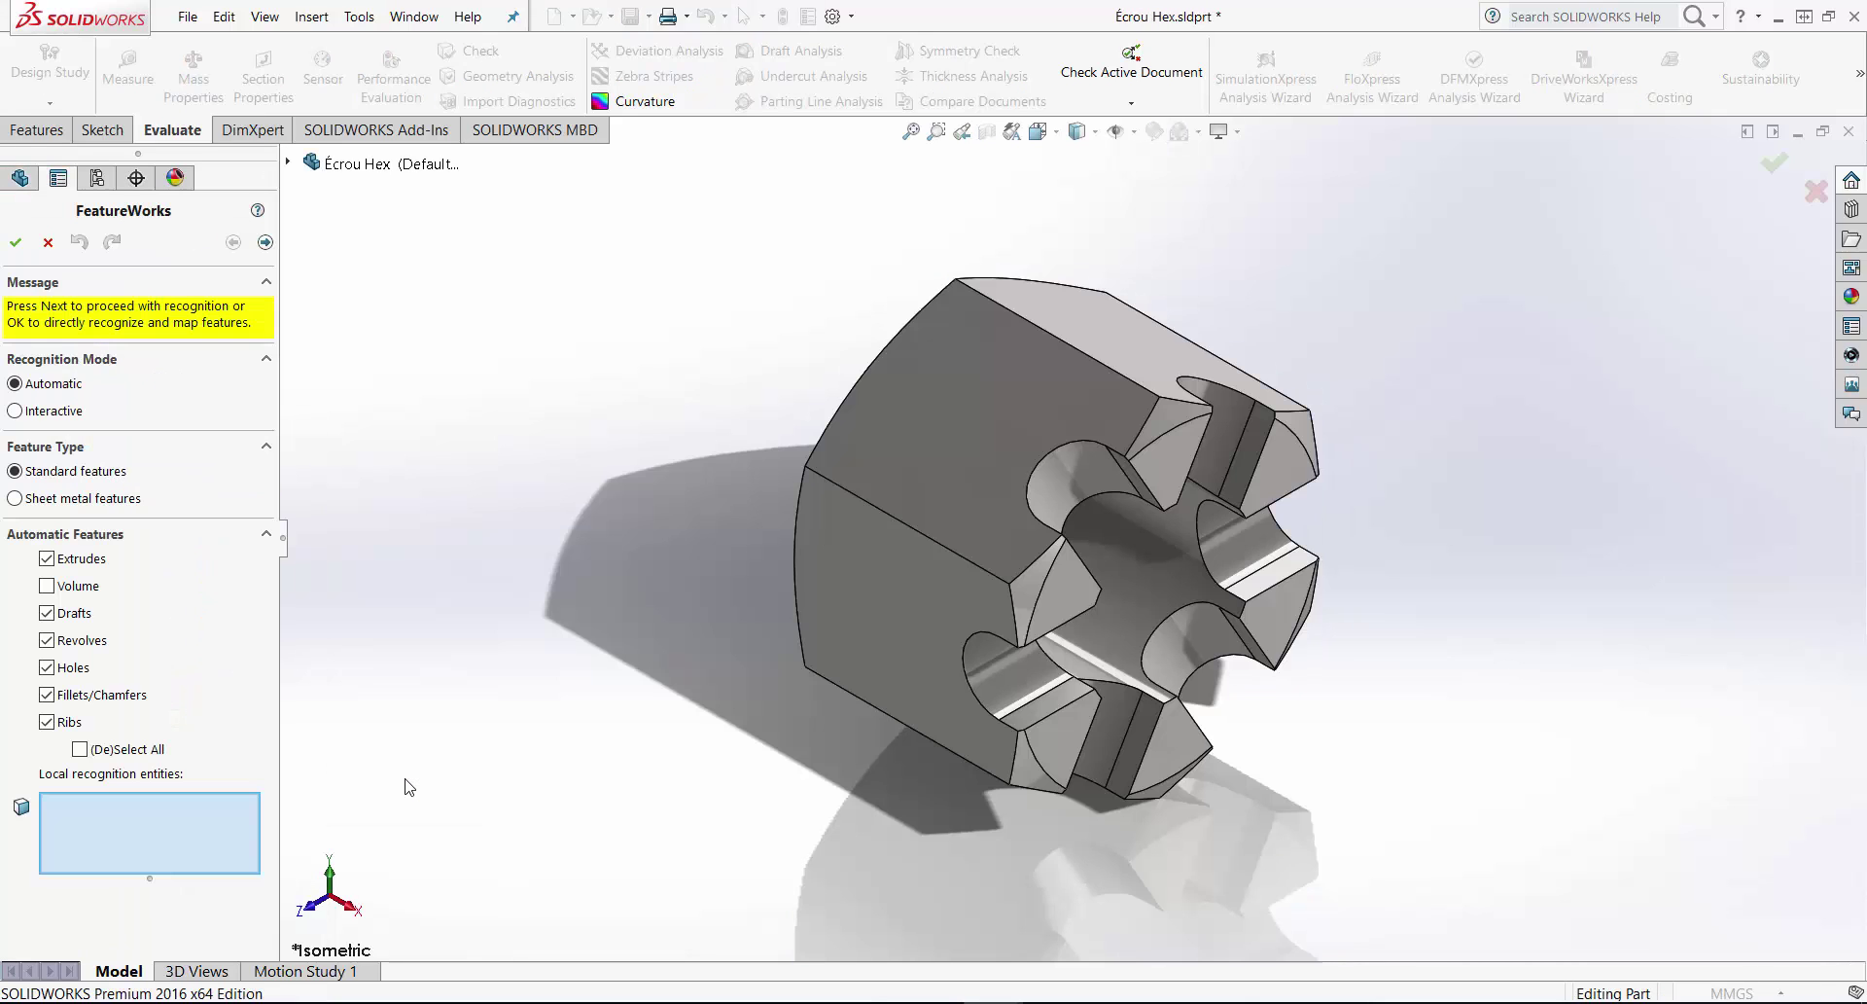
key("Return")
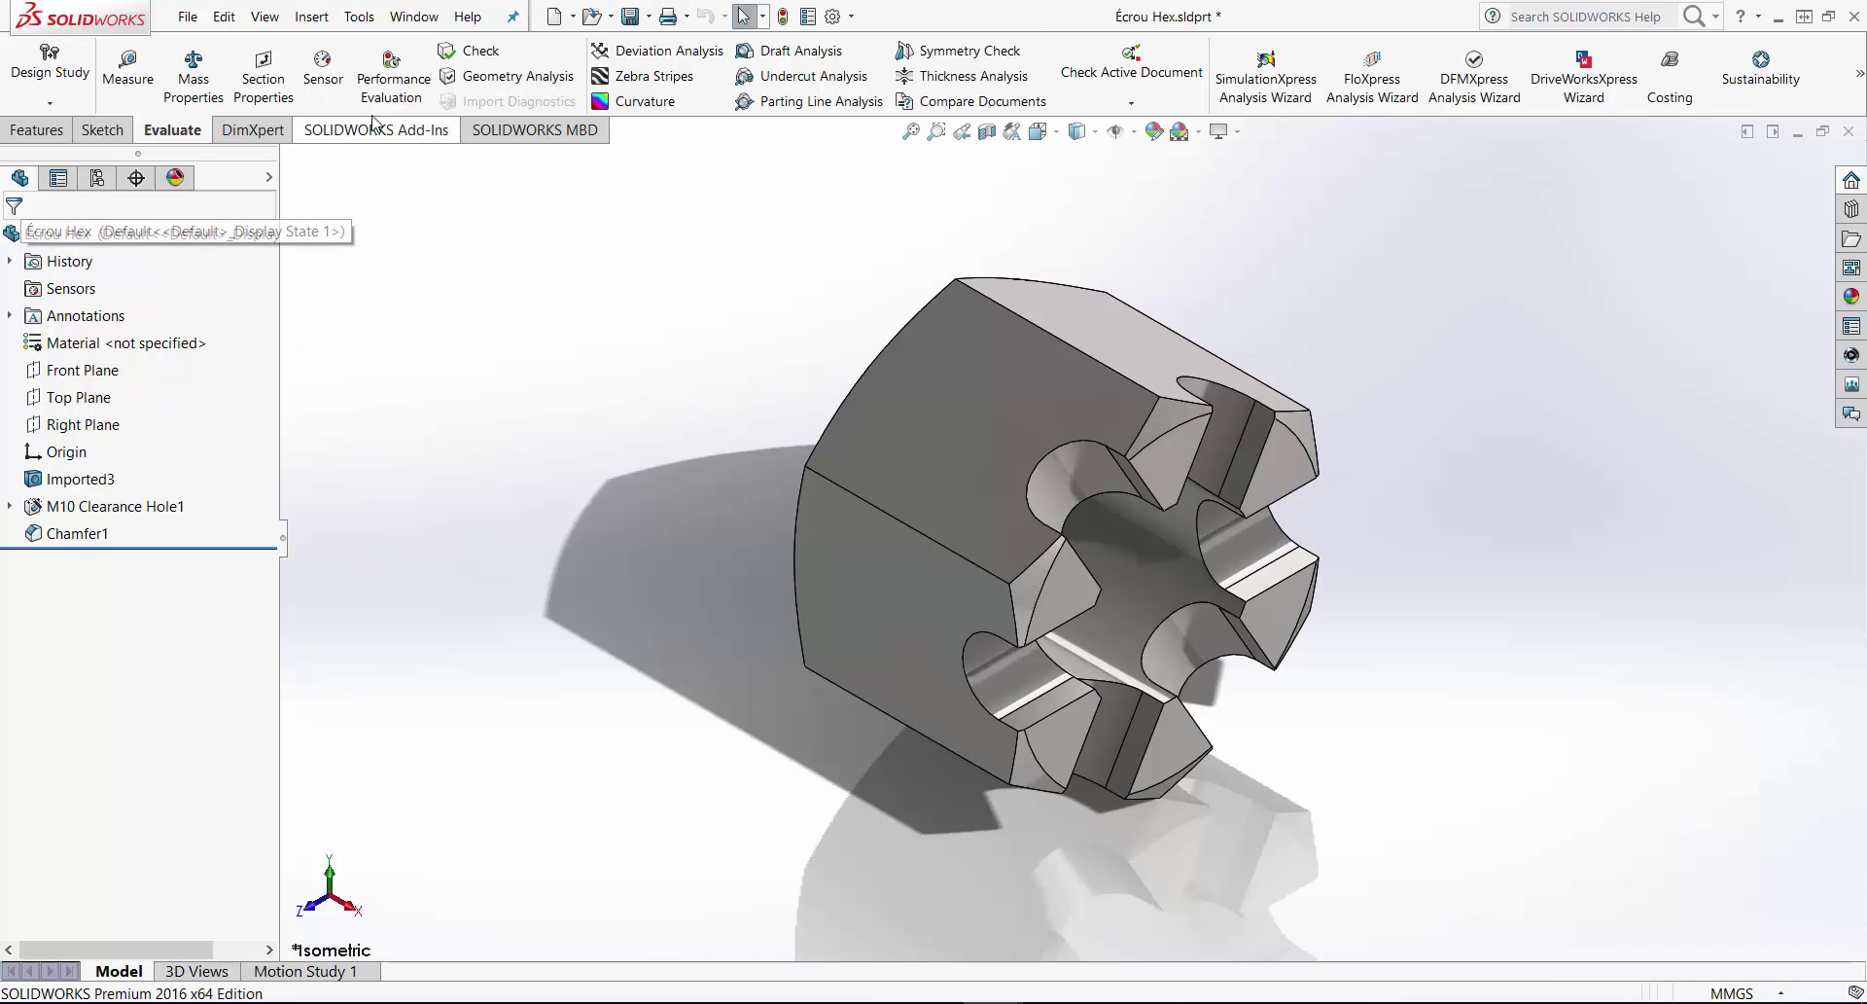
- Assign 1060 Alloy to the nut, save it, and rebuild the assembly
left_click(107, 348)
right_click(107, 348)
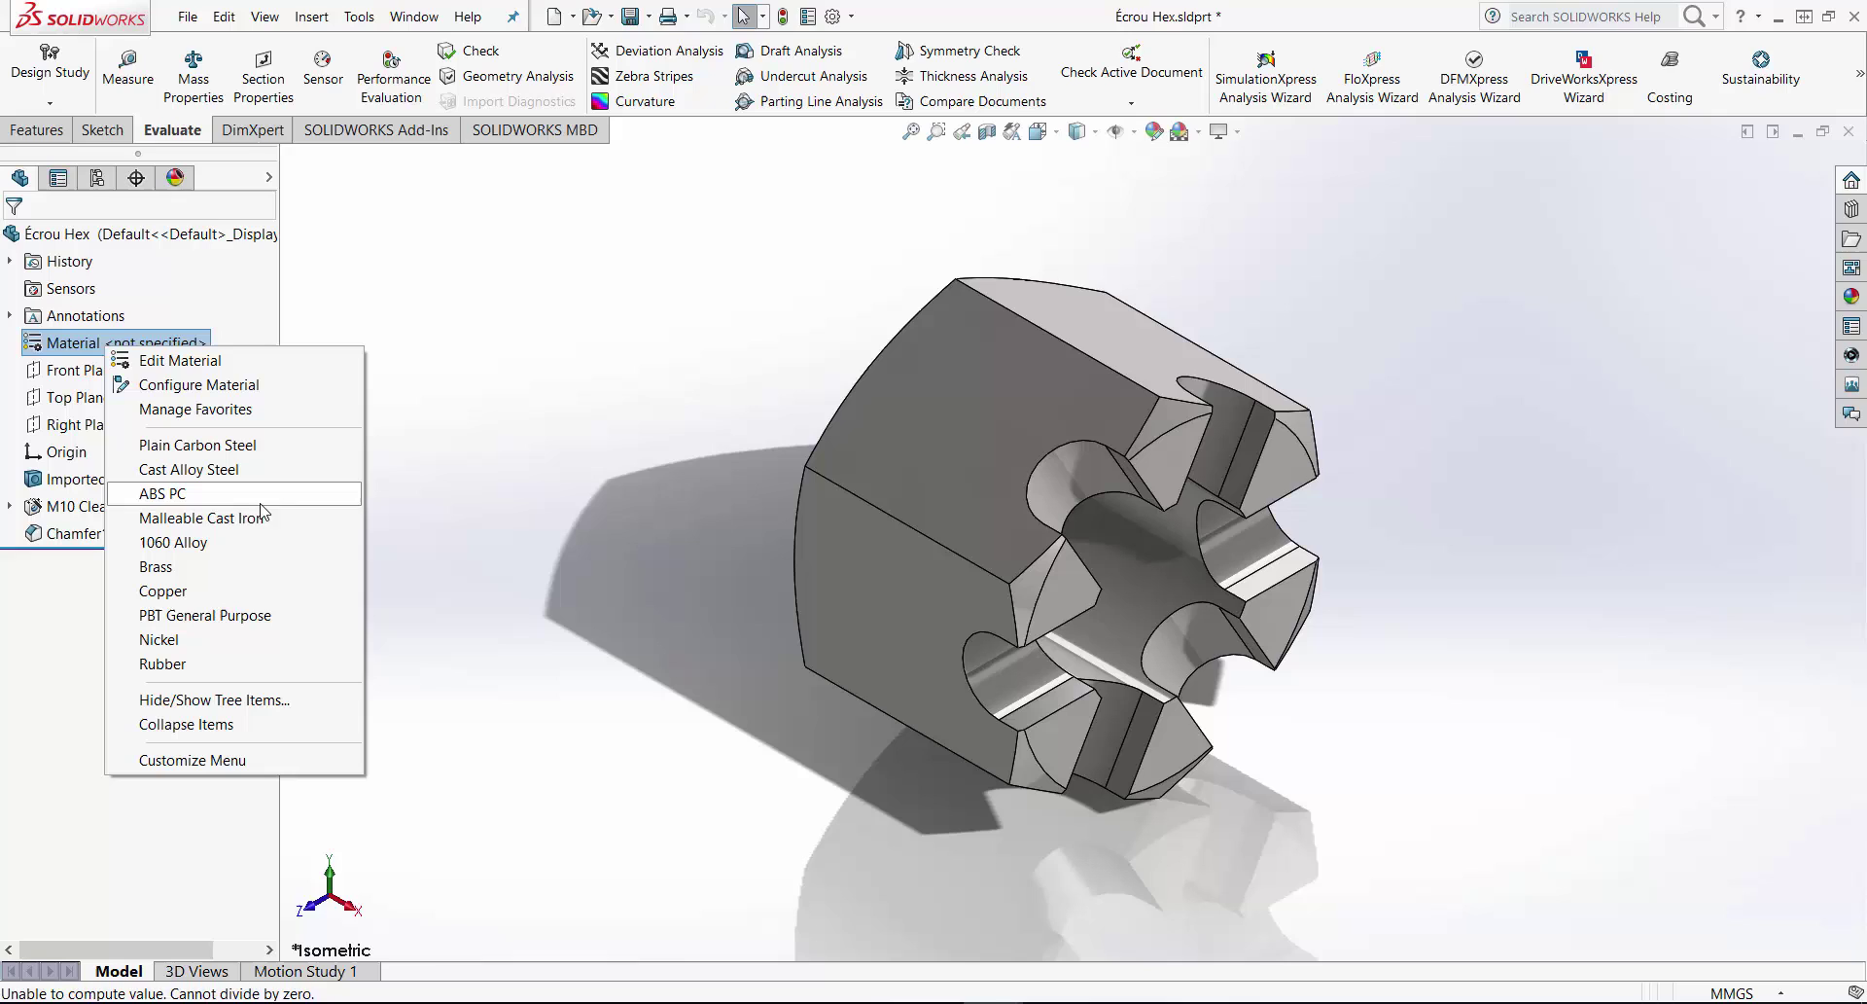
left_click(197, 541)
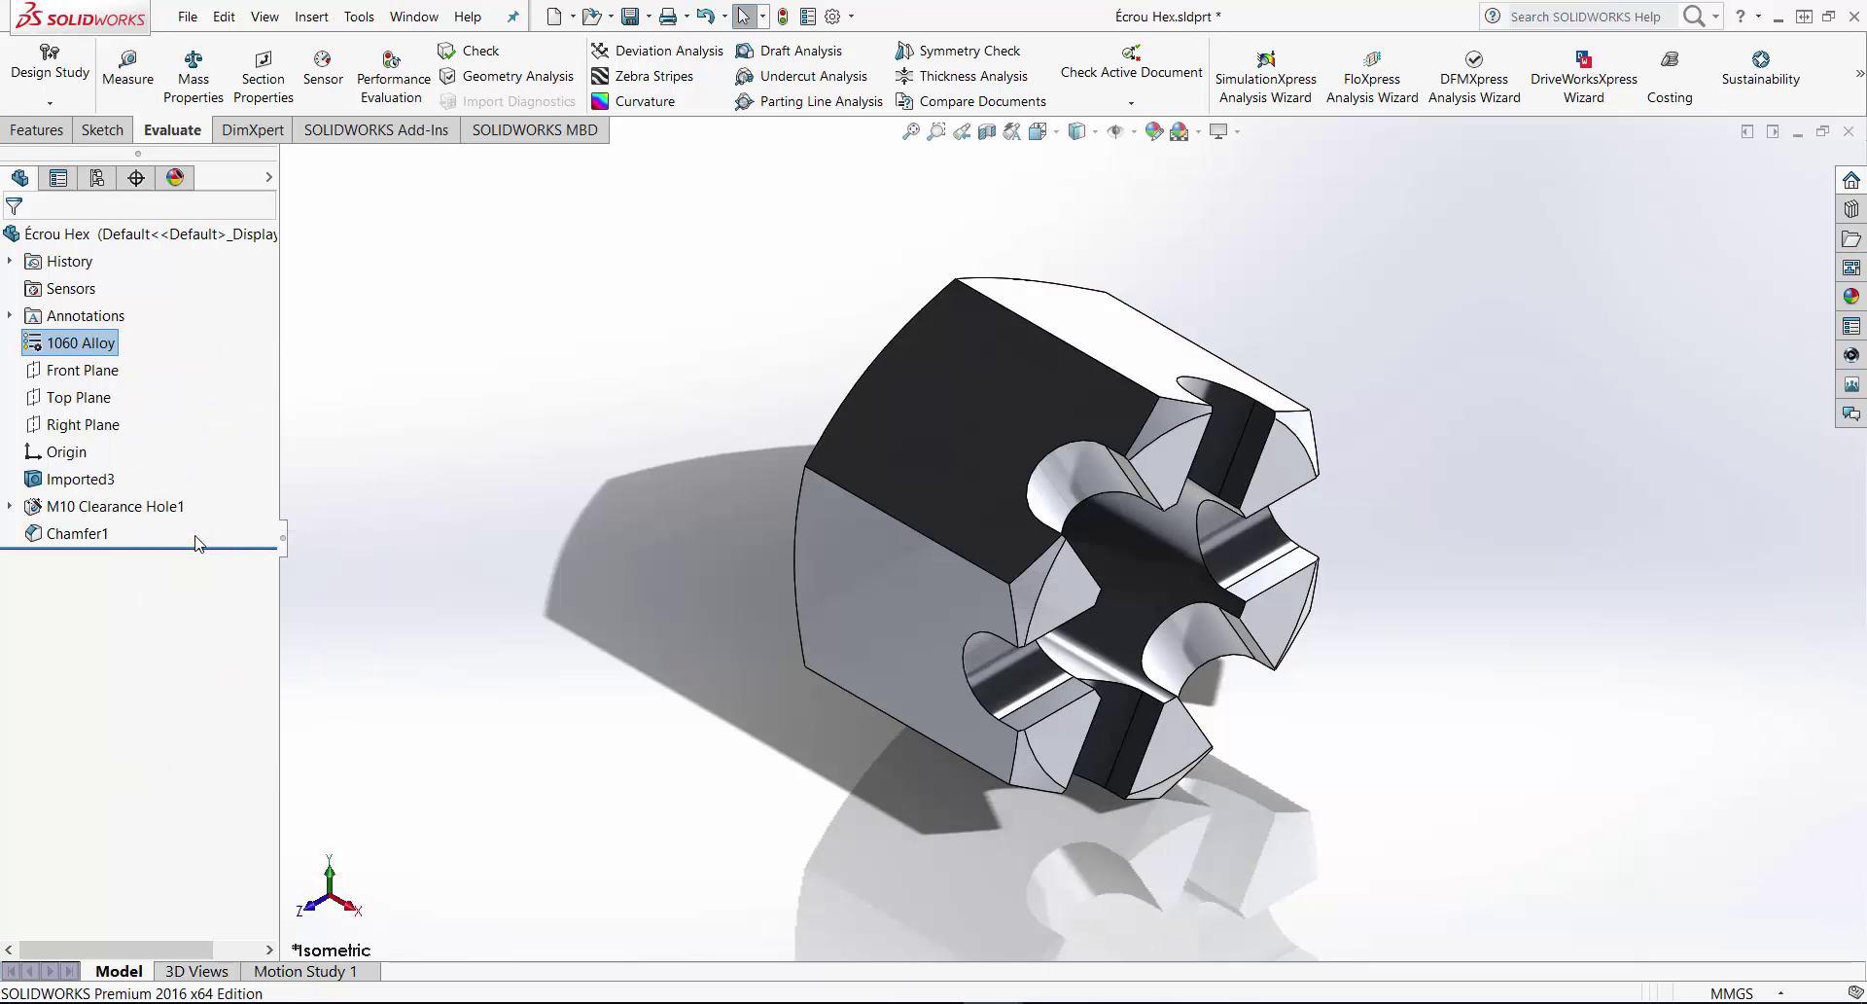
left_click(631, 19)
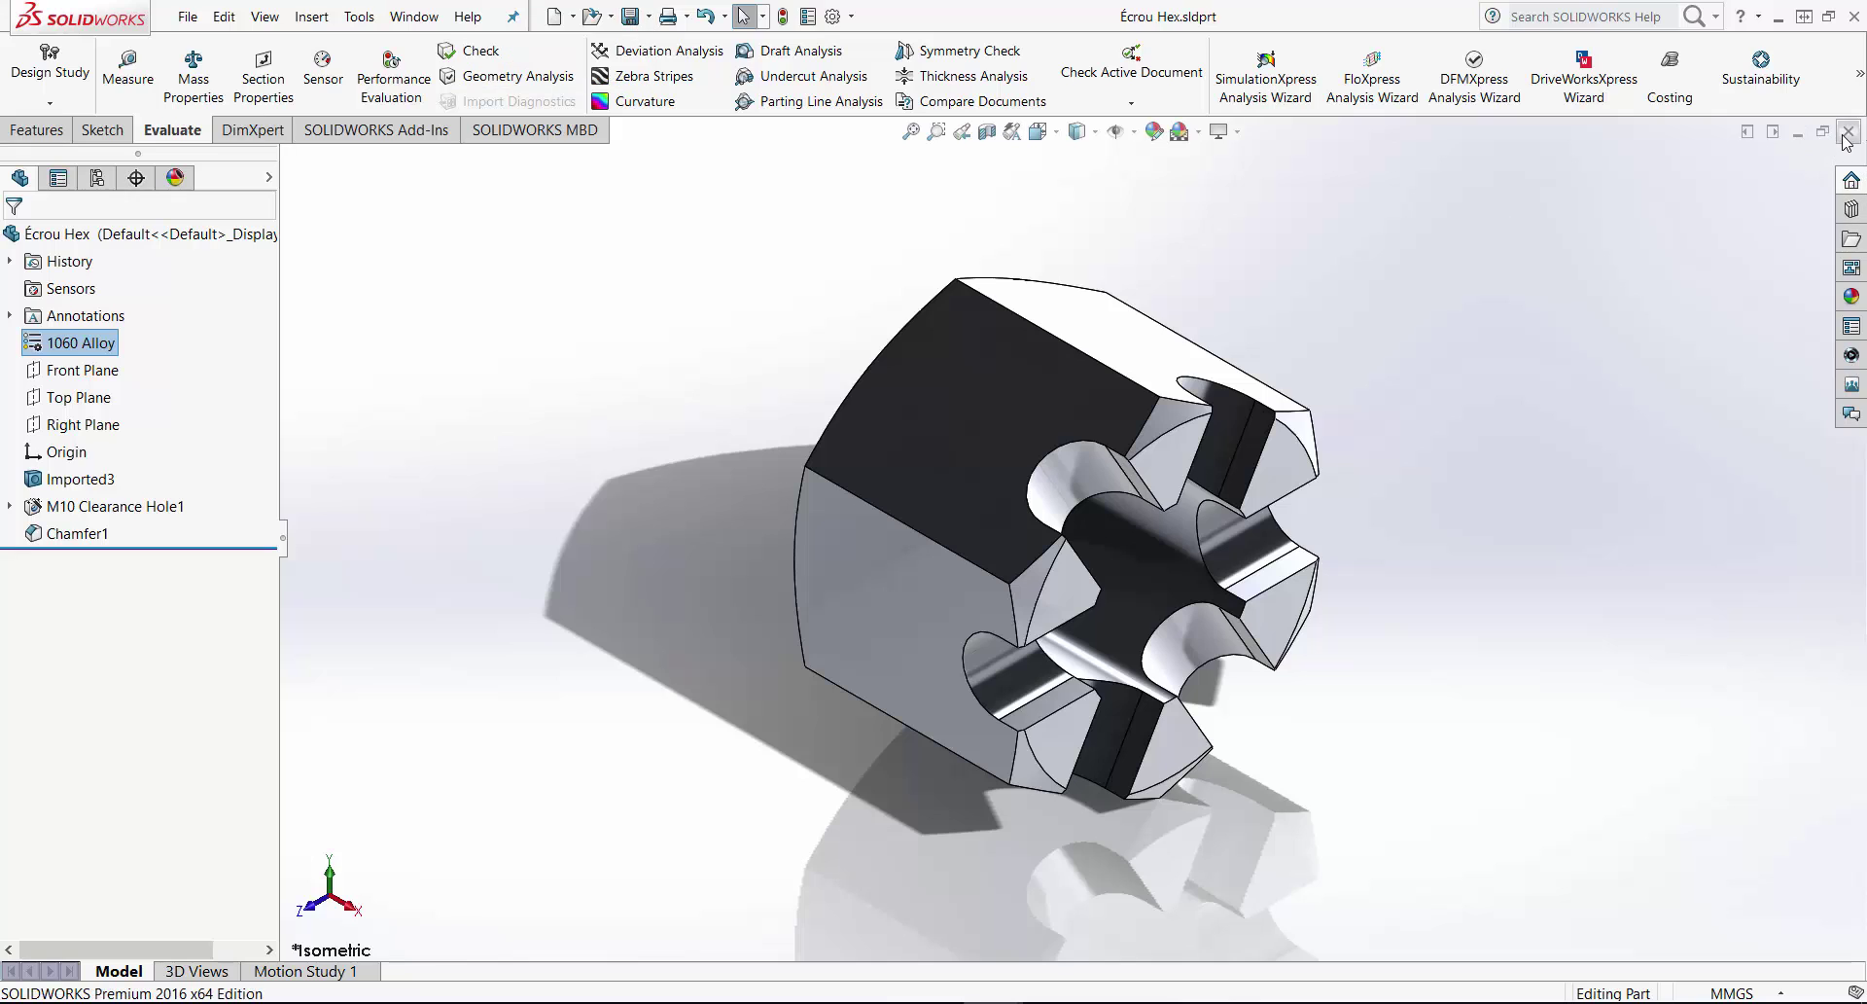
key("ctrl+Tab")
key("Return")
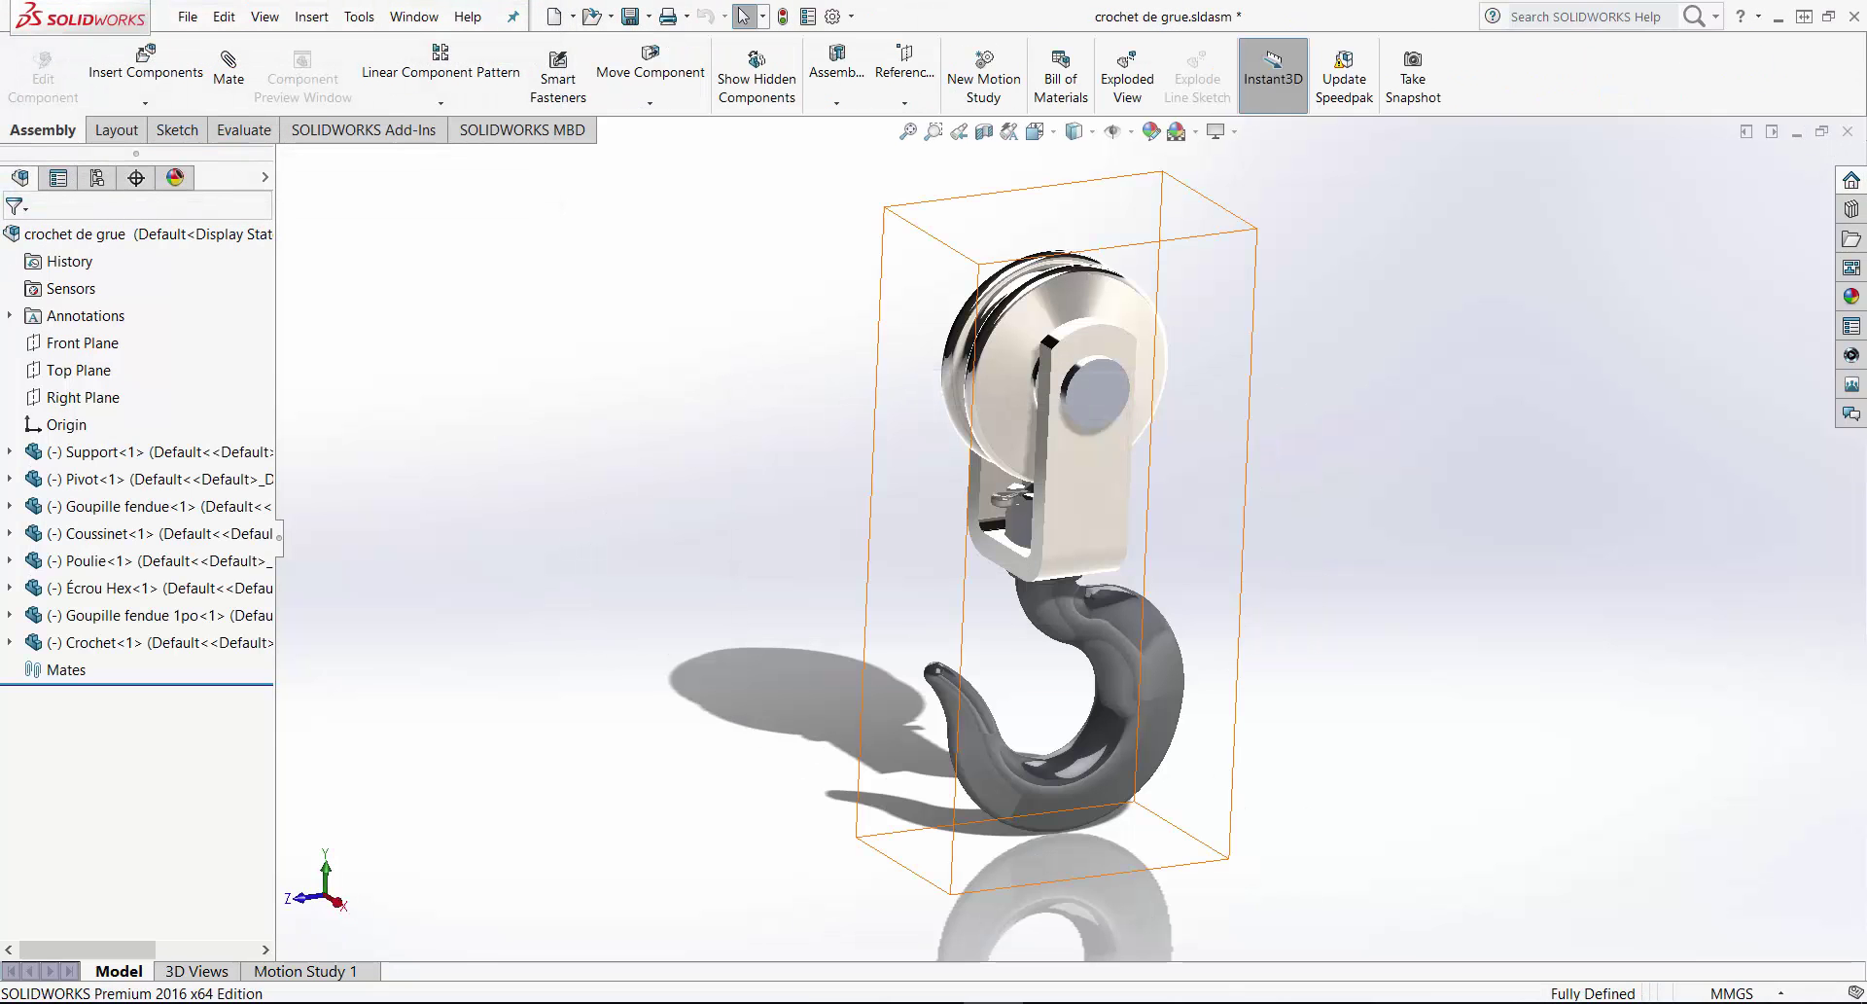
- Open the Goupille fendue 1po part and recognize its extrude, draft and fillet features
right_click(202, 615)
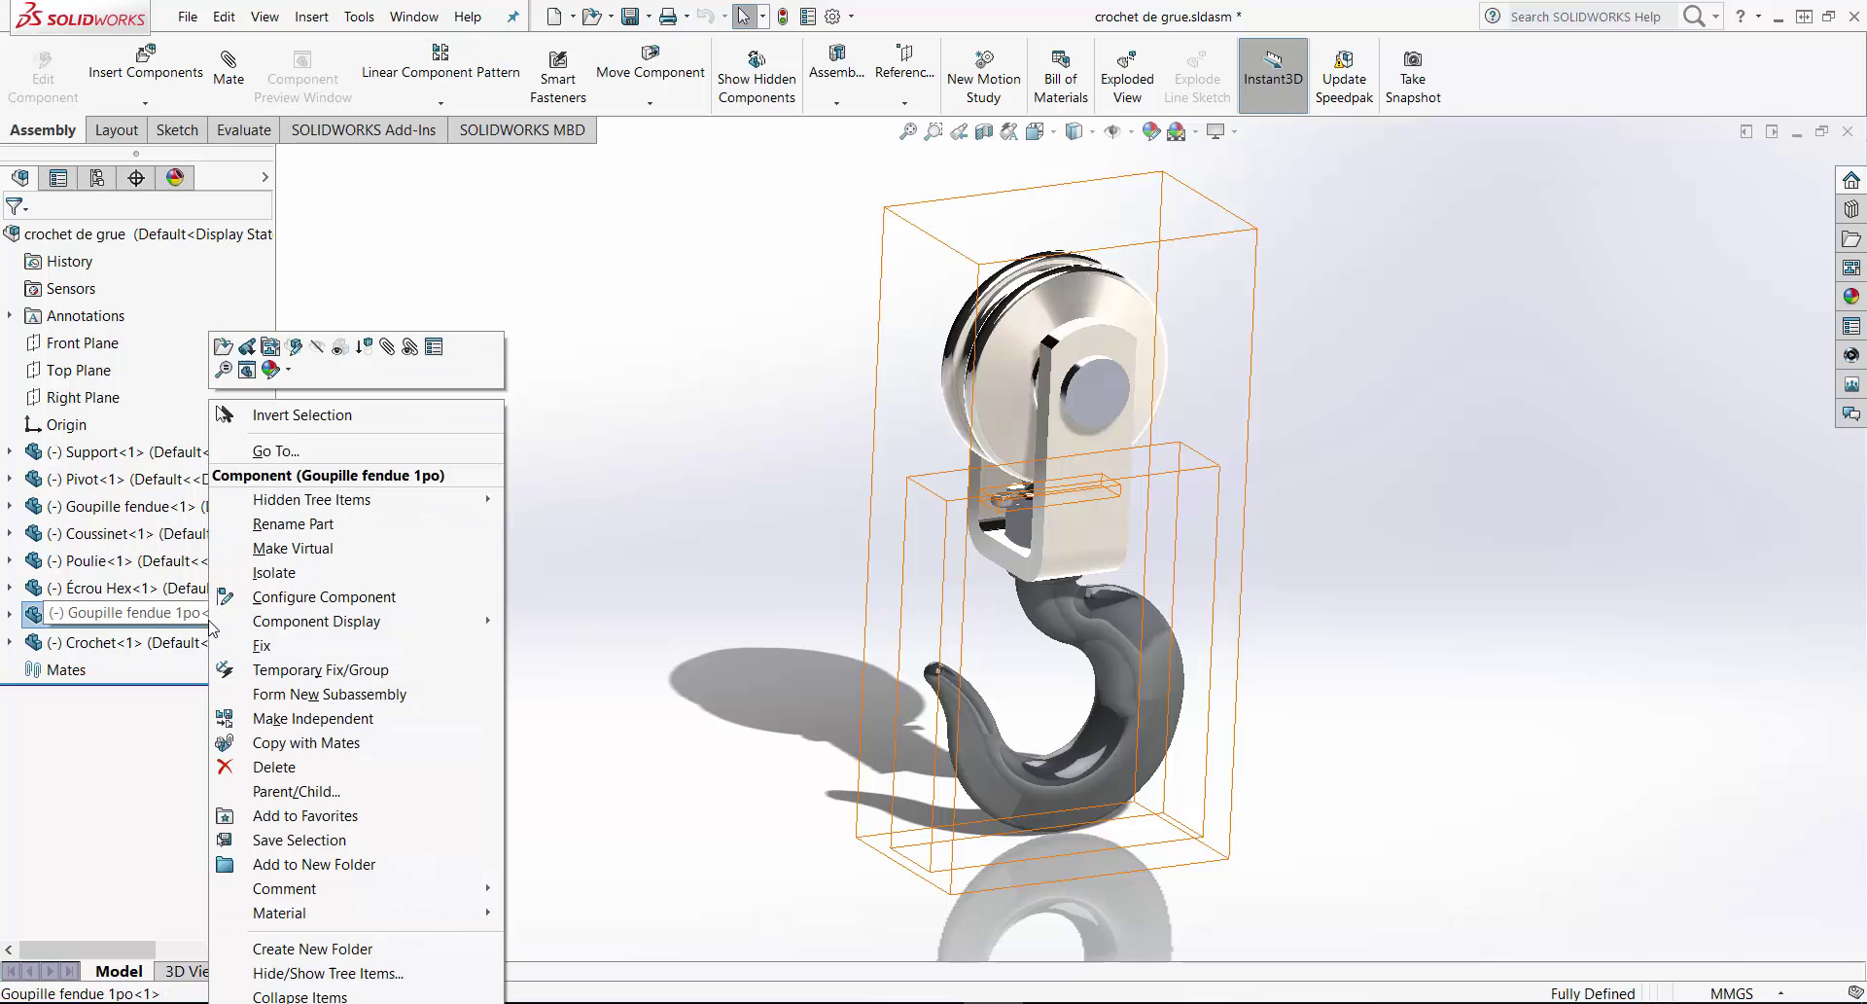
left_click(224, 347)
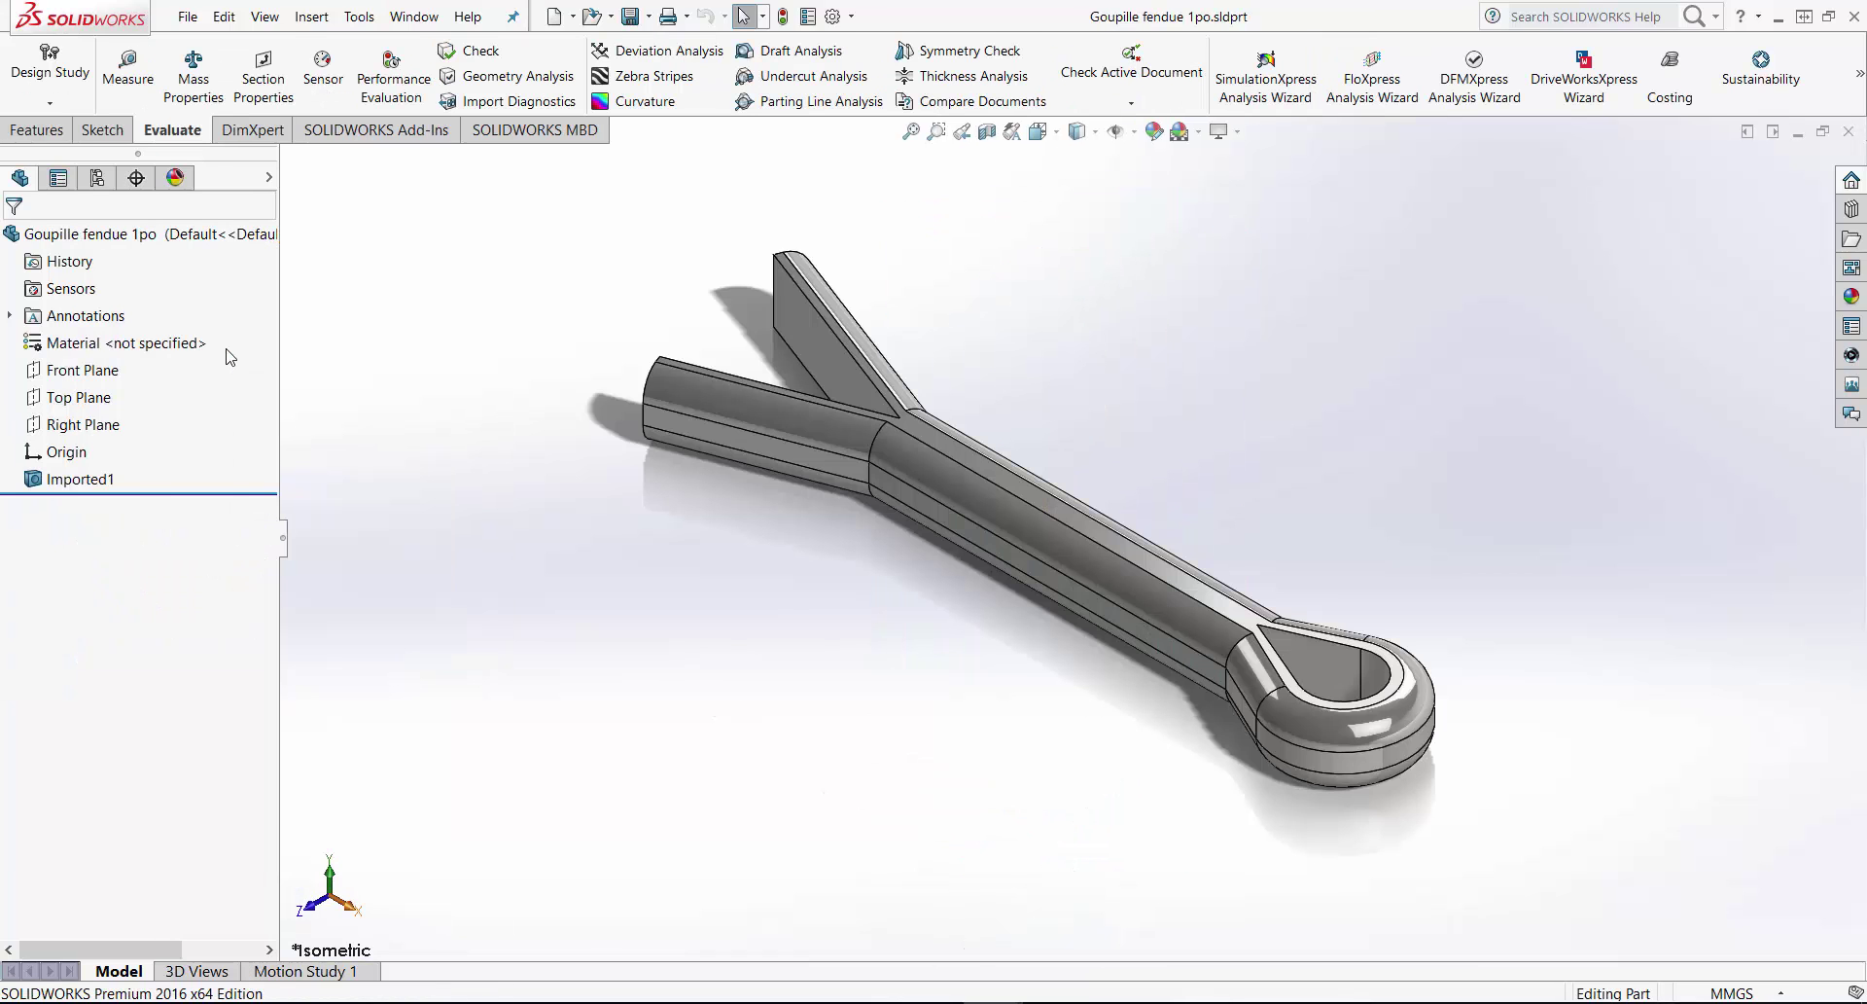
right_click(133, 480)
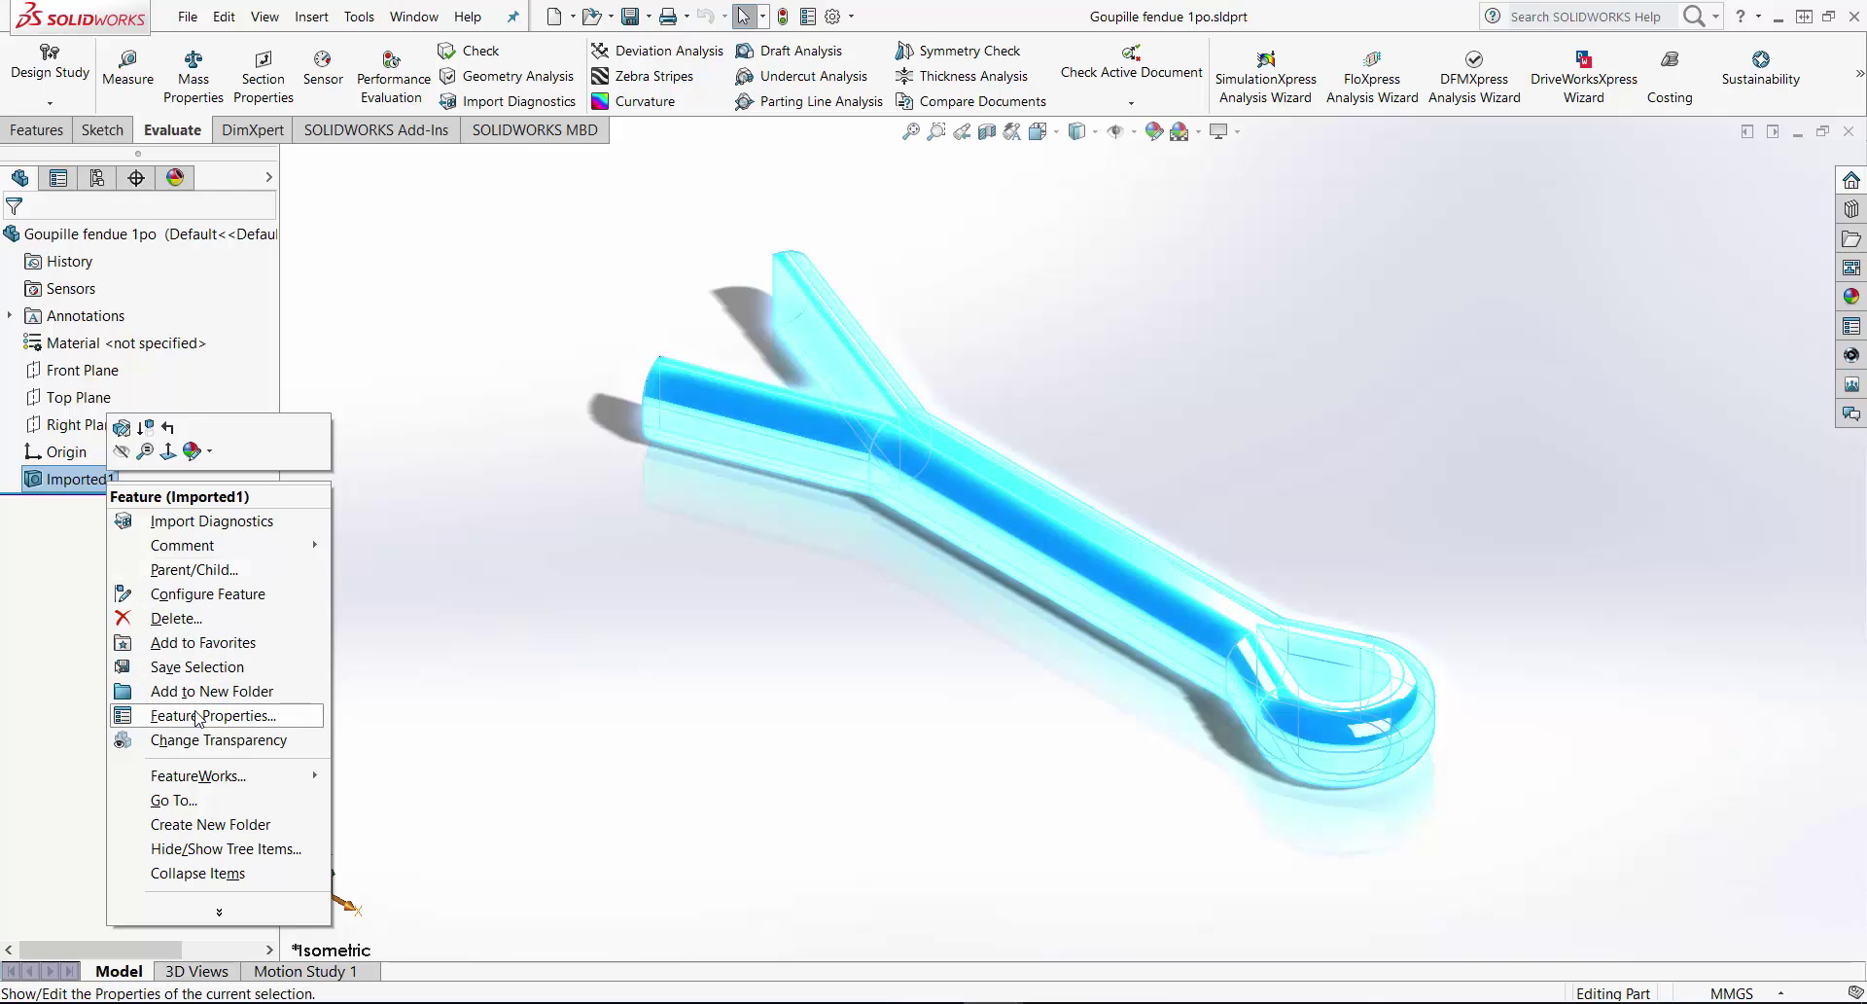
mouse_move(243, 776)
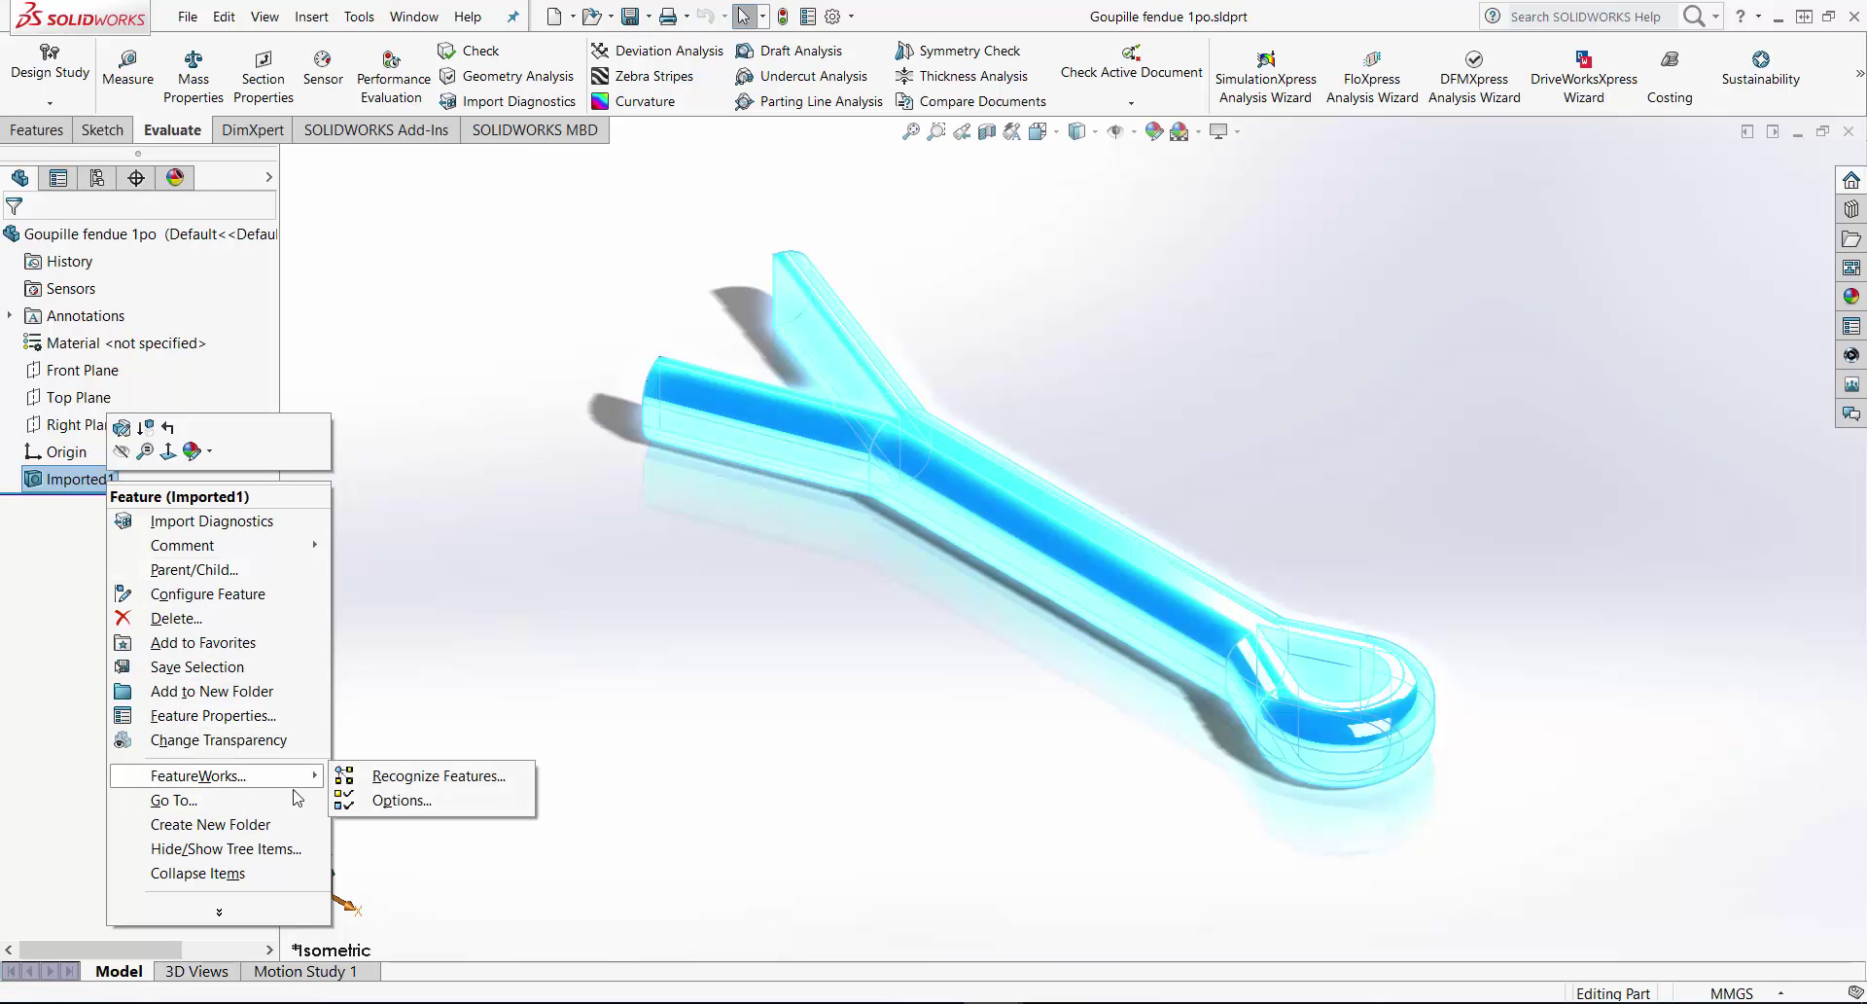
left_click(424, 776)
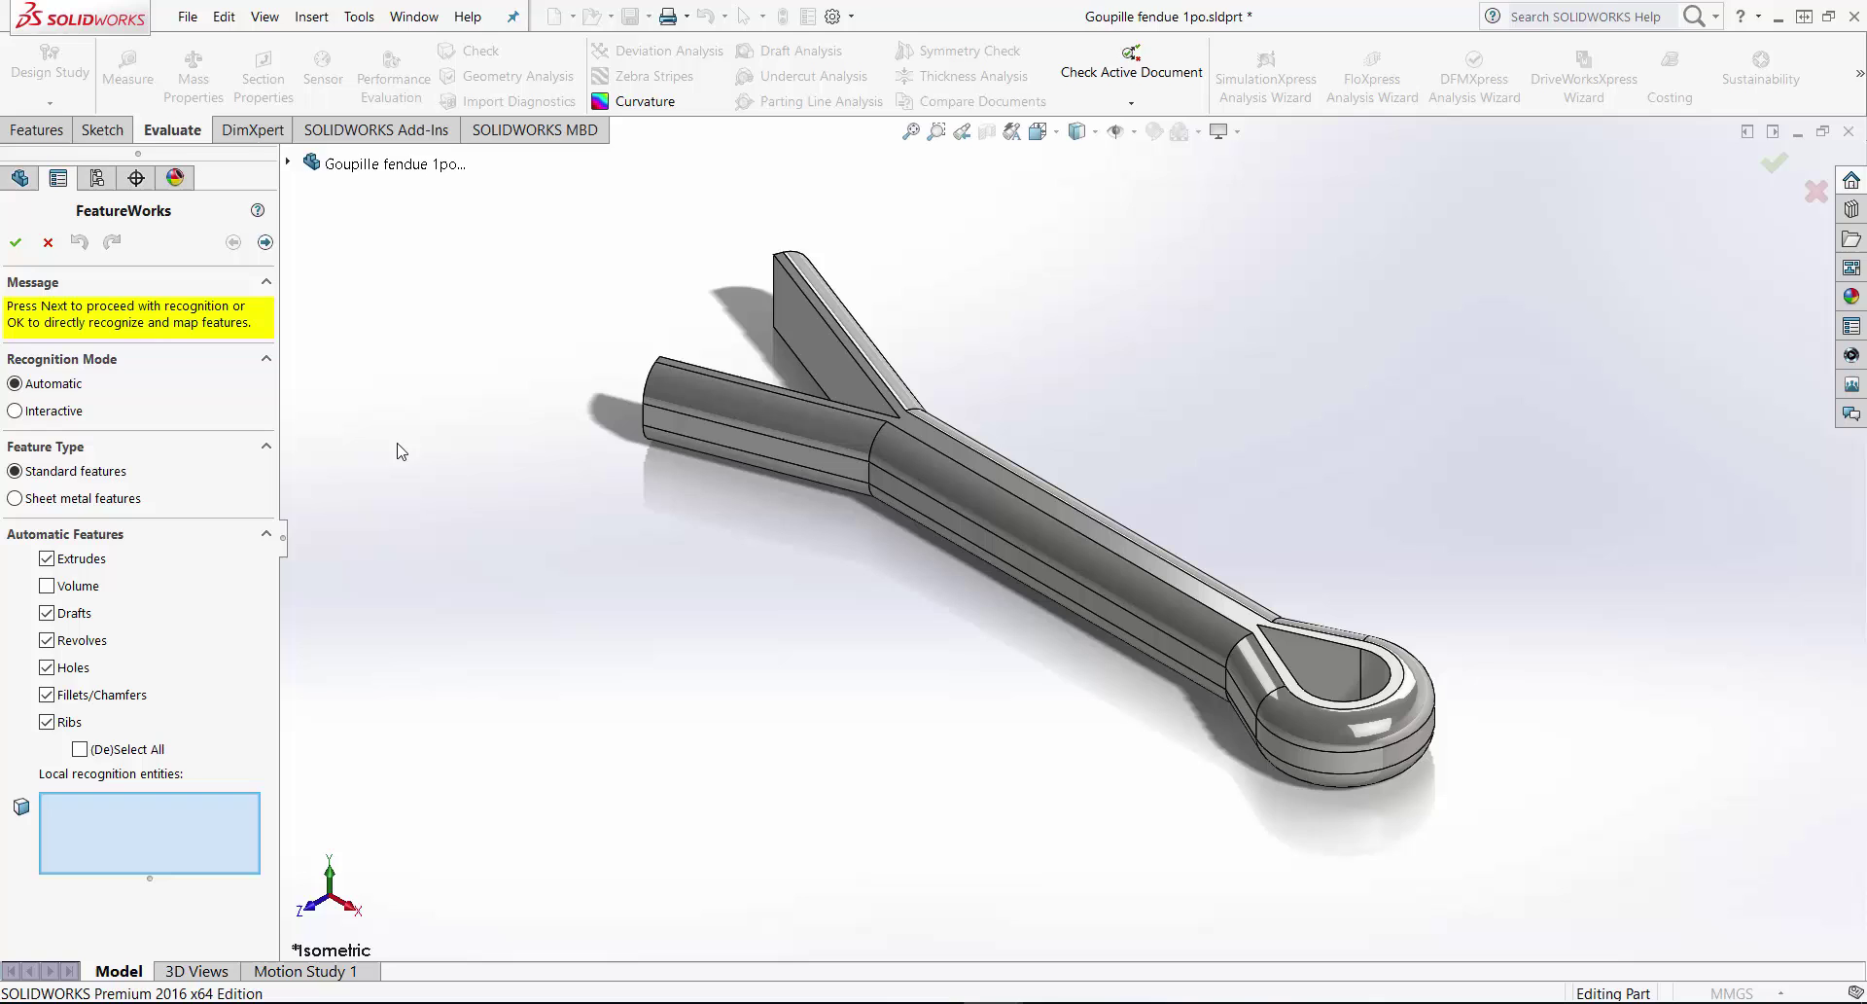
key("Return")
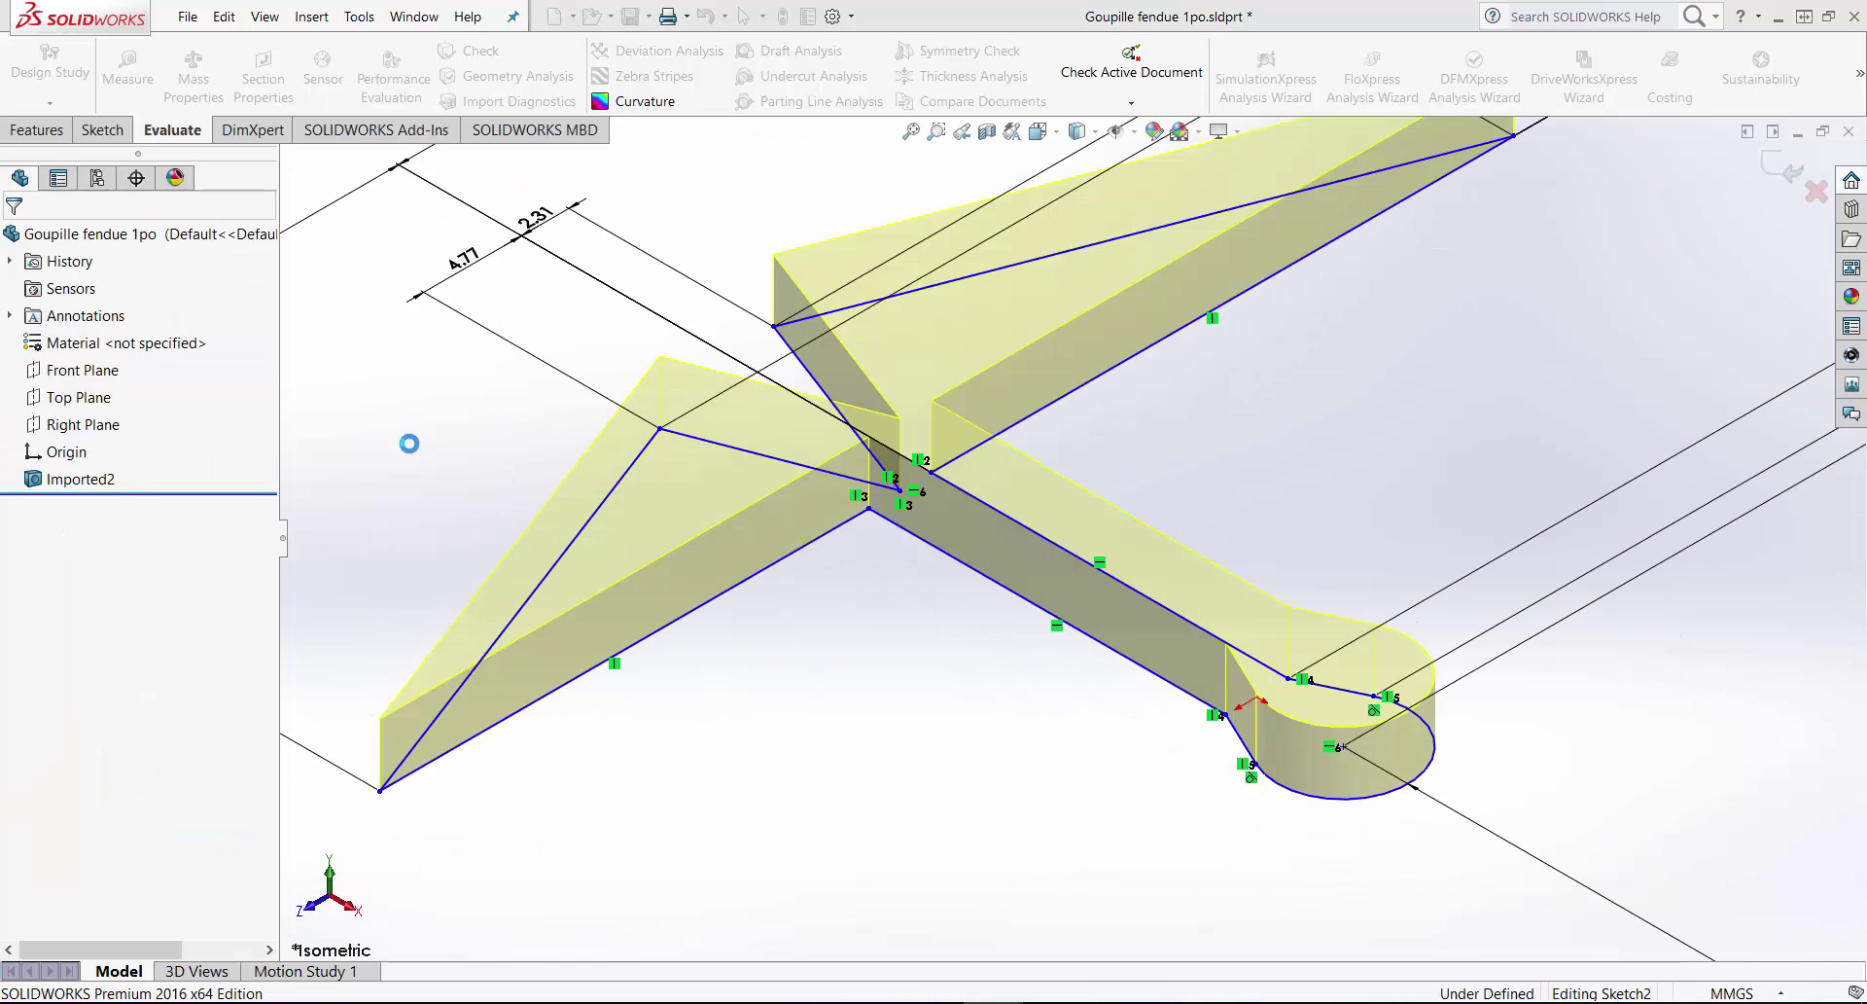
- Assign Plain Carbon Steel to the cotter pin, save it, and rebuild the assembly
right_click(160, 344)
left_click(234, 438)
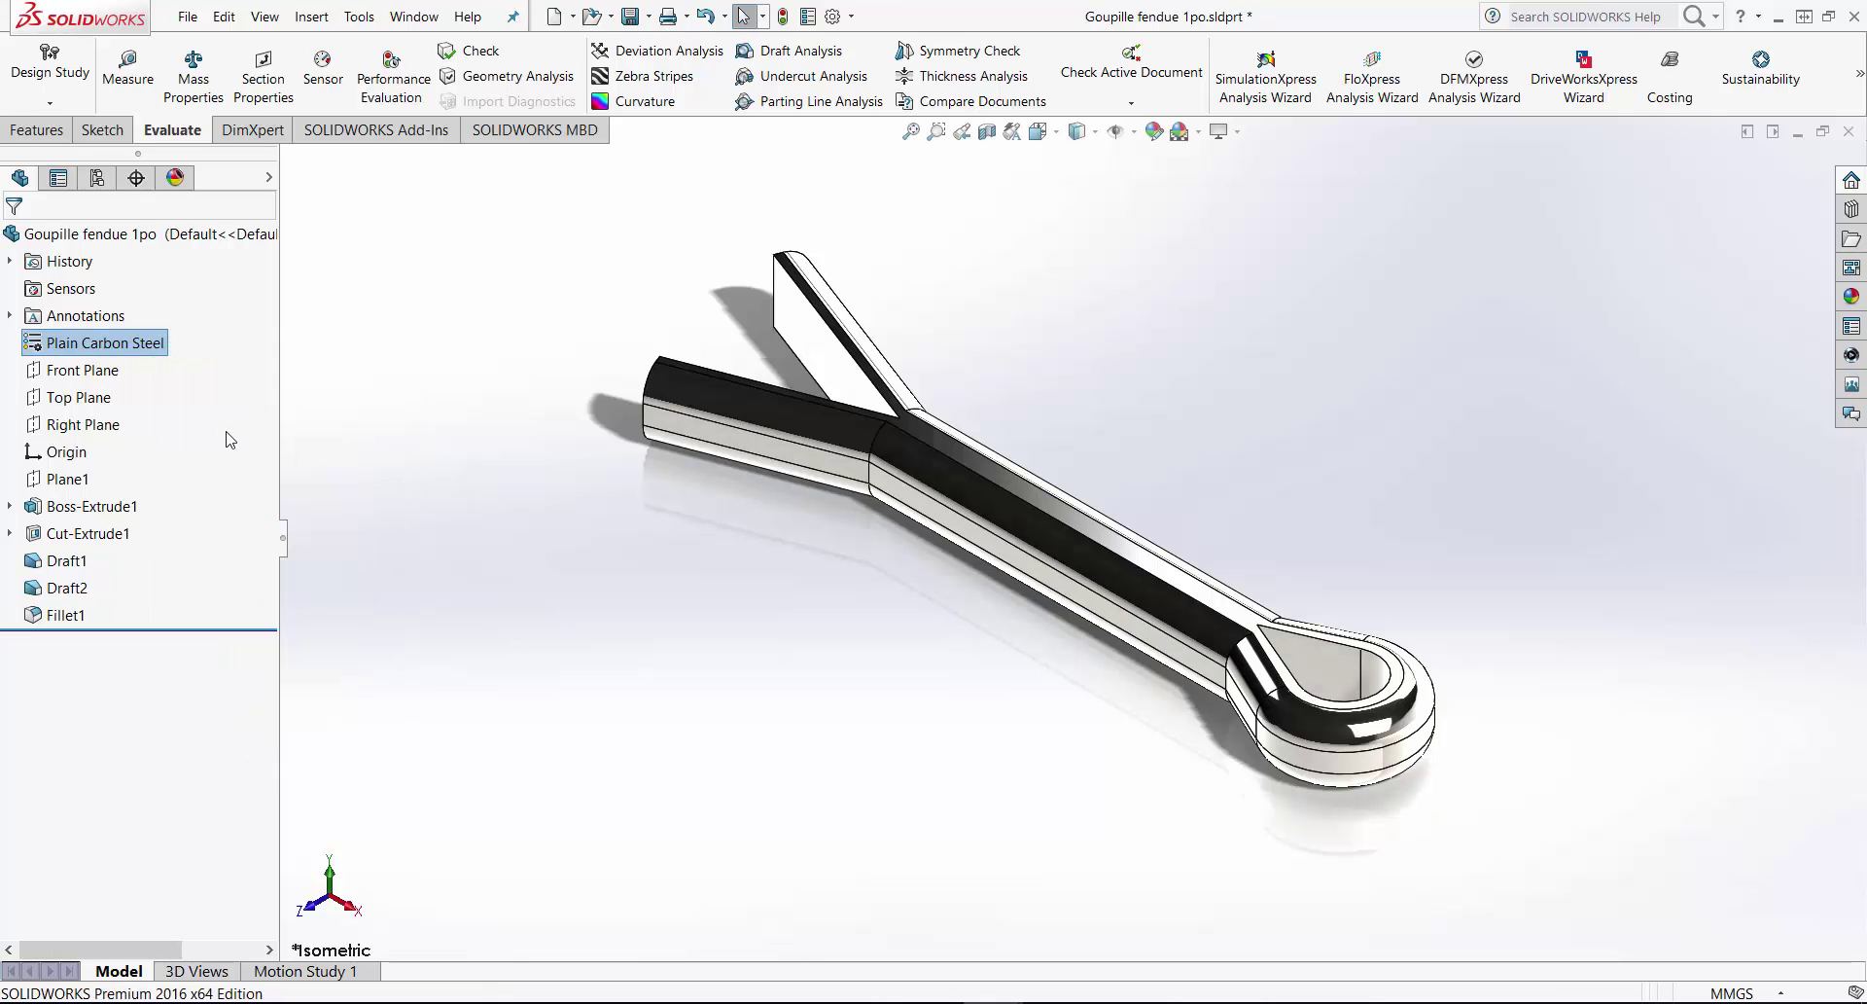
left_click(629, 15)
left_click(1849, 132)
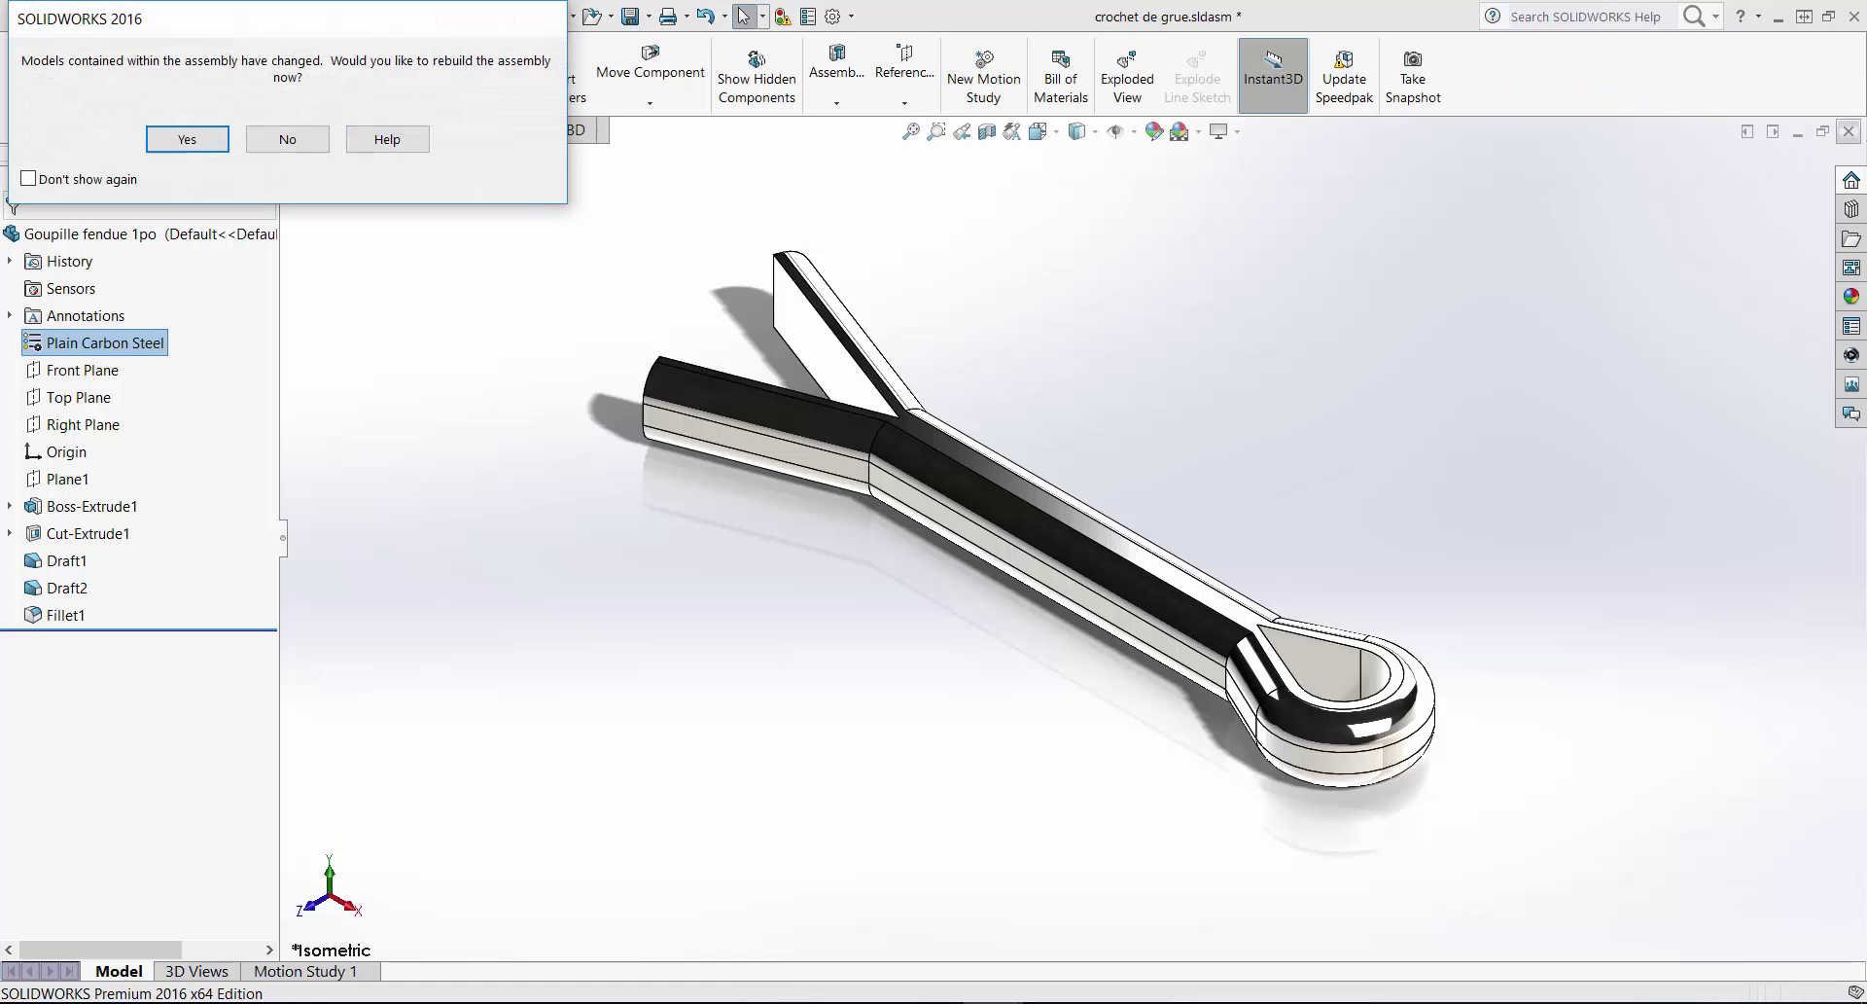
key("Return")
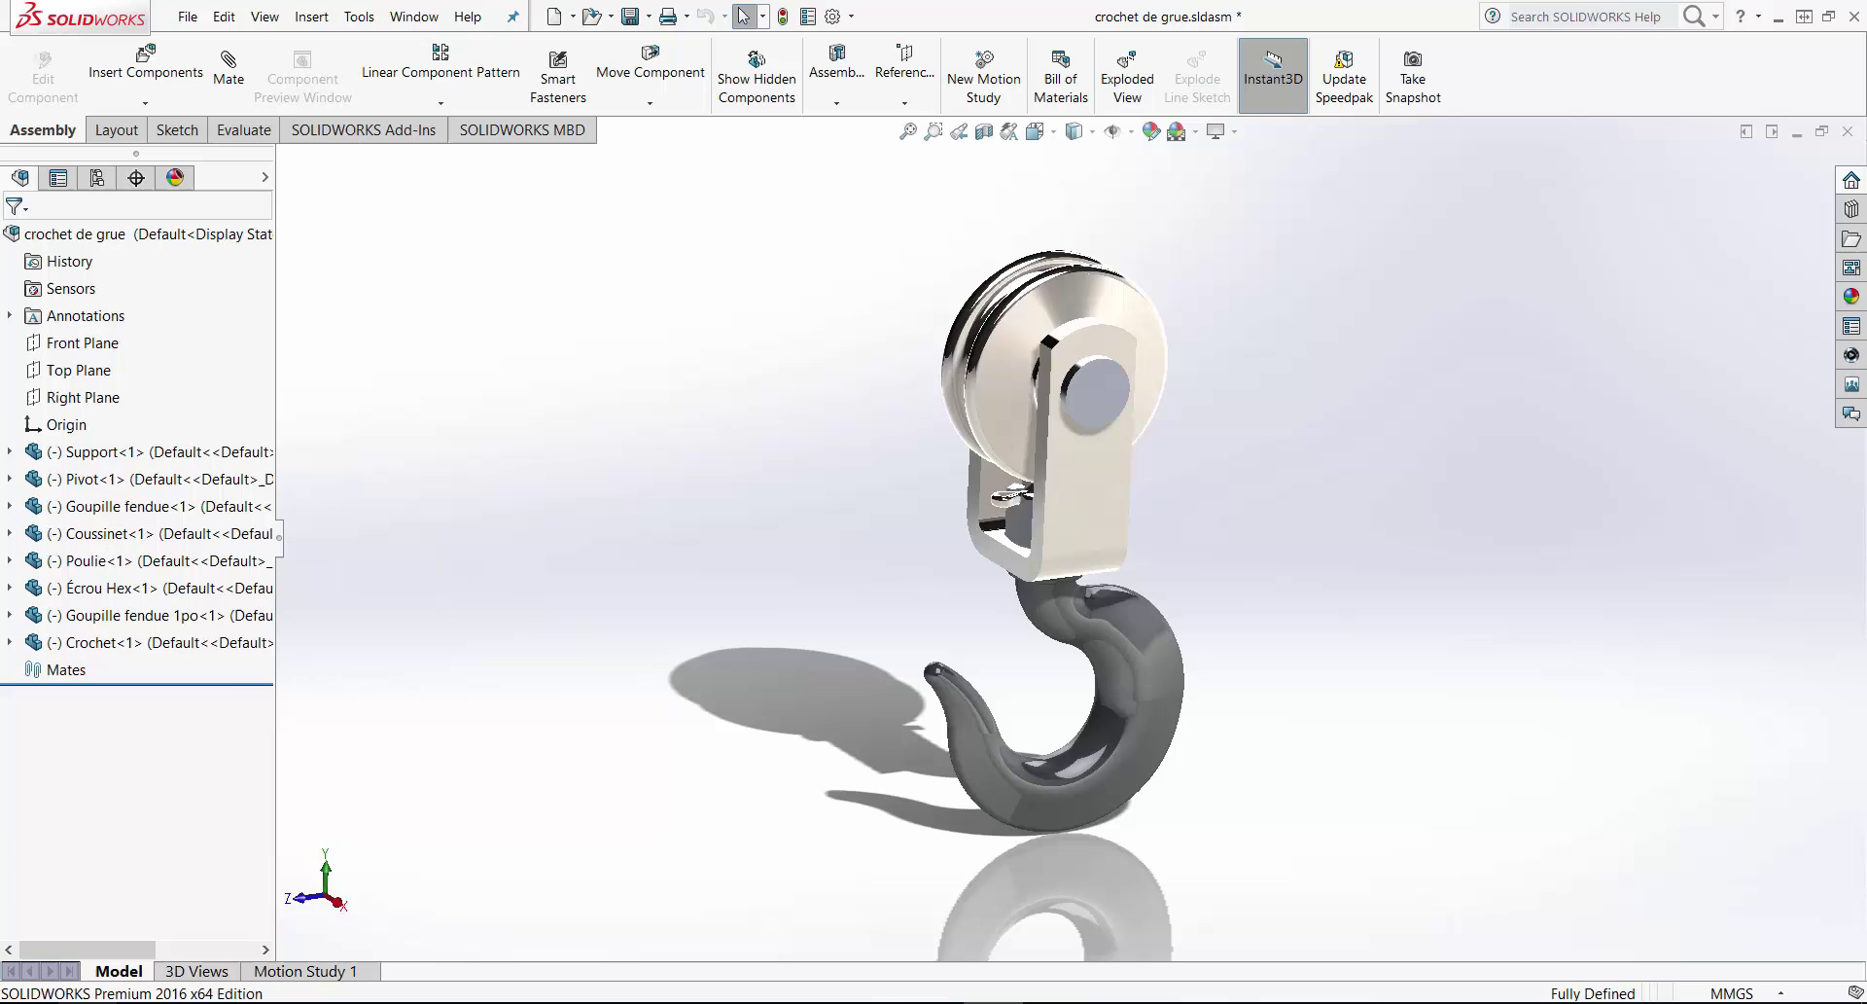
- Open the Crochet part and recognize its Boss-Extrude1, Hole1 and Chamfer1 features
right_click(223, 649)
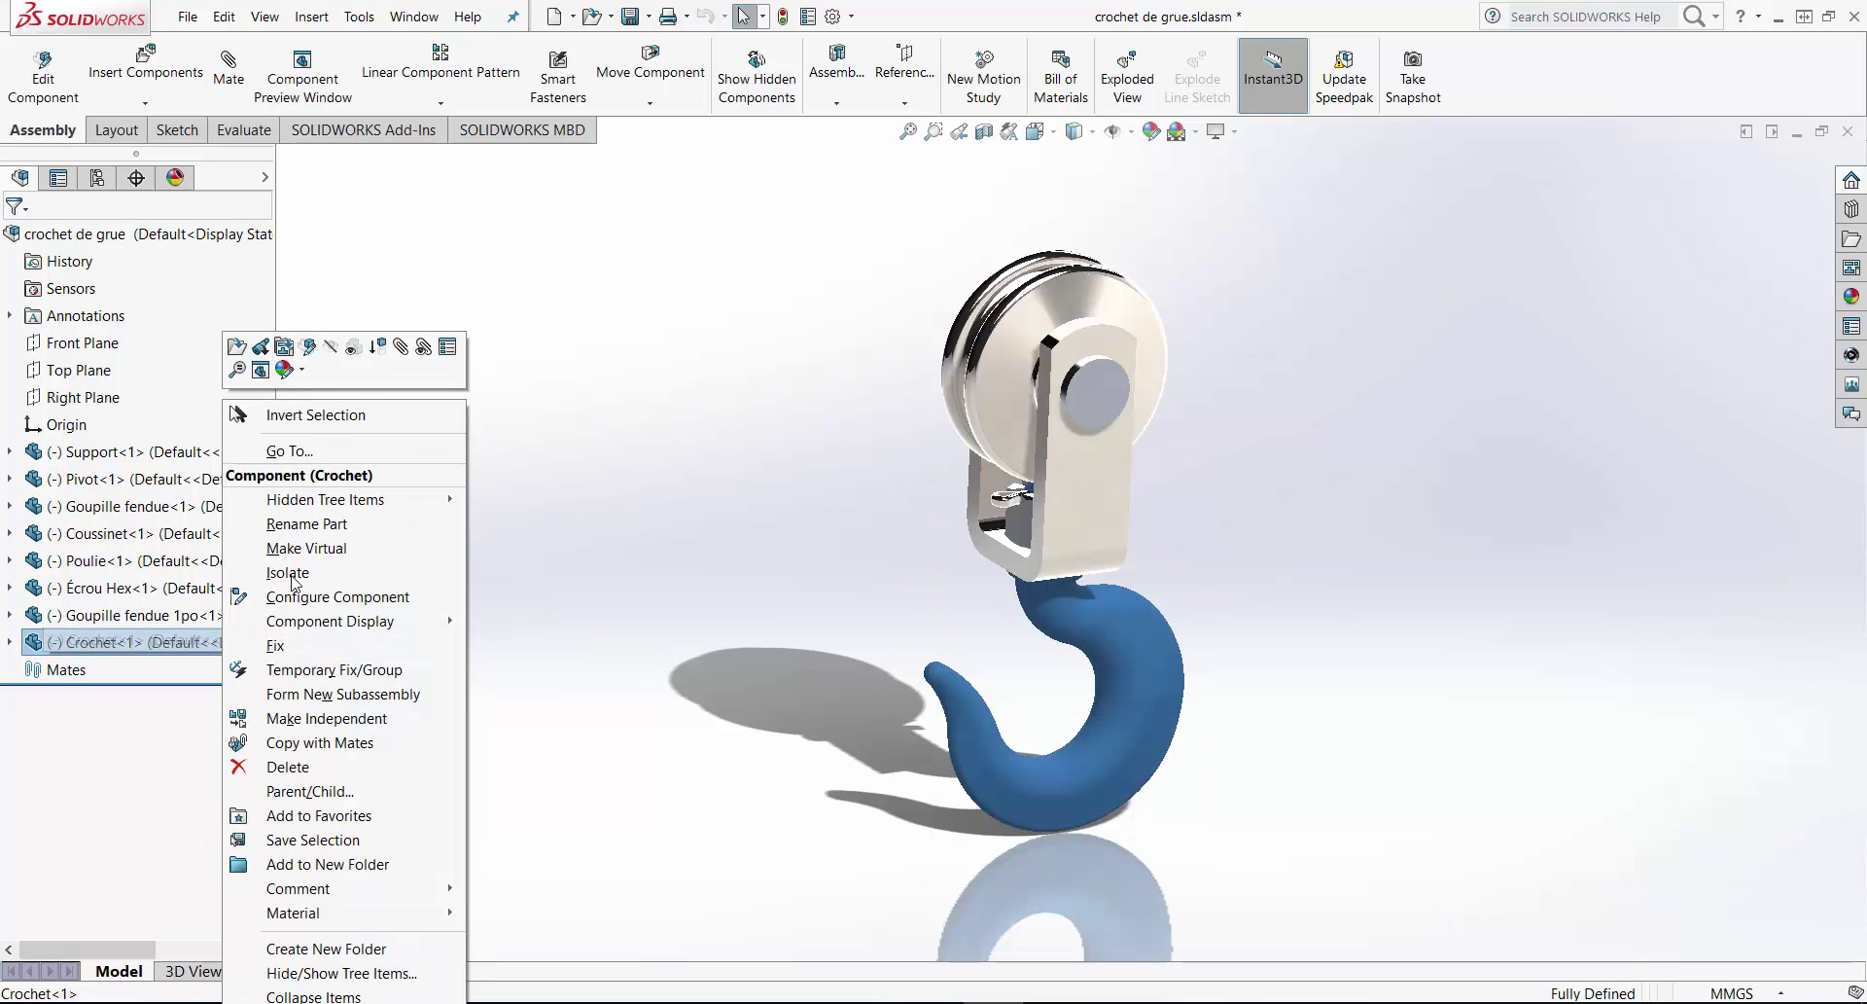
left_click(277, 362)
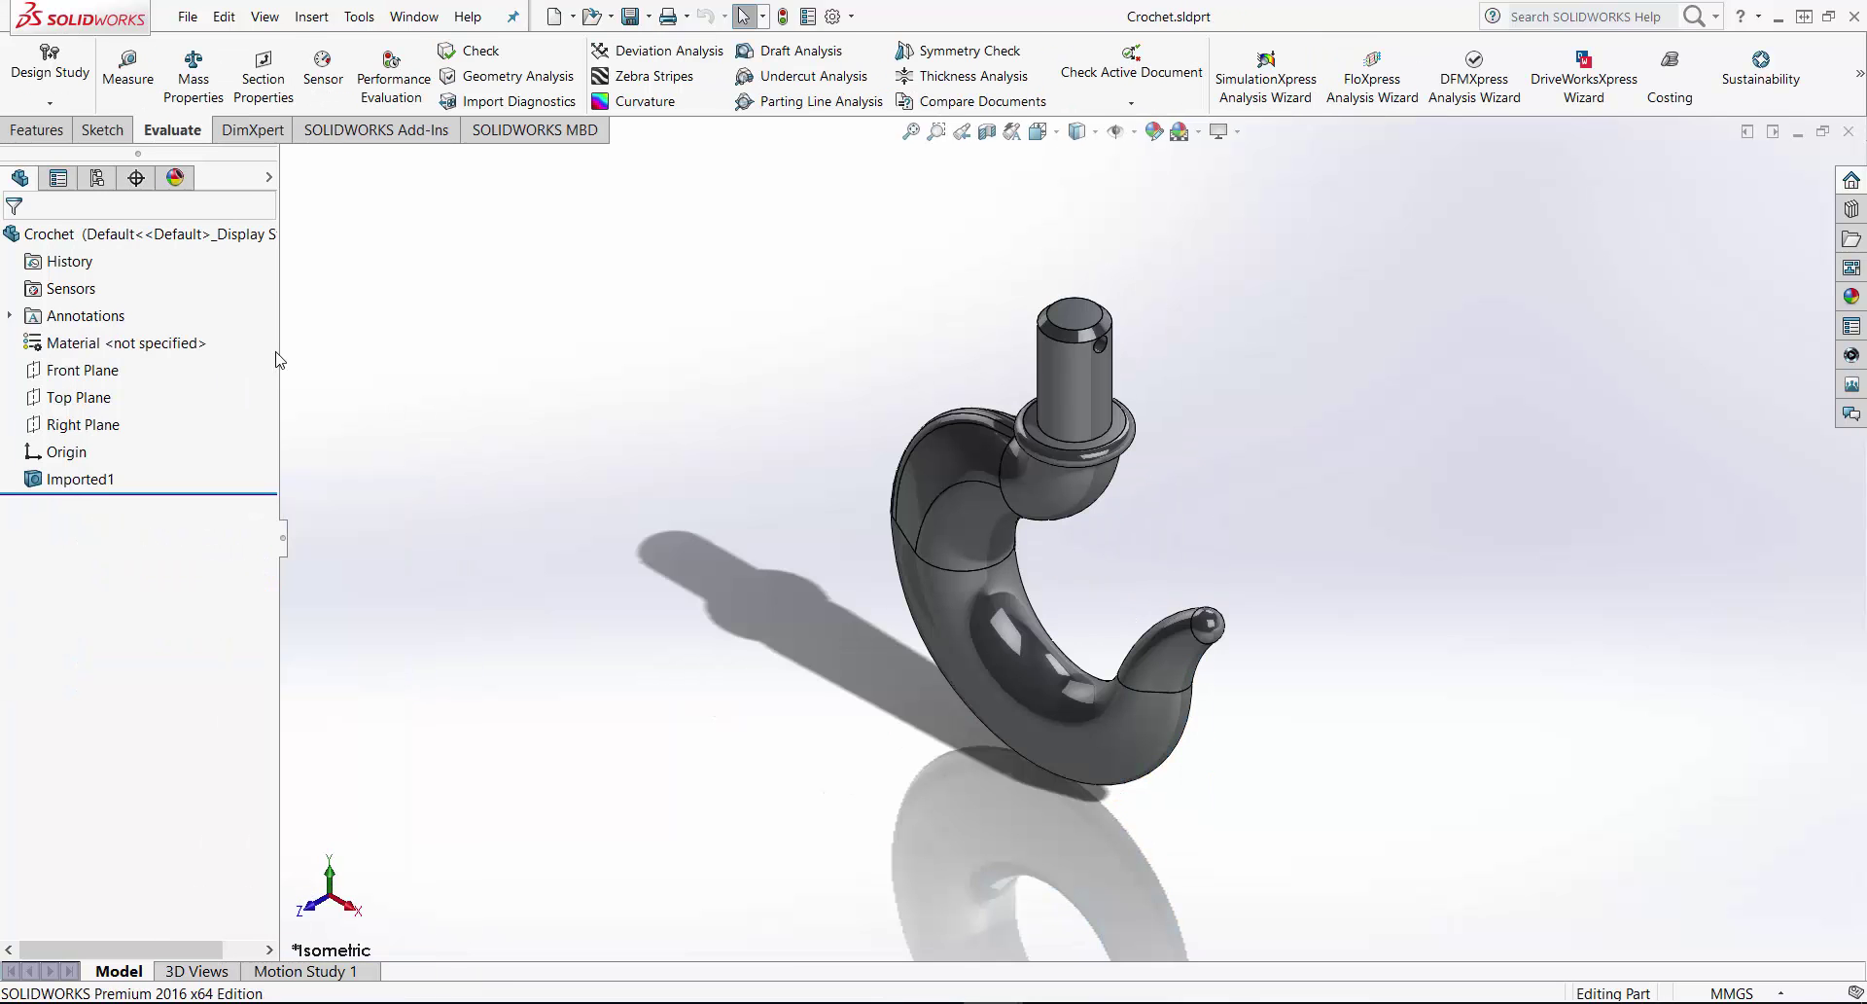
right_click(102, 482)
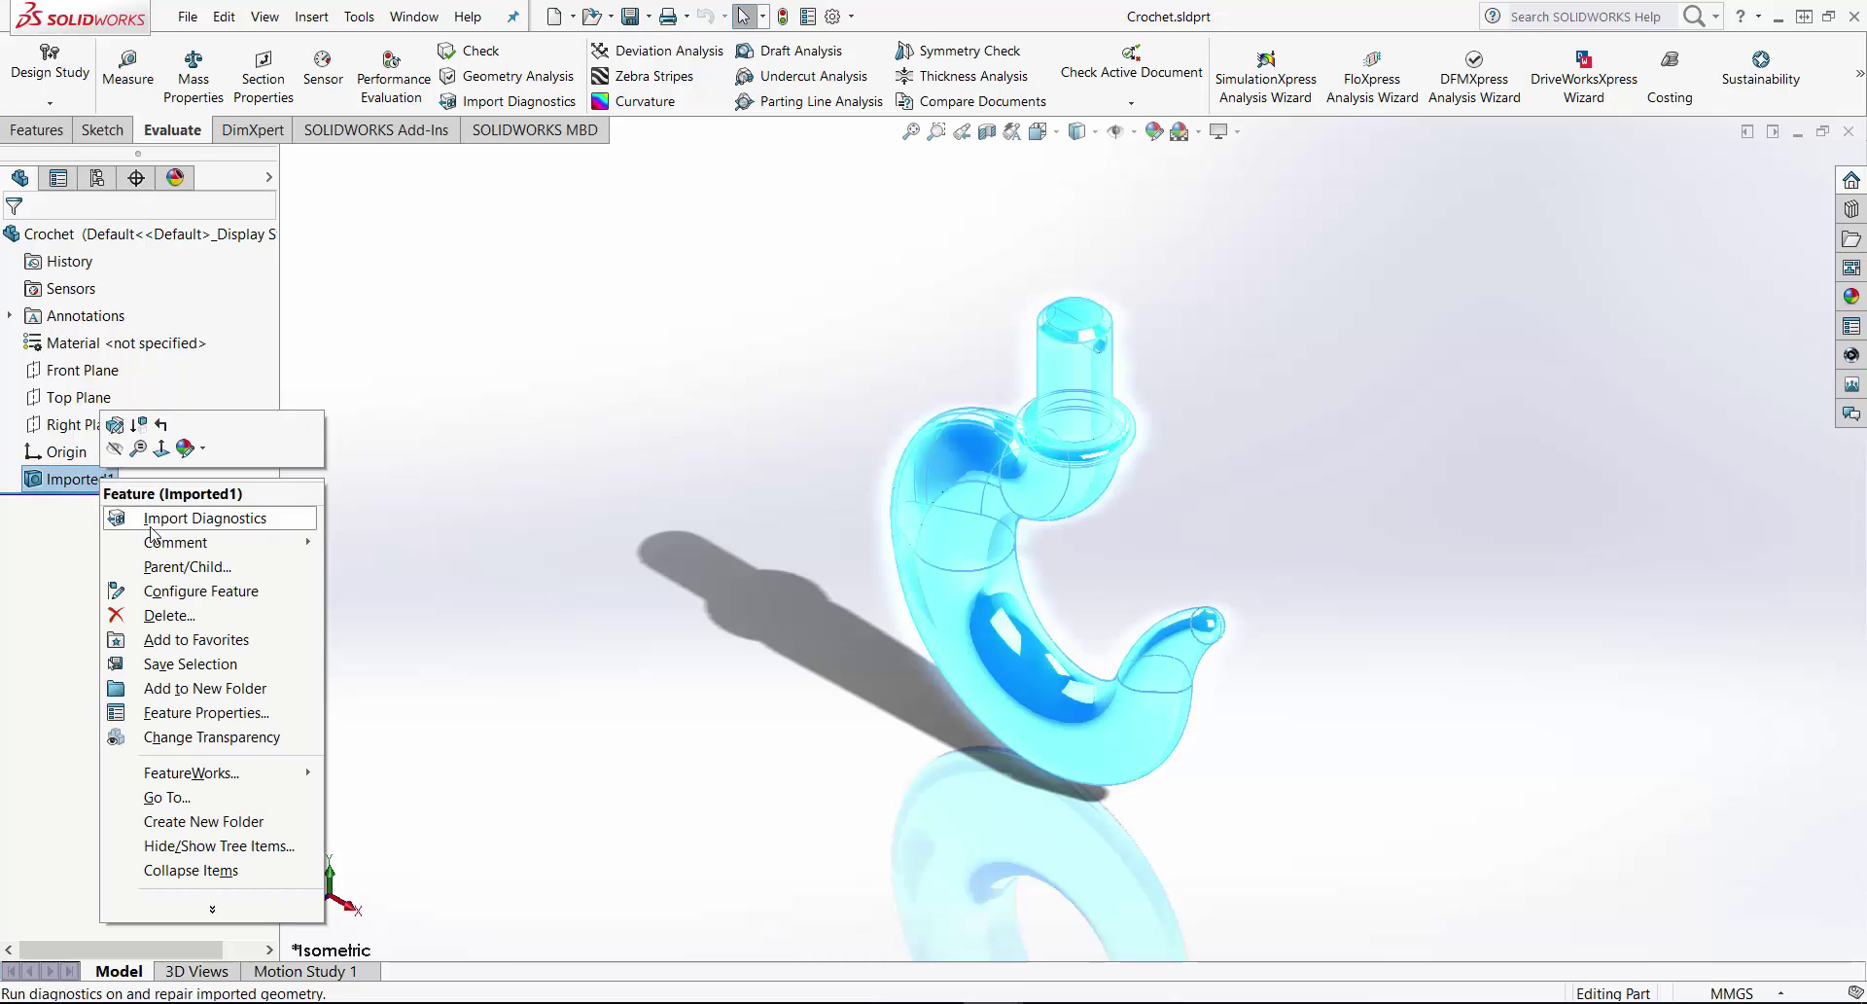
mouse_move(253, 773)
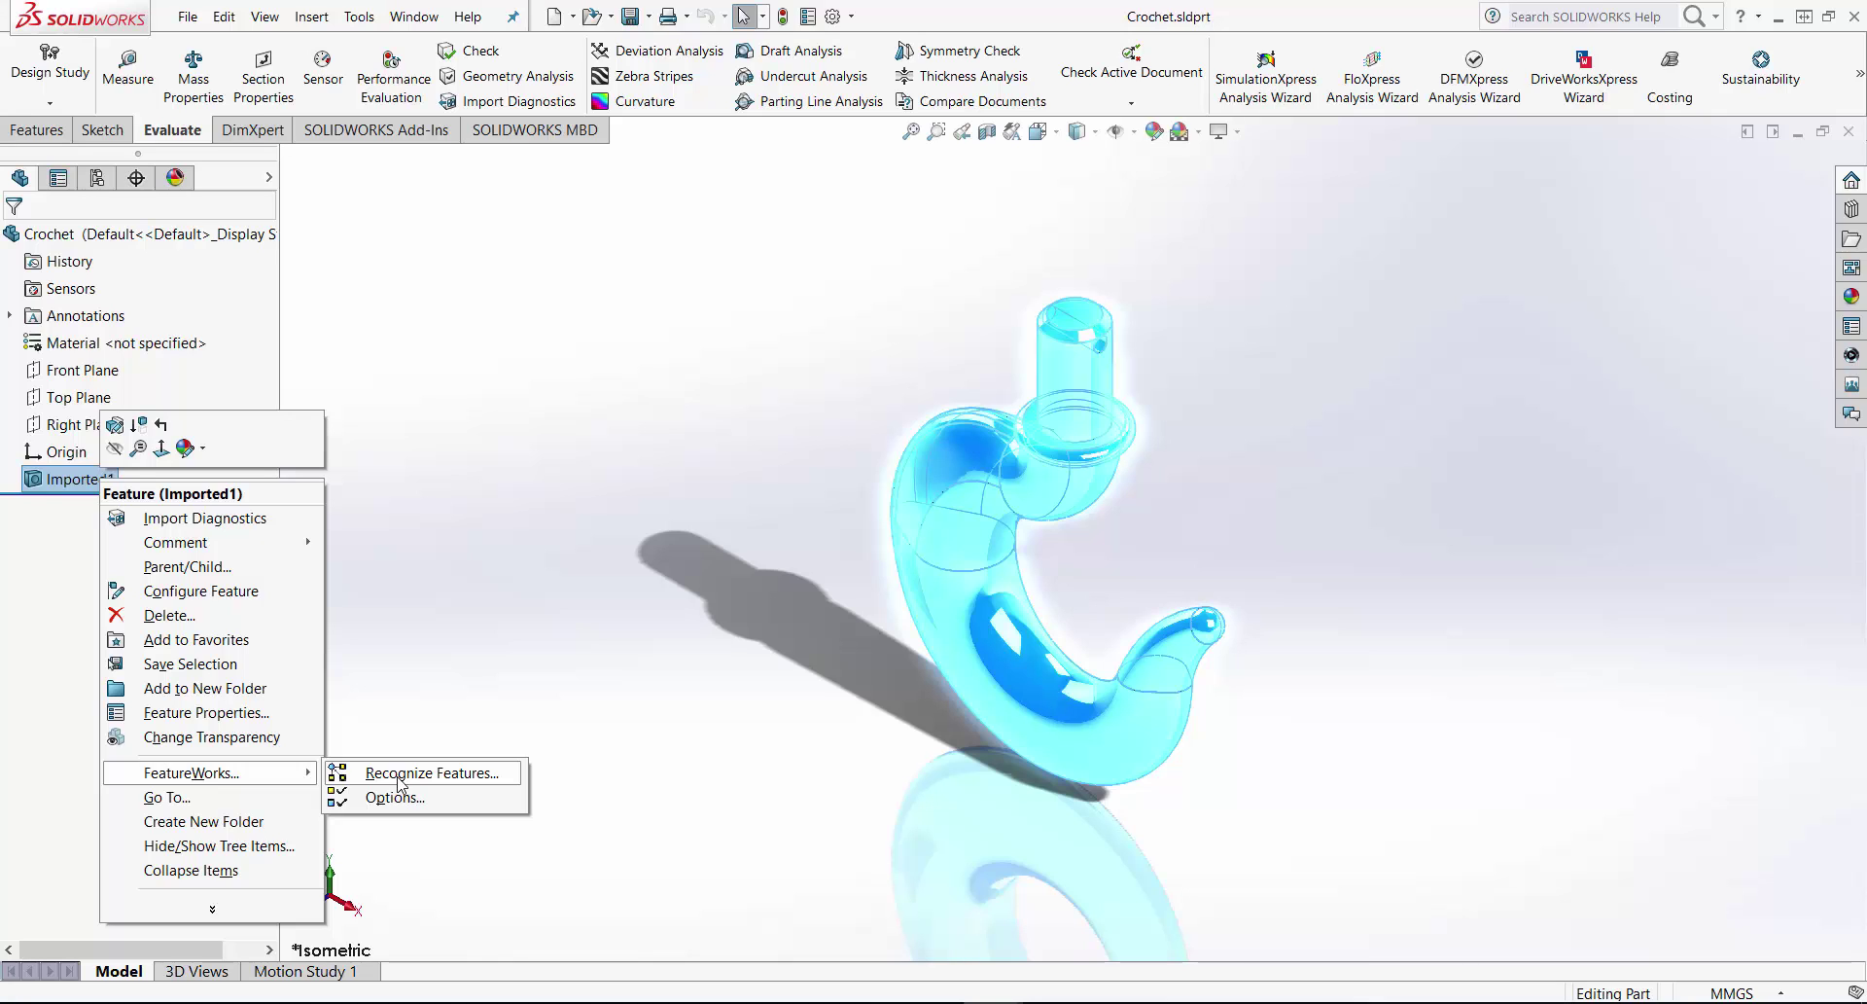
left_click(398, 774)
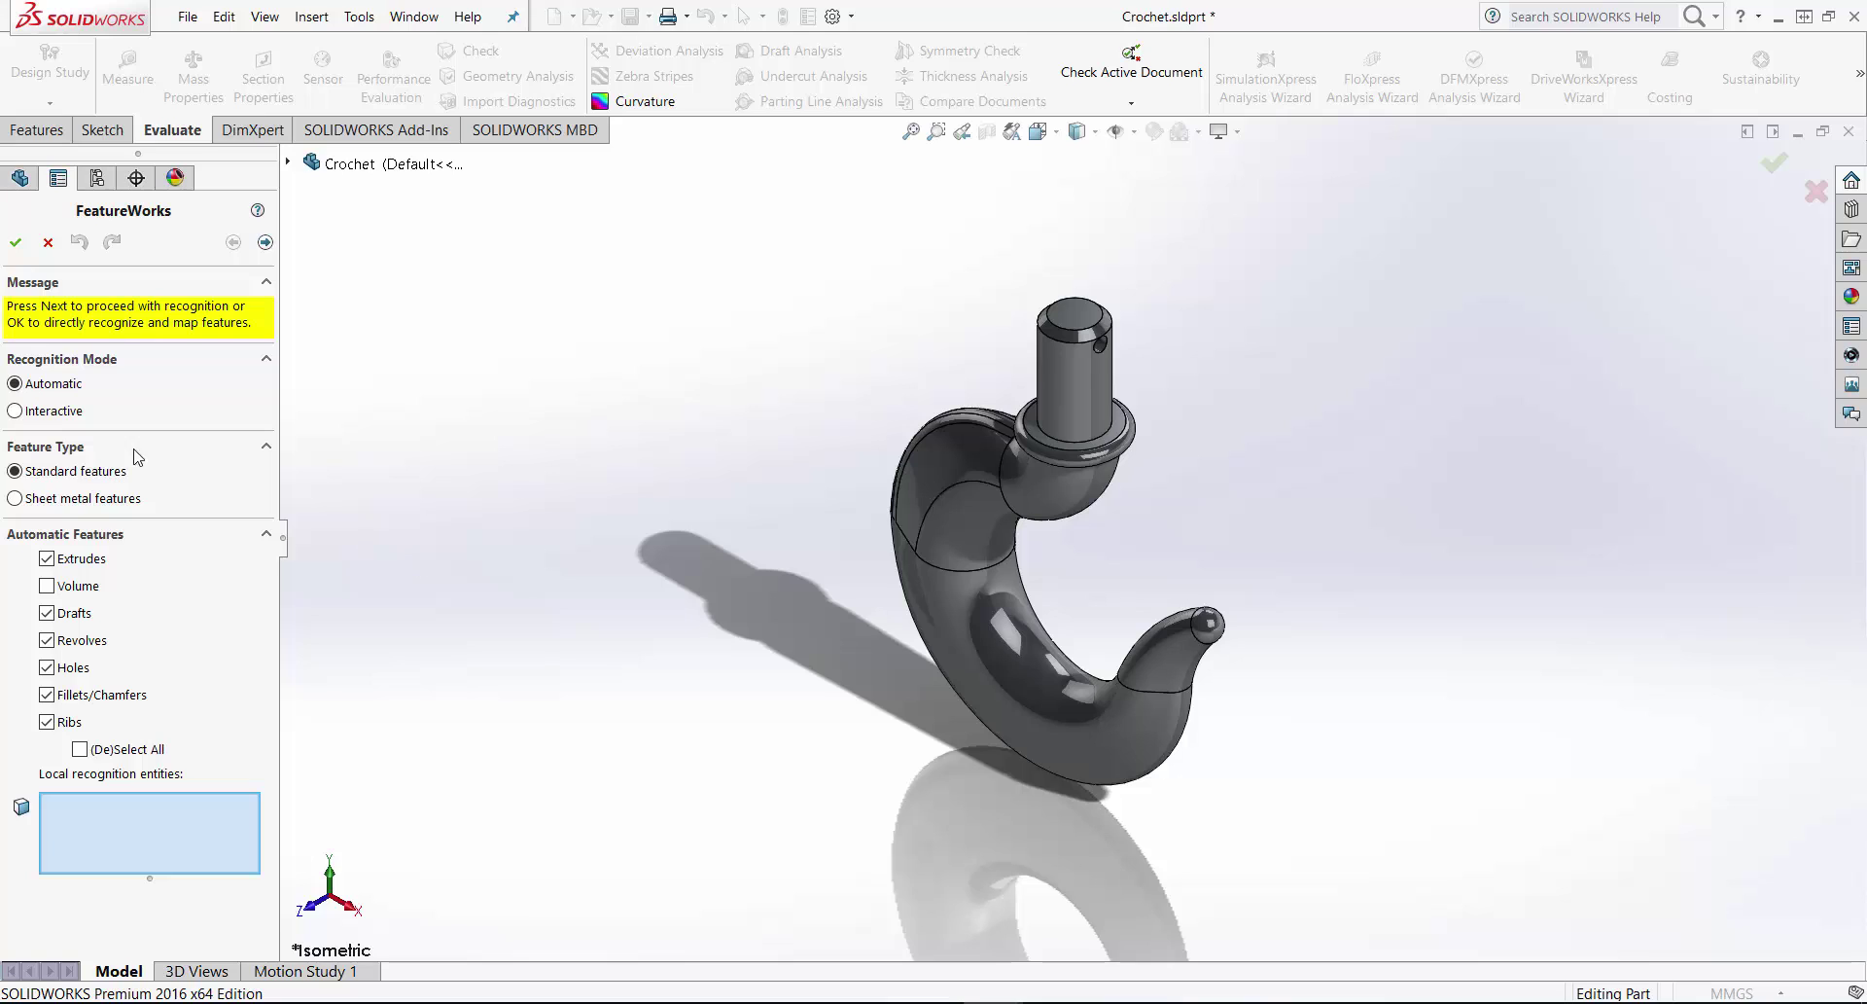
left_click(15, 242)
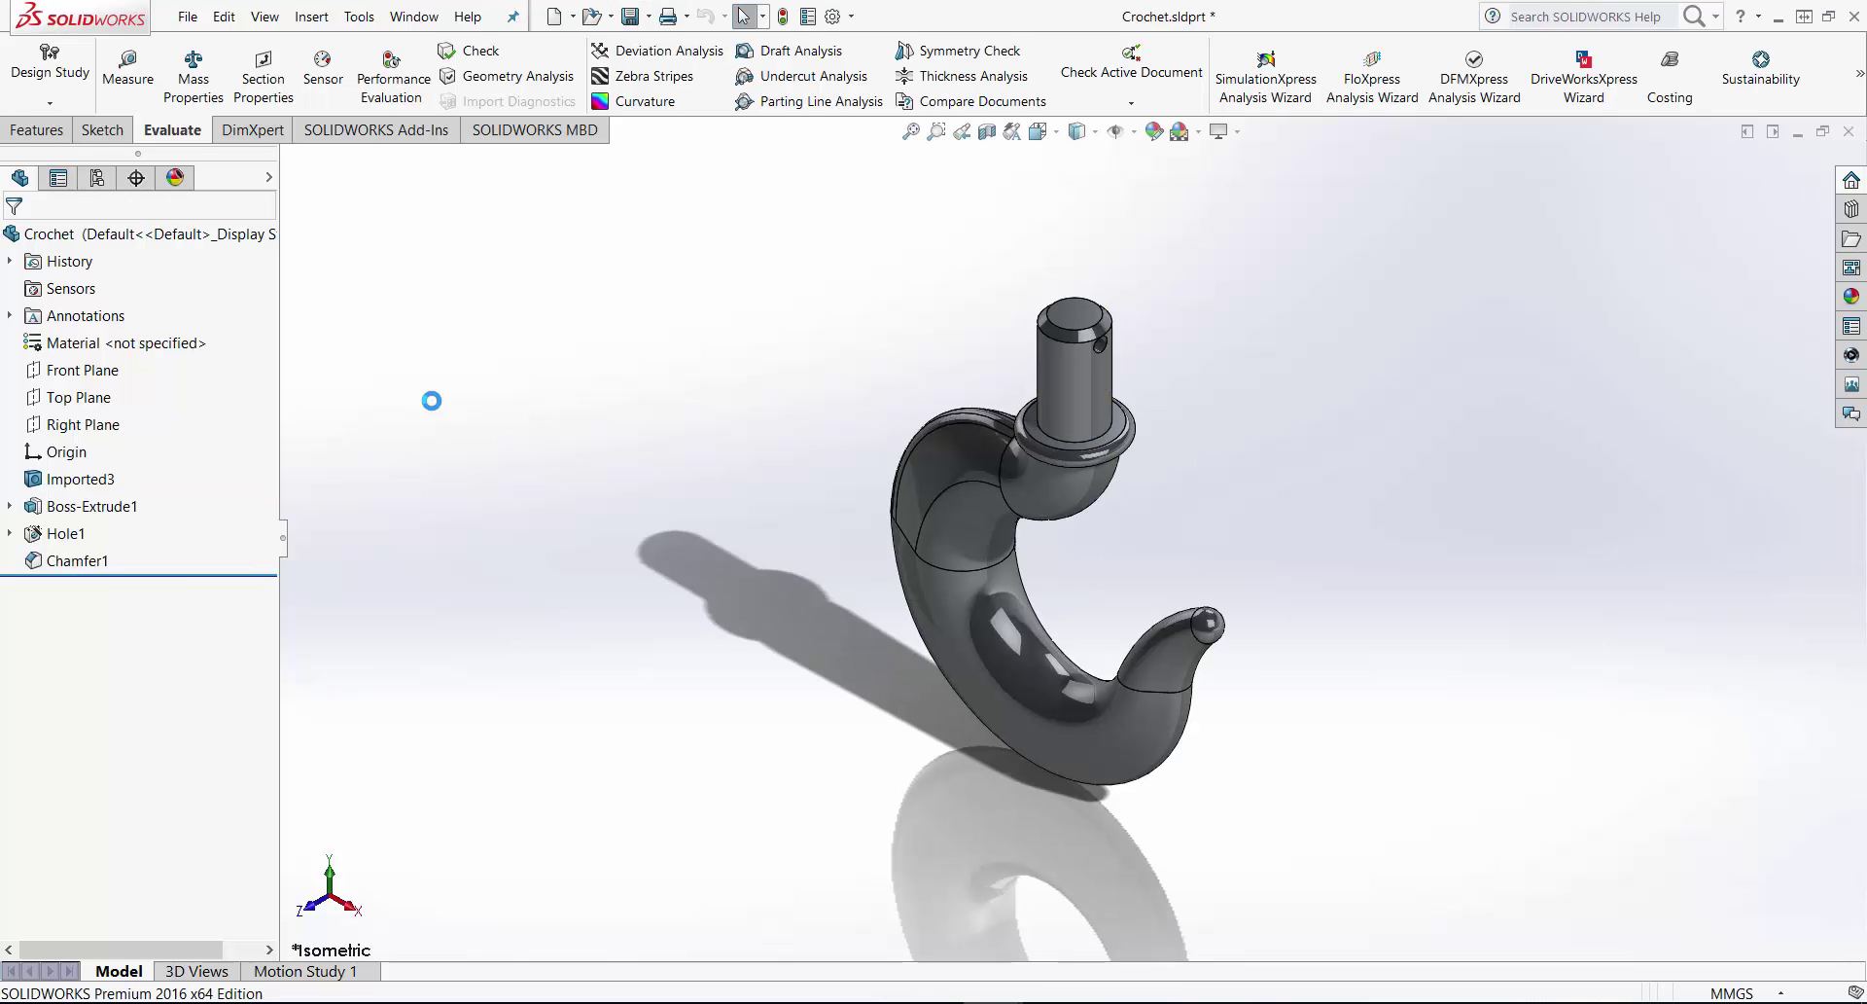
- Assign Cast Alloy Steel to the hook, save it, and close the part
right_click(158, 348)
left_click(237, 472)
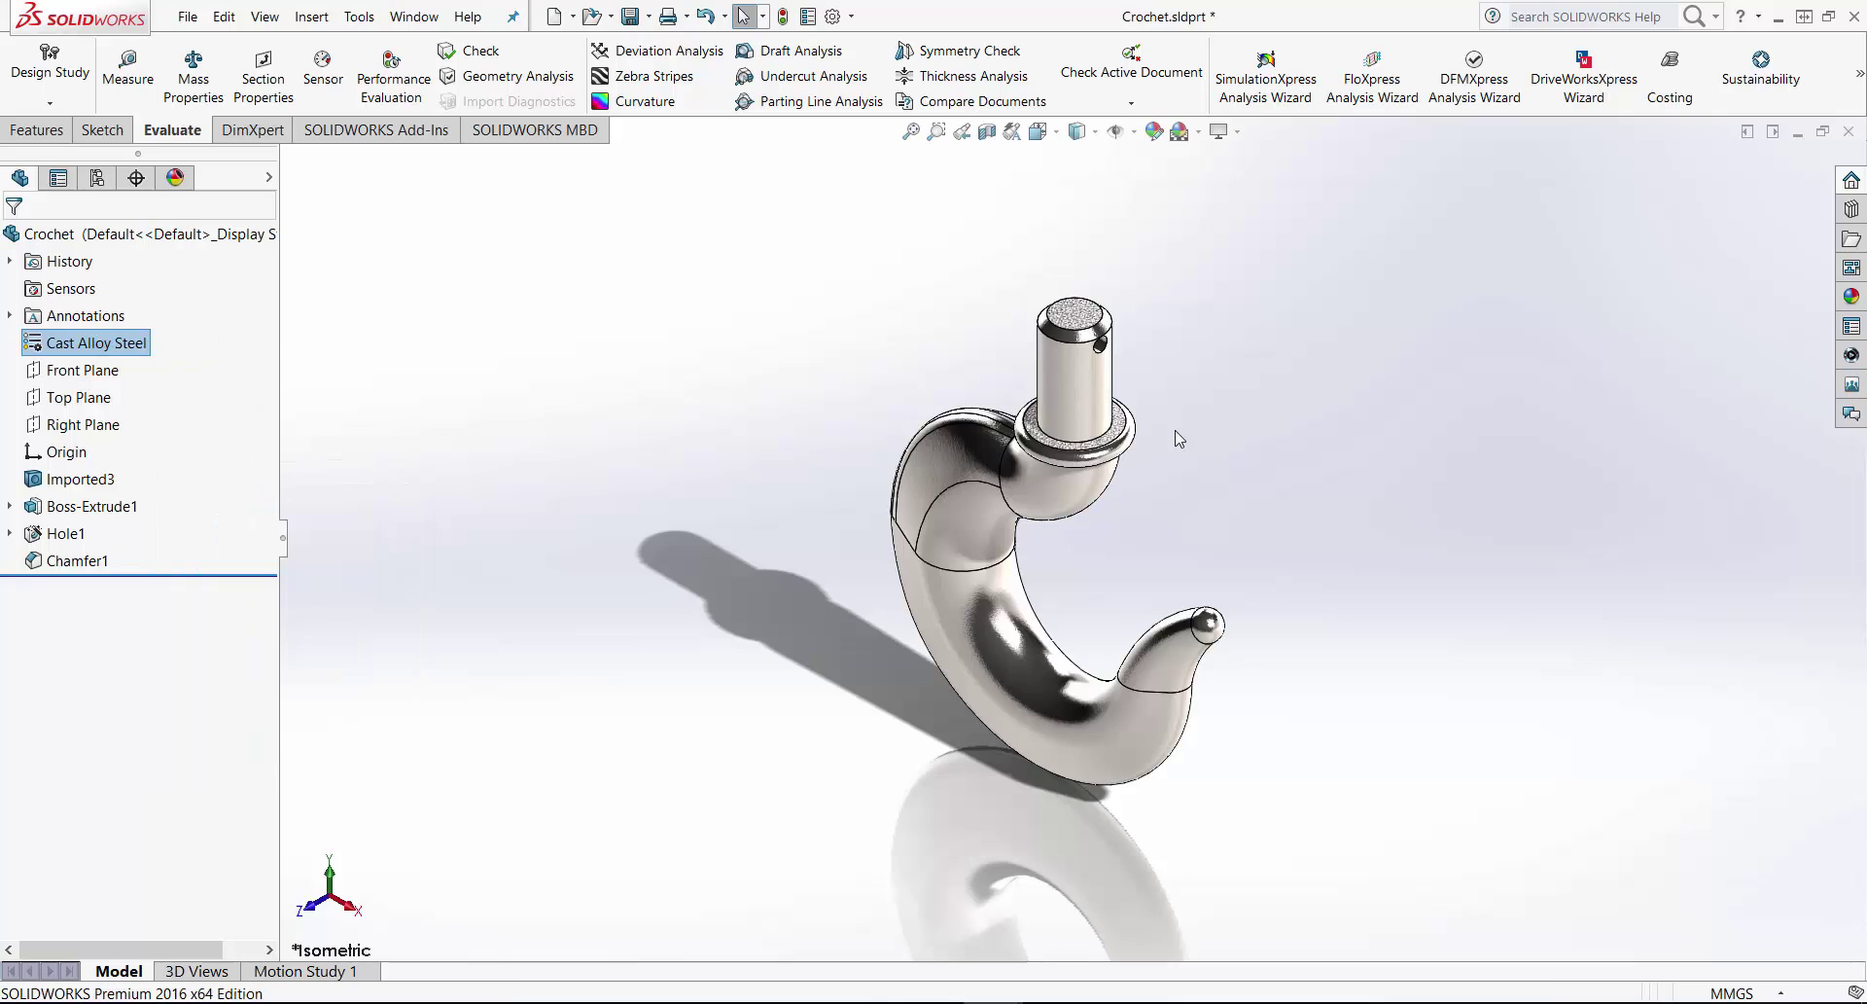
left_click(630, 17)
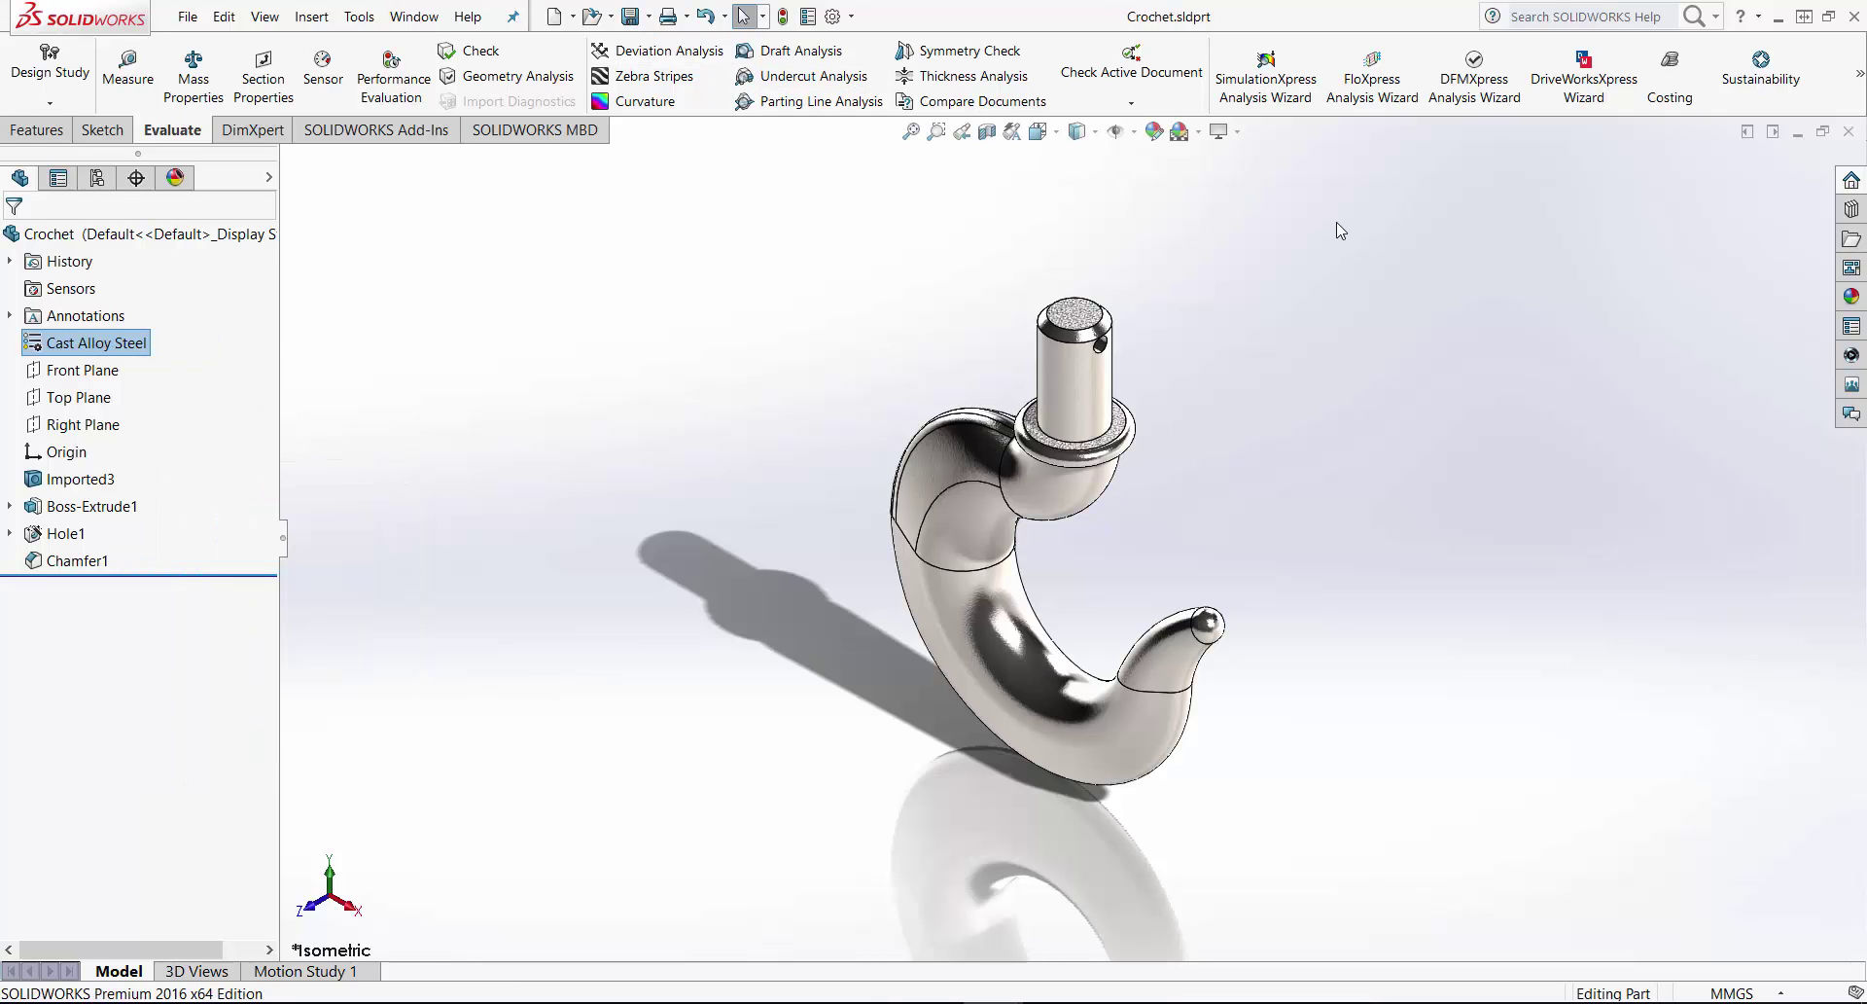
left_click(1849, 131)
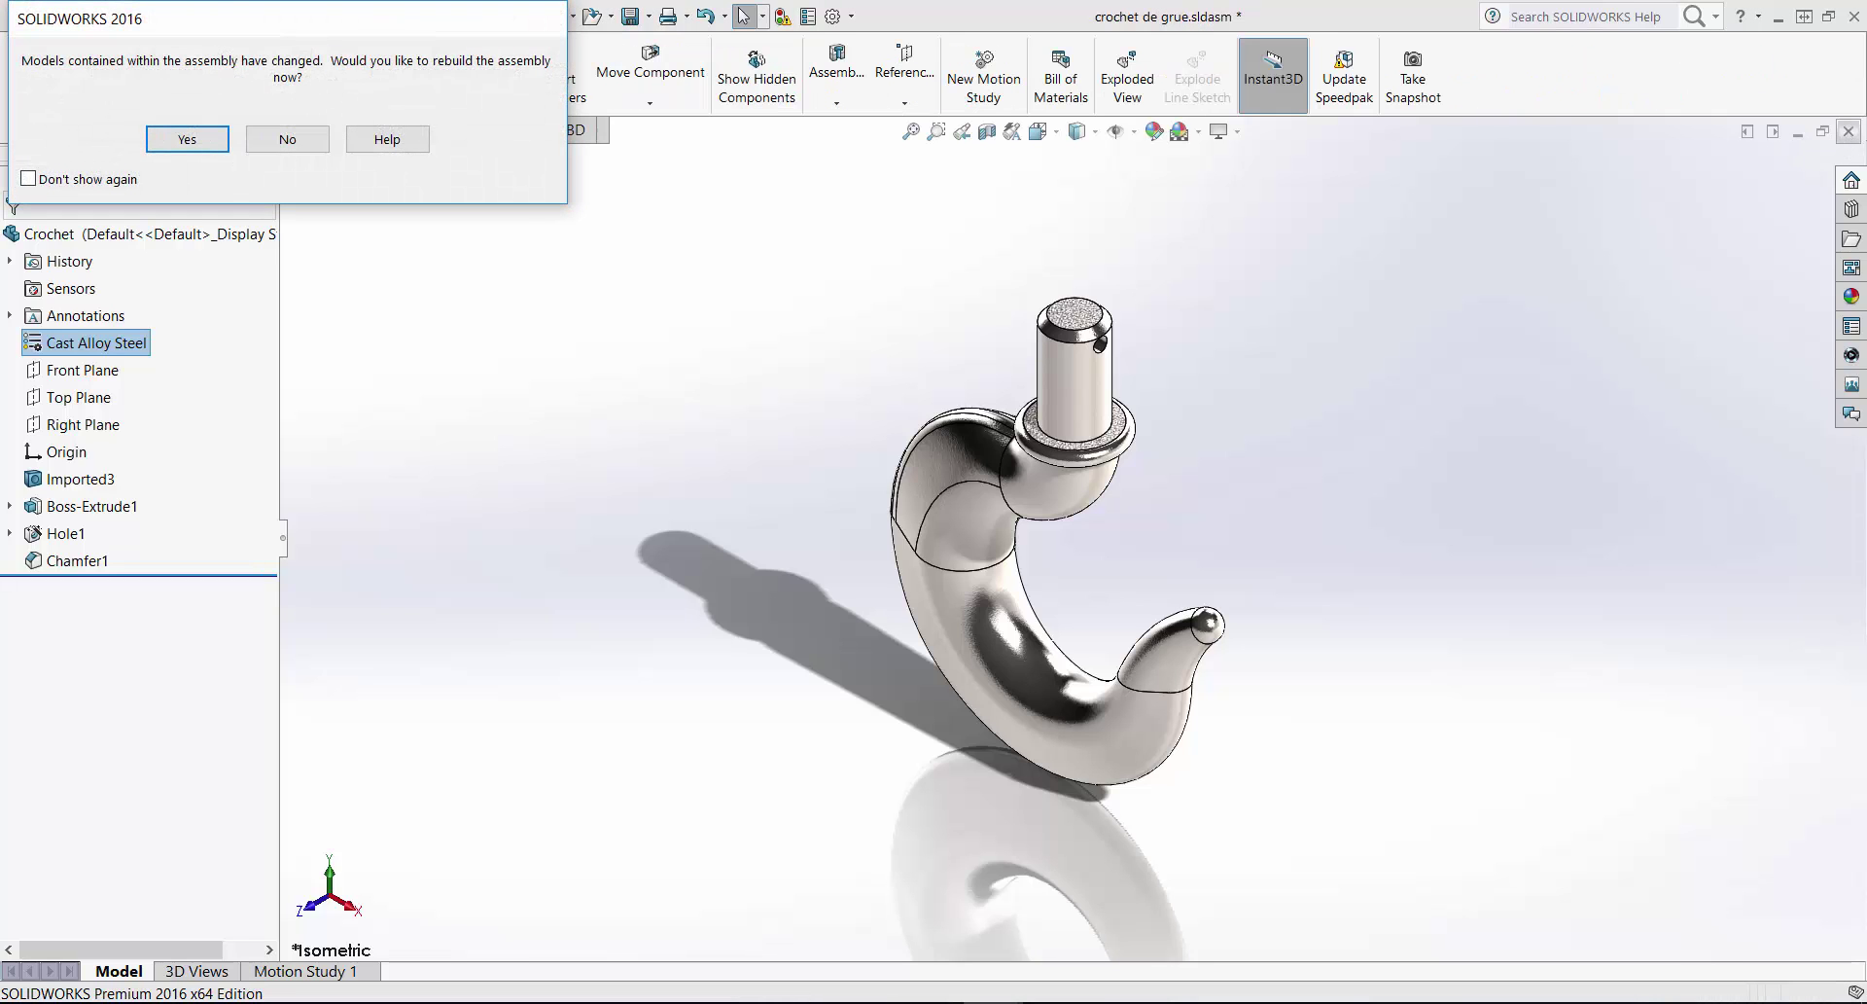
- Confirm the rebuild, save the crochet de grue assembly, and minimize SOLIDWORKS
key("Return")
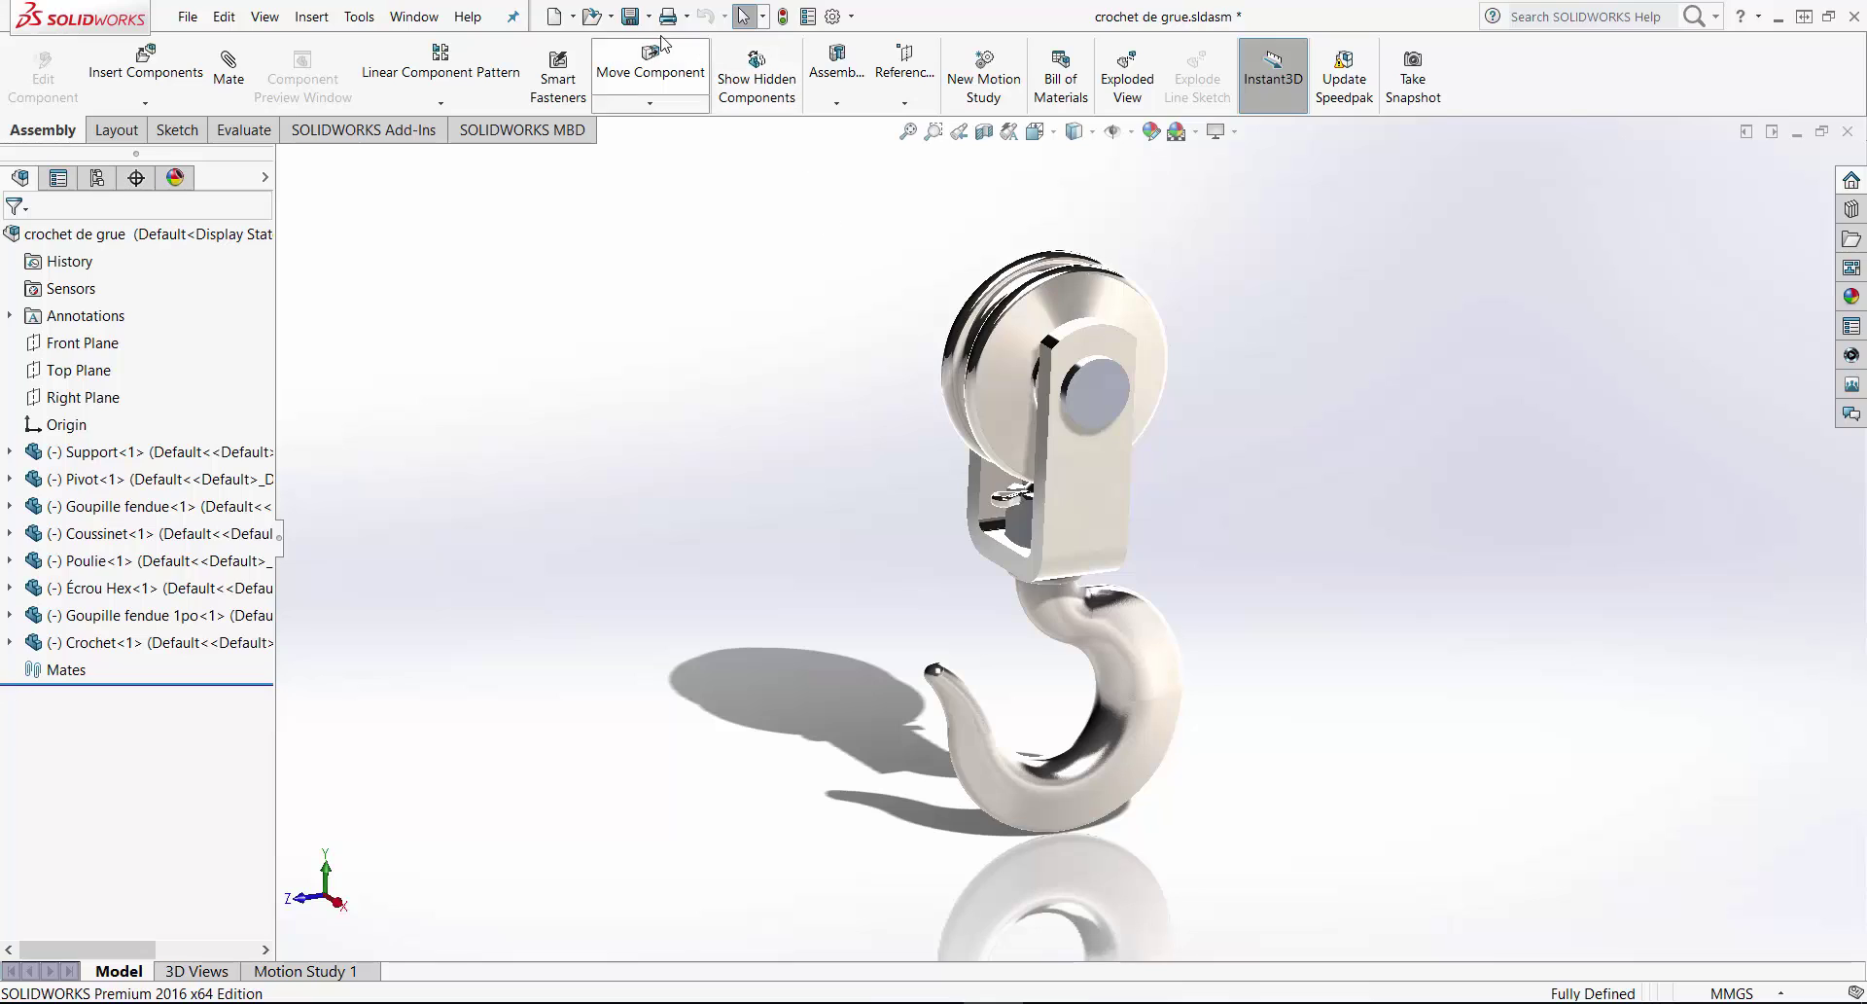
left_click(632, 23)
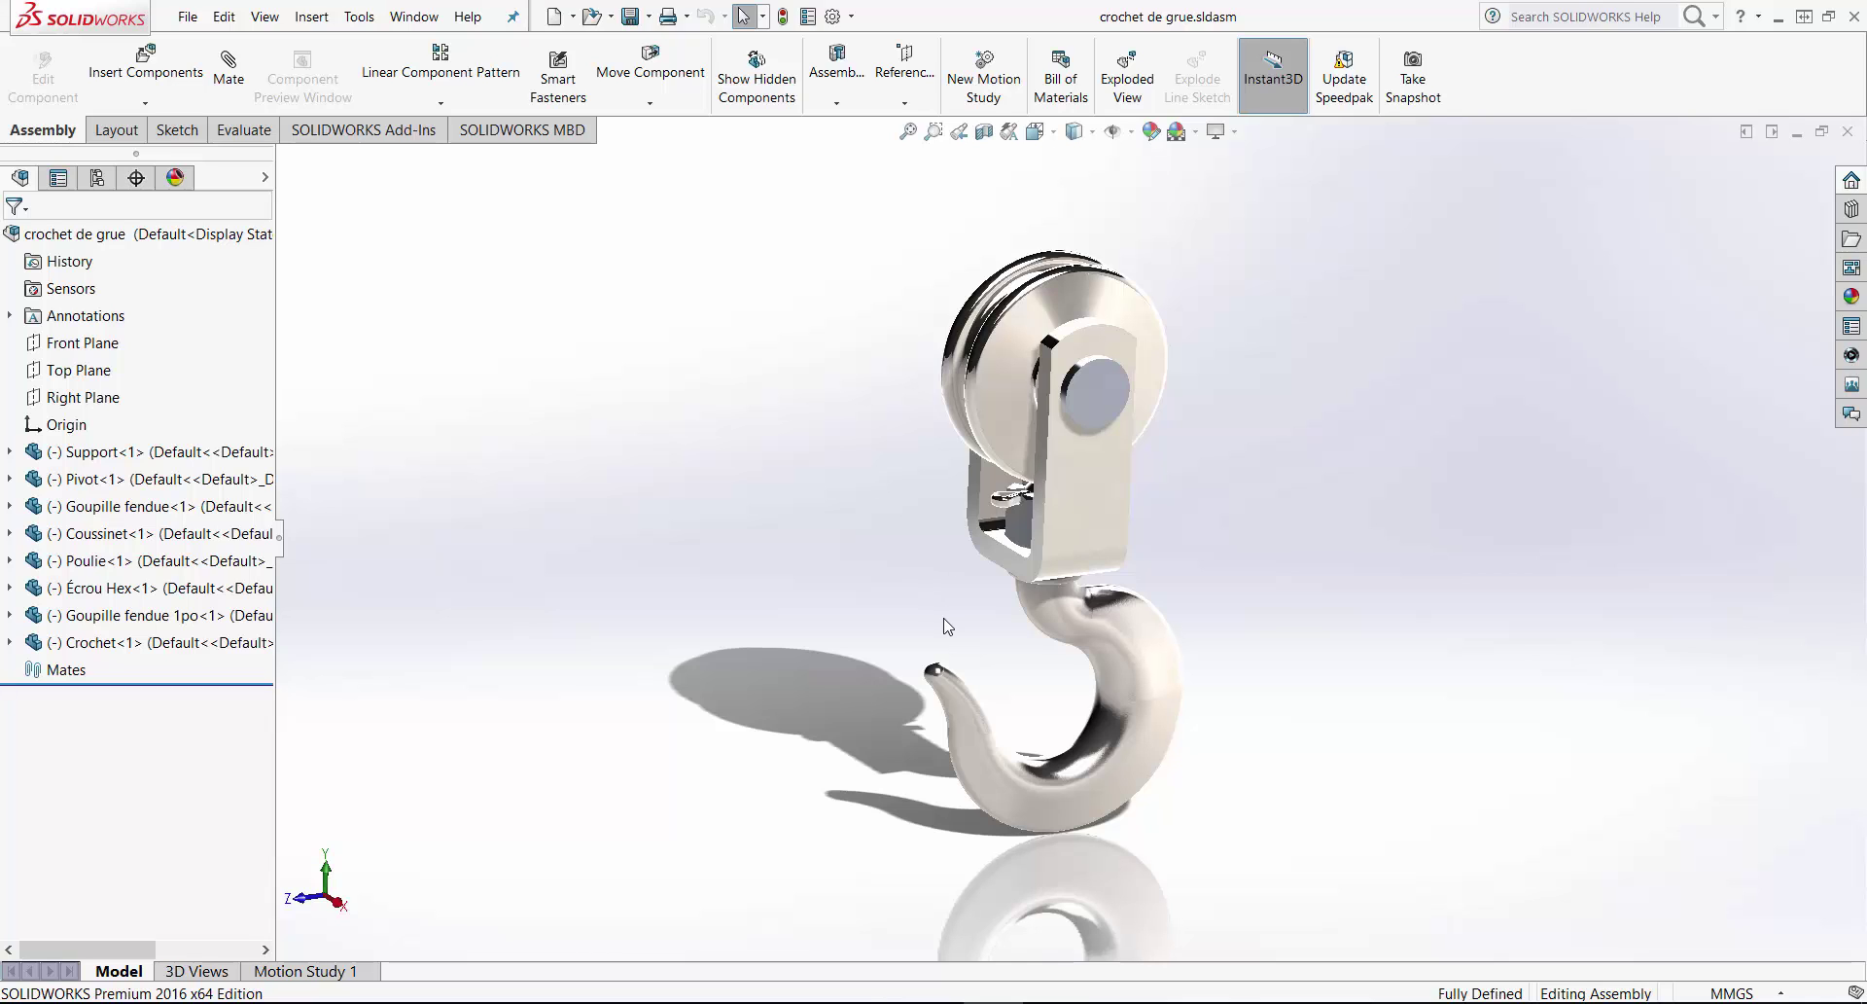
left_click(1780, 17)
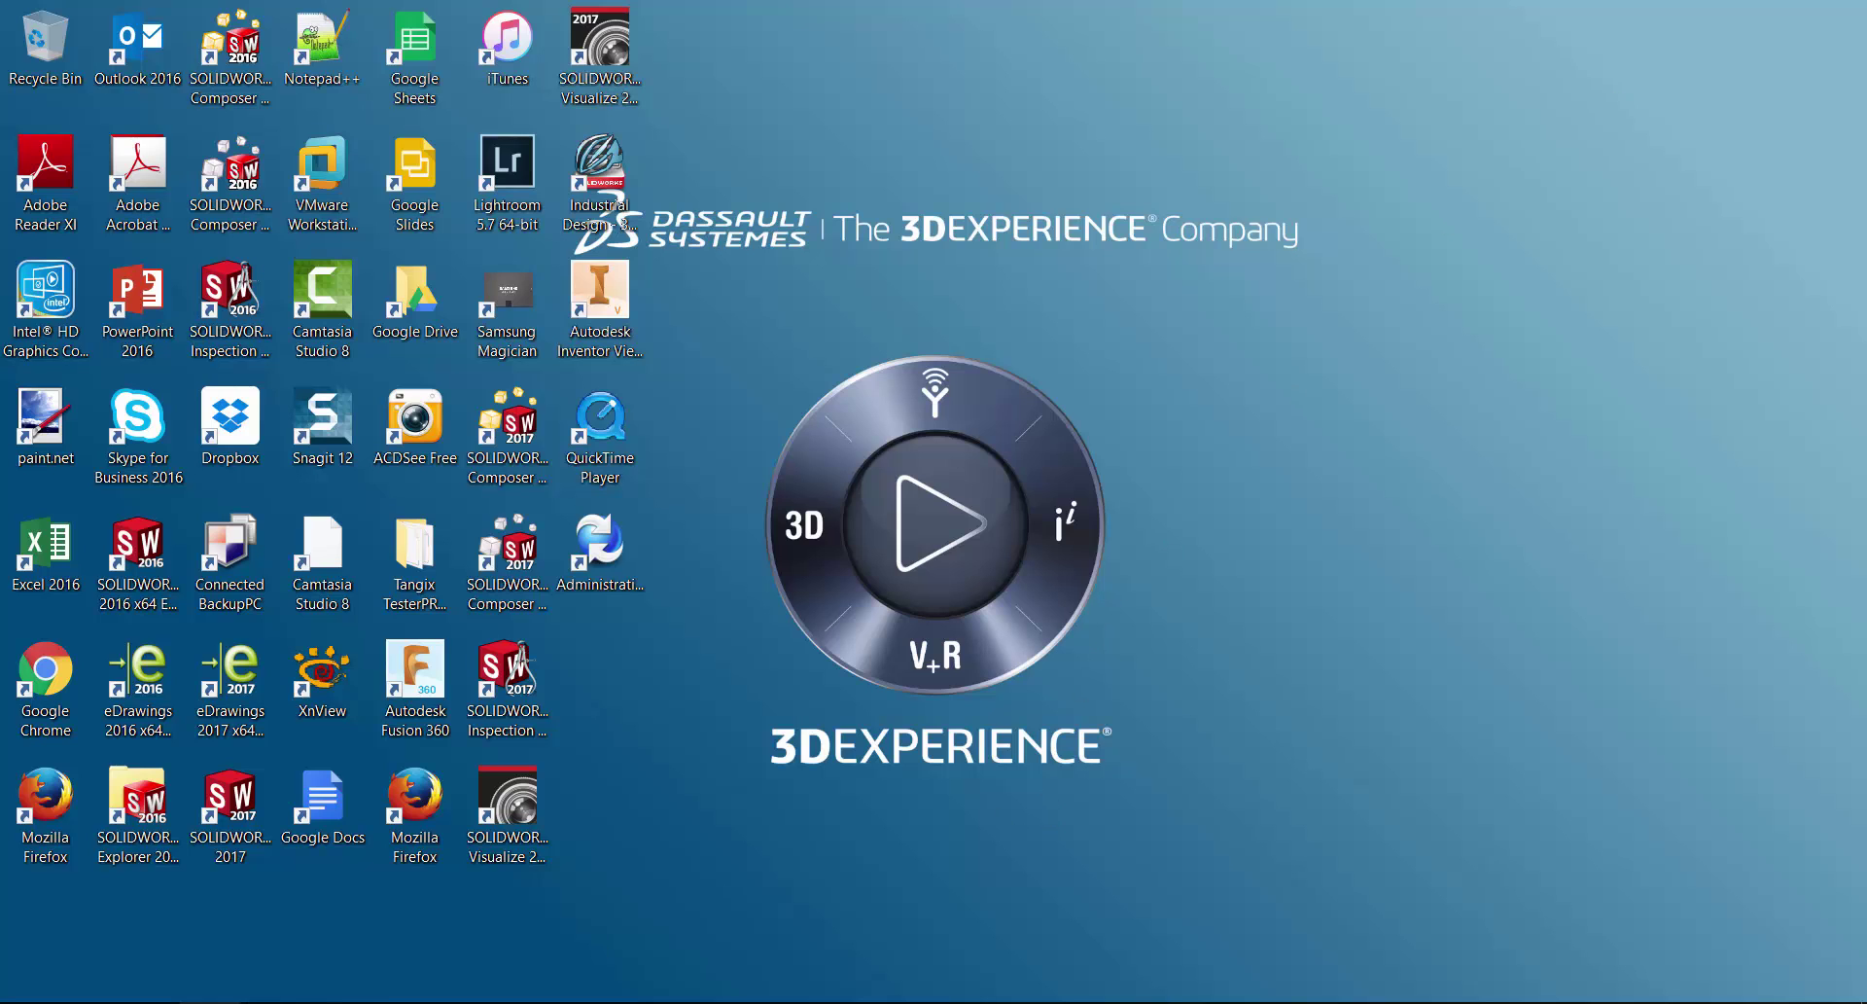
- Open a new File Explorer and browse to Libraries > 4. CAD Data > Inventor > Crochet
key("alt+Tab")
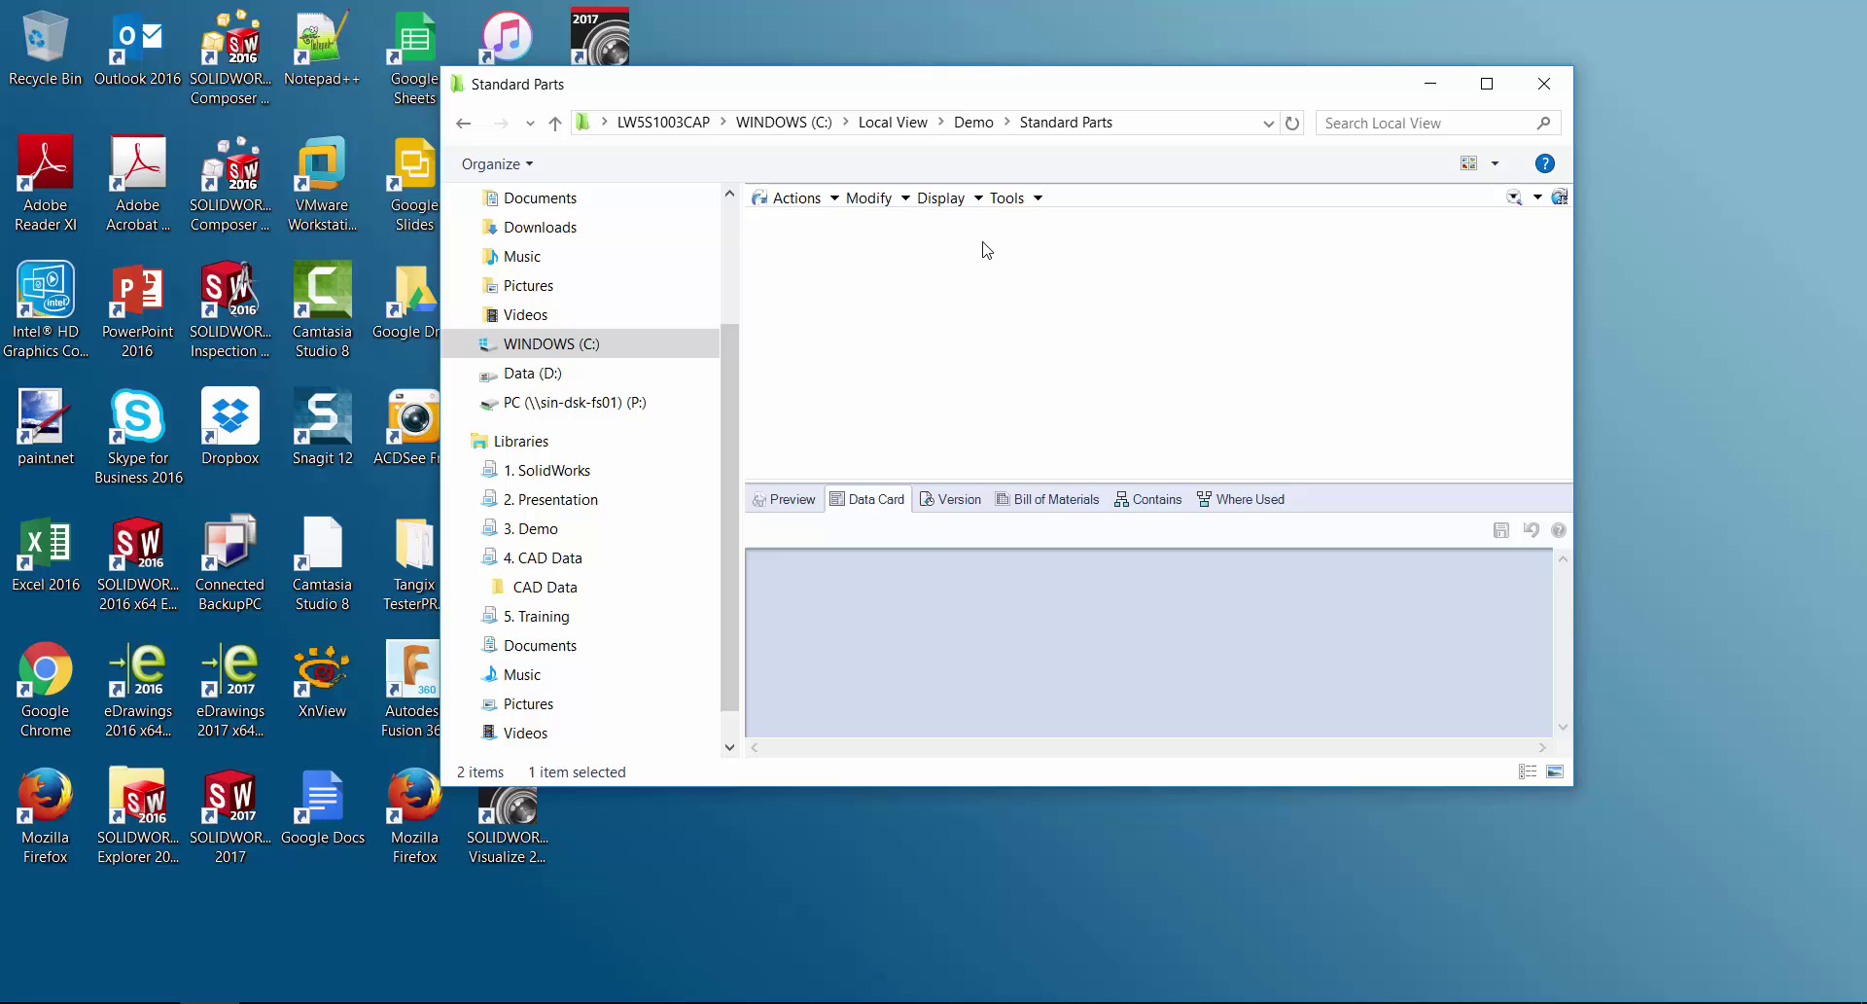
key("super+e")
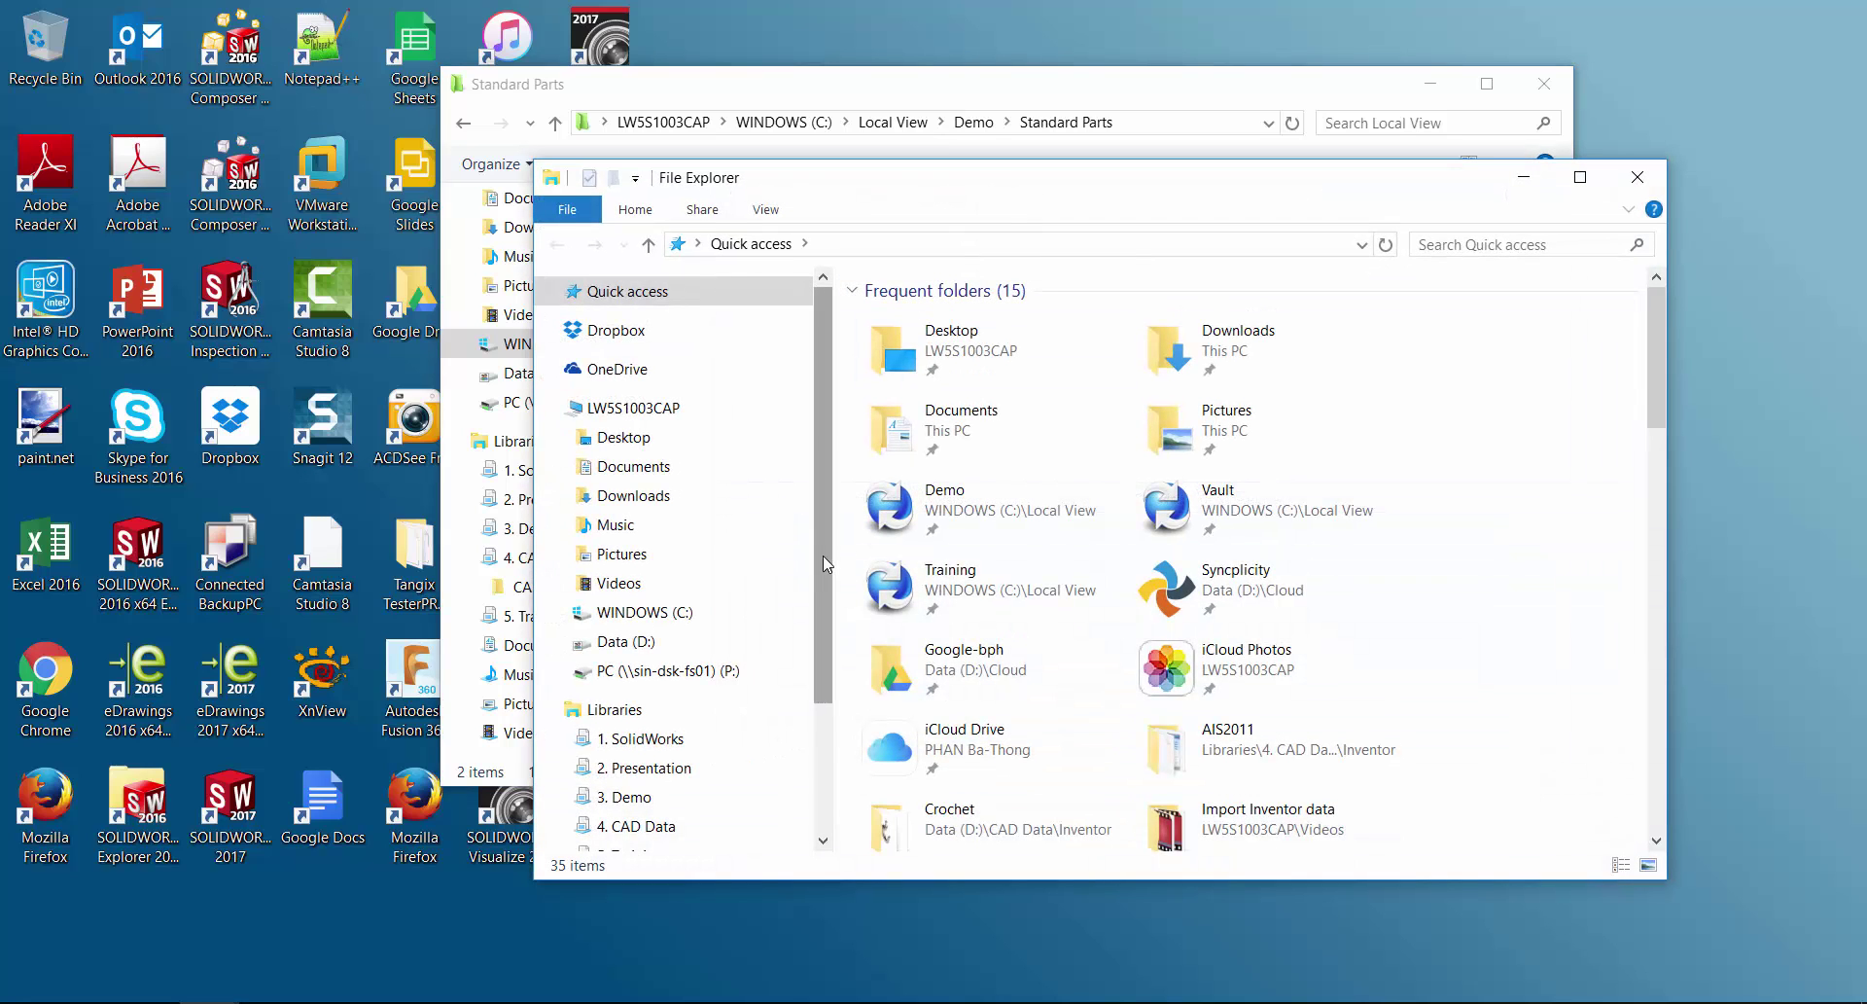
left_click_drag(822, 556, 822, 663)
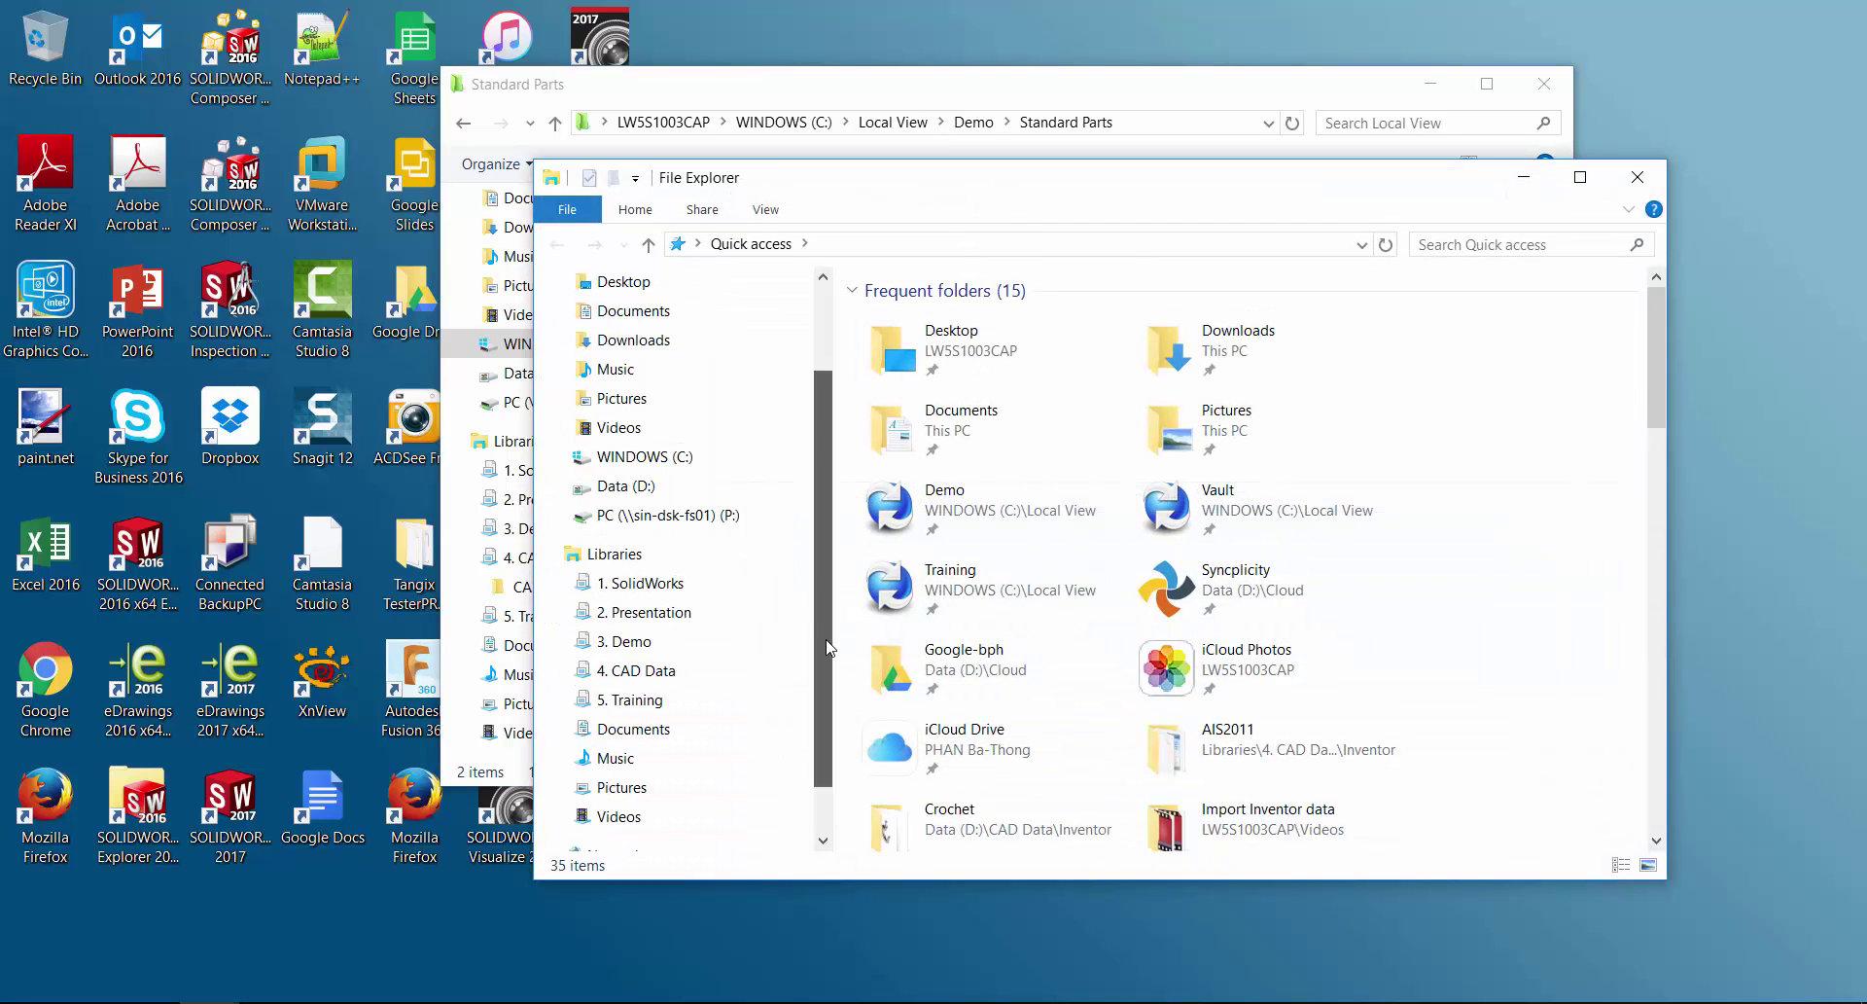
left_click(655, 674)
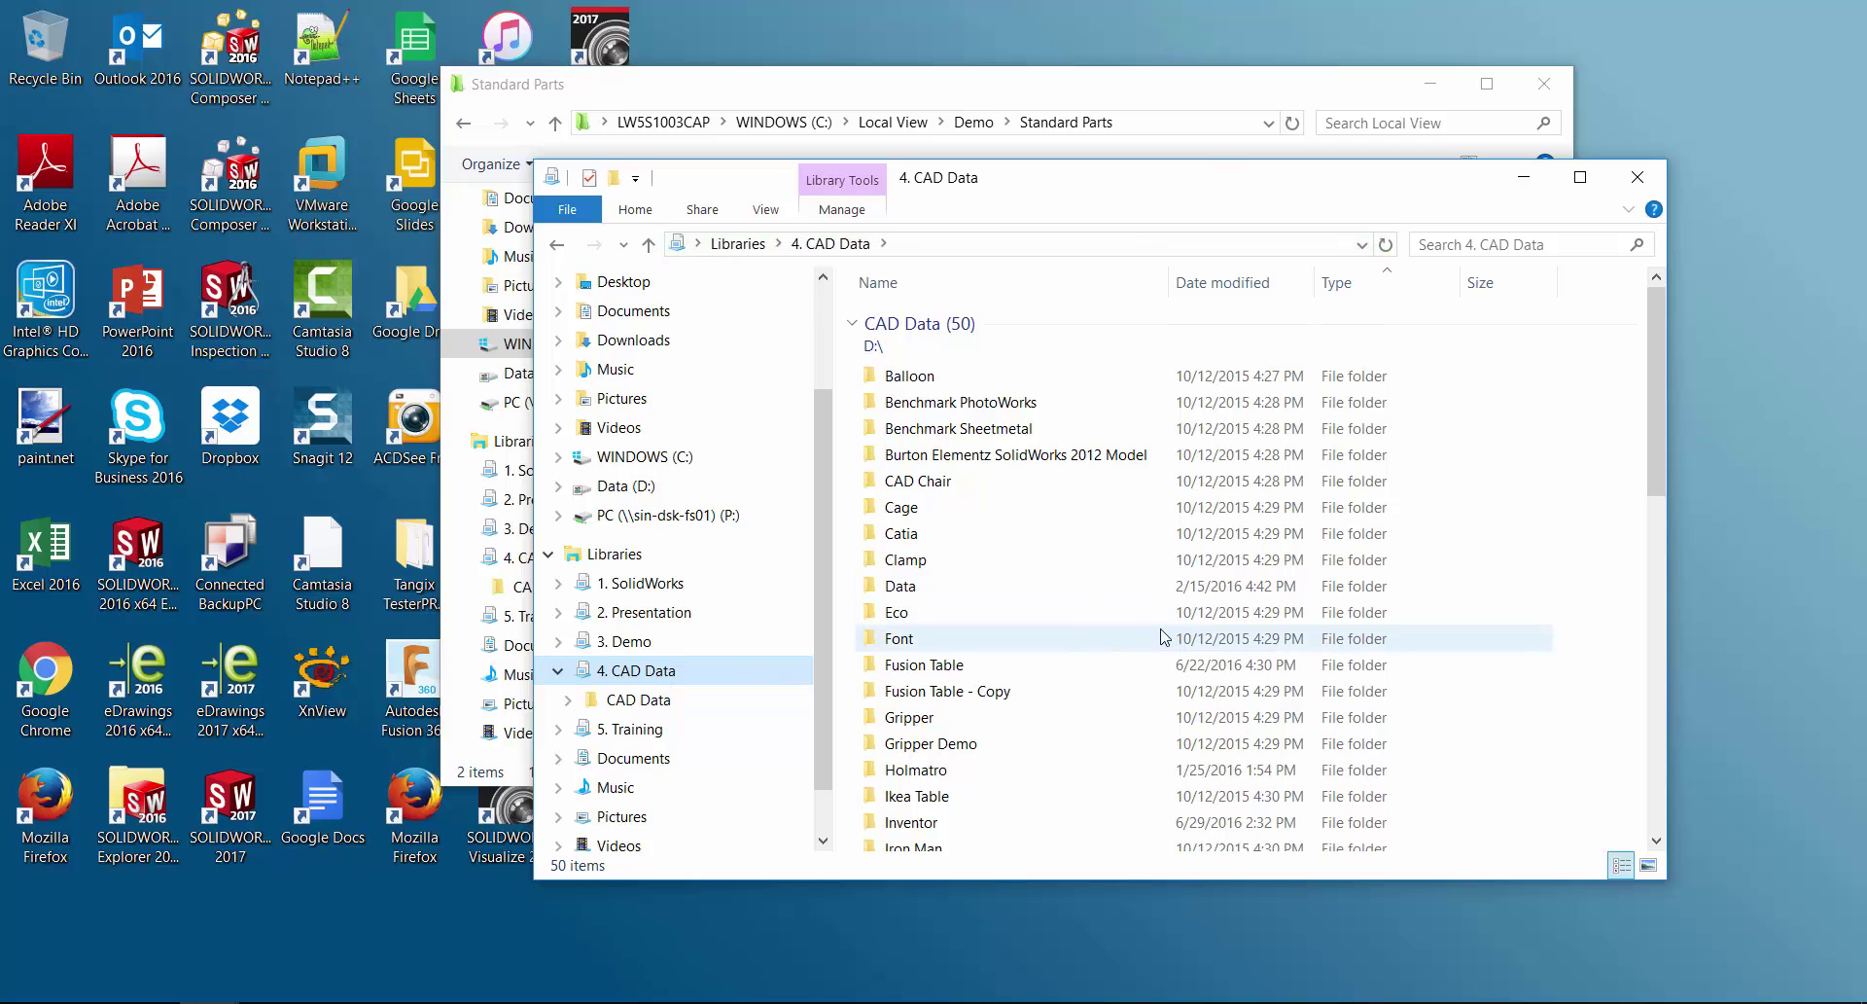
scroll(1164, 637, "down", 2)
double_click(933, 679)
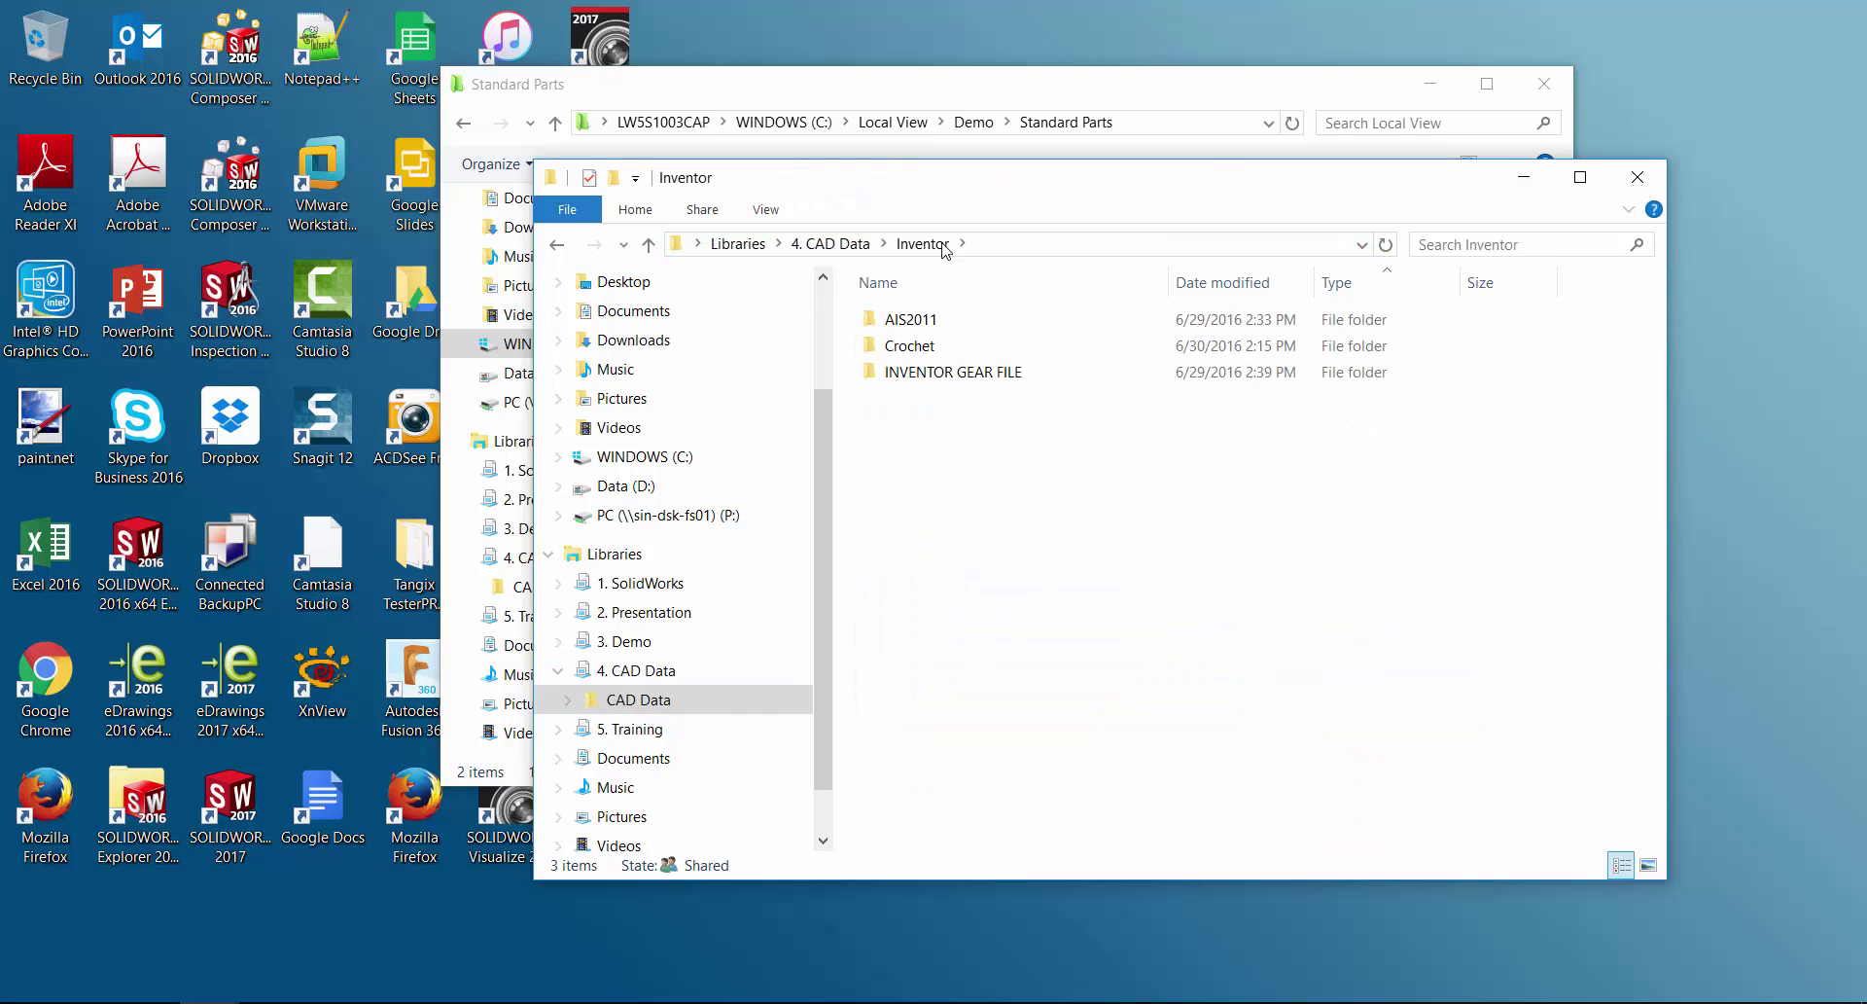
double_click(910, 346)
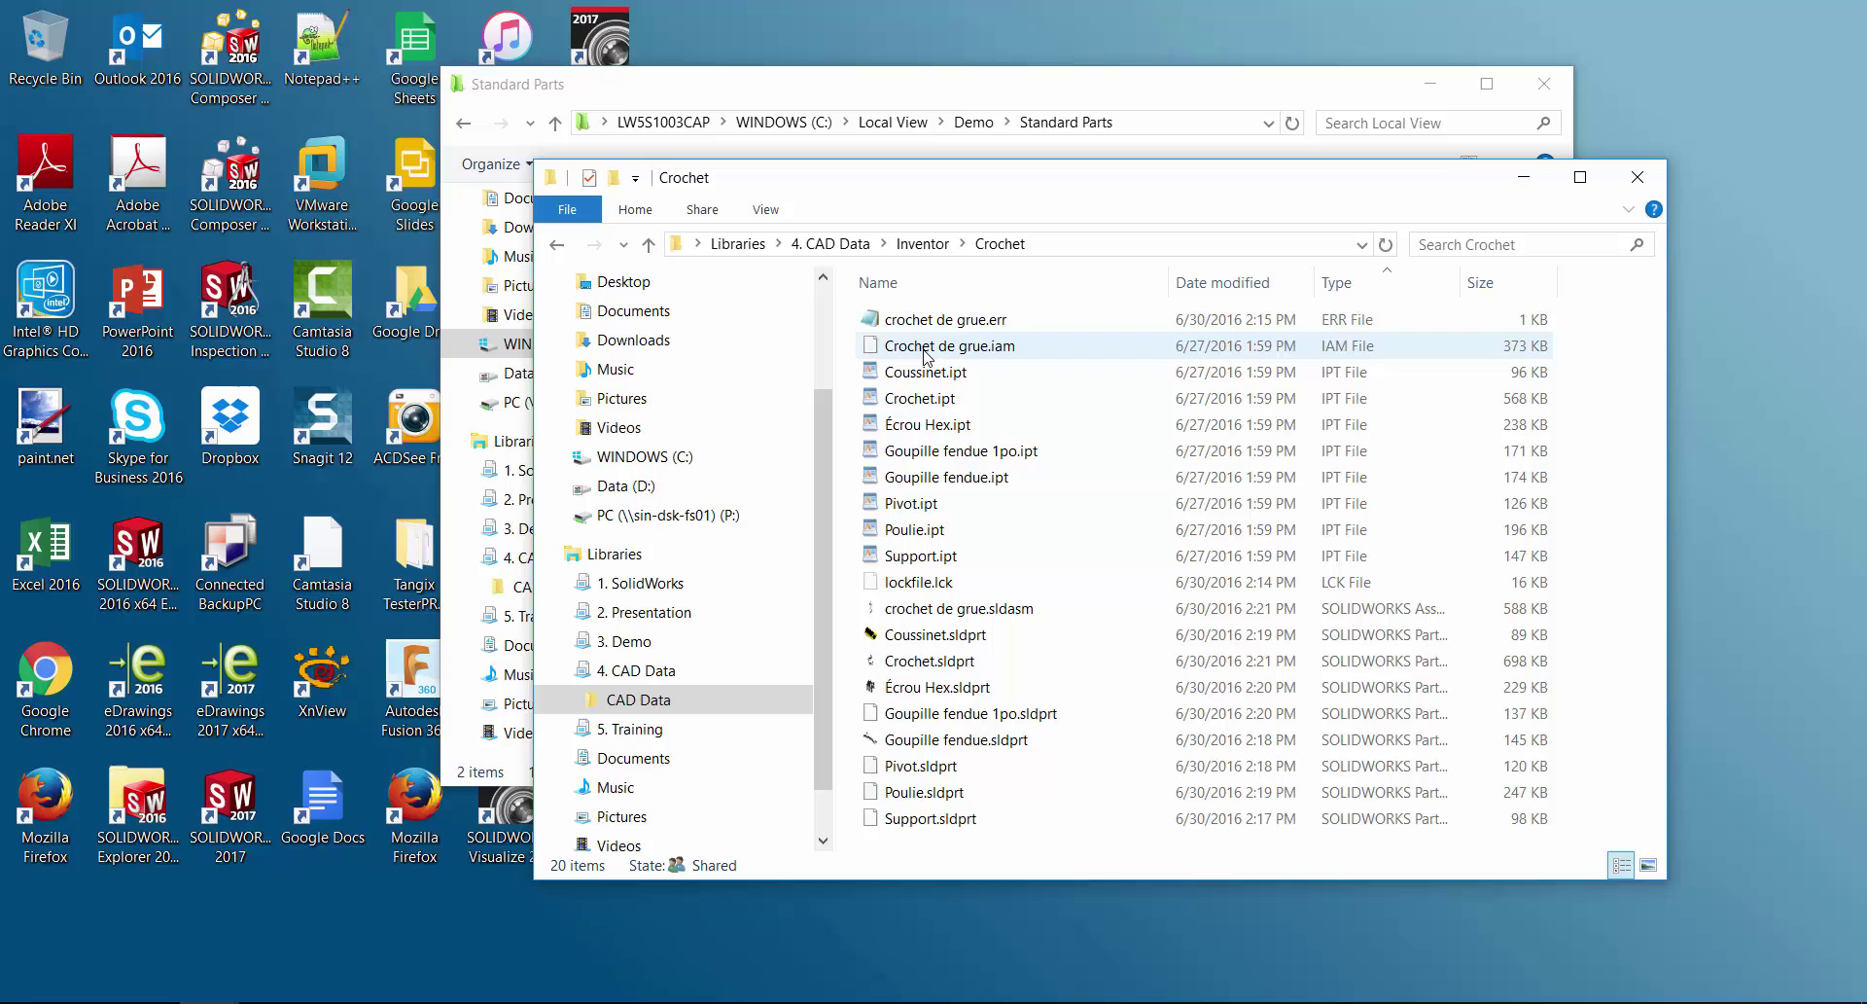
left_click_drag(1076, 204, 622, 70)
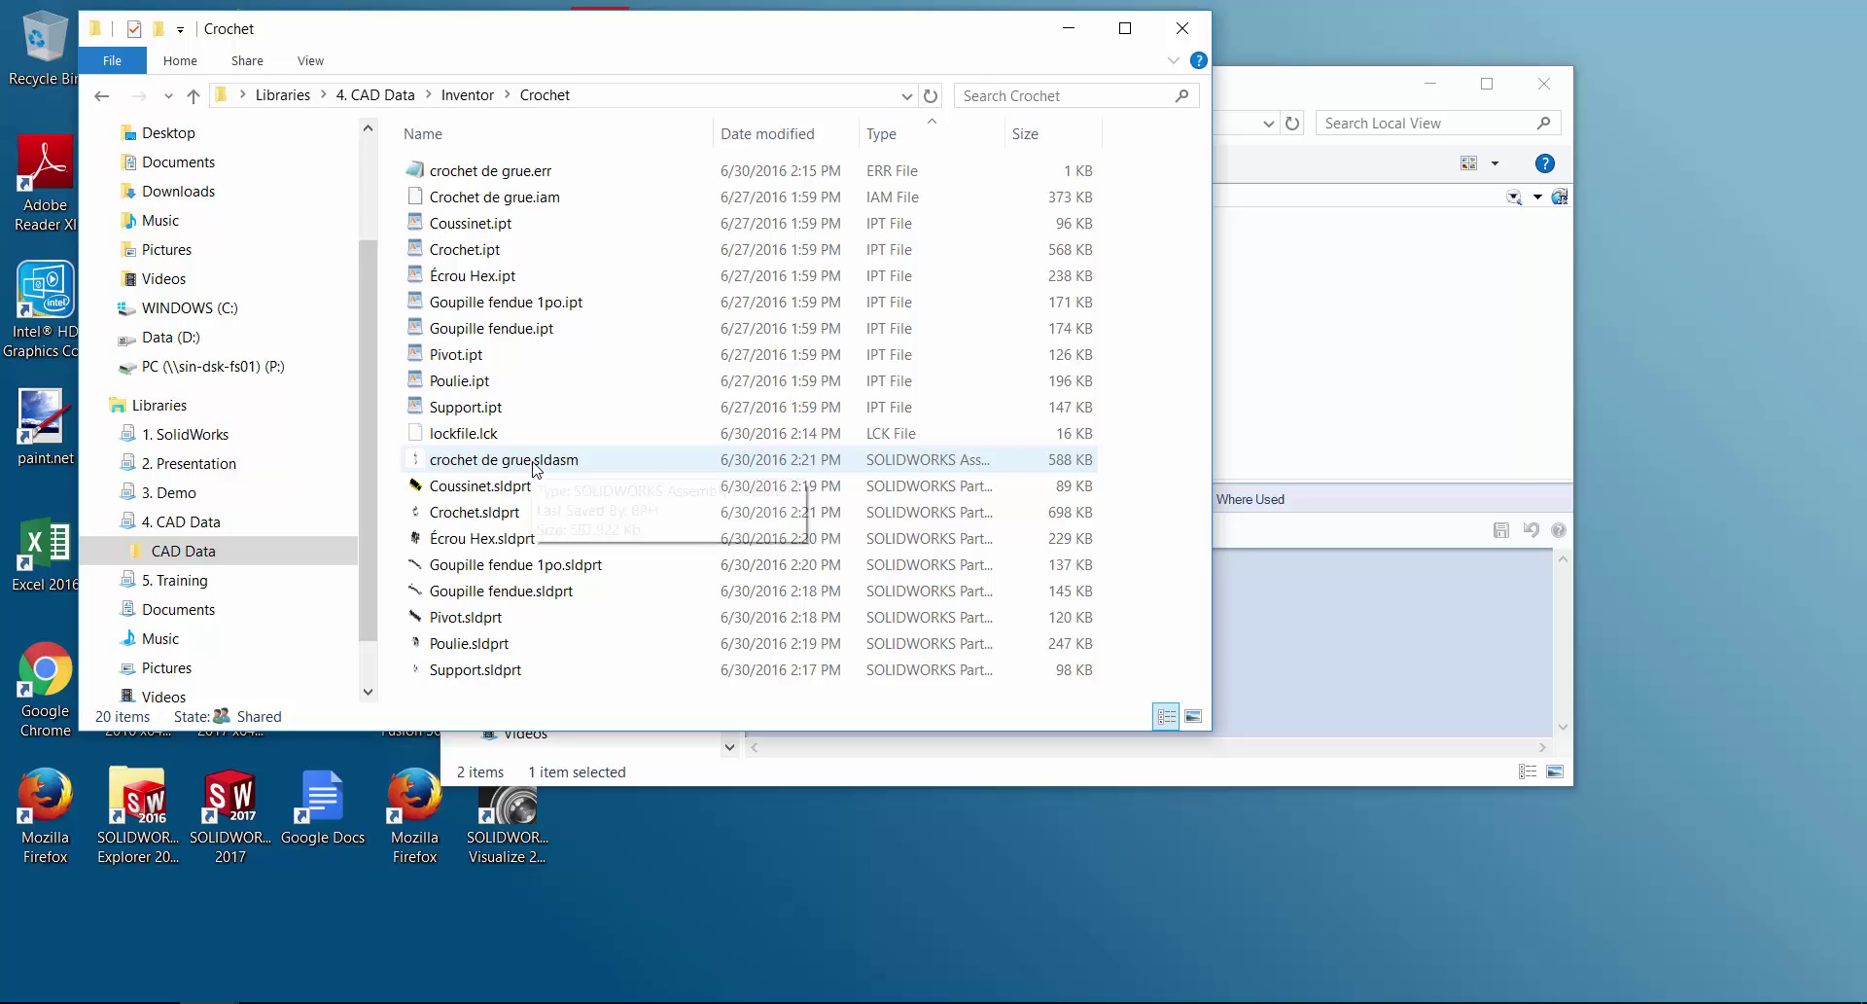
- Navigate the vault window to Demo > Standard Parts
left_click(1286, 96)
right_click(978, 299)
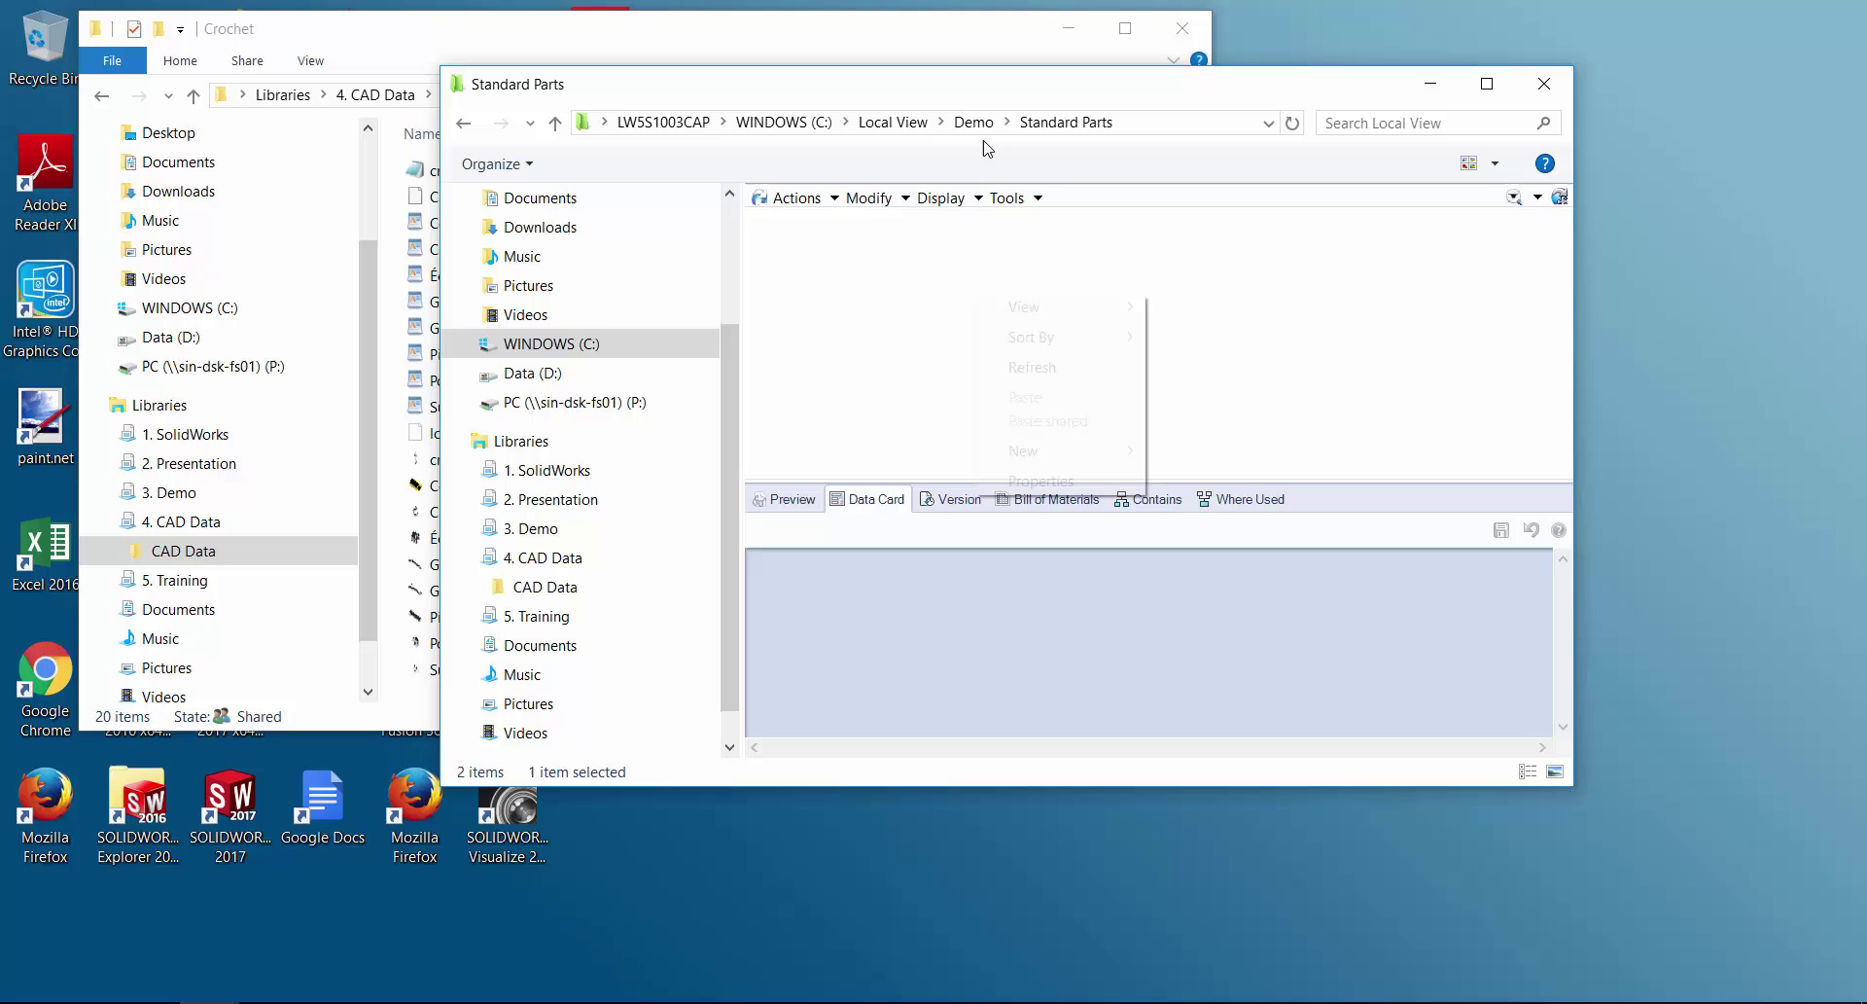
left_click(973, 121)
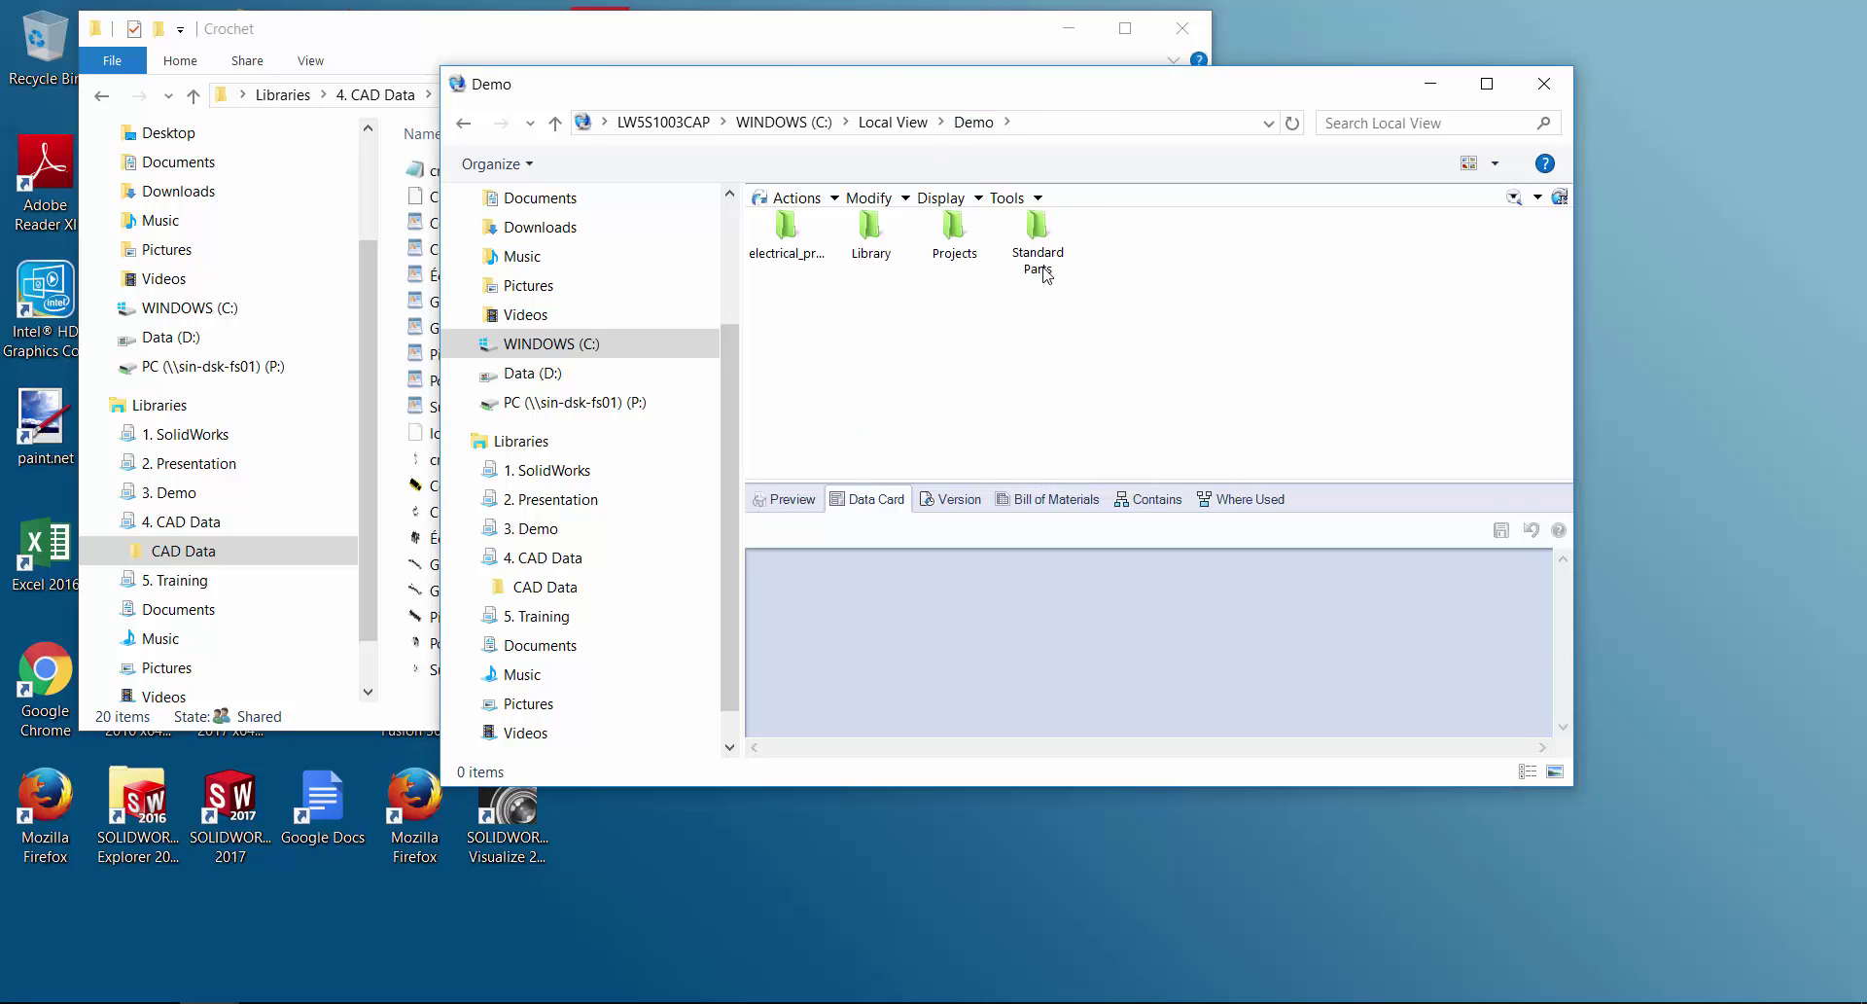
double_click(1038, 254)
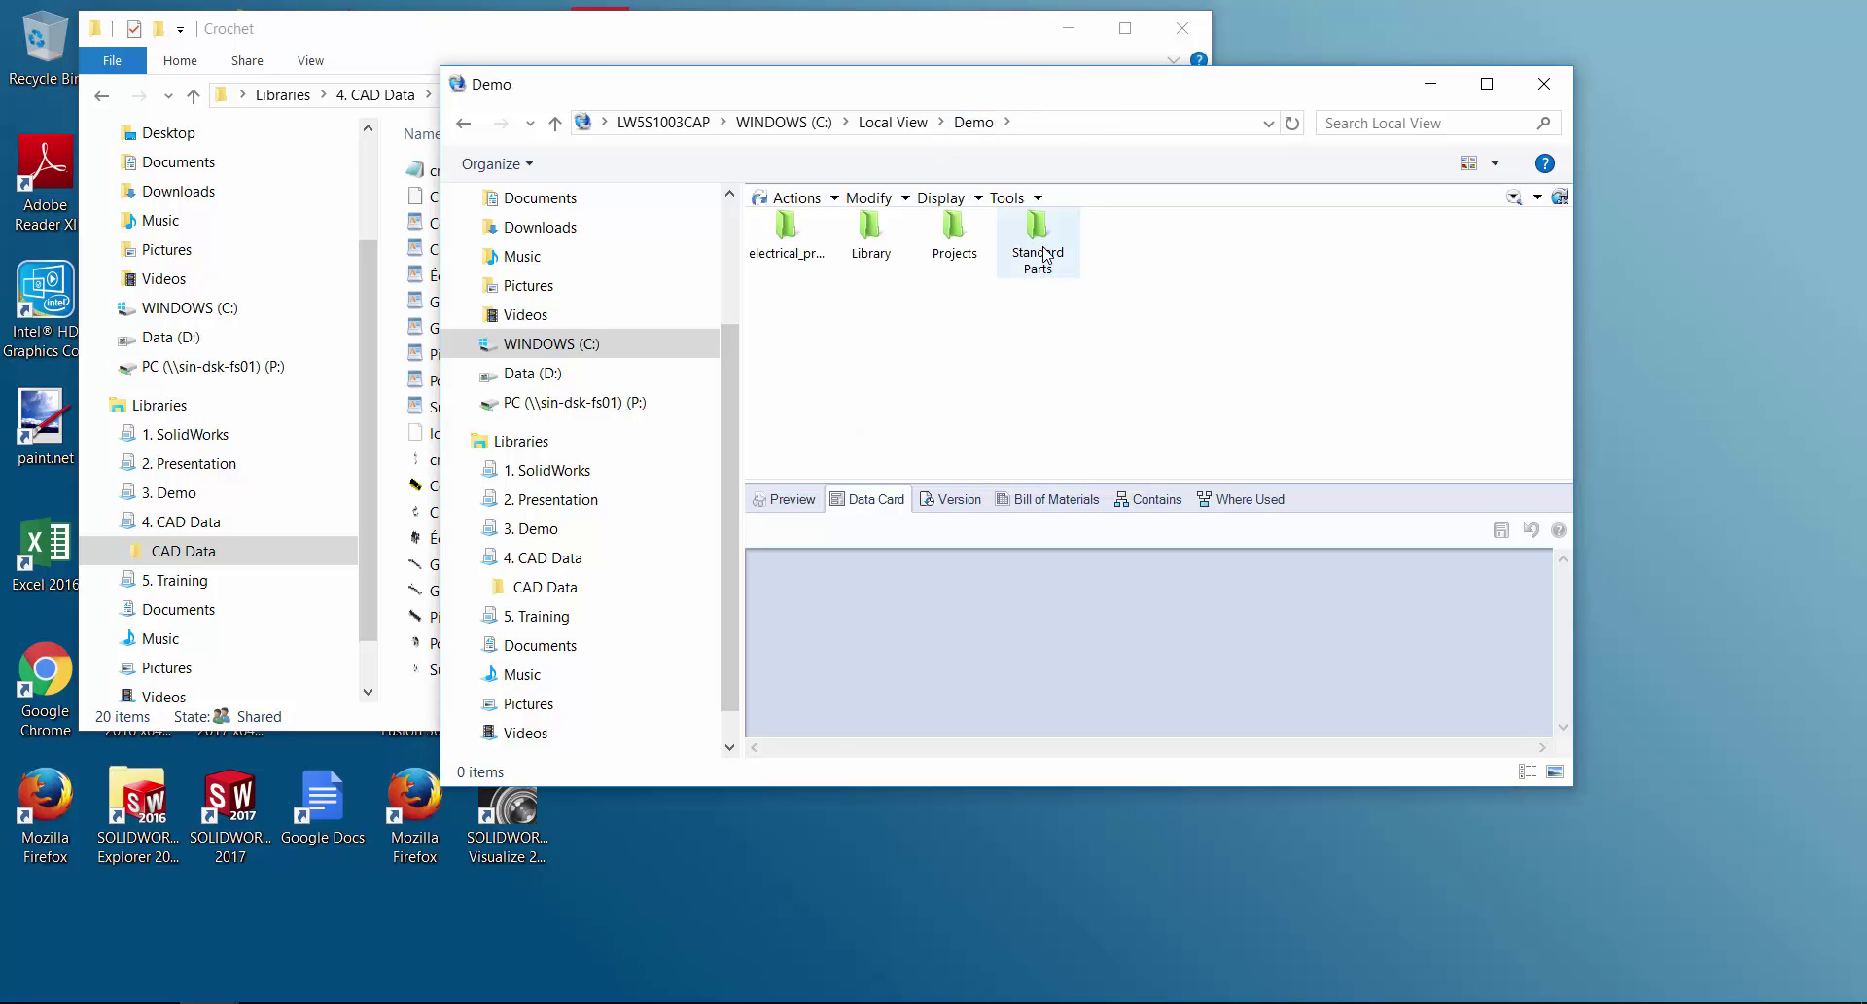
- Copy the nine SOLIDWORKS files from Crochet and paste them into Standard Parts
left_click(820, 49)
left_click(484, 489)
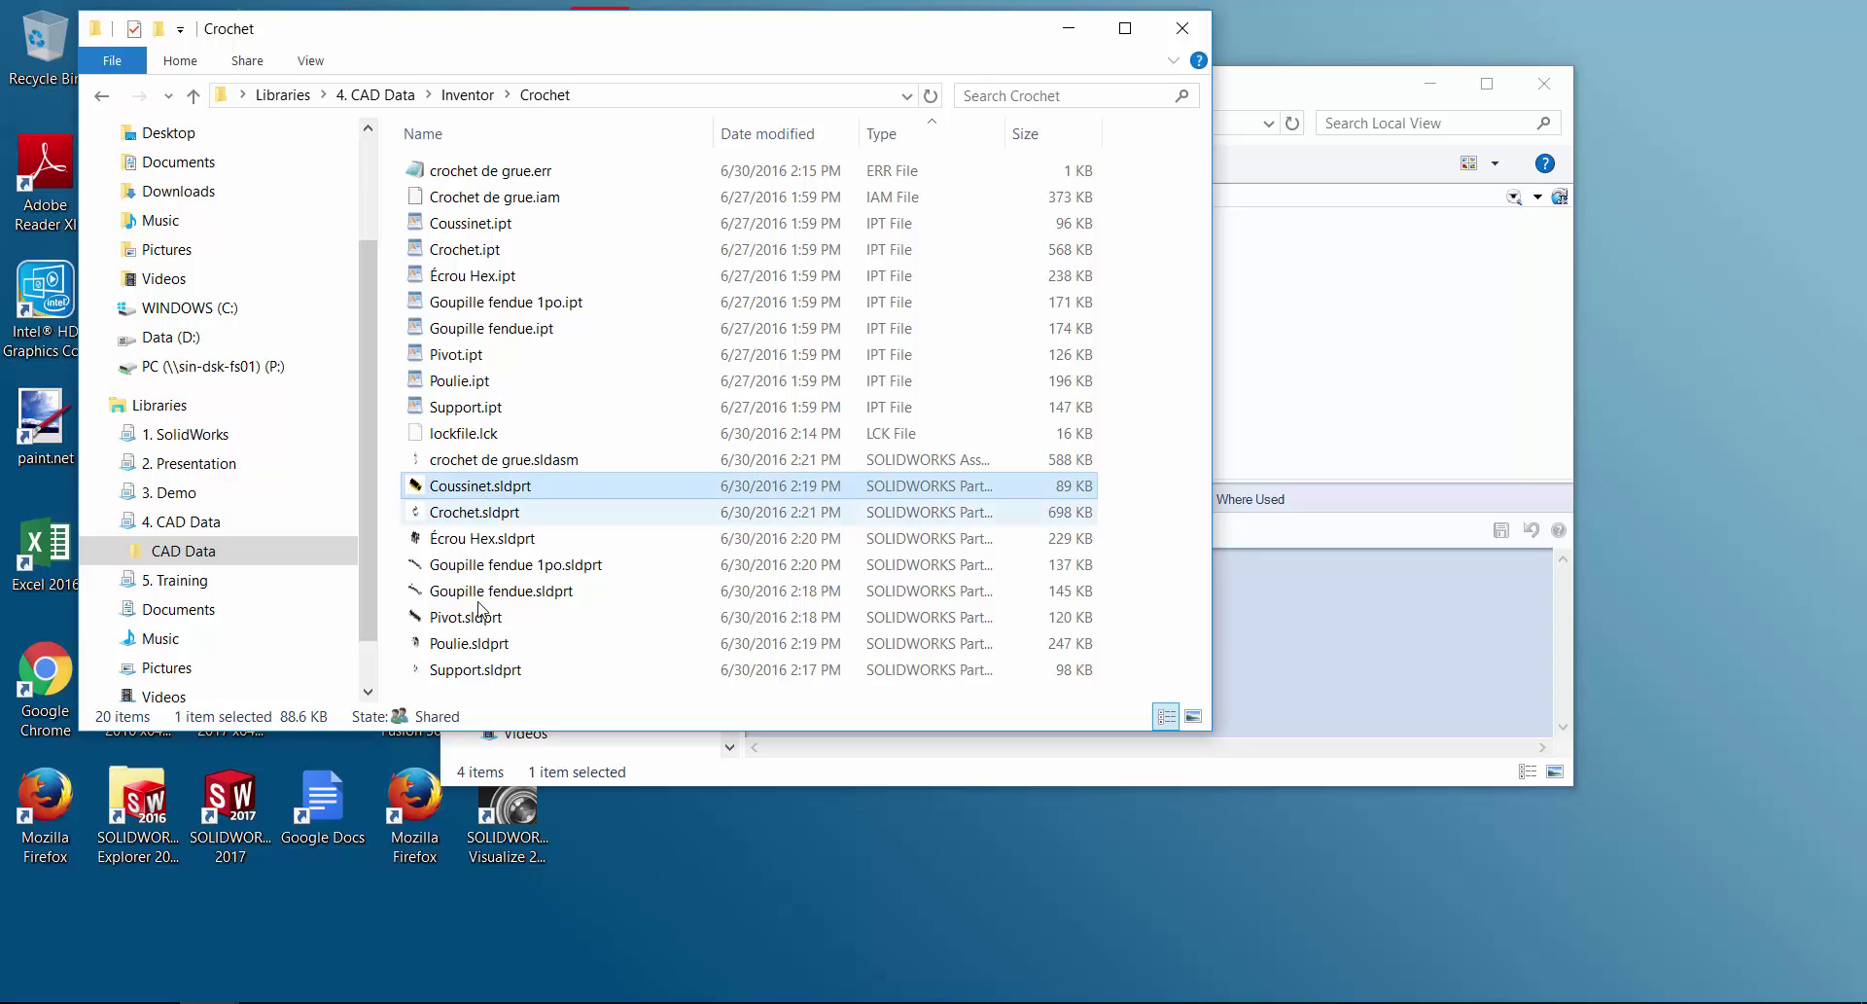
left_click(496, 465)
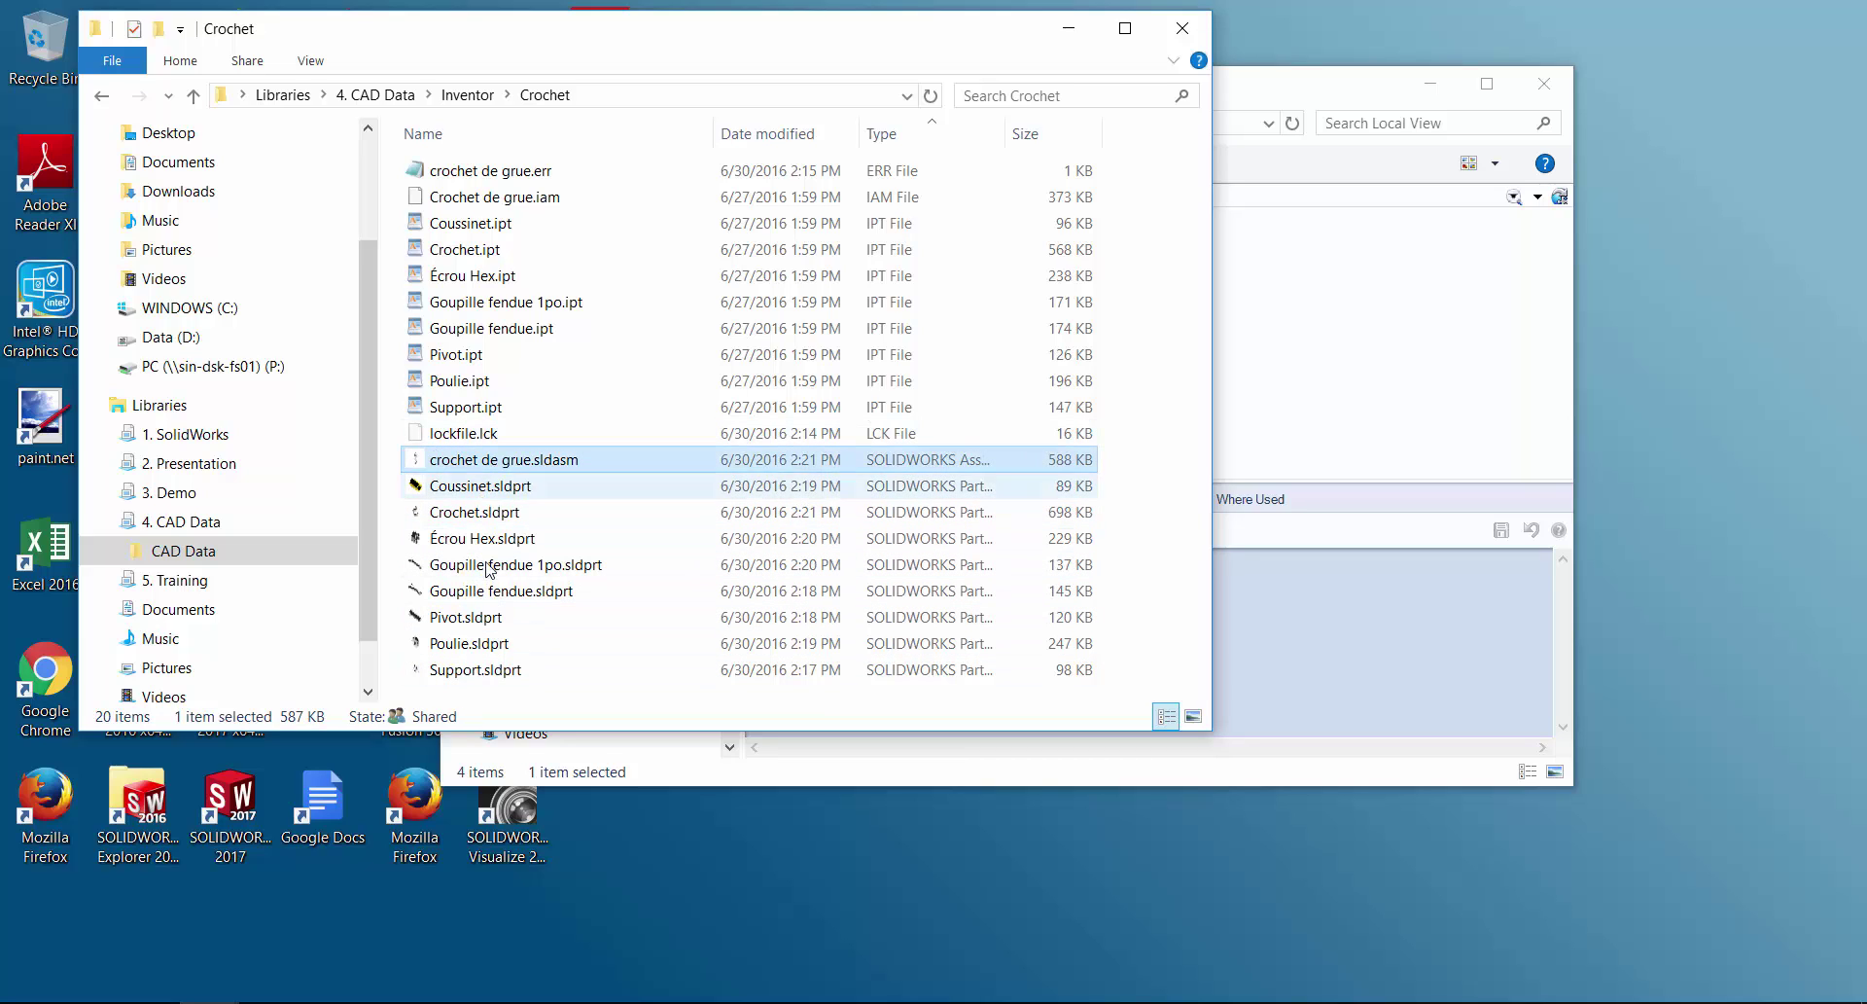
left_click(475, 669, "shift")
right_click(476, 674)
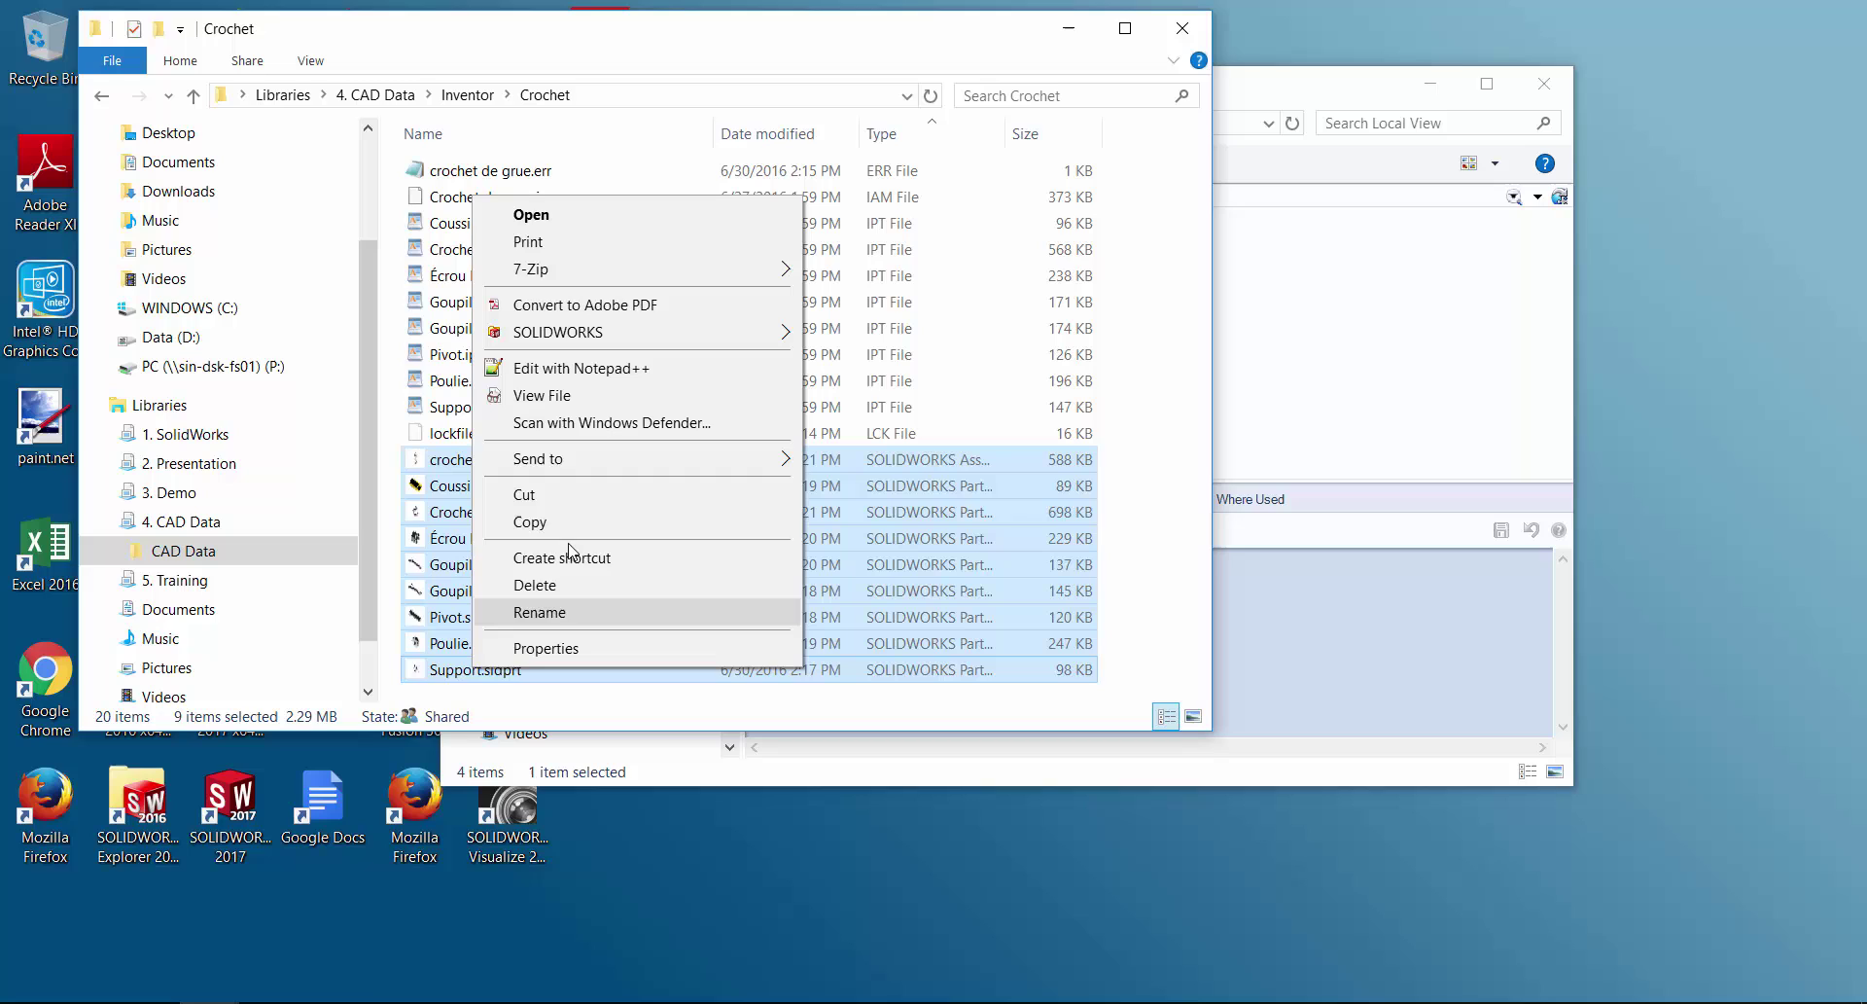
left_click(569, 527)
left_click(1267, 362)
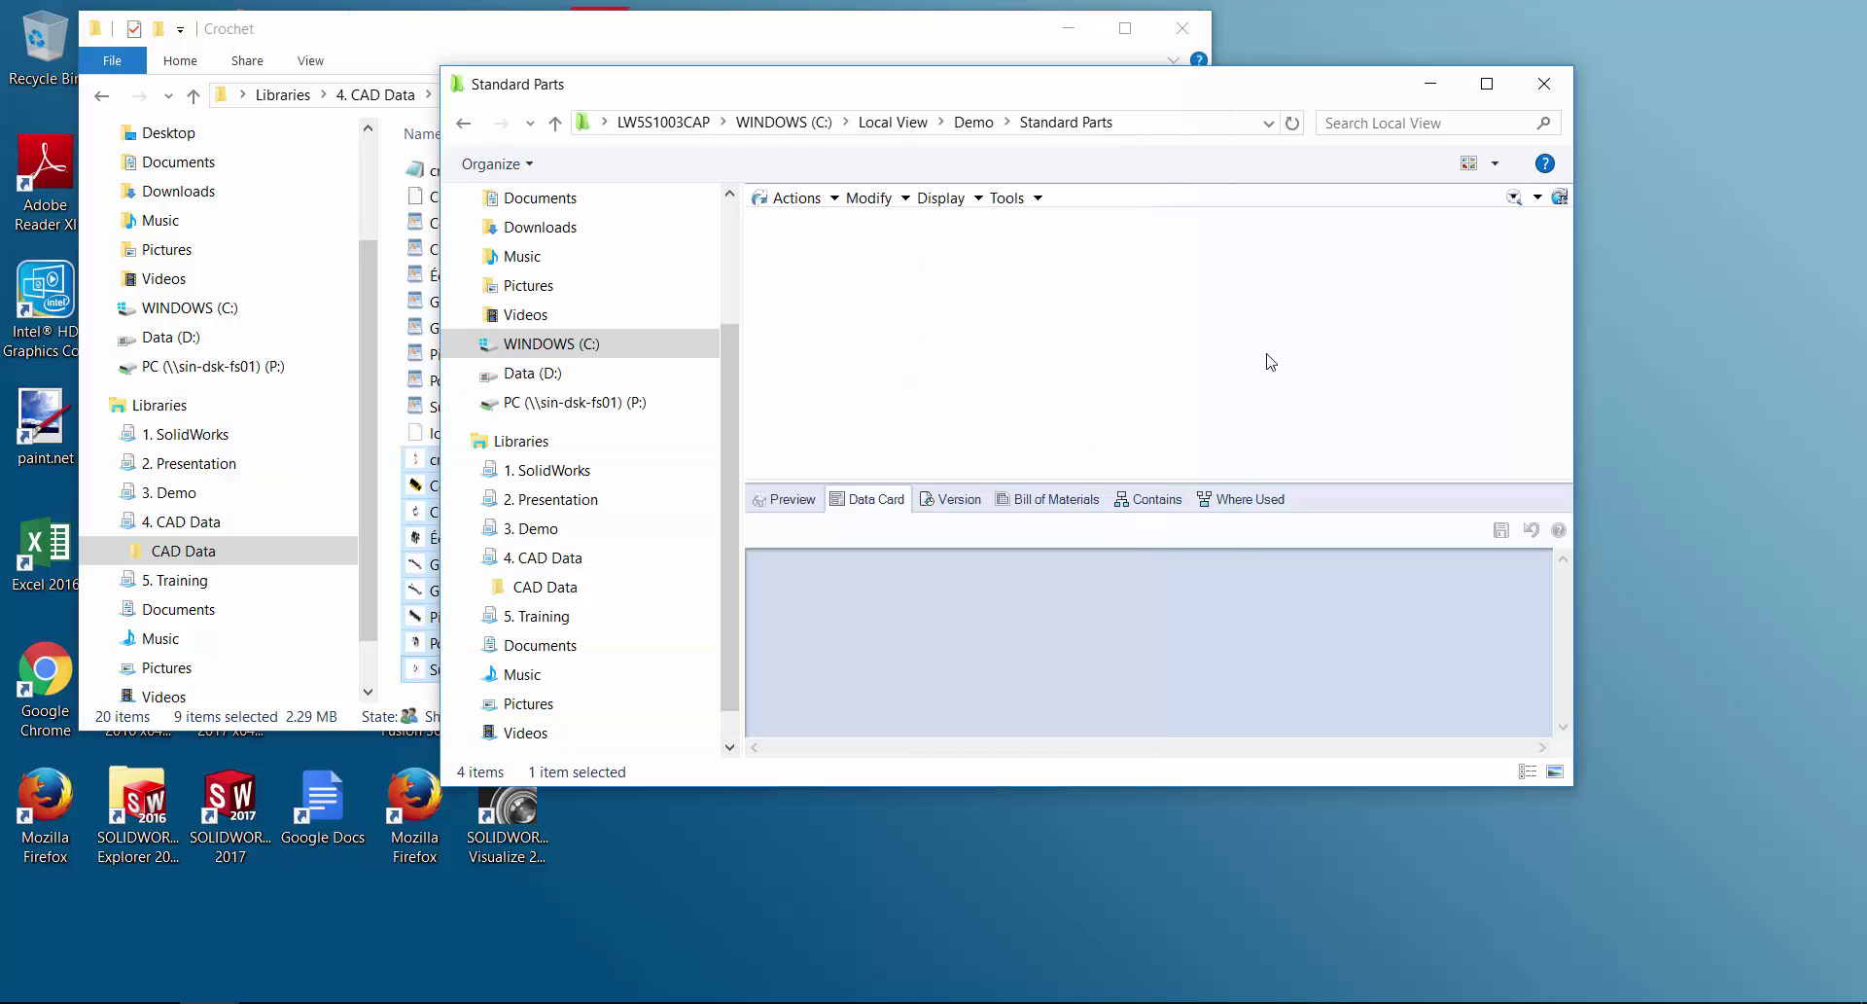
right_click(1106, 343)
left_click(1157, 446)
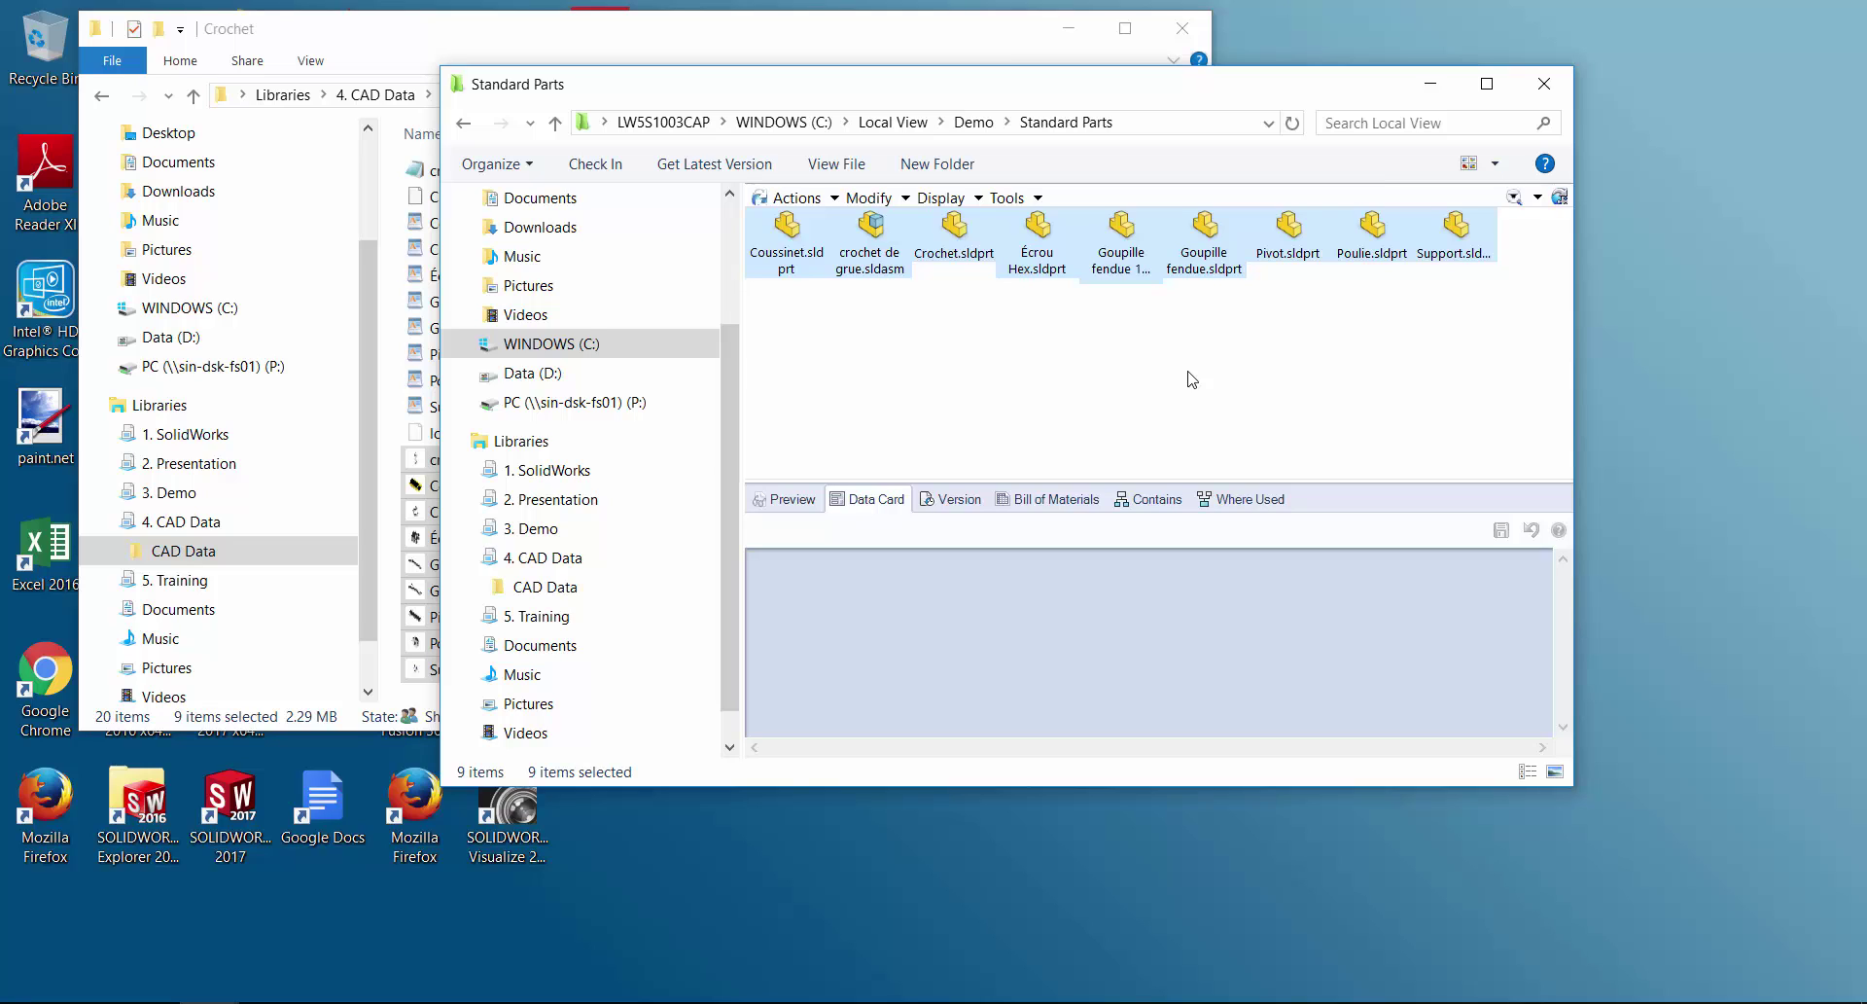
- Review the assembly and Crochet.sldprt data cards in a taller vault window, then close the assembly
left_click(1026, 407)
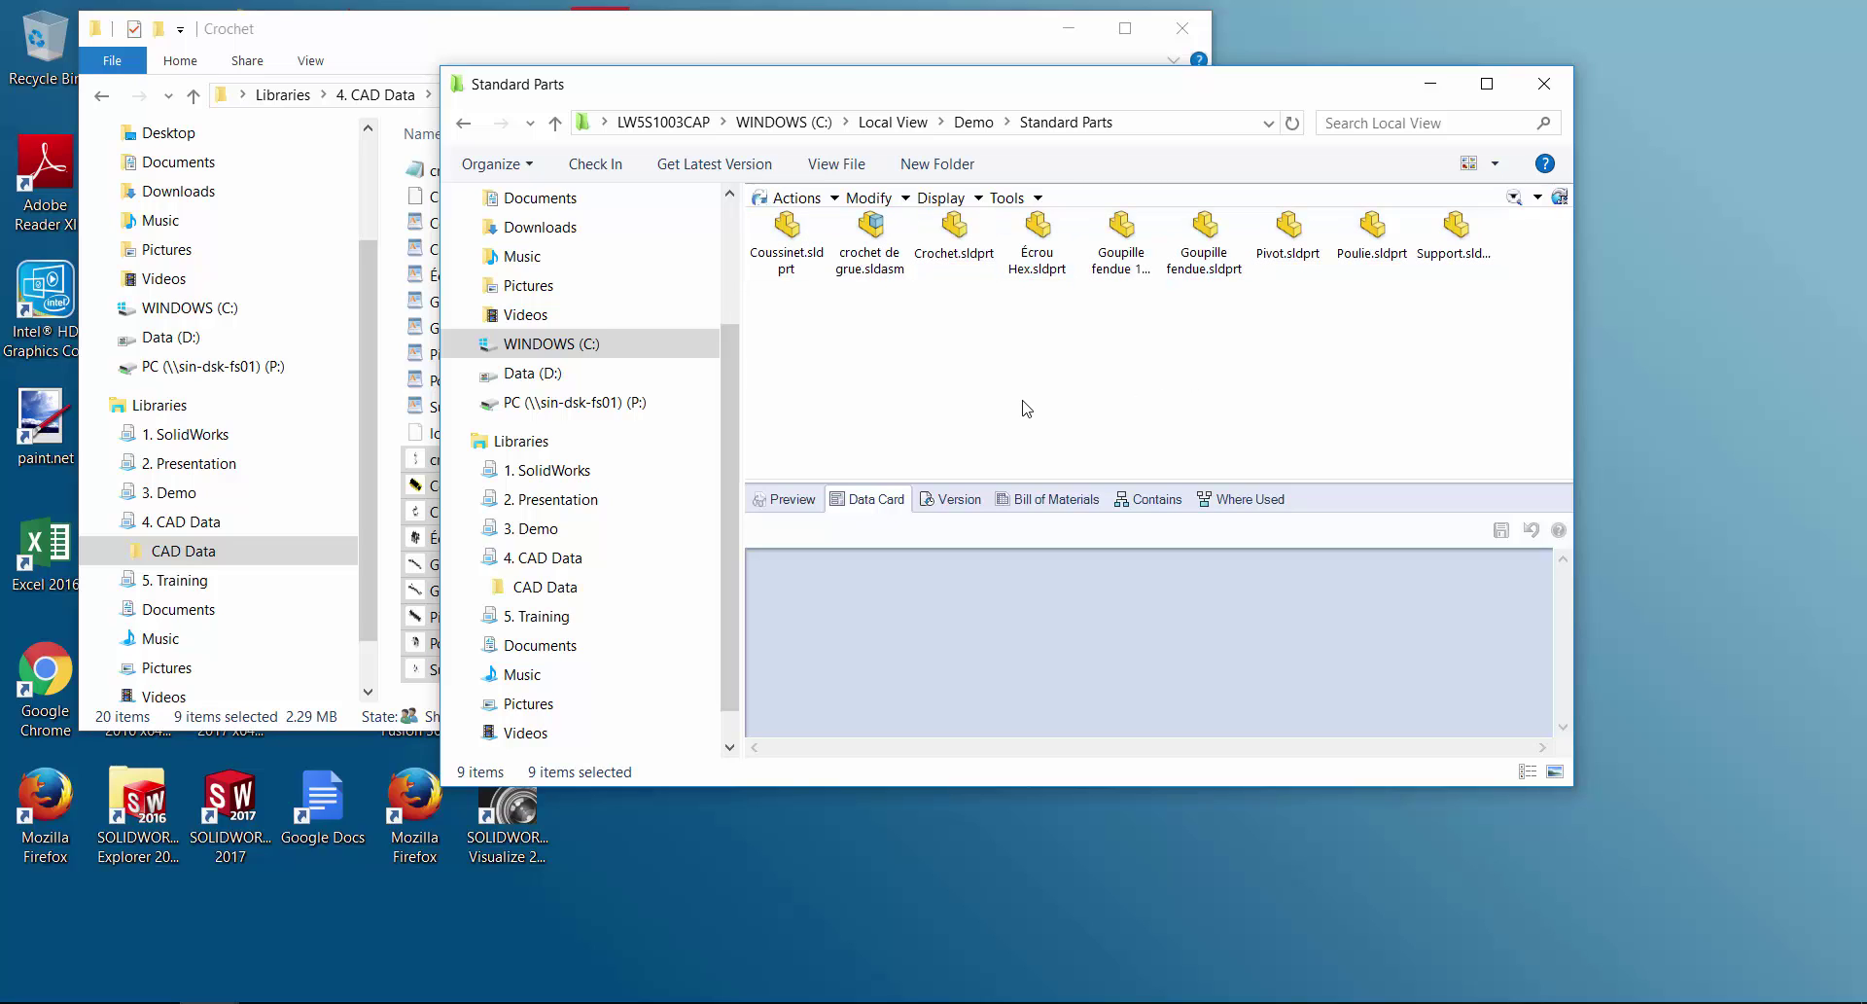
left_click(885, 257)
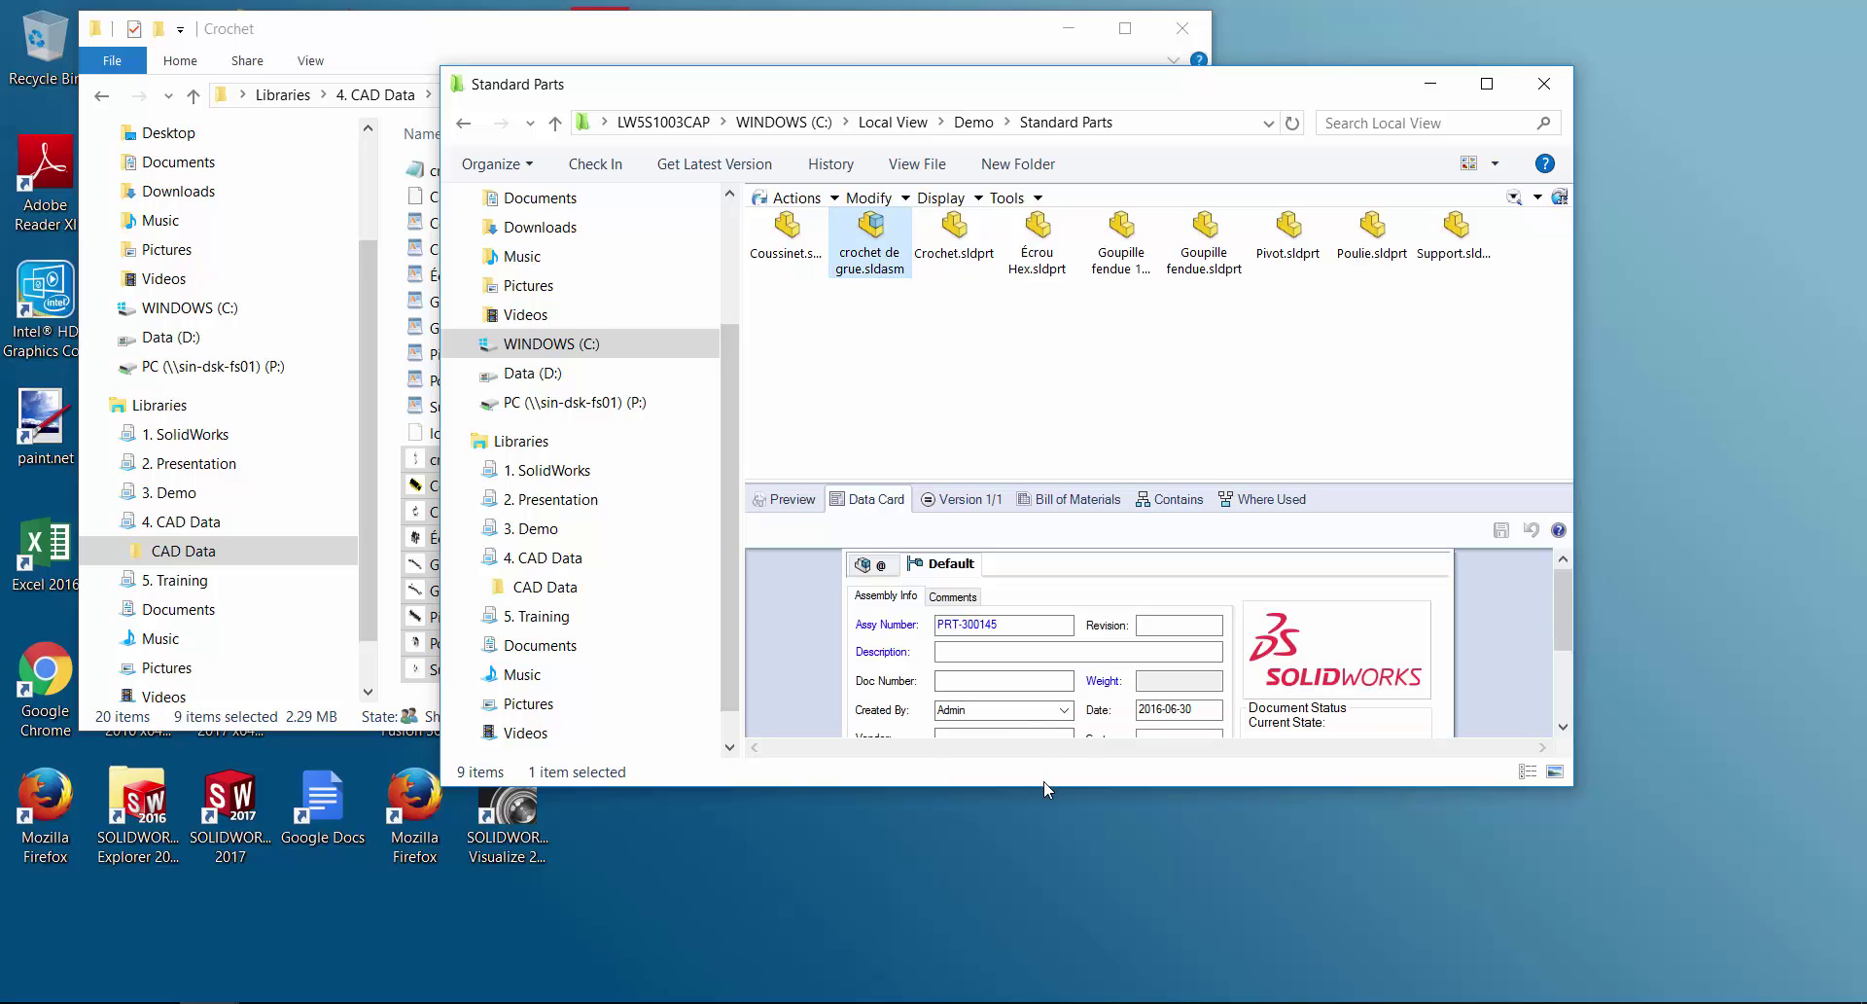
left_click_drag(1041, 789, 1055, 948)
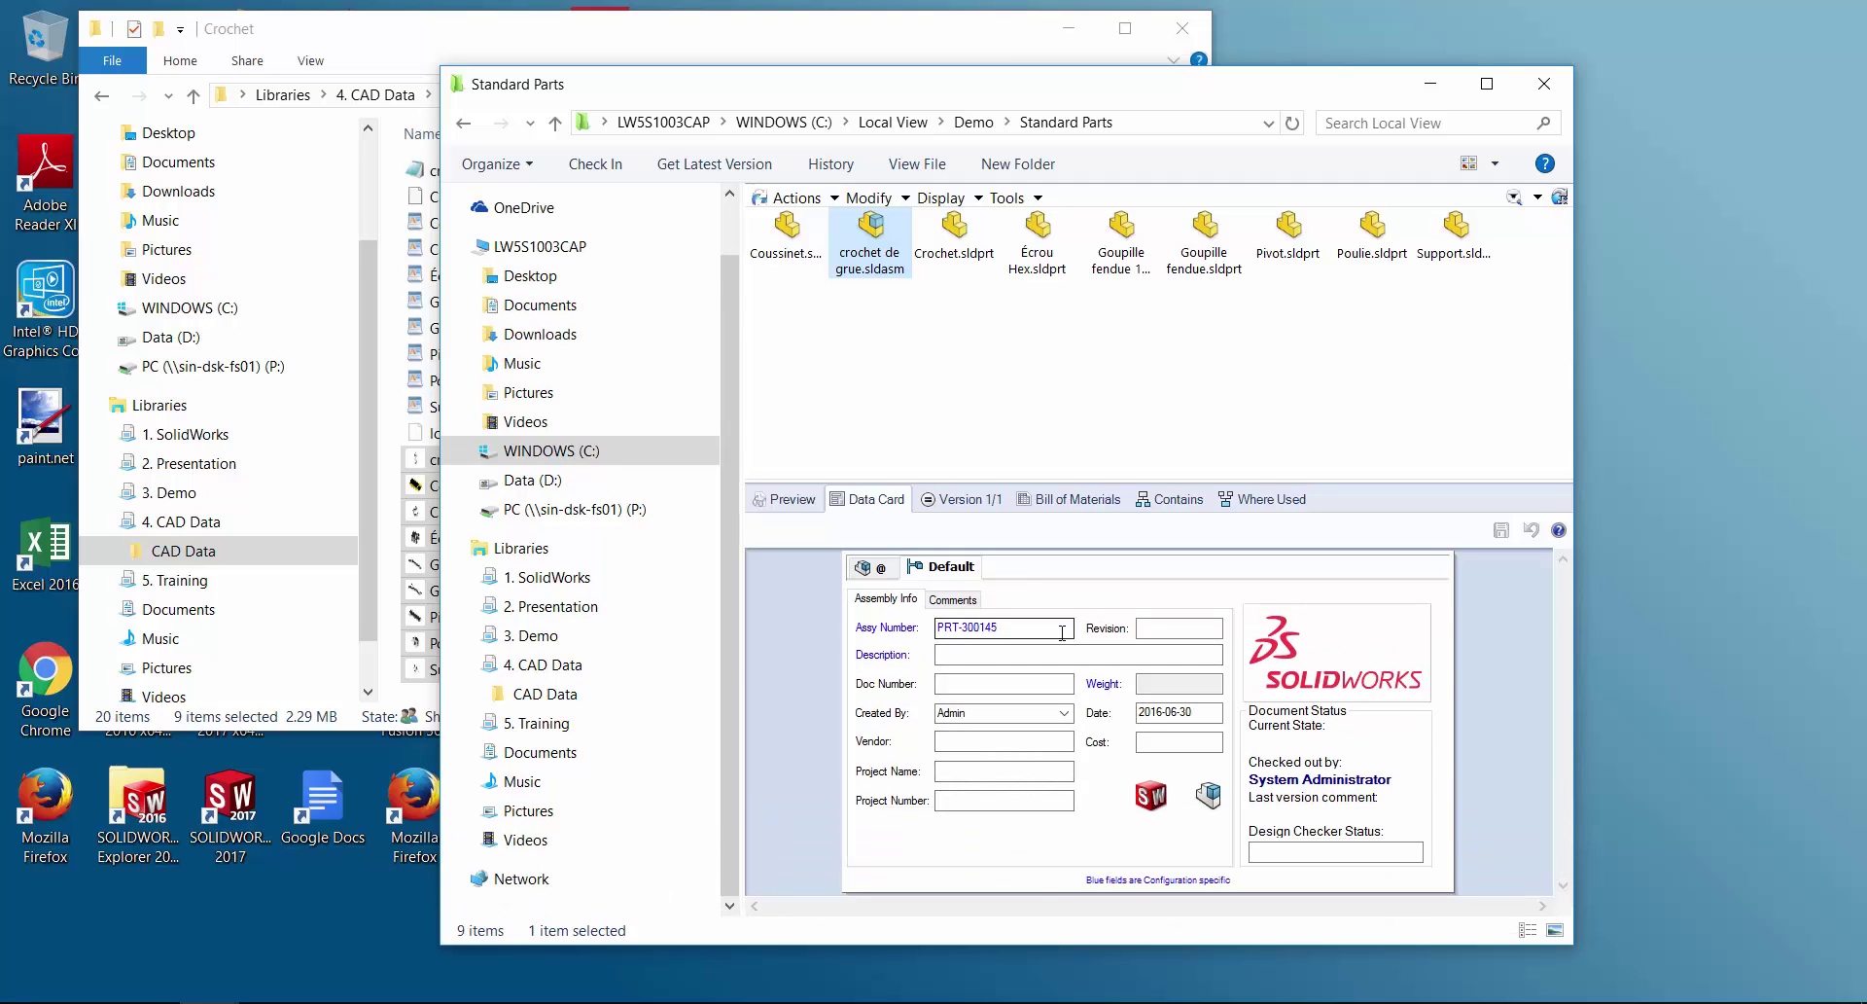
left_click(956, 255)
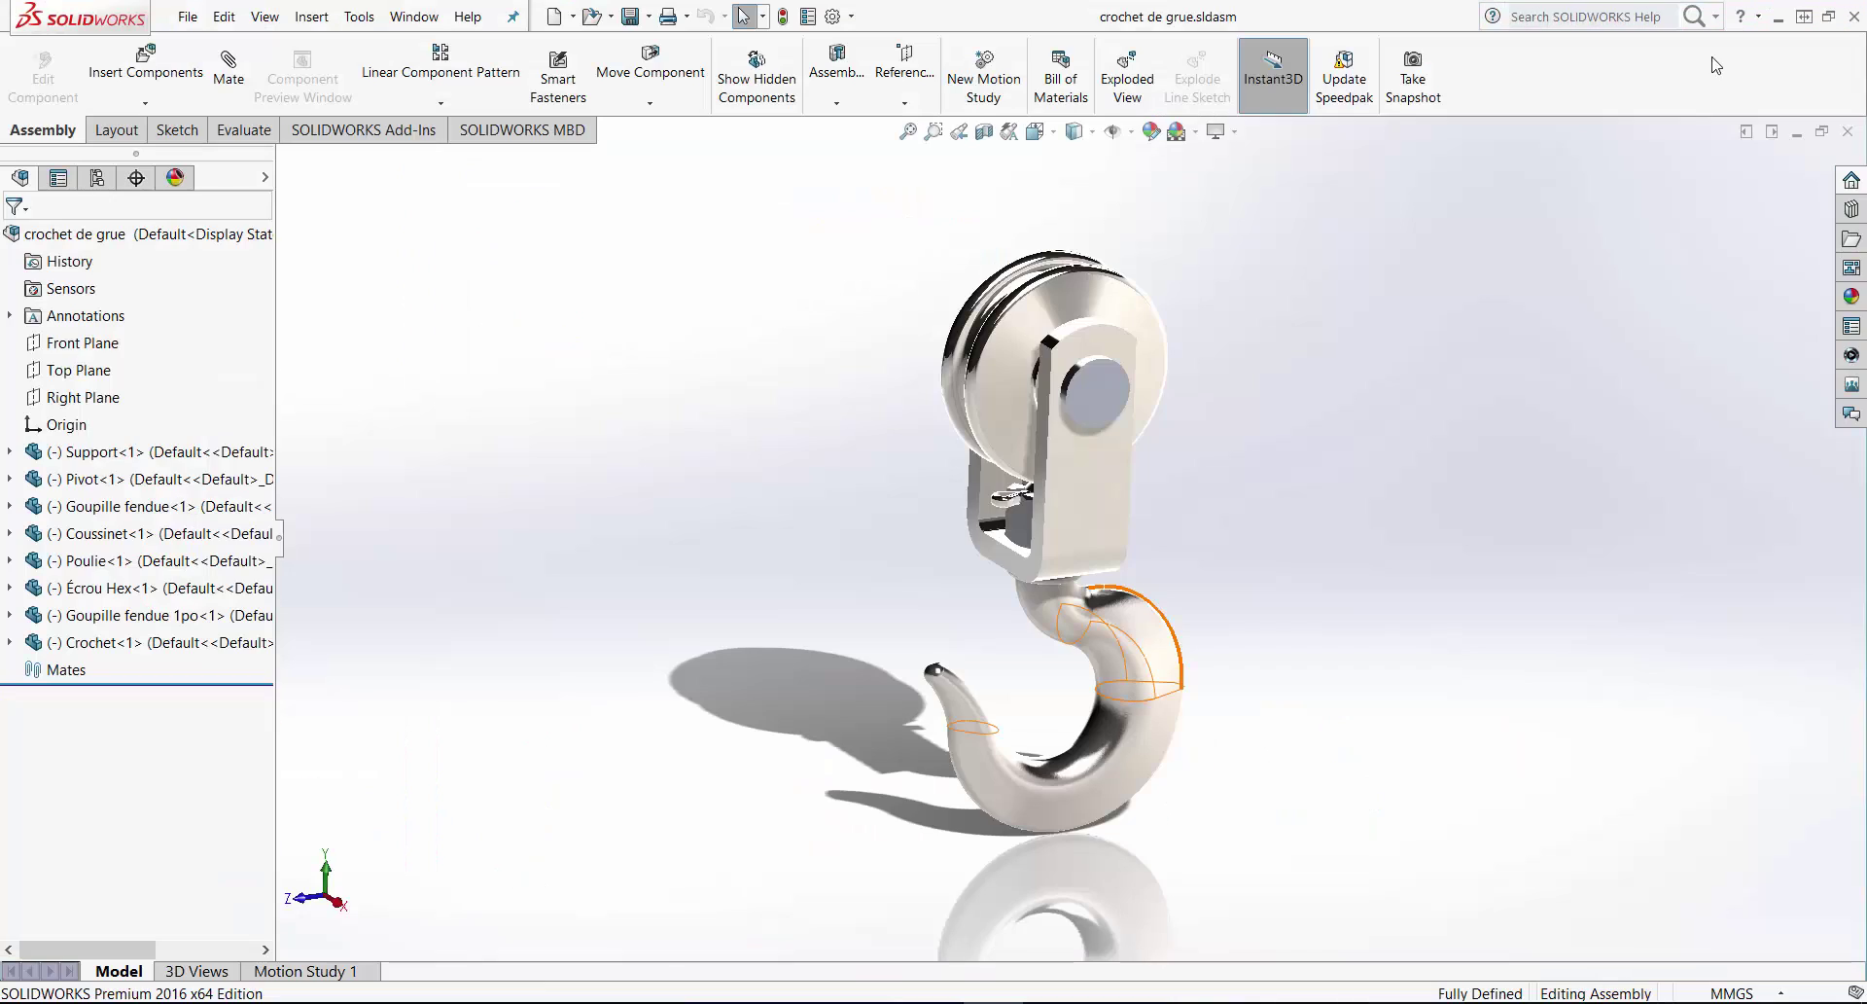
left_click(1849, 133)
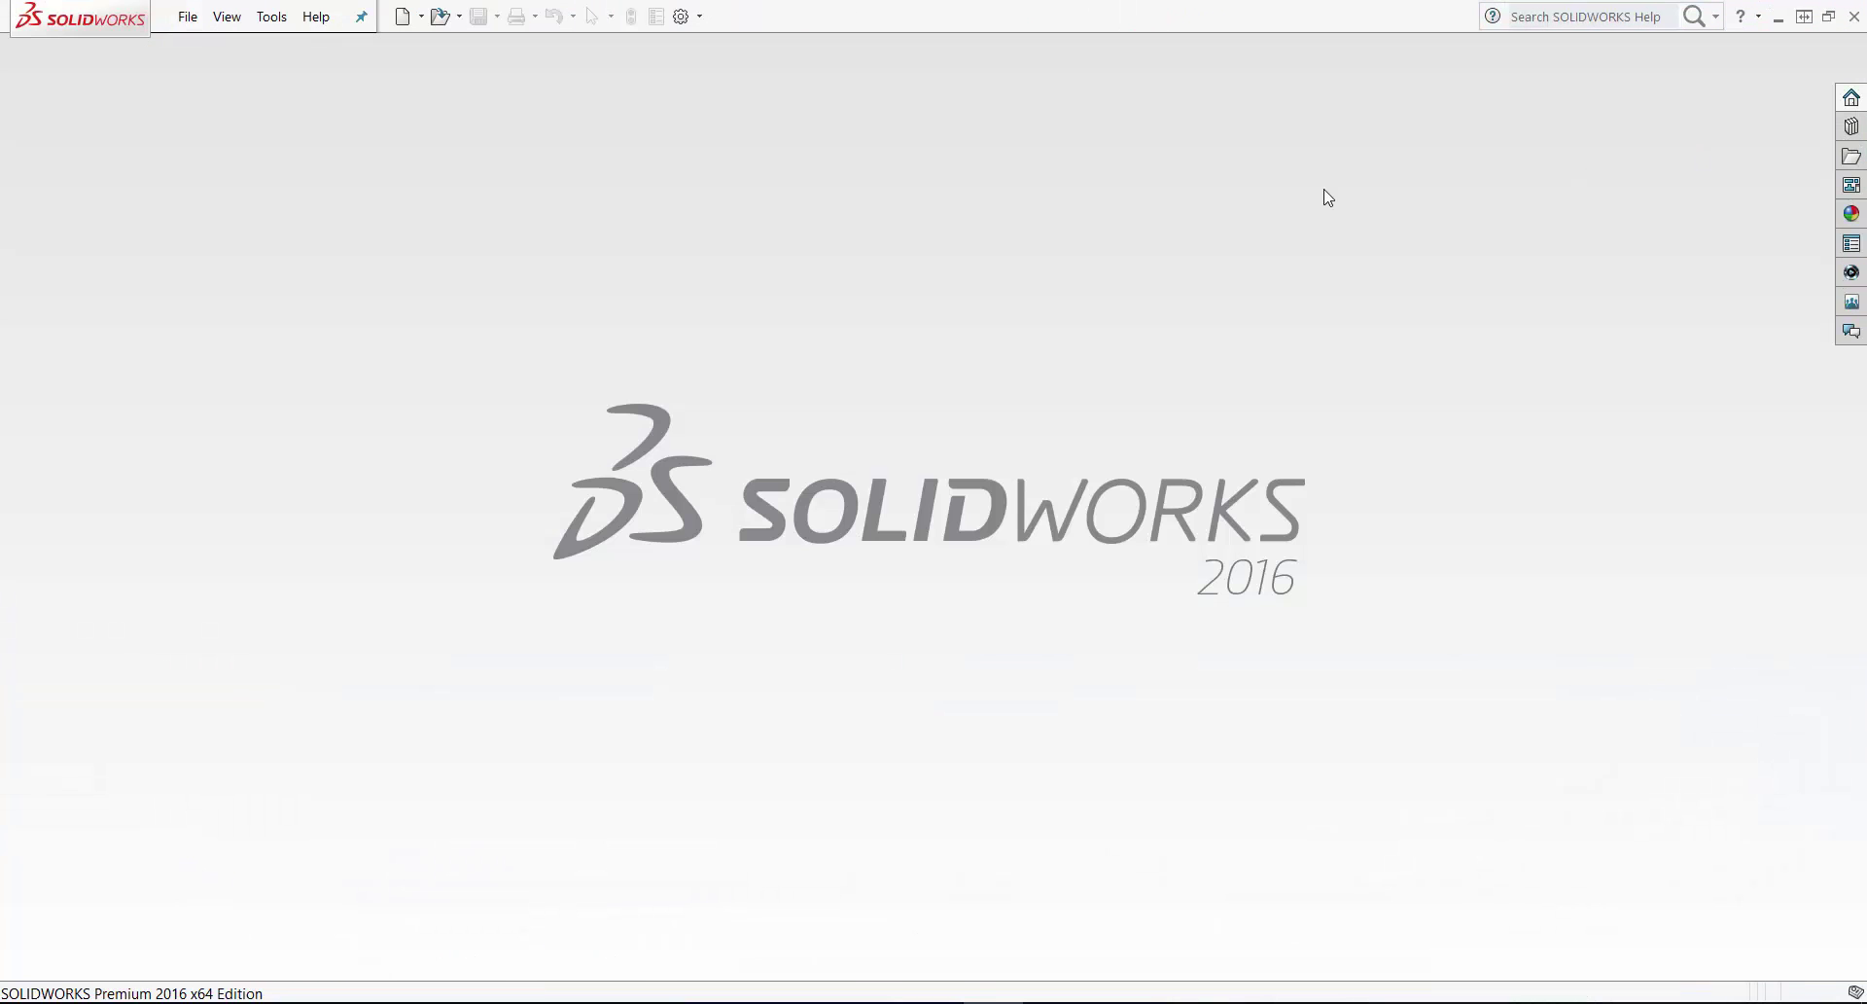
- Exit SOLIDWORKS and check in crochet de grue.sldasm together with its eight parts
left_click(1853, 16)
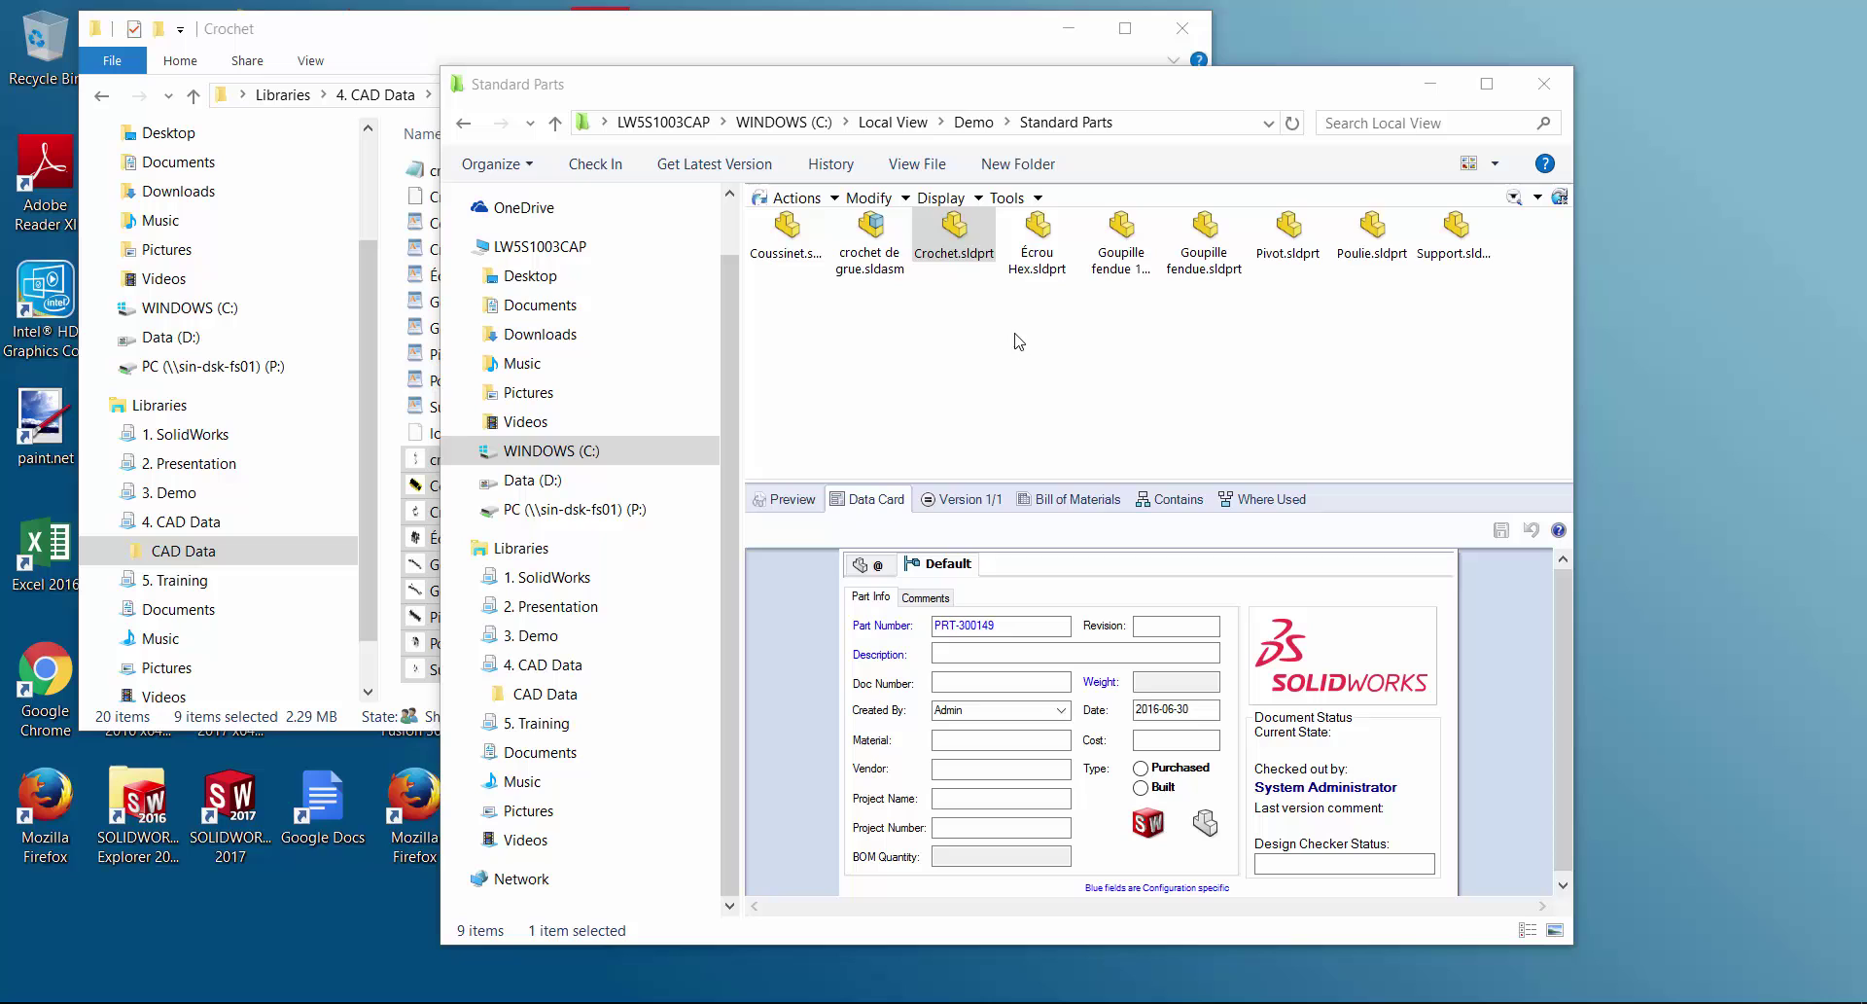
right_click(863, 225)
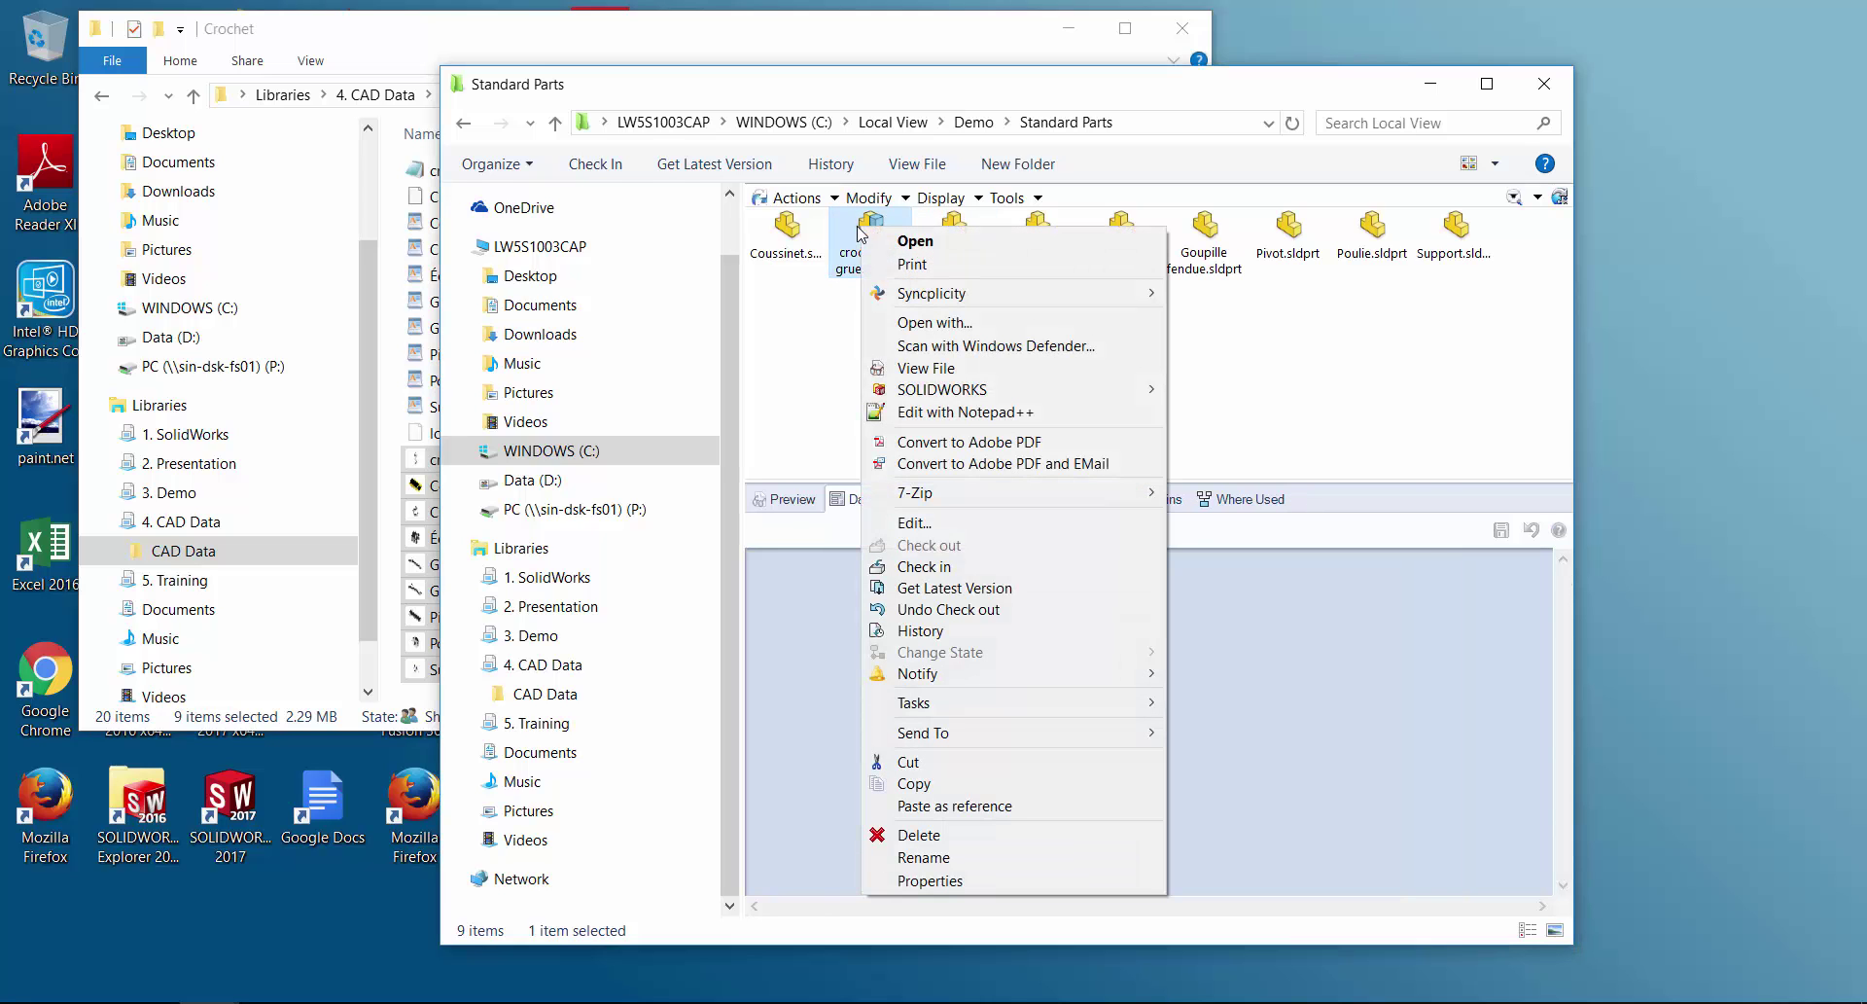
left_click(957, 567)
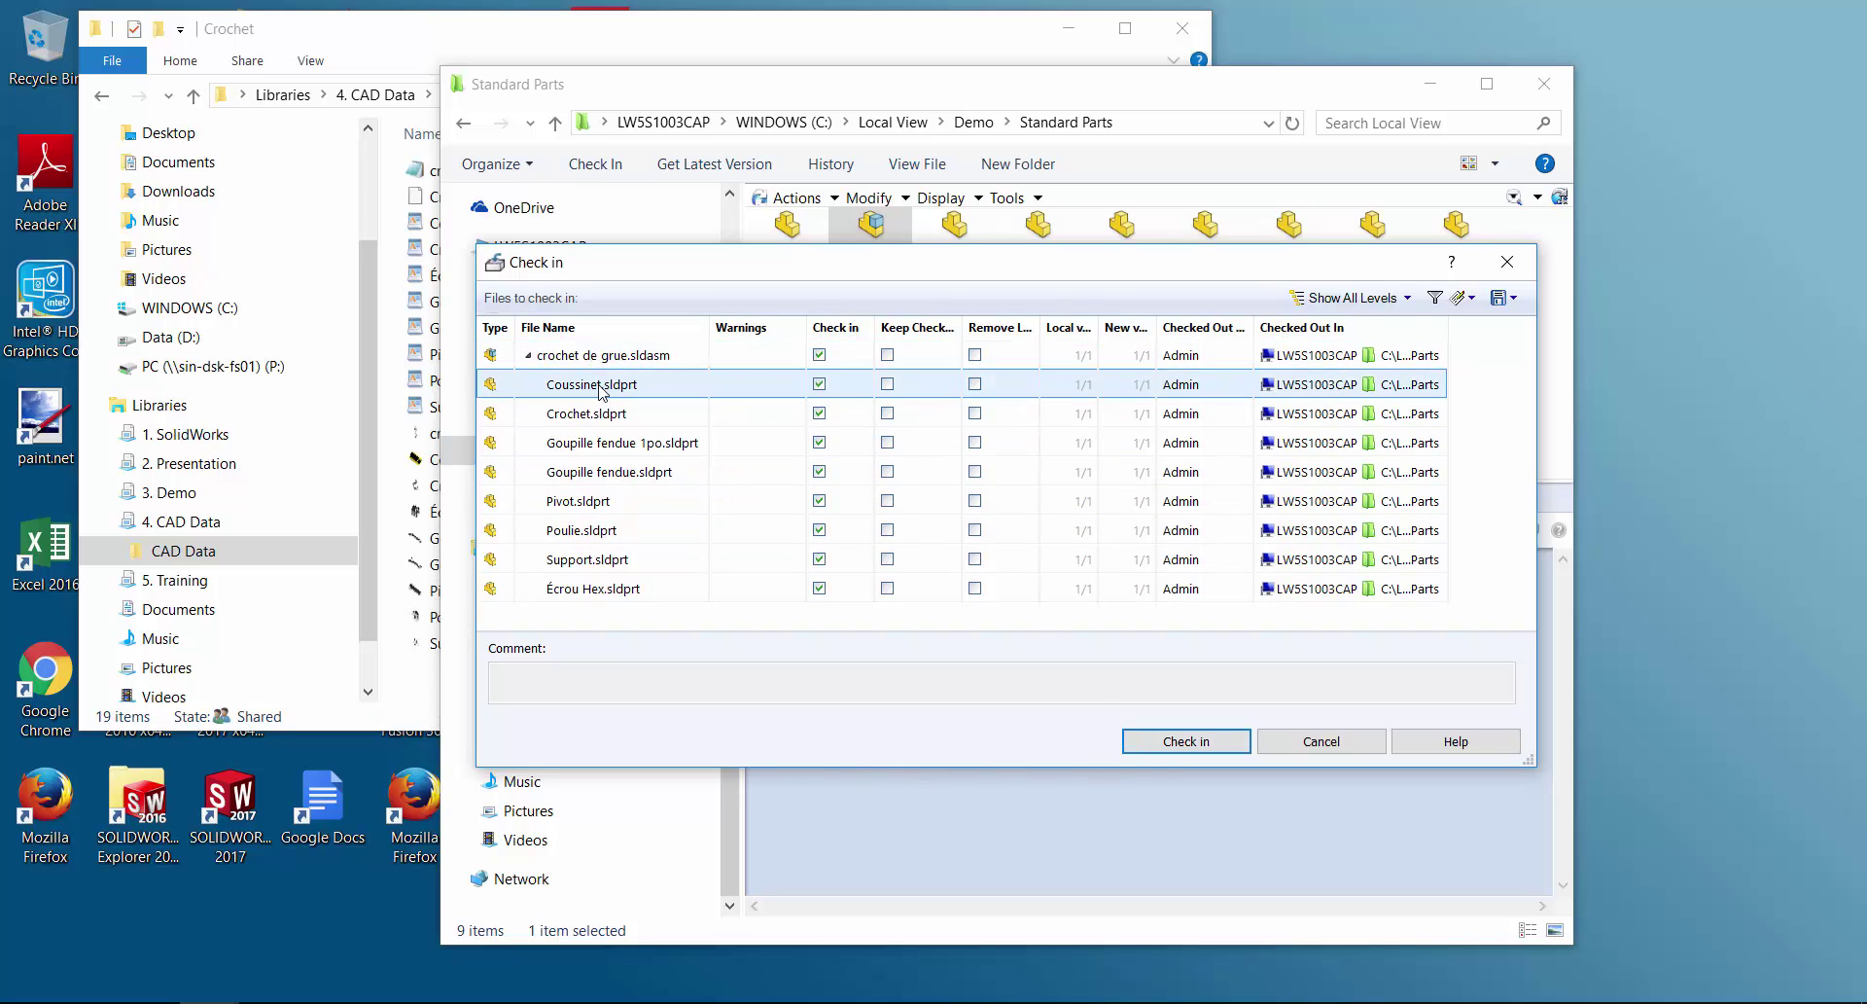
left_click(1211, 744)
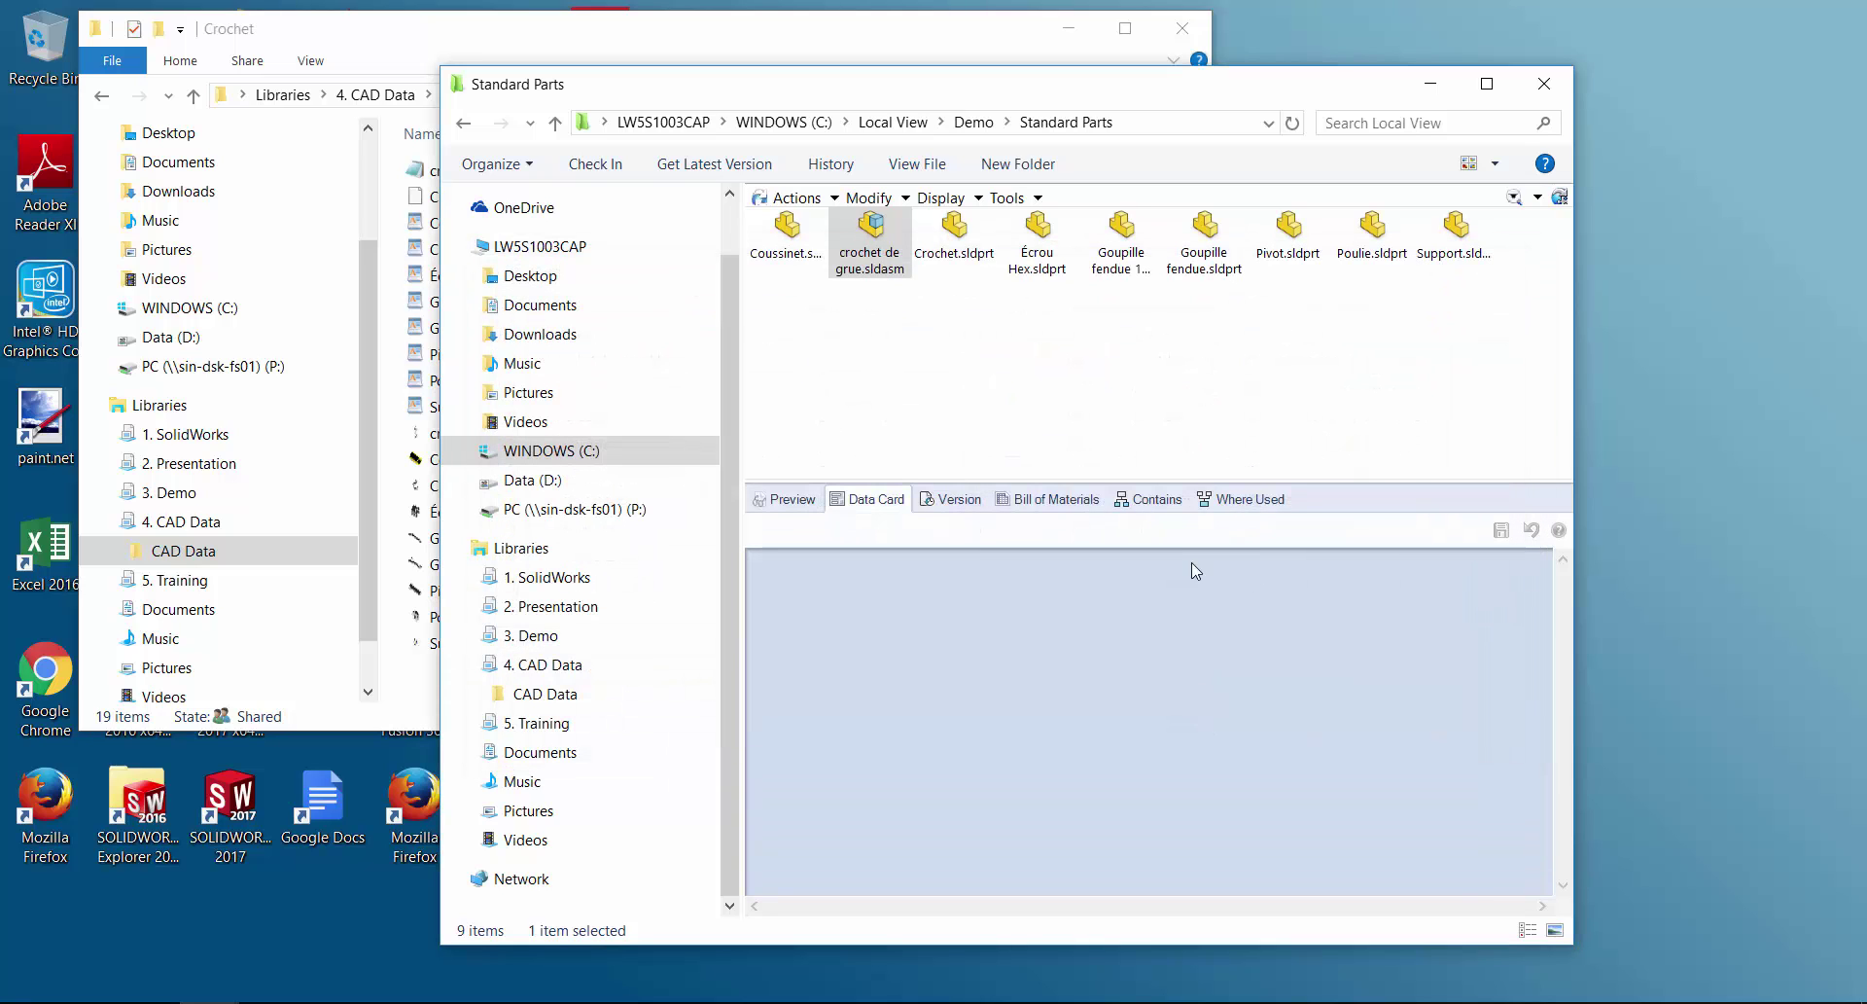
- Display the 3D preview of the checked-in crochet de grue assembly
left_click(773, 500)
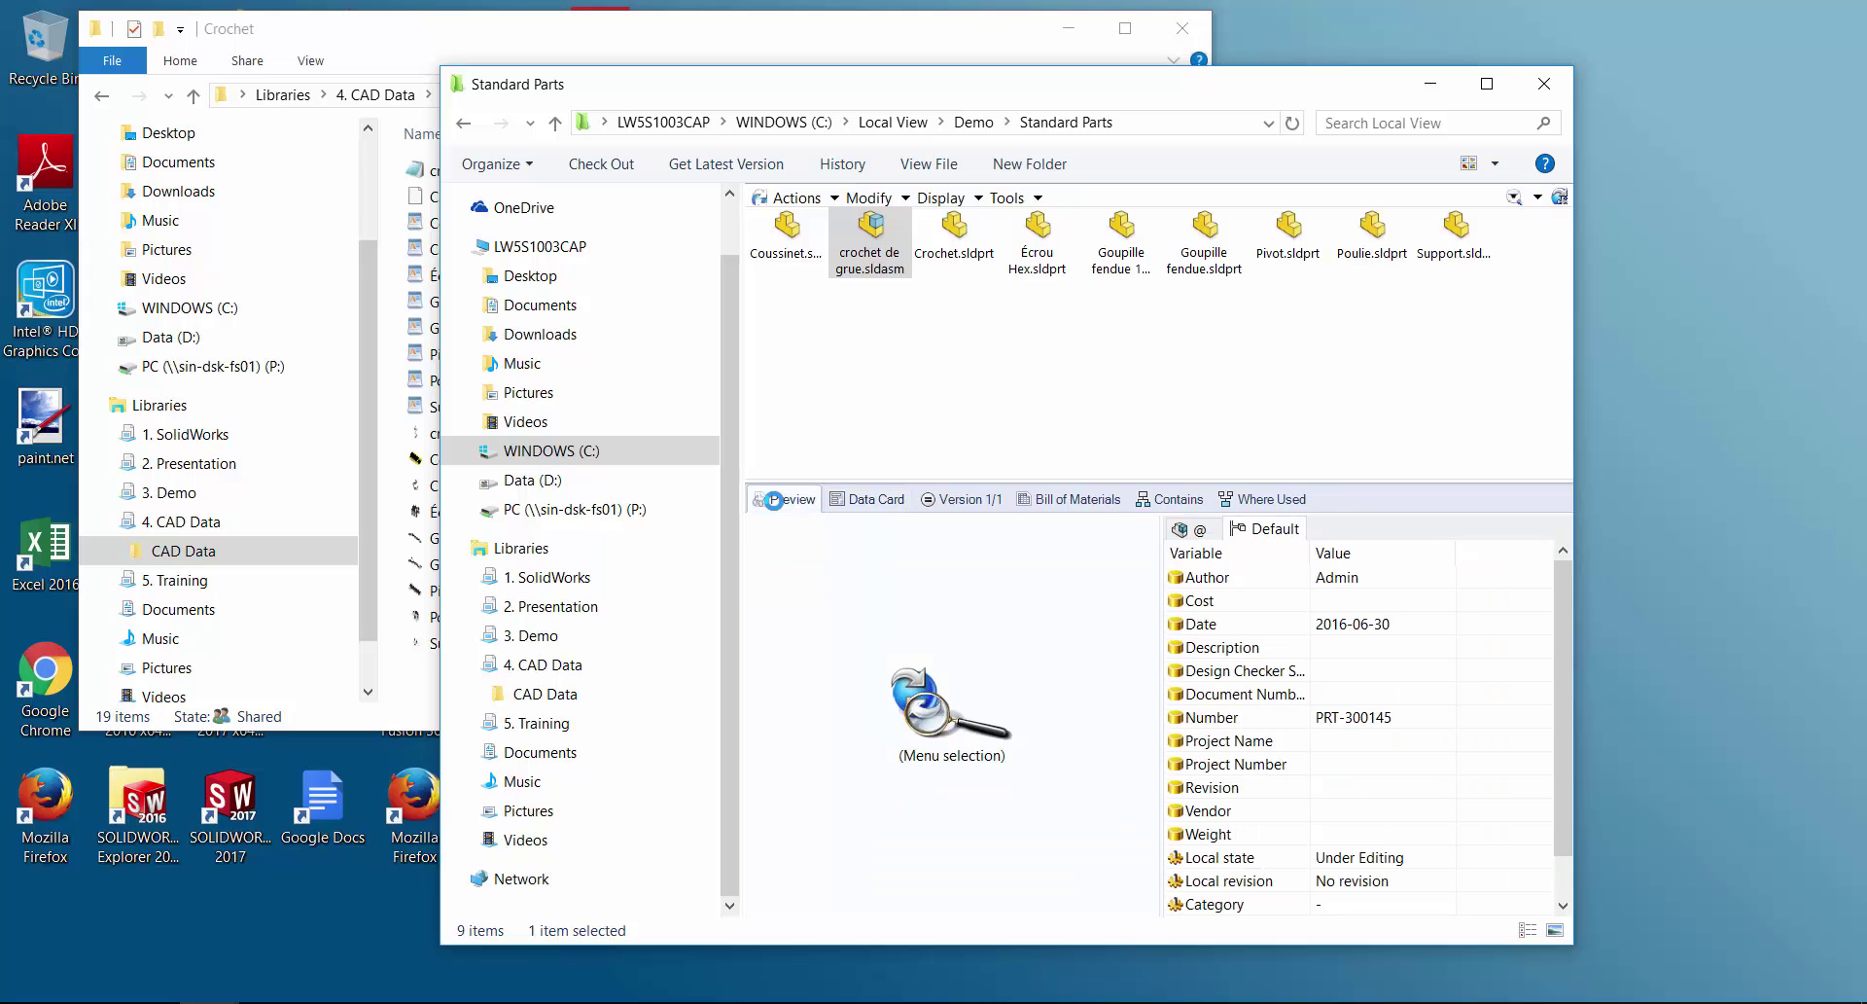